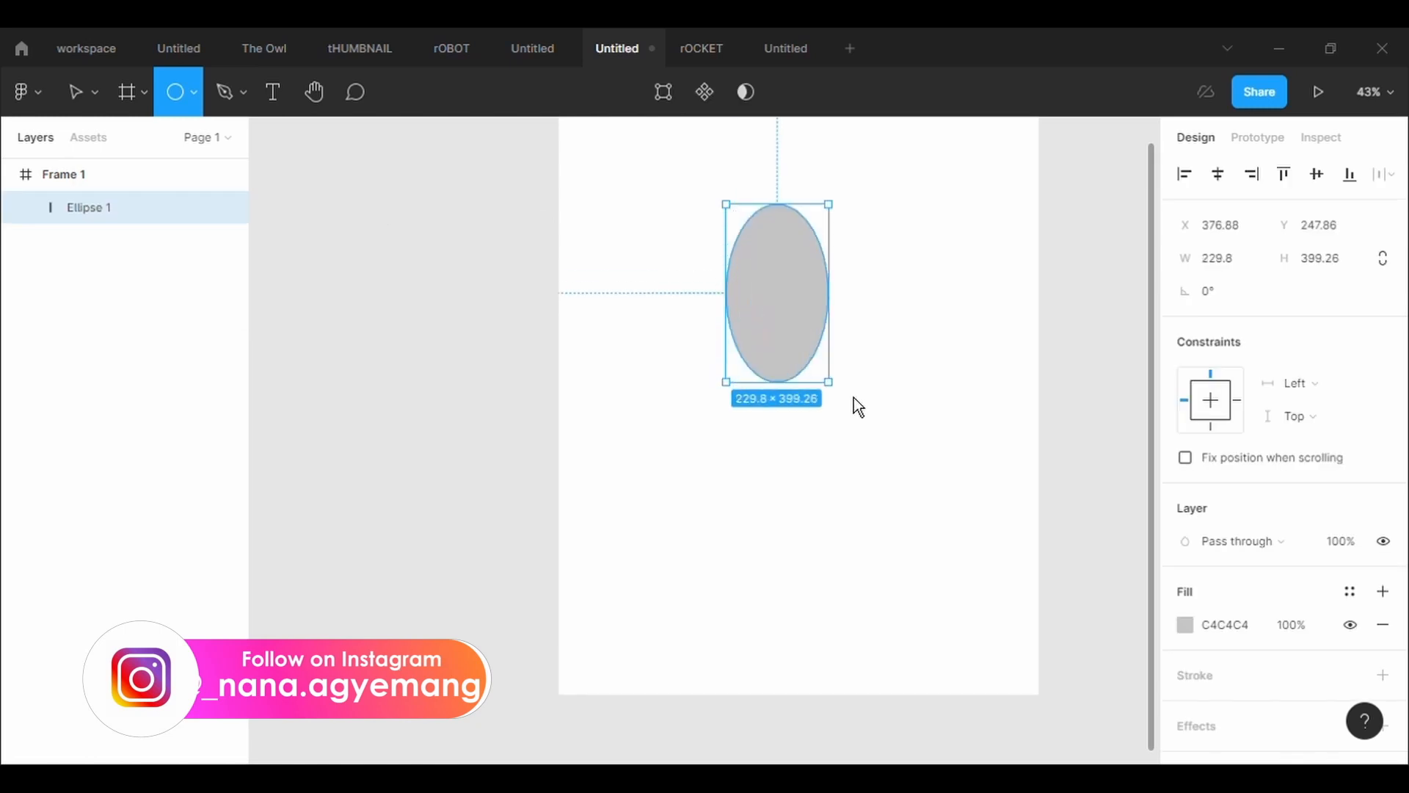
Give the large circle a black inside stroke of 5 and center it horizontally in the frame
click(1271, 698)
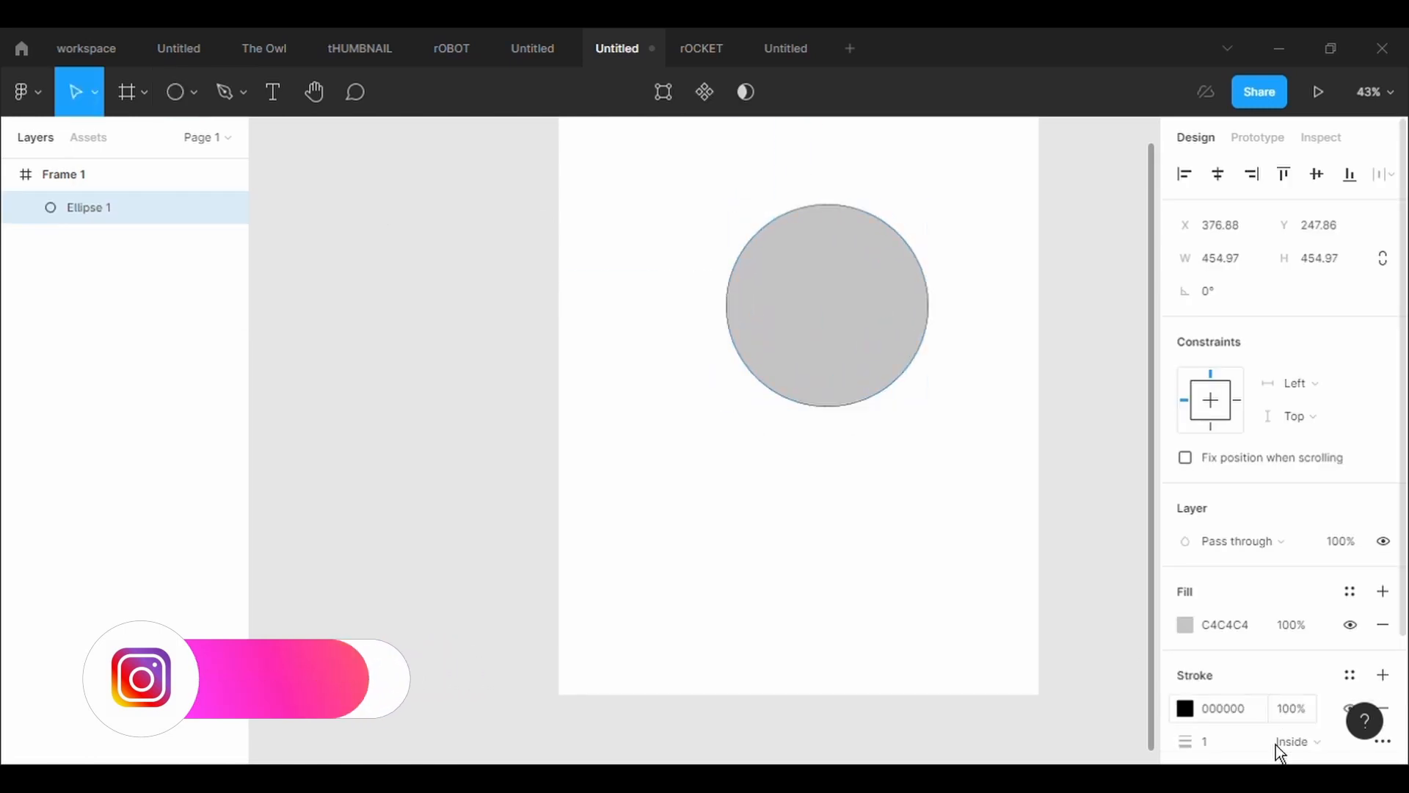
click(1237, 748)
text(5)
key(Return)
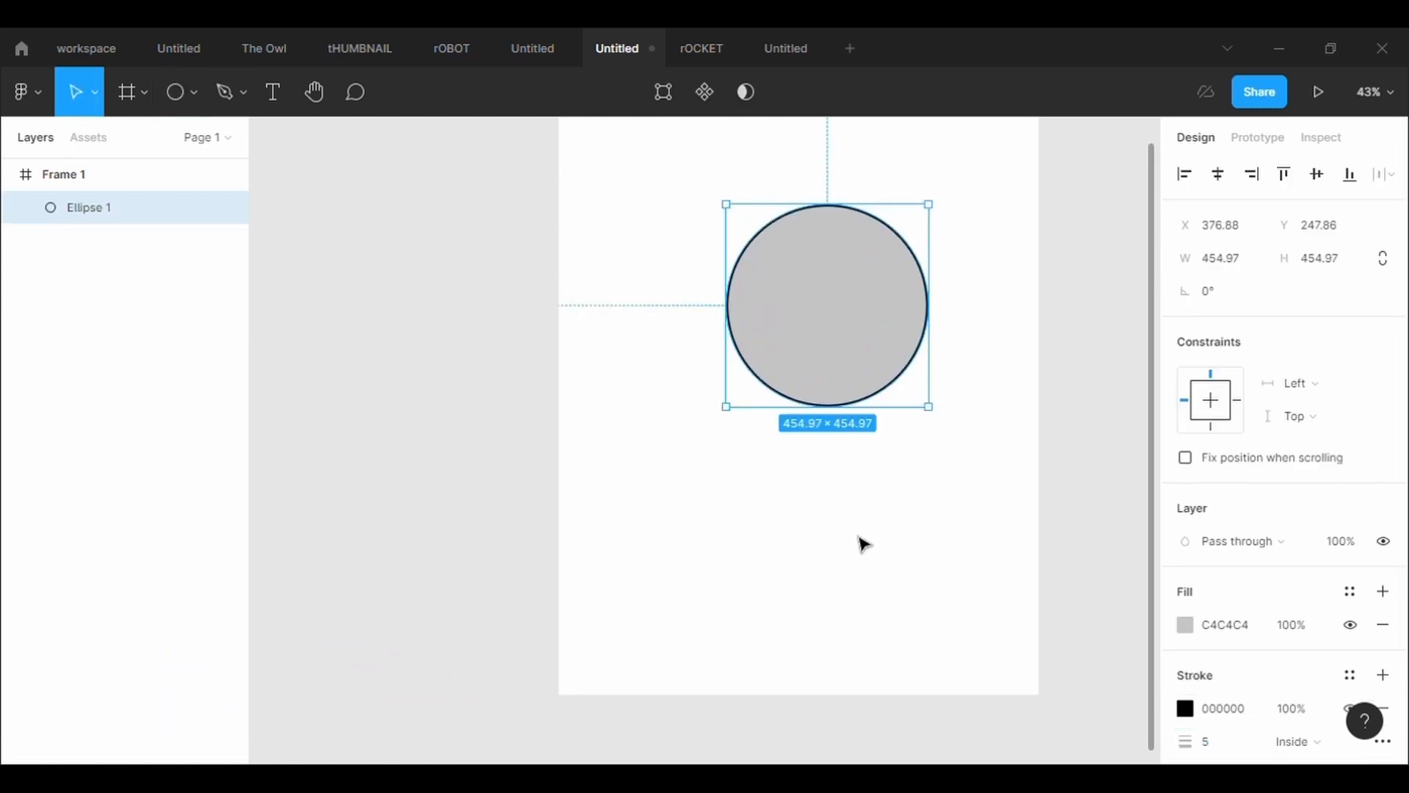
mouse_move(849, 353)
mouse_down()
mouse_move(815, 352)
mouse_move(830, 360)
mouse_up()
click(964, 559)
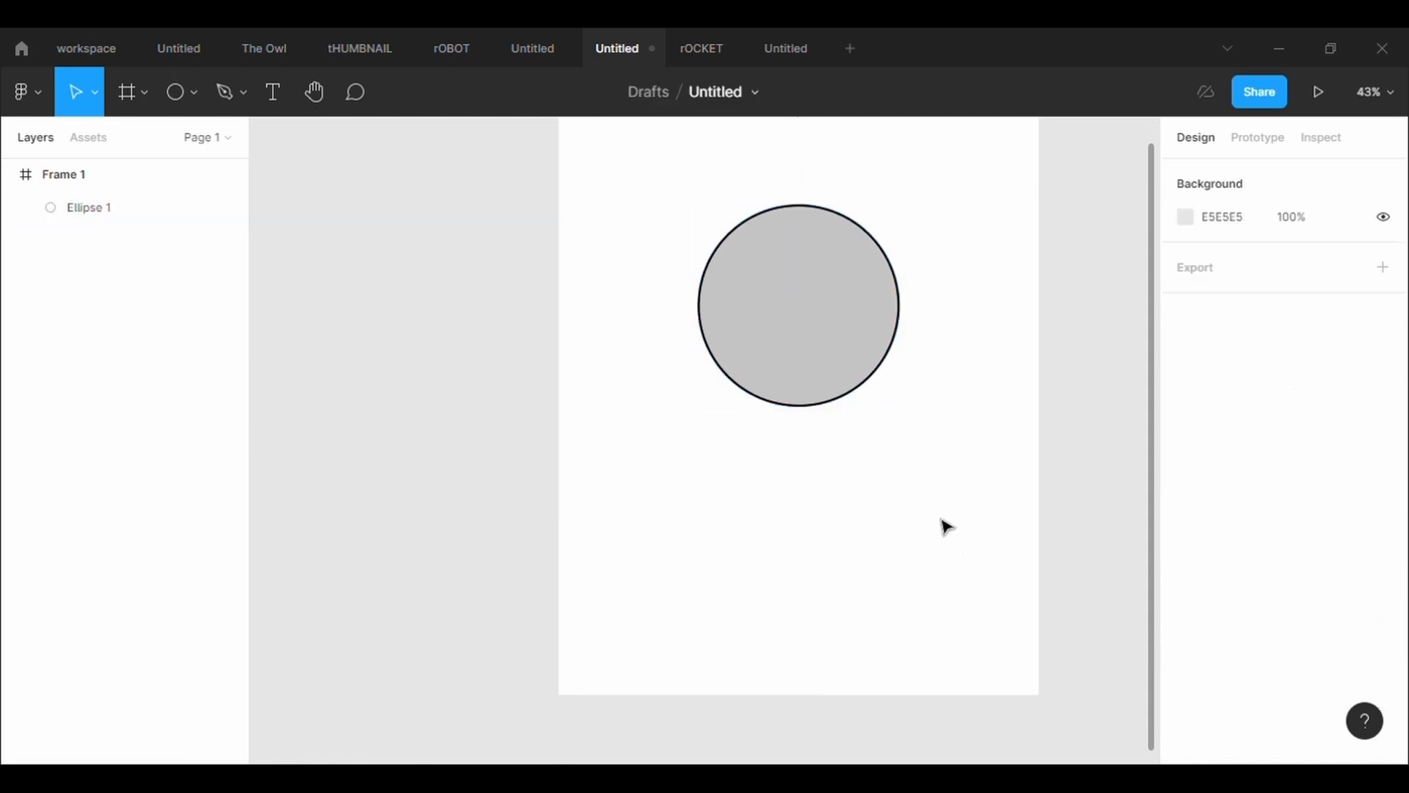
Draw a small ellipse about 100 × 88 in the head's upper-left area as an eye, with a black stroke of 5
click(193, 91)
click(163, 214)
mouse_move(740, 267)
mouse_down()
mouse_move(764, 324)
mouse_move(796, 319)
mouse_up()
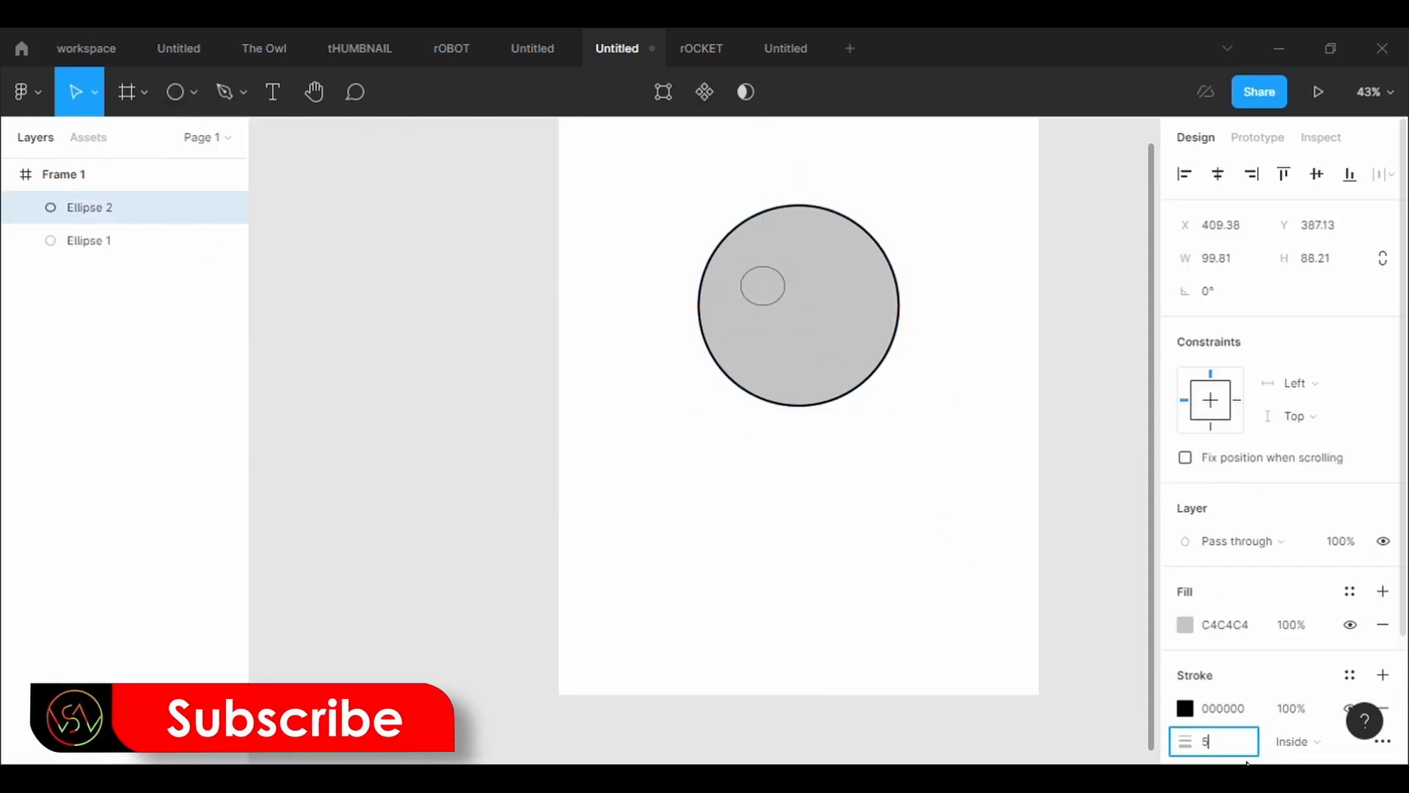
key(Return)
Duplicate the eye ellipse and place the copy beside it on the right at the same height
key(ctrl+c)
key(ctrl+v)
mouse_move(770, 291)
mouse_down()
mouse_move(858, 301)
mouse_move(841, 300)
mouse_up()
drag(748, 265, 758, 294)
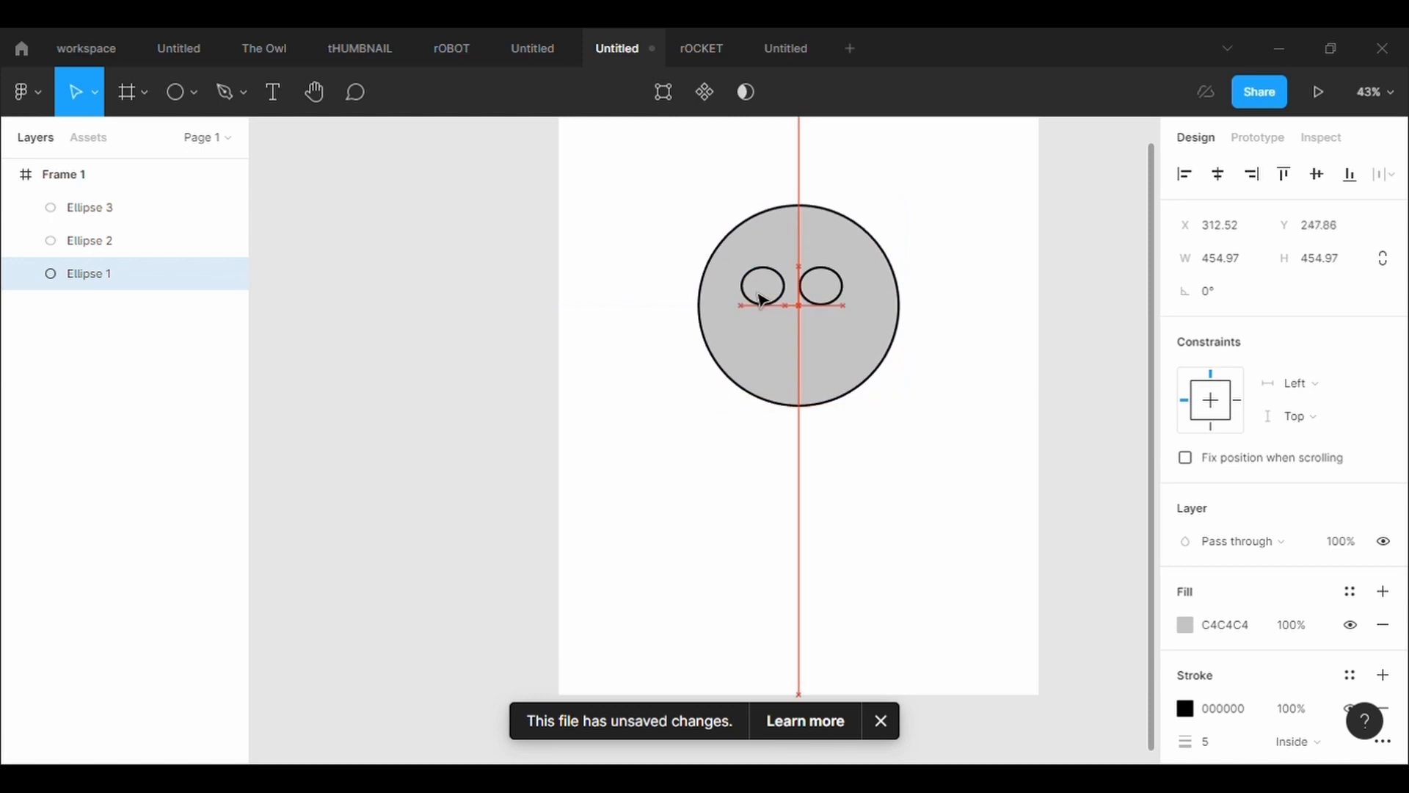
click(762, 299)
double_click(764, 289)
key(ctrl)
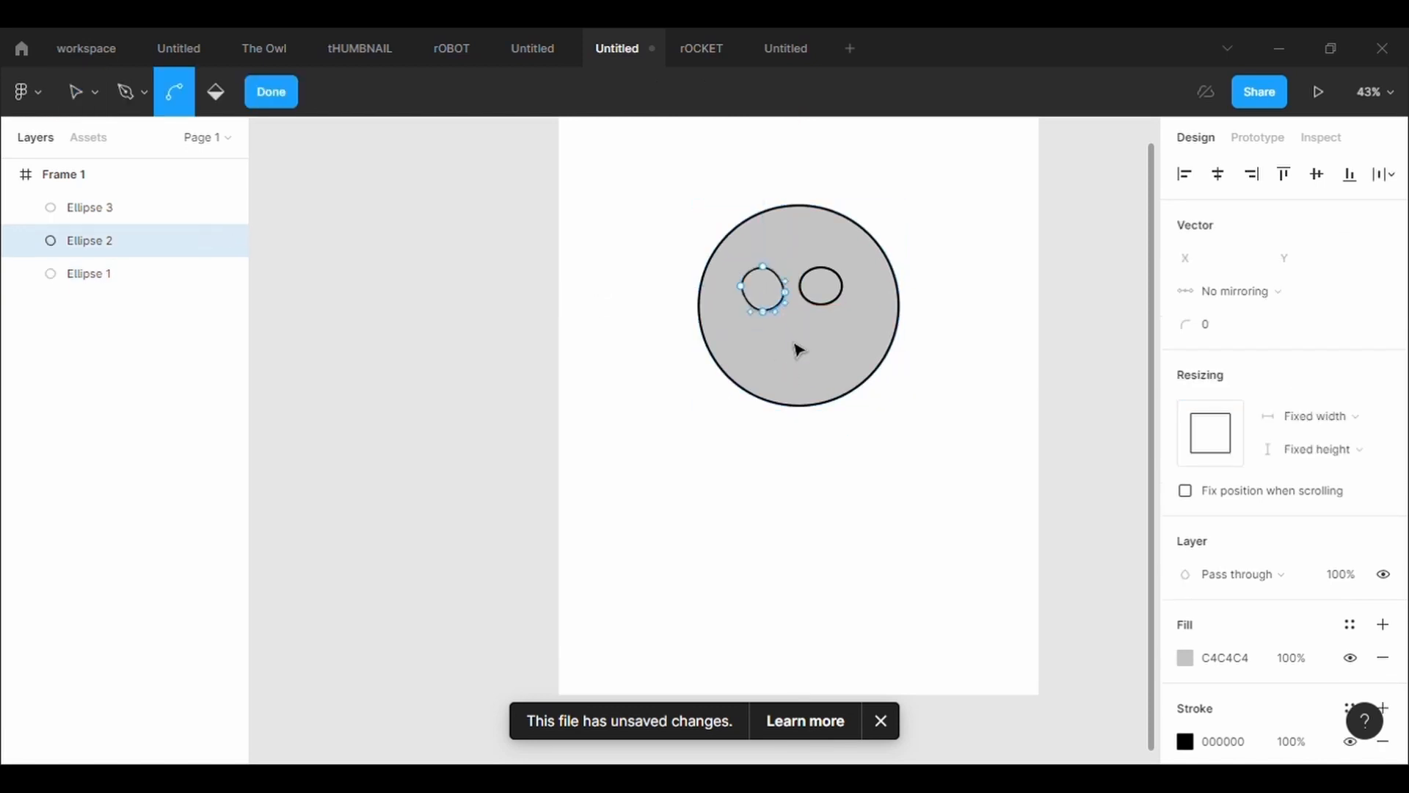
key(ctrl+z)
key(ctrl+z)
Shift both eye ellipses slightly to the right within the head and lower the left one a little
drag(763, 285, 782, 323)
click(822, 300)
click(630, 338)
click(777, 311)
Reshape the large head circle by pulling its bottom anchor point down, making it about 480 tall
click(835, 400)
key(Return)
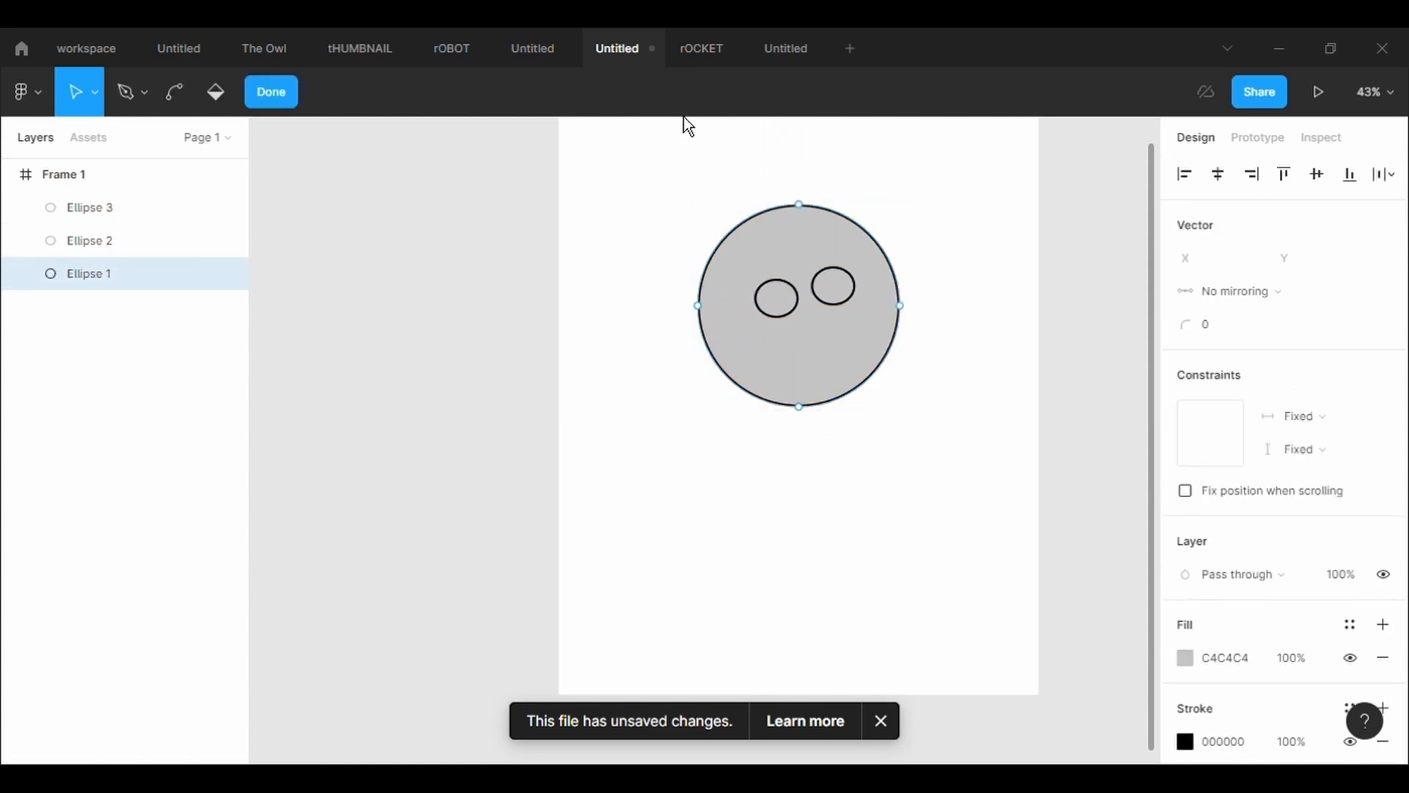
drag(804, 415, 815, 437)
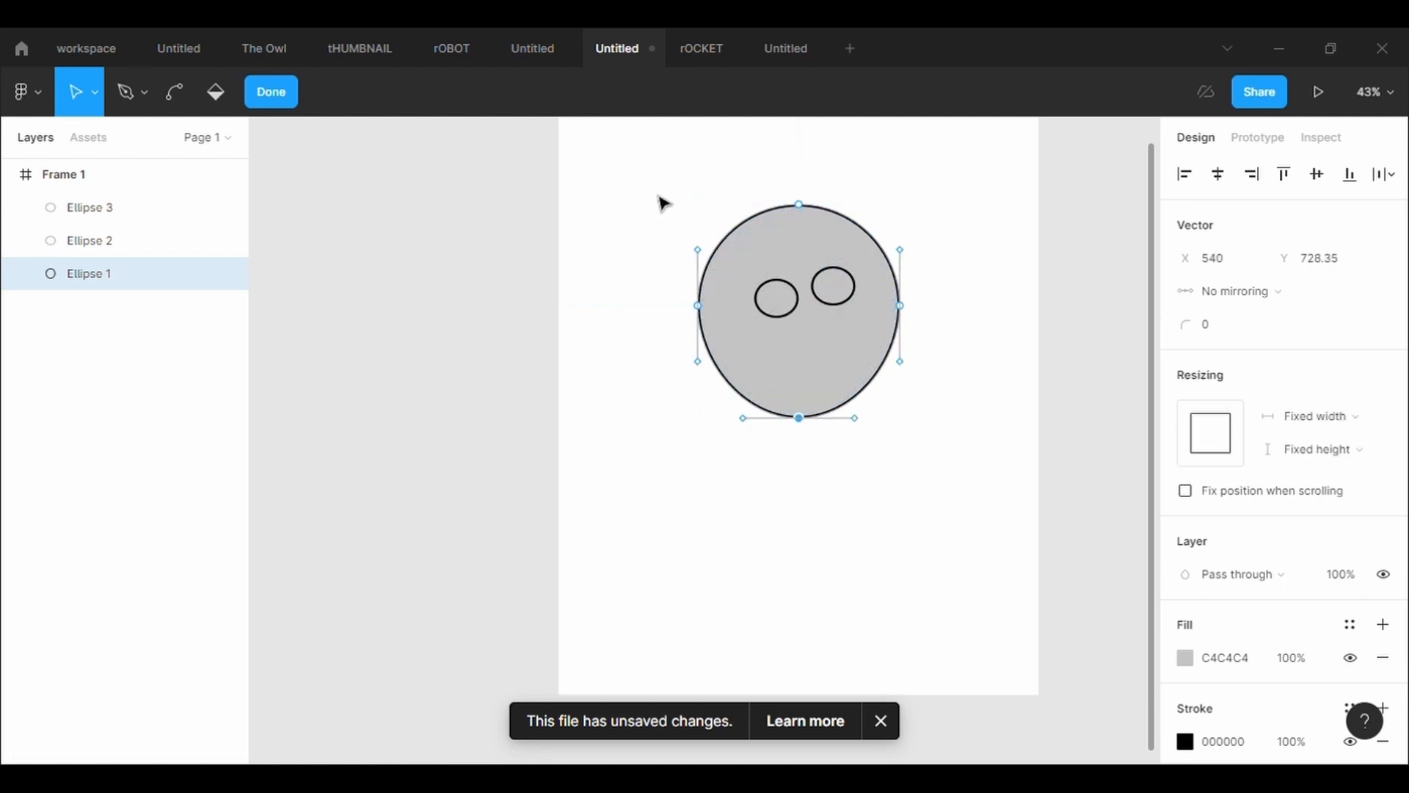
Lower and level the two eye ellipses, and duplicate the left one as a smaller nose ellipse below and between them
mouse_move(776, 298)
mouse_down()
mouse_move(778, 321)
mouse_move(842, 289)
mouse_move(843, 315)
mouse_move(785, 321)
mouse_up()
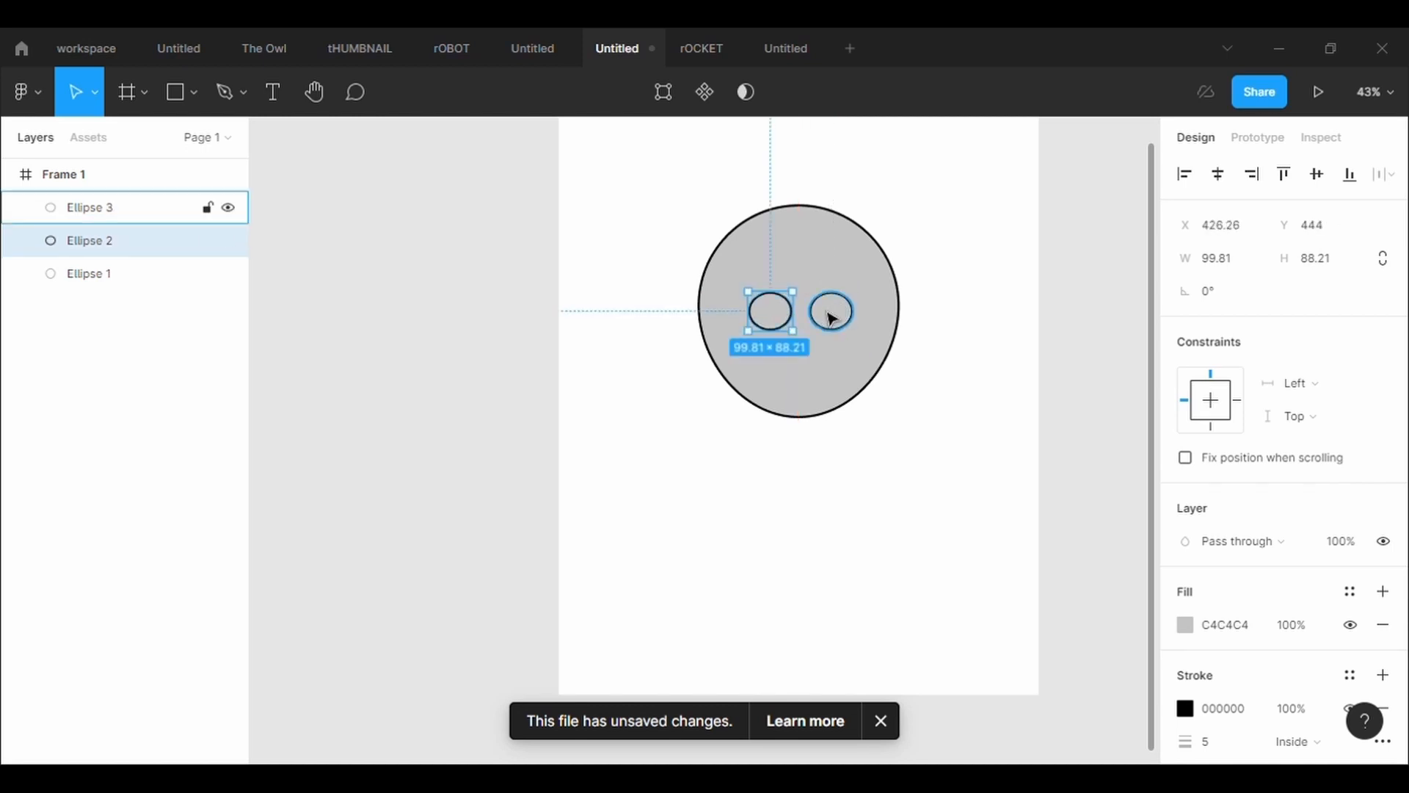
click(576, 233)
click(777, 326)
key(ctrl+c)
key(ctrl+v)
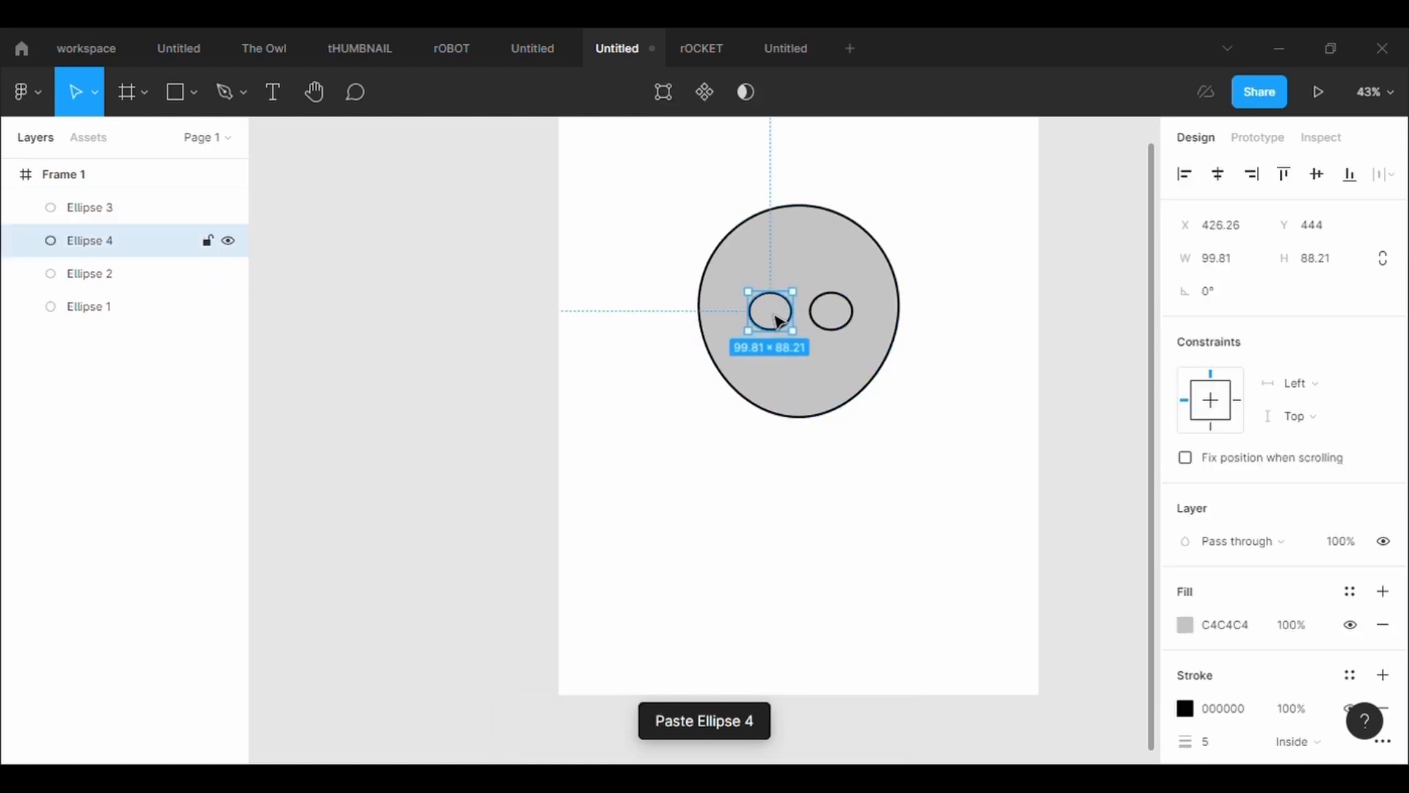
drag(775, 323, 812, 348)
click(685, 280)
Draw a glasses bridge between the two eye ellipses with a stroke of 5, bent upward into an arc about 42 × 11
scroll(813, 293, up, 5)
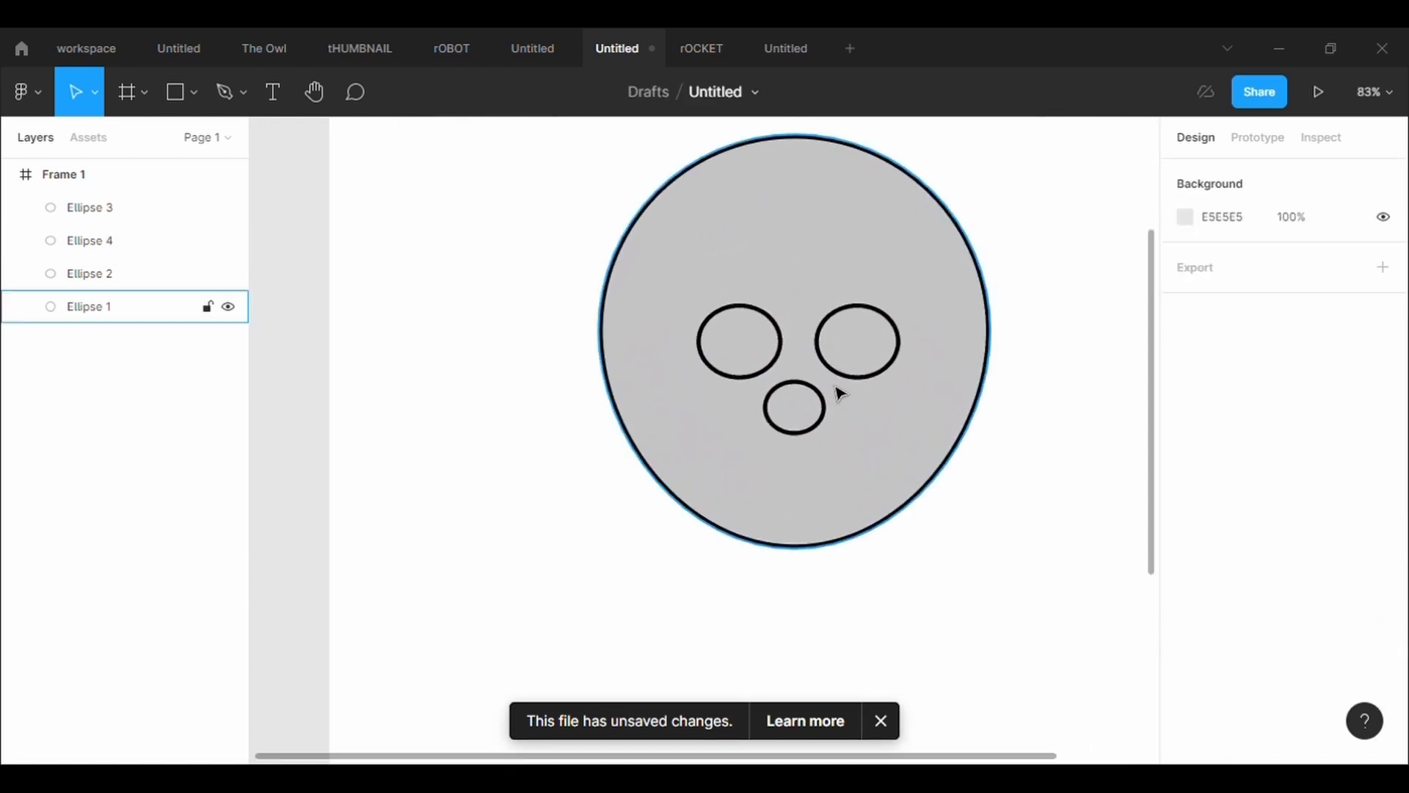
key(p)
click(782, 342)
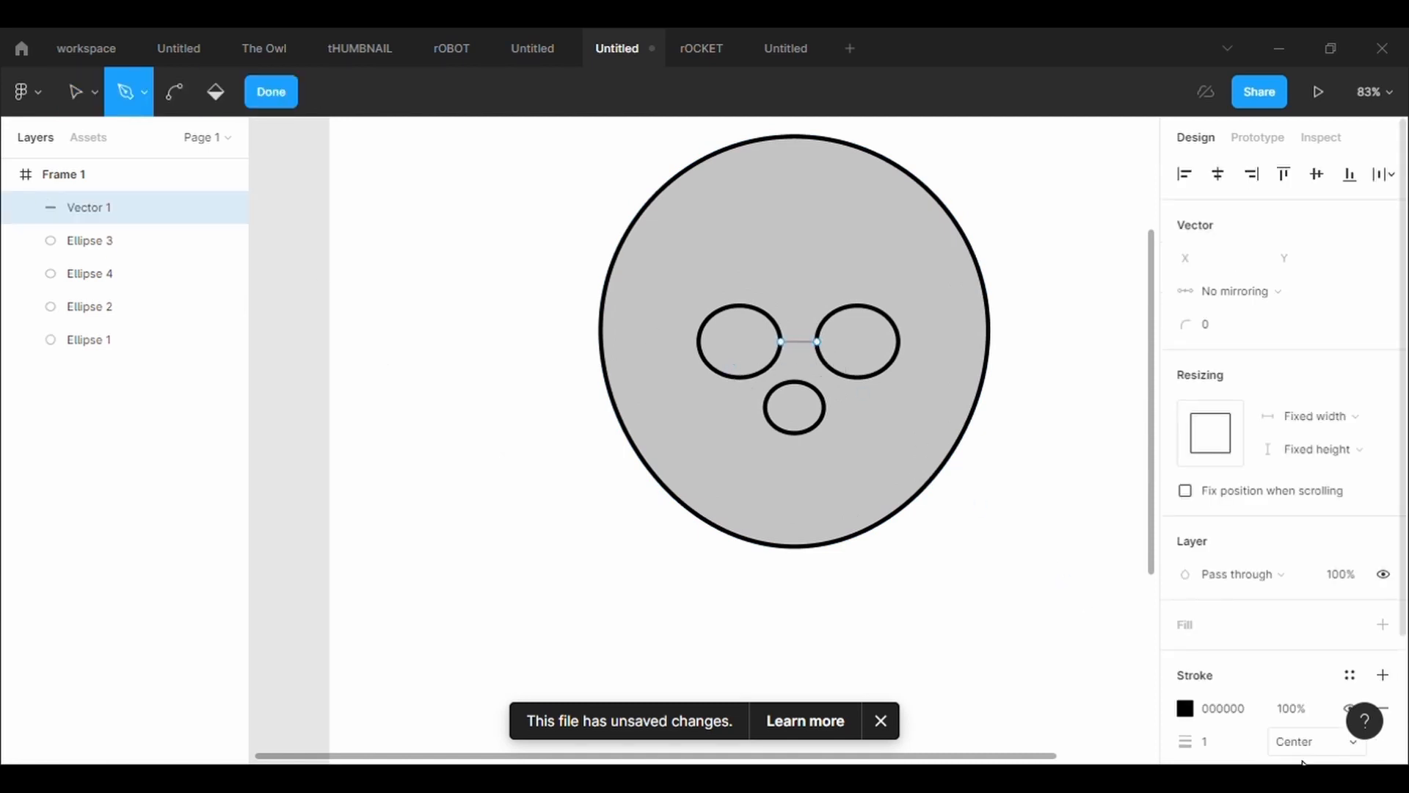
click(1235, 743)
text(5)
key(Return)
click(174, 91)
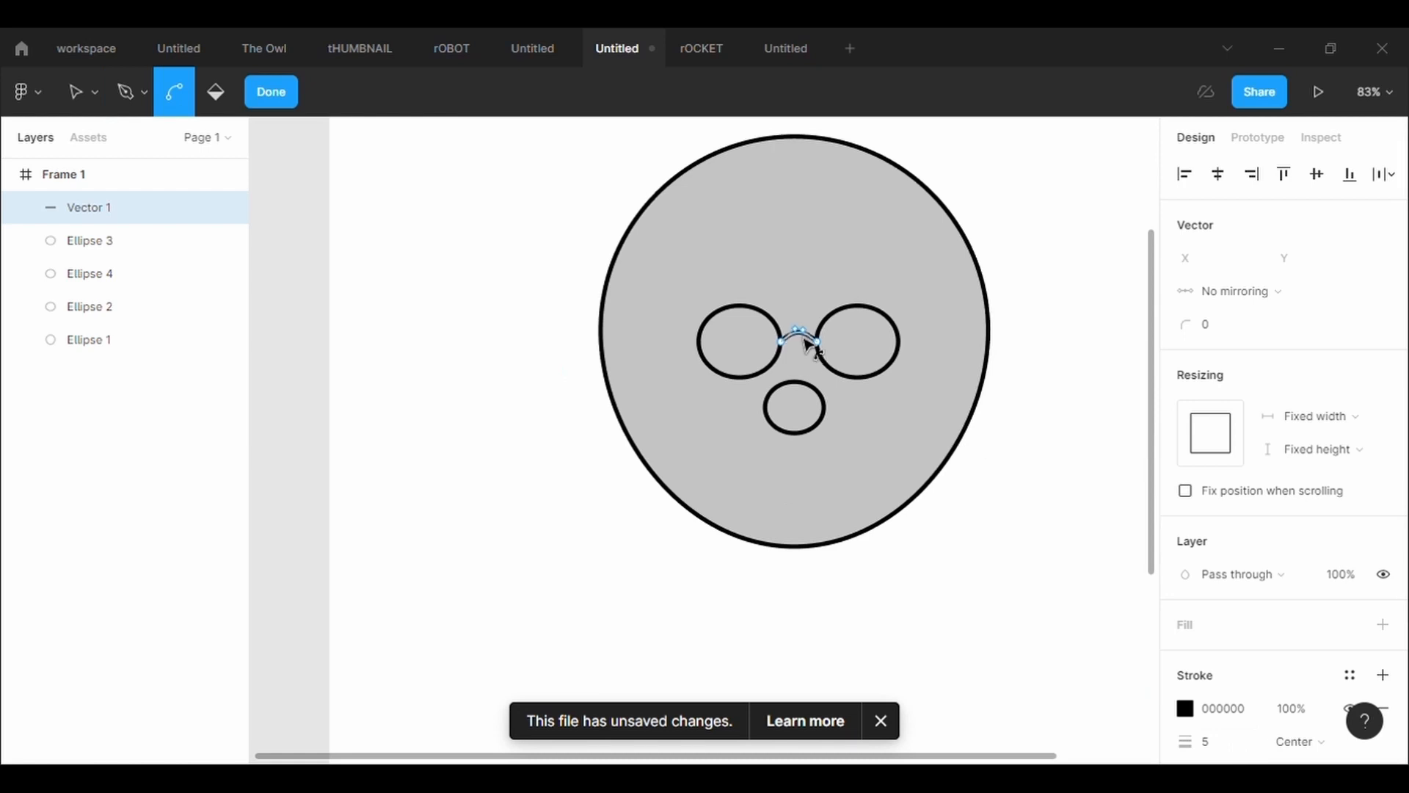
key(Escape)
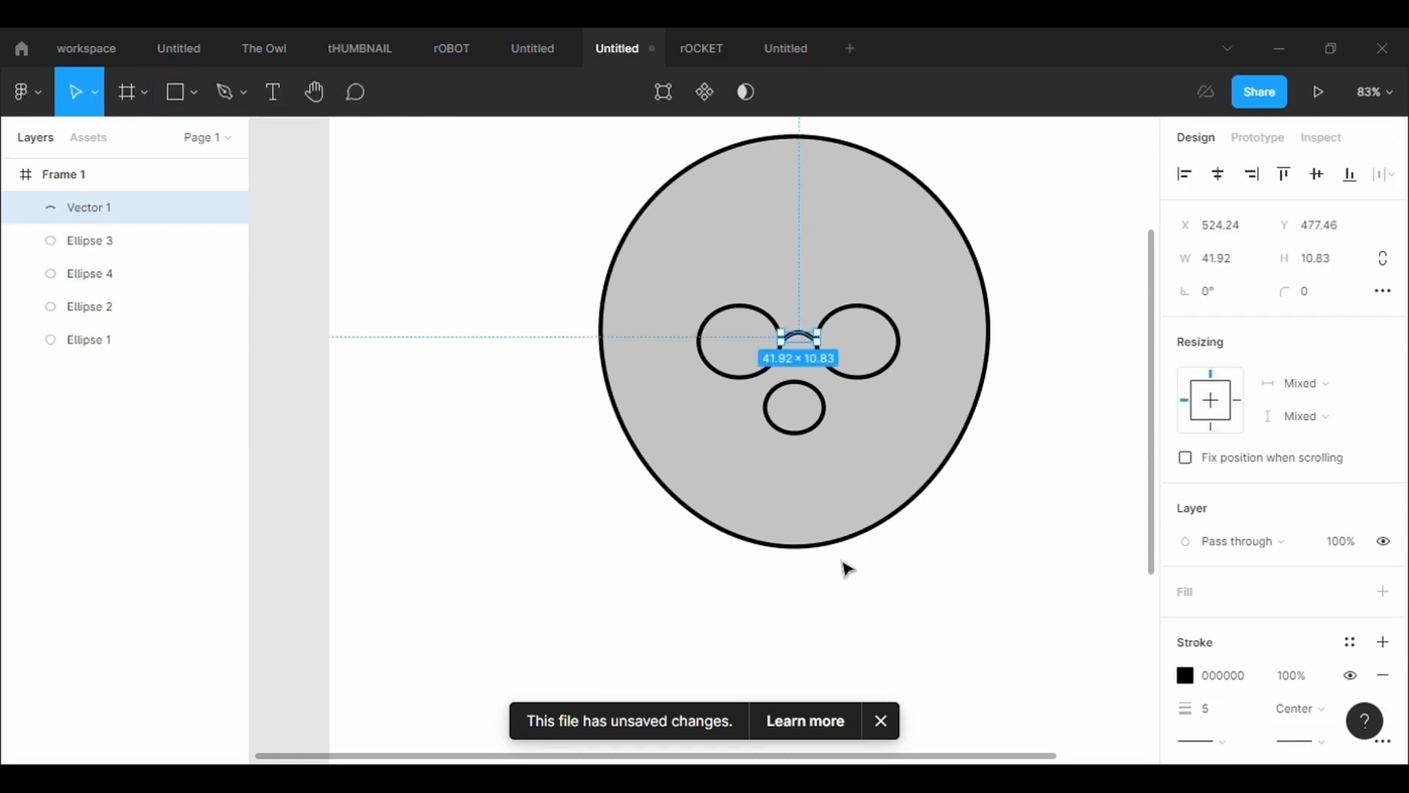
Shrink the nose ellipse to about 52 × 46 and center it directly beneath the glasses bridge
click(822, 406)
drag(841, 446, 815, 386)
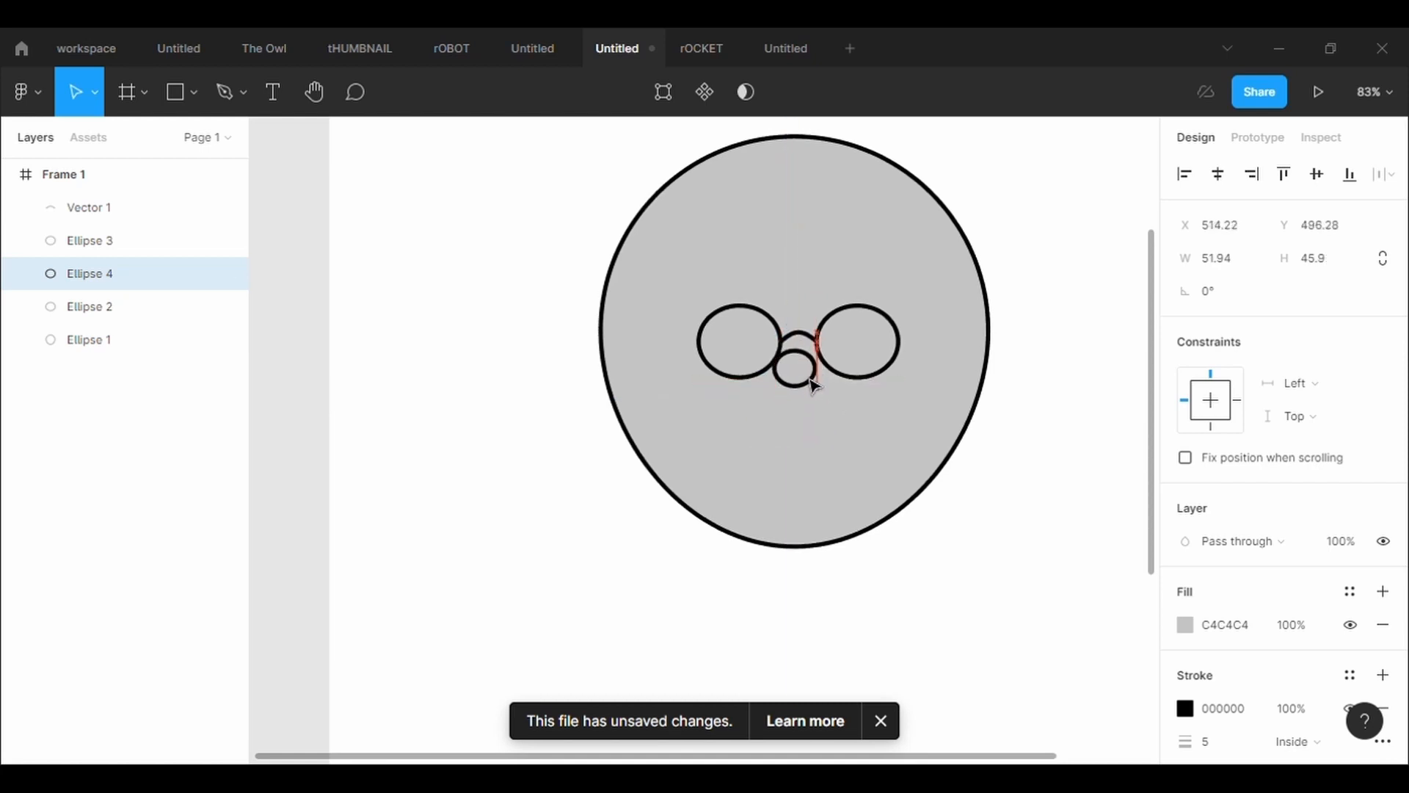
click(859, 510)
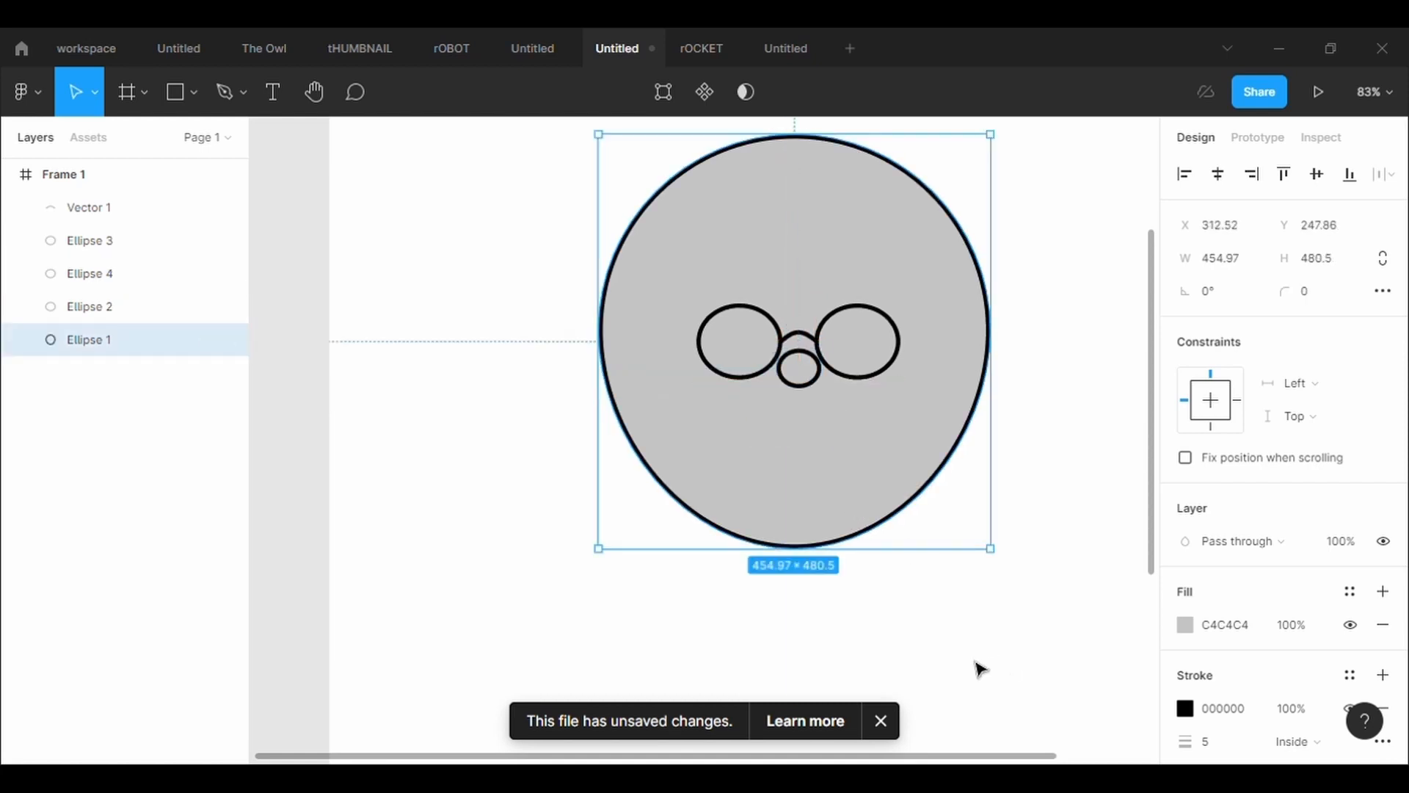
Draw a closed beard outline about 443 × 208 with the Pen tool, peaked under the nose and following the head's lower edge
key(p)
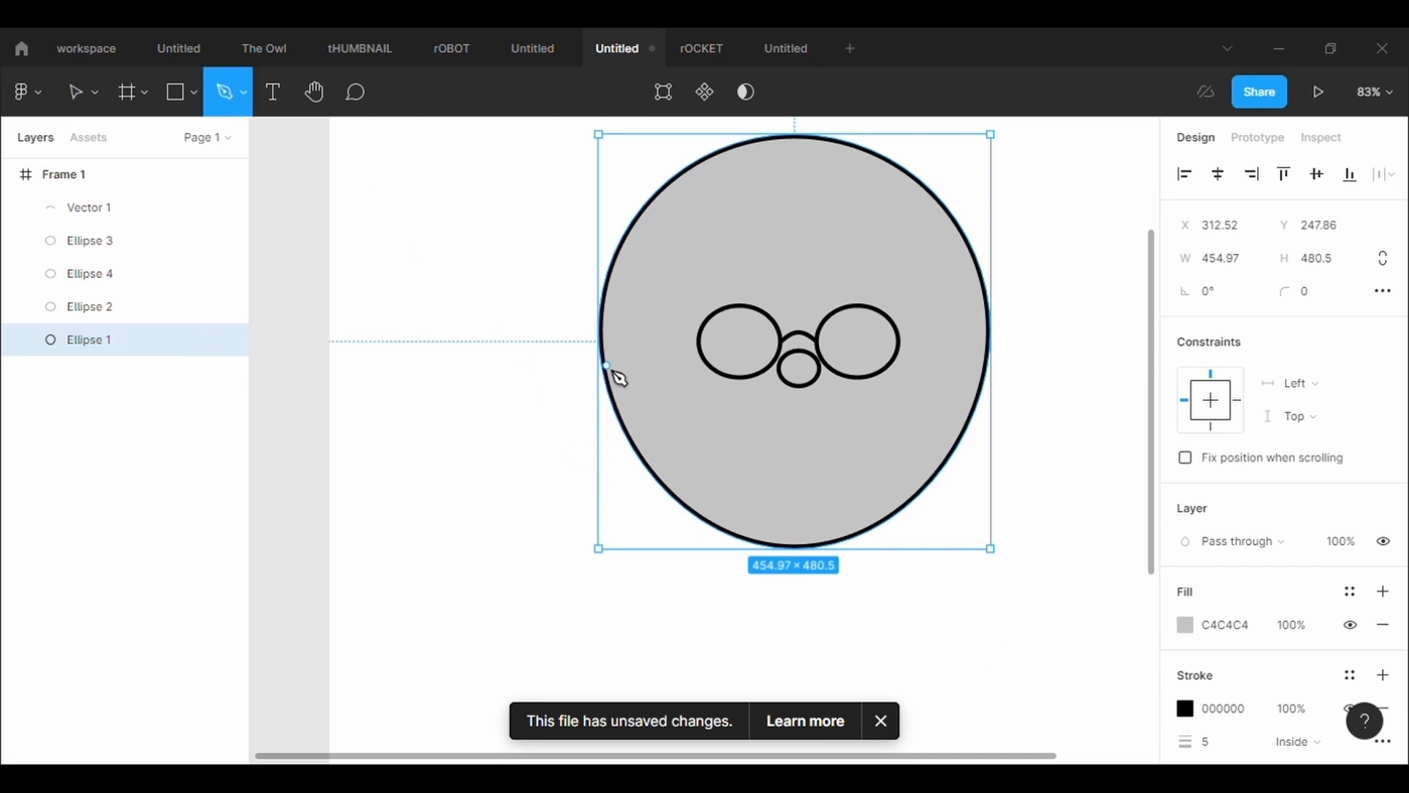
click(606, 371)
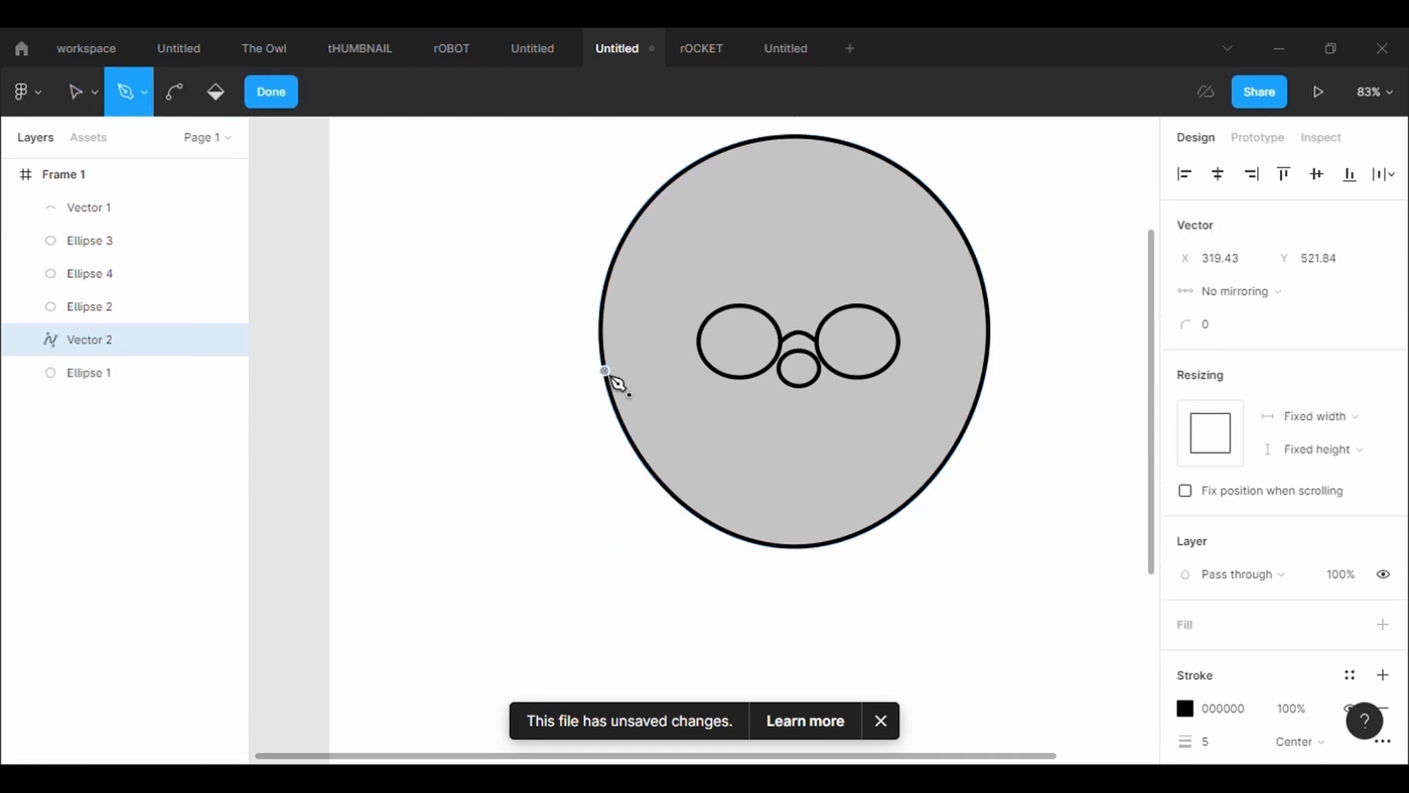
click(730, 452)
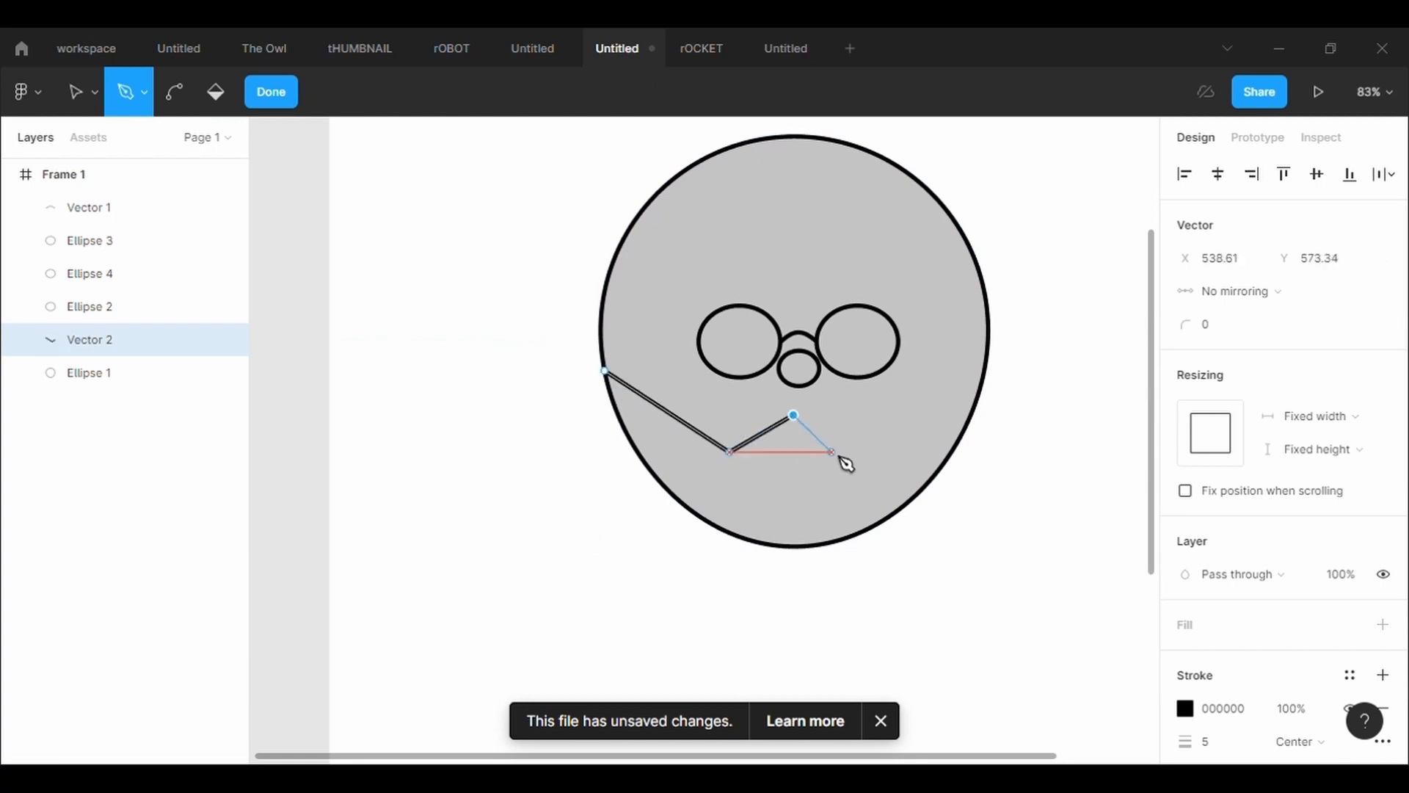
click(869, 452)
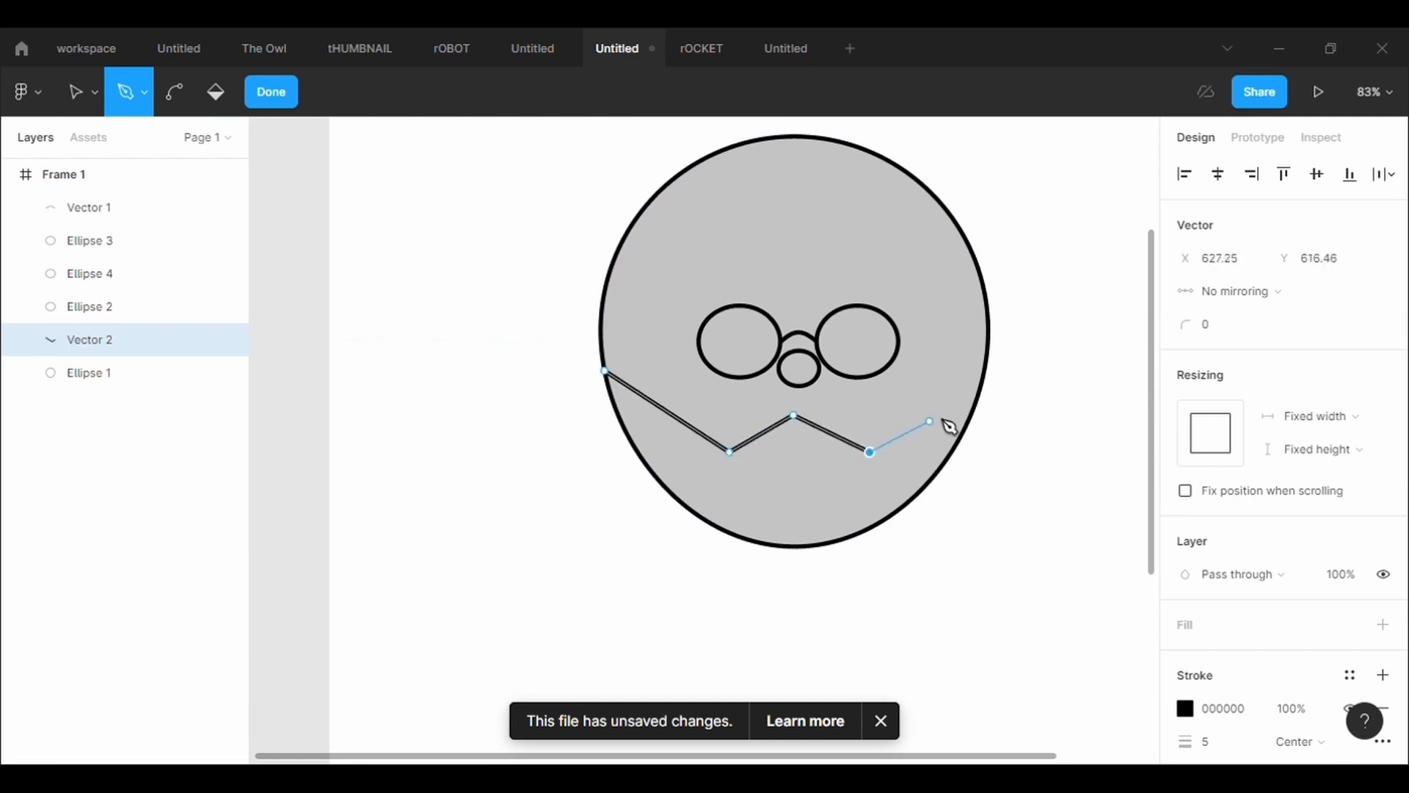
click(986, 372)
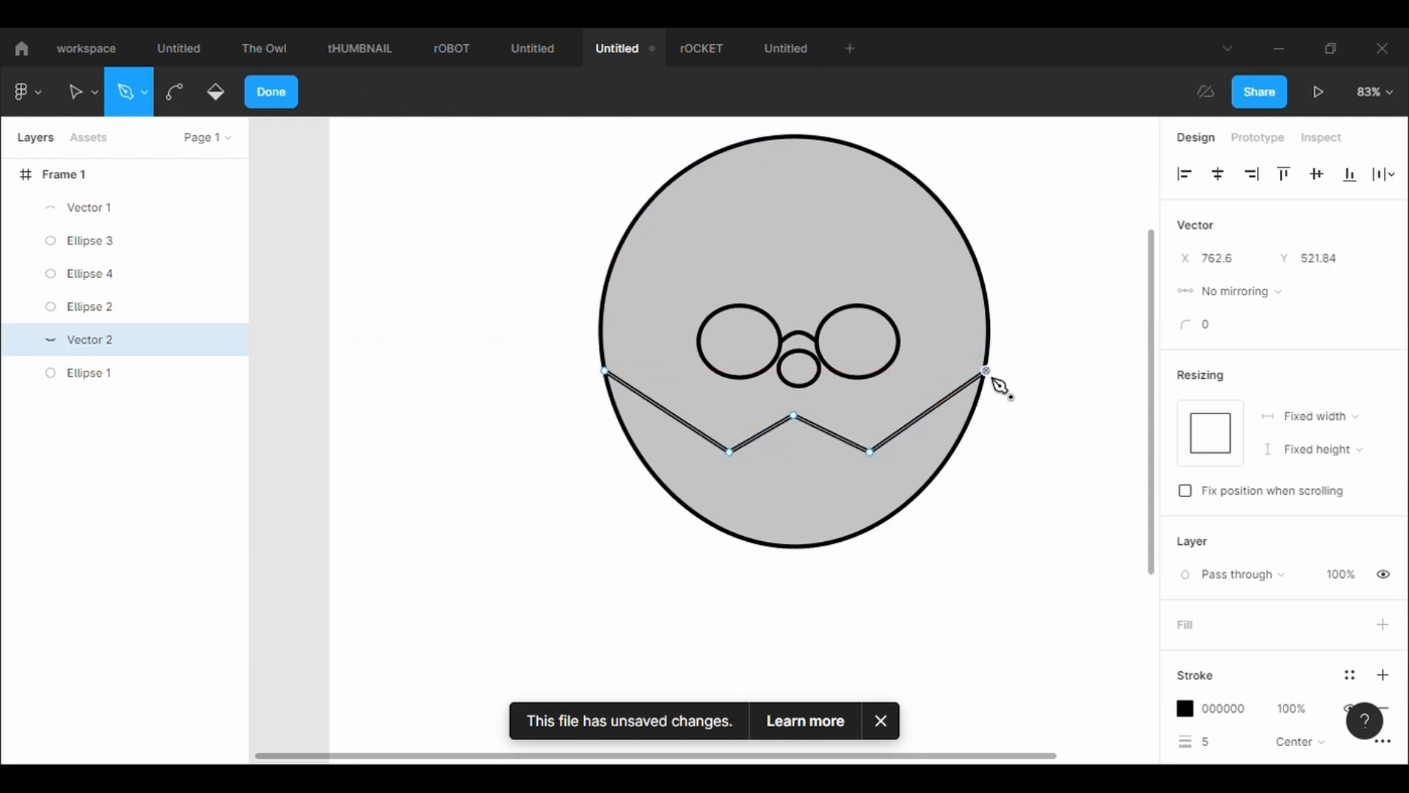
click(871, 532)
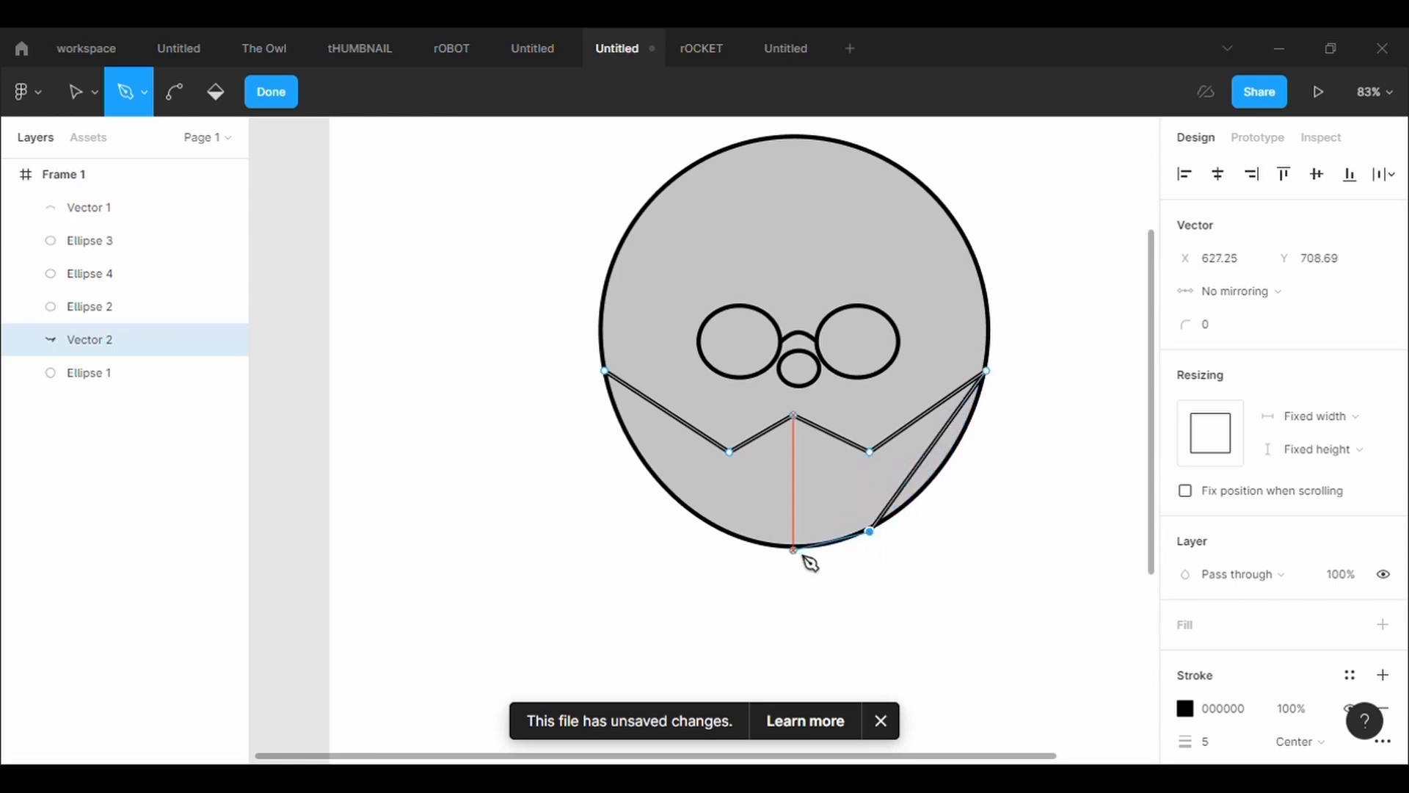
click(804, 554)
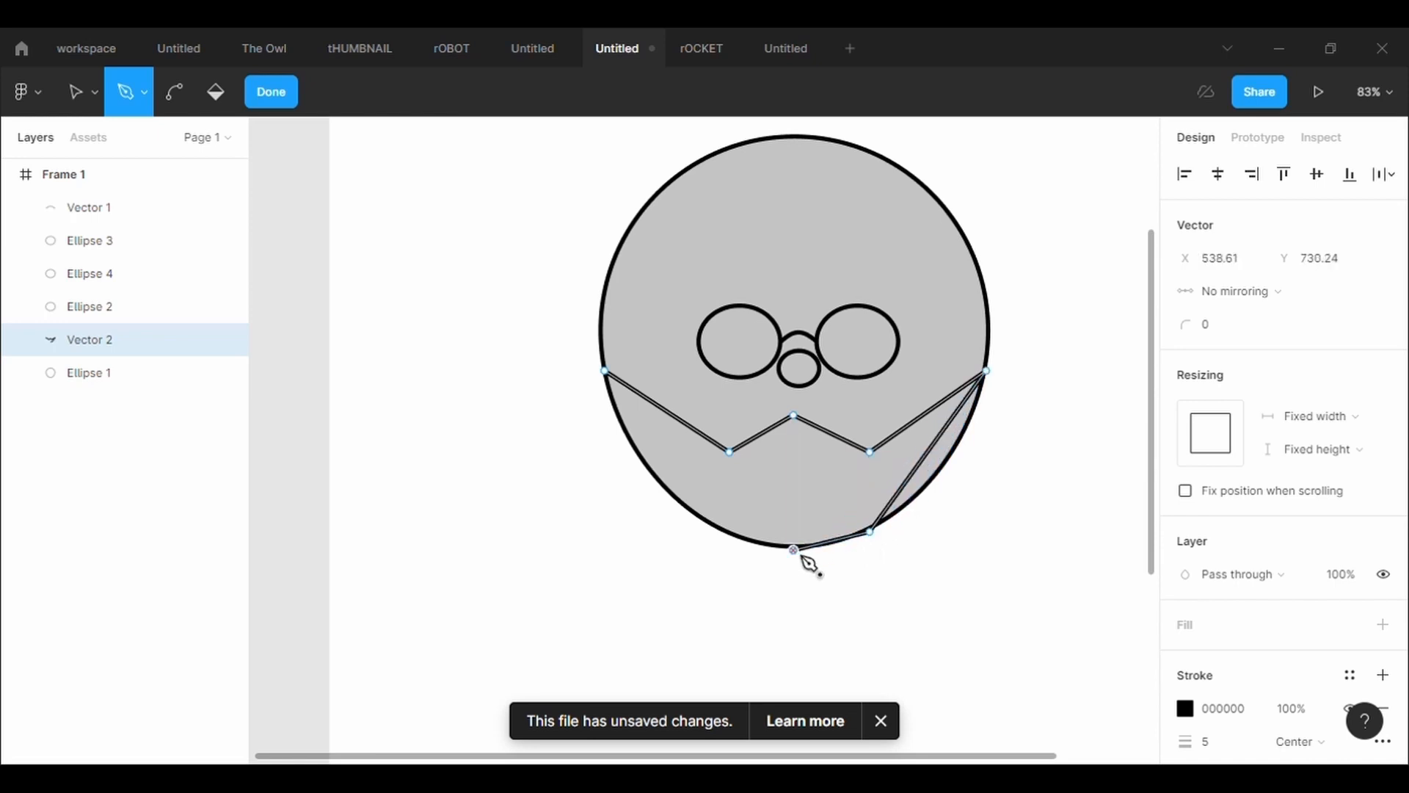
click(606, 373)
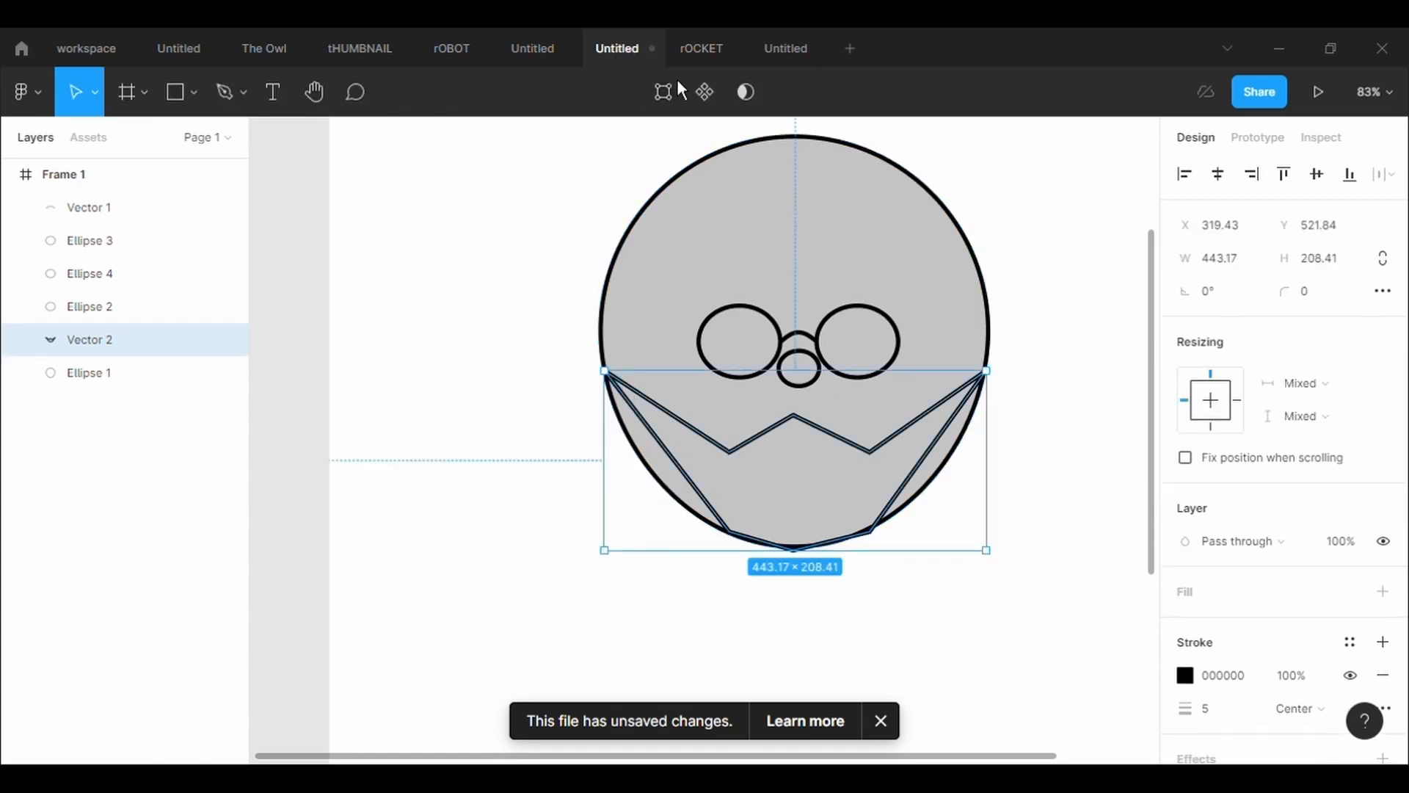
Round all points of the beard outline with a corner radius of 100
text(30)
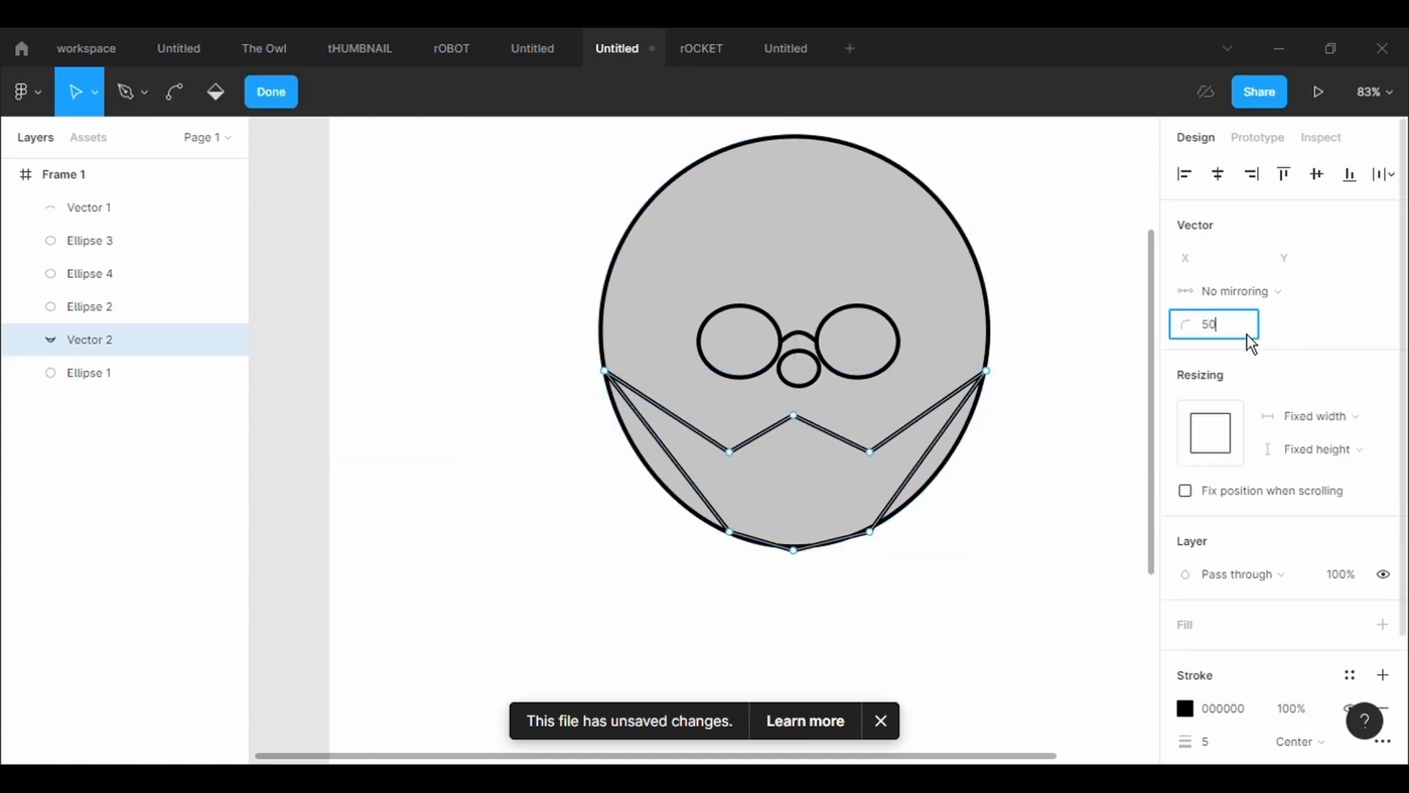
text(0)
key(Return)
click(1248, 335)
text(100)
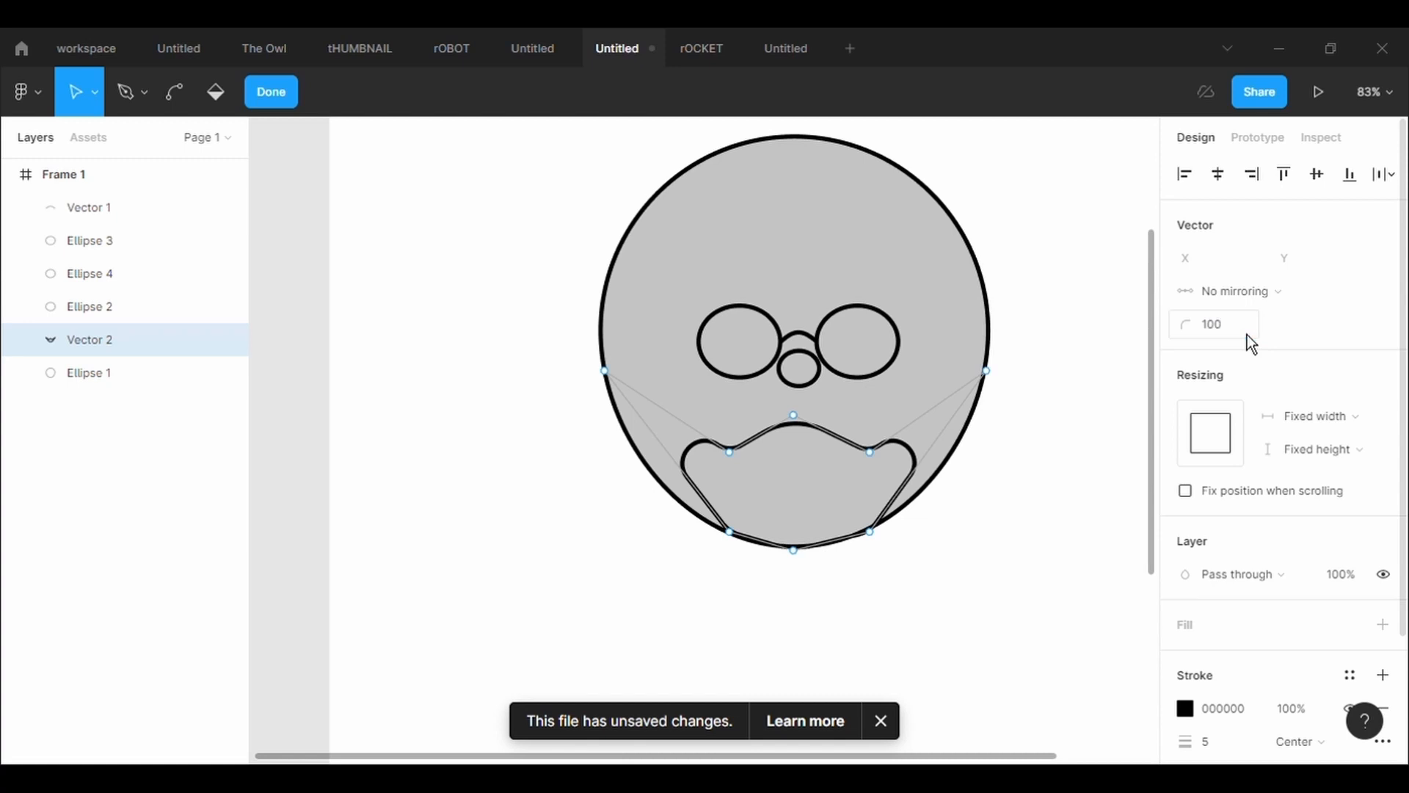
Reset the corner radius of the beard's outermost left and right points to 0
click(606, 372)
click(1257, 335)
text(0)
key(Return)
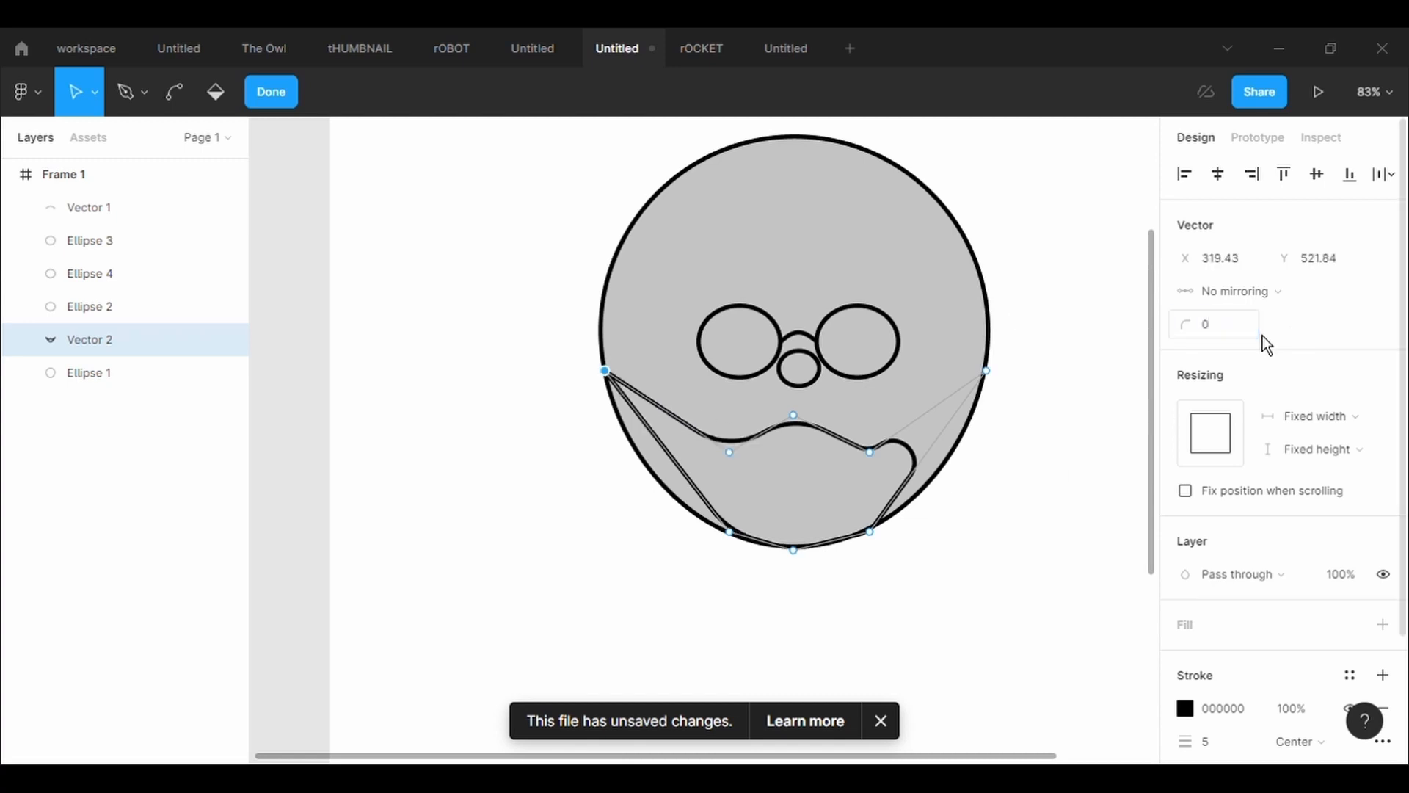
click(986, 371)
click(1241, 337)
key(BackSpace)
text(0)
key(Return)
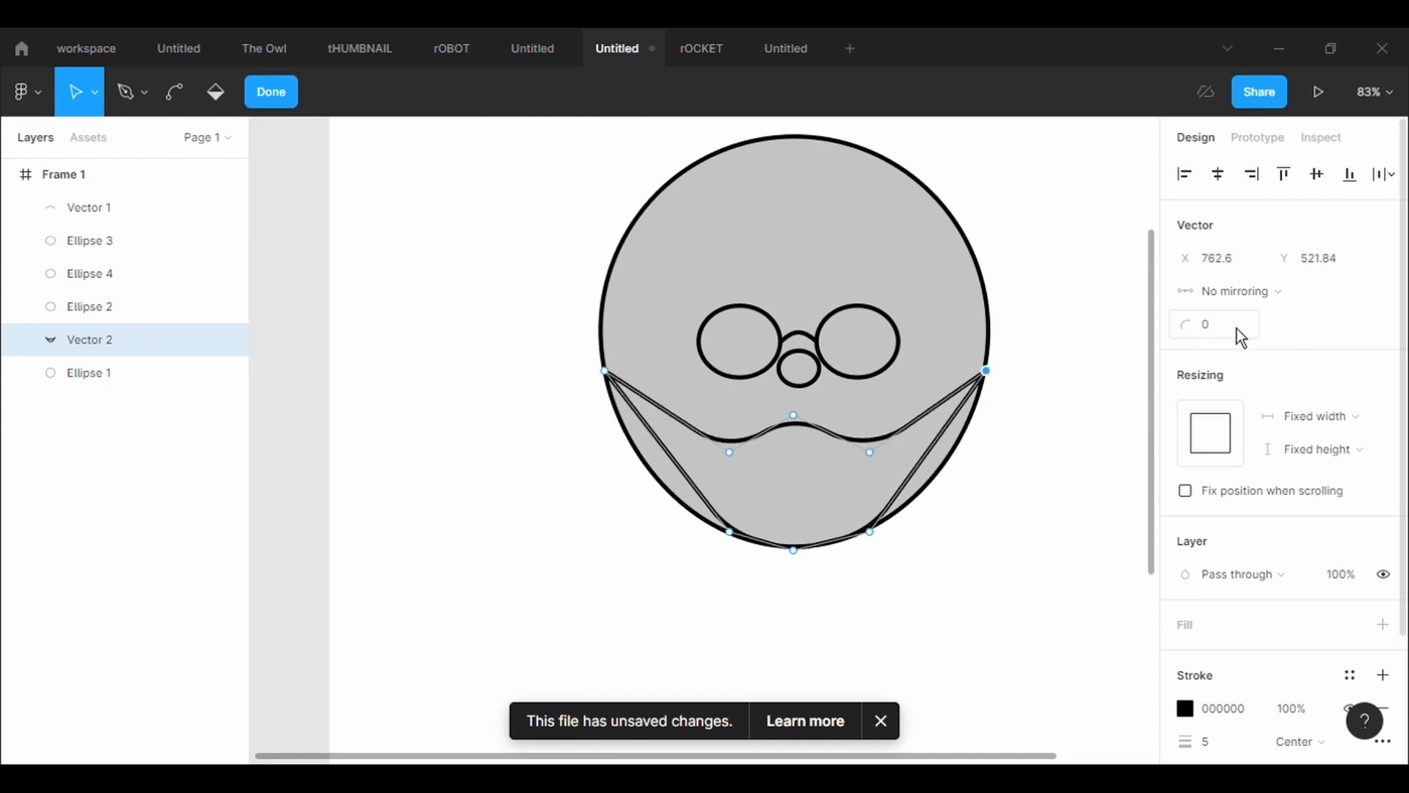
Pull a new point on the beard's lower-left edge outward past the head outline, with a corner radius of 500
drag(667, 452, 643, 464)
text(5000)
key(Return)
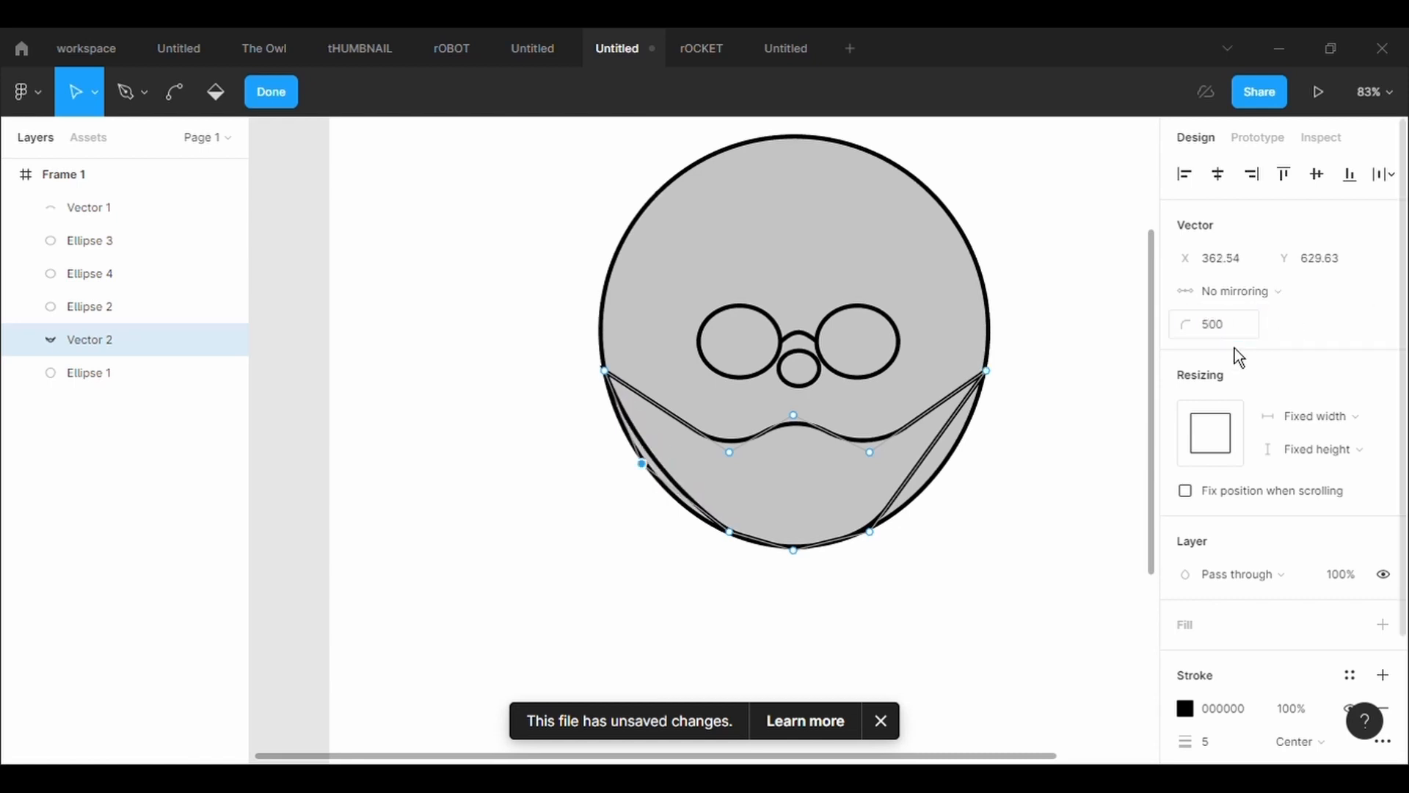
scroll(599, 544, up, 5)
scroll(600, 544, left, 3)
scroll(600, 544, right, 8)
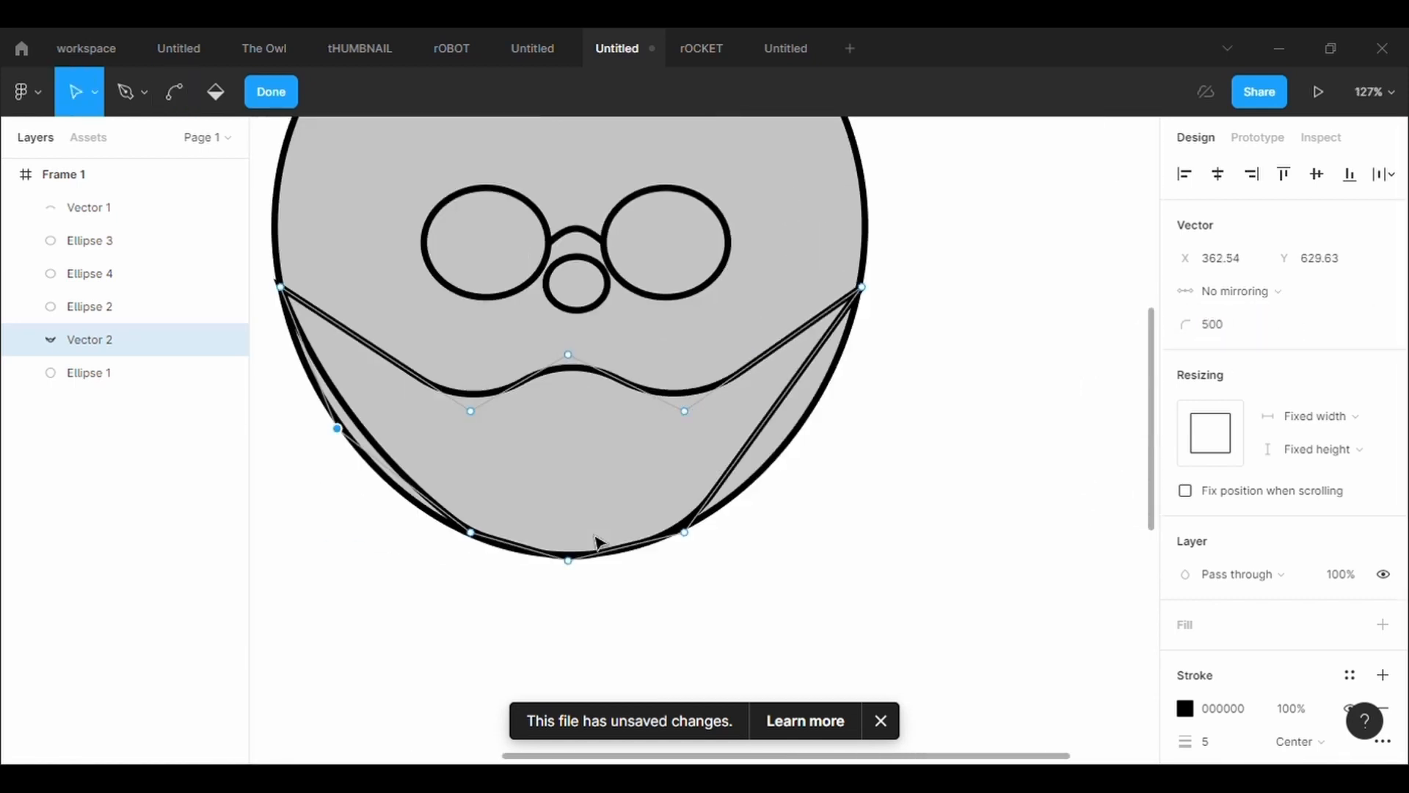
drag(345, 433, 321, 462)
Pull a new point on the beard's lower-right edge past the head outline with corner radius 500, and nudge the right corner inward
drag(775, 412, 808, 430)
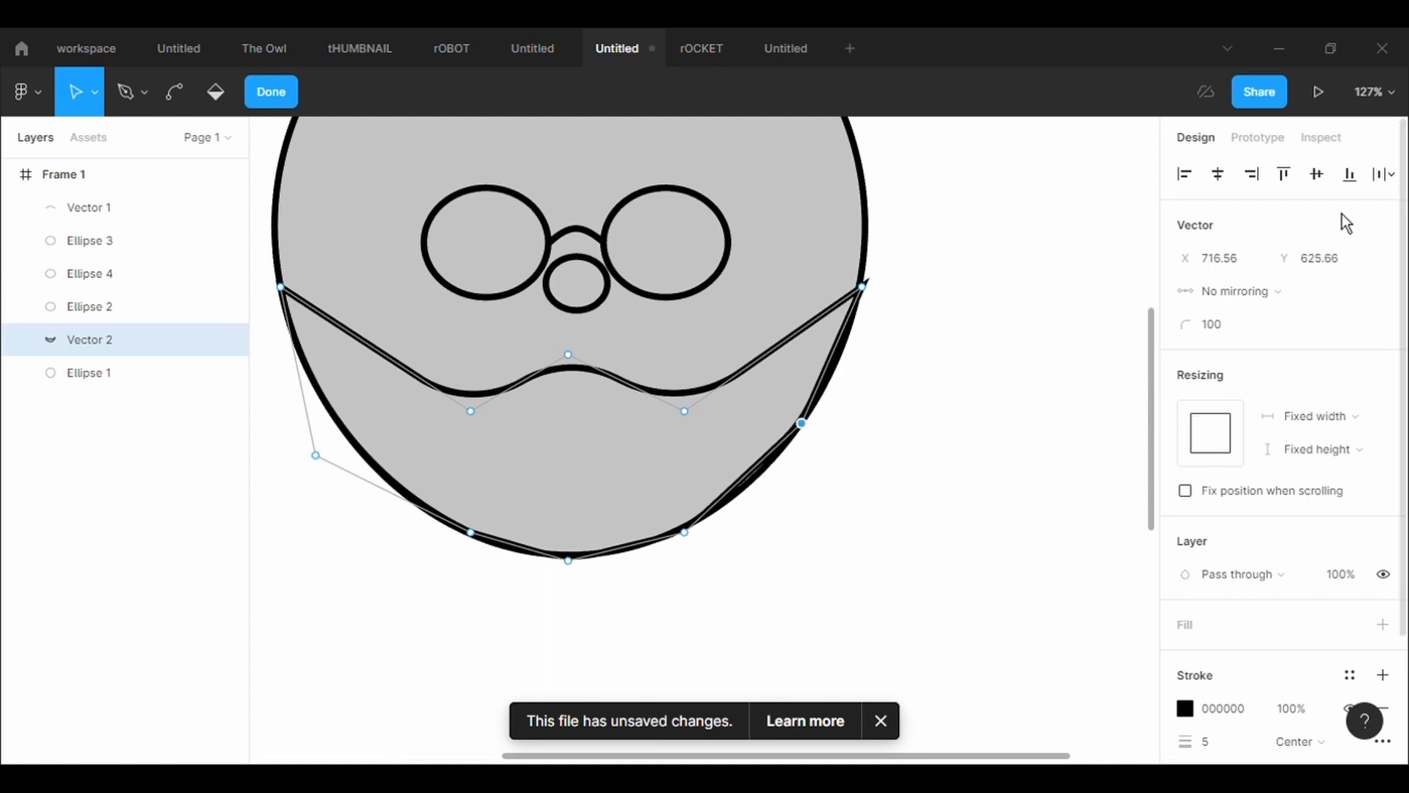
click(1250, 339)
text(500)
key(Return)
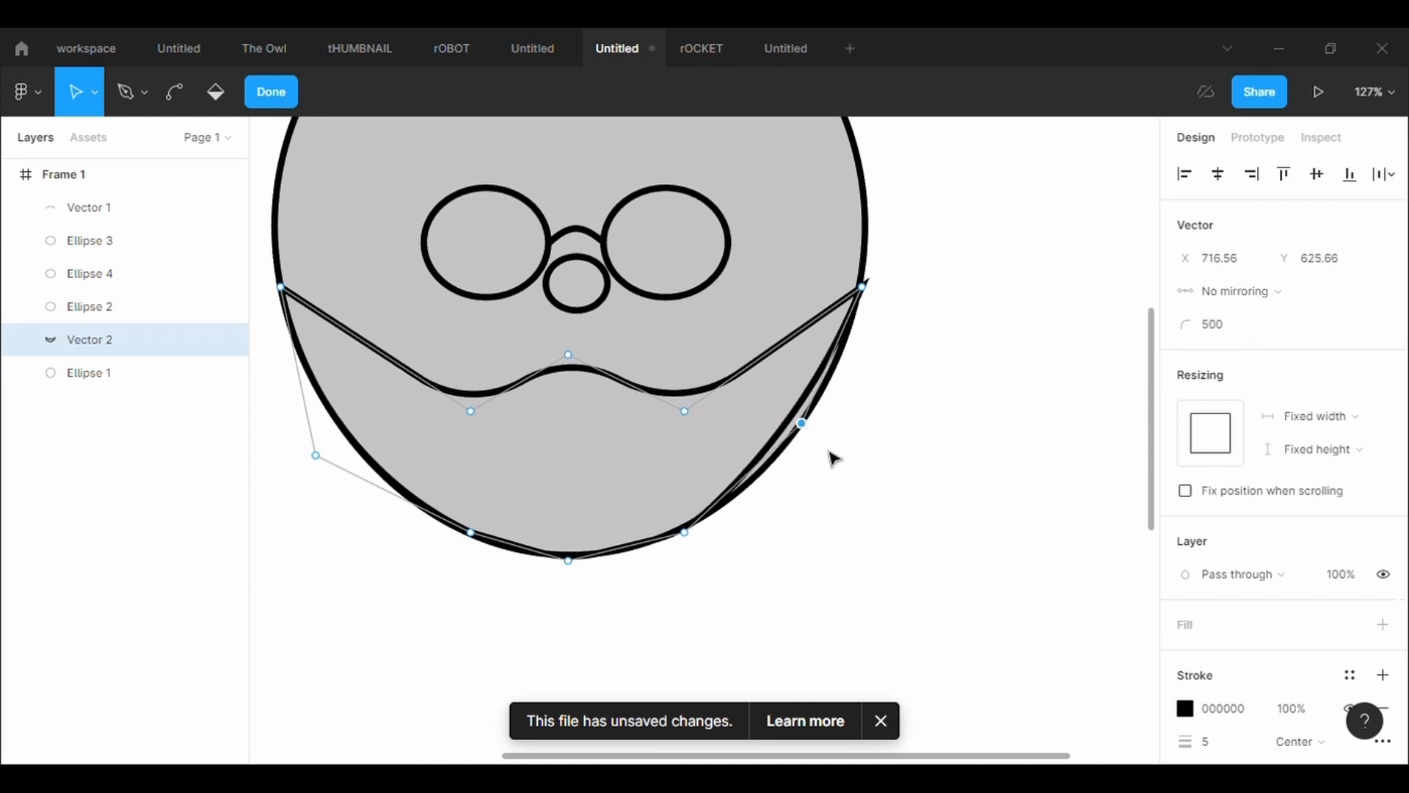
drag(806, 431, 836, 436)
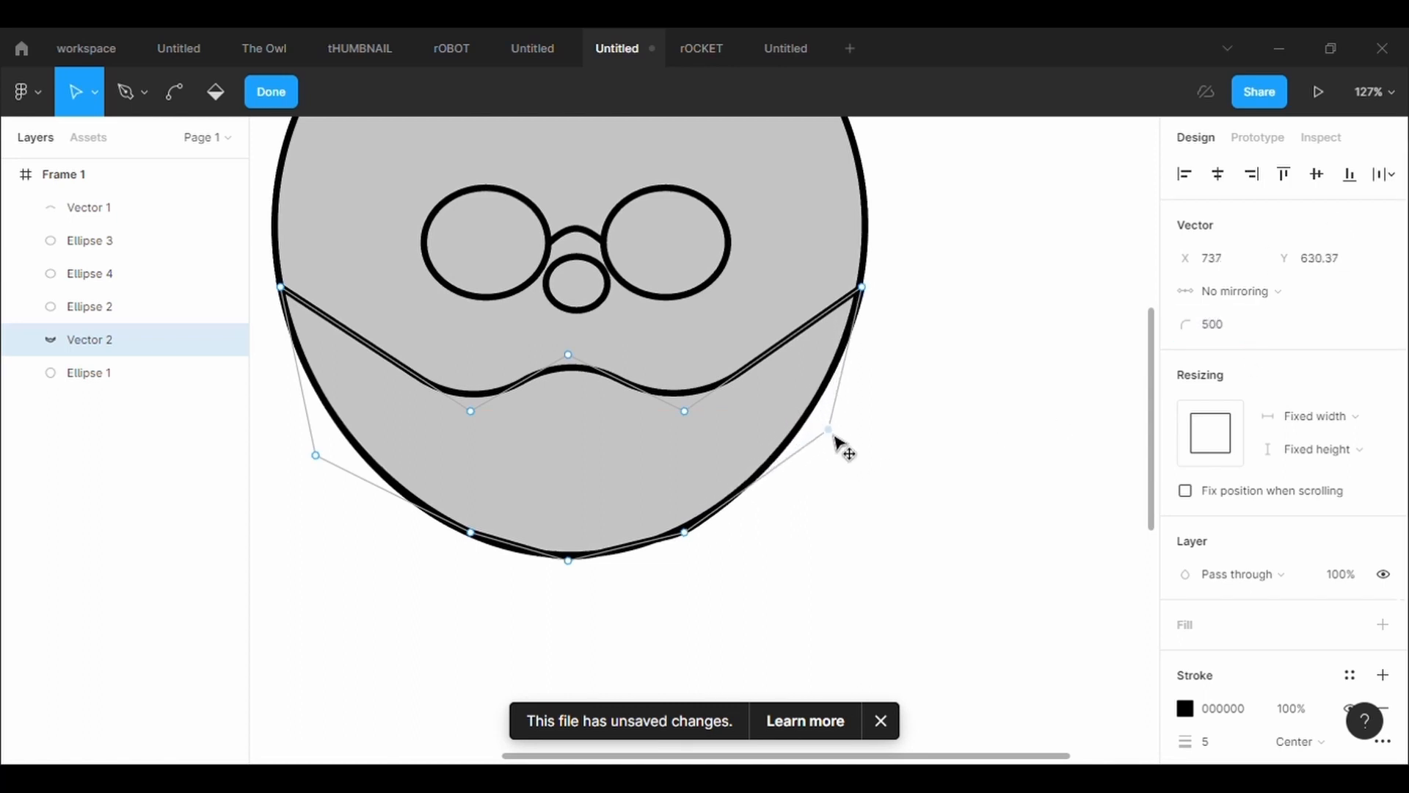
click(861, 287)
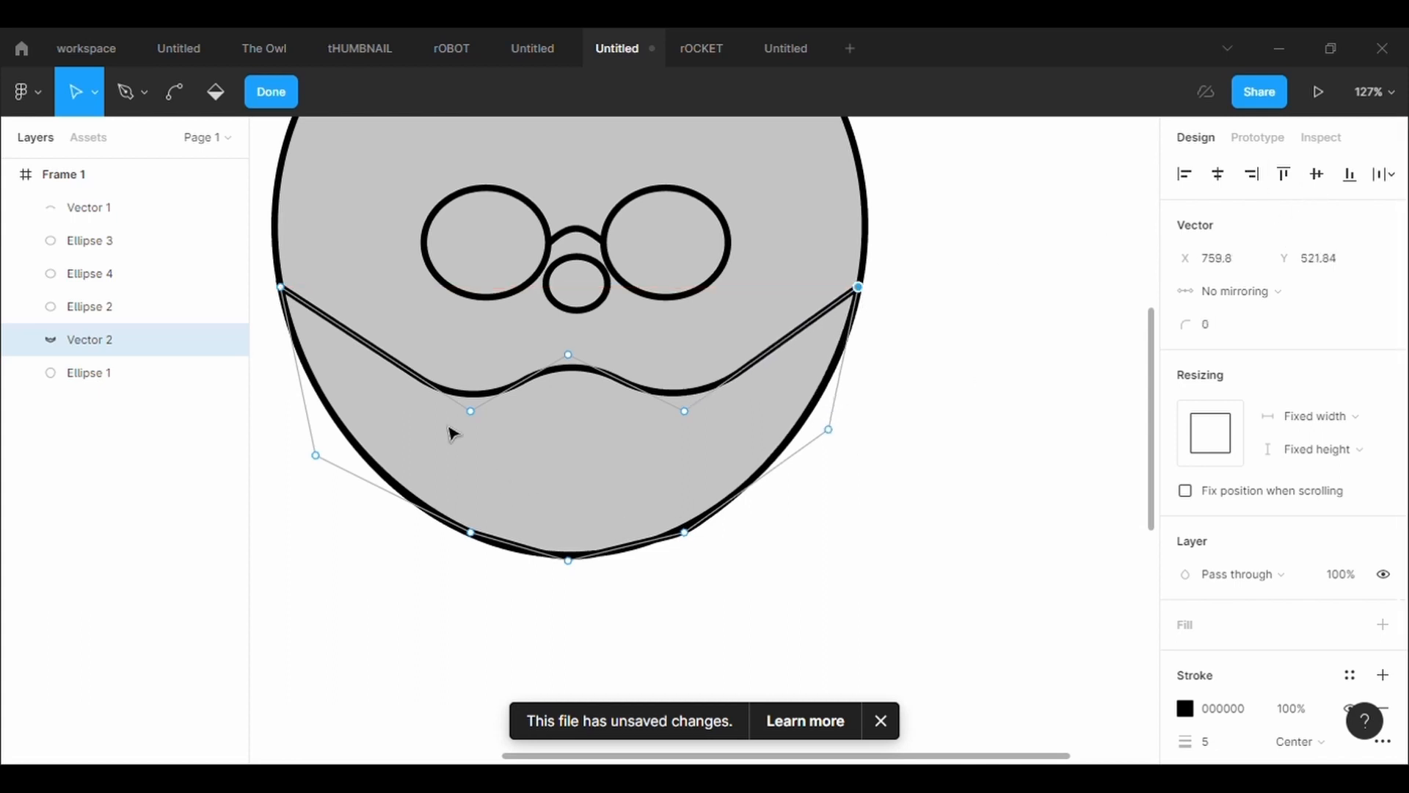
Pull a new point on the beard's upper-left edge slightly downward and set its corner radius to 500
drag(378, 355, 359, 379)
click(1241, 336)
text(500)
key(Return)
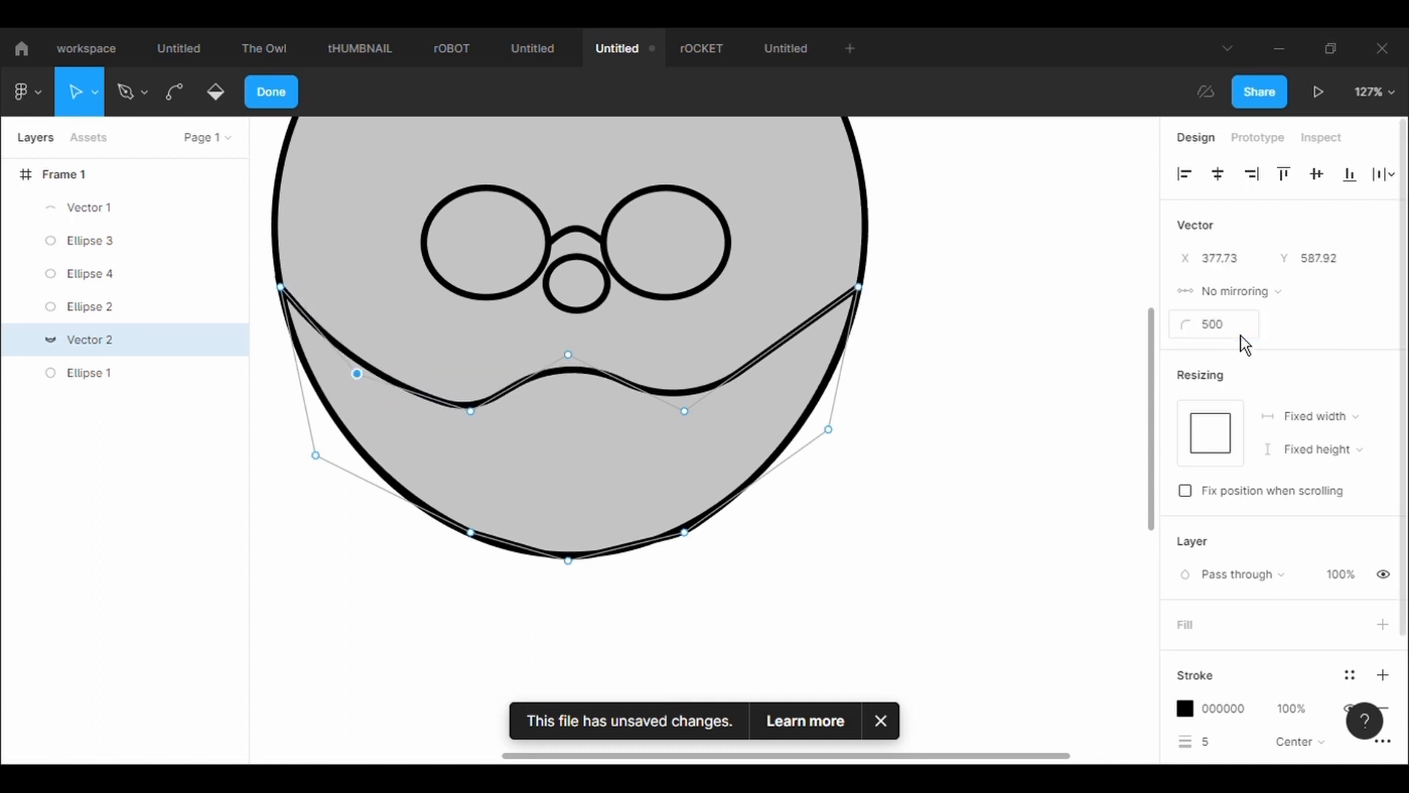
Lower the left trough point of the beard's upper edge, and pull a new upper-right edge point downward with corner radius 500
drag(471, 411, 470, 430)
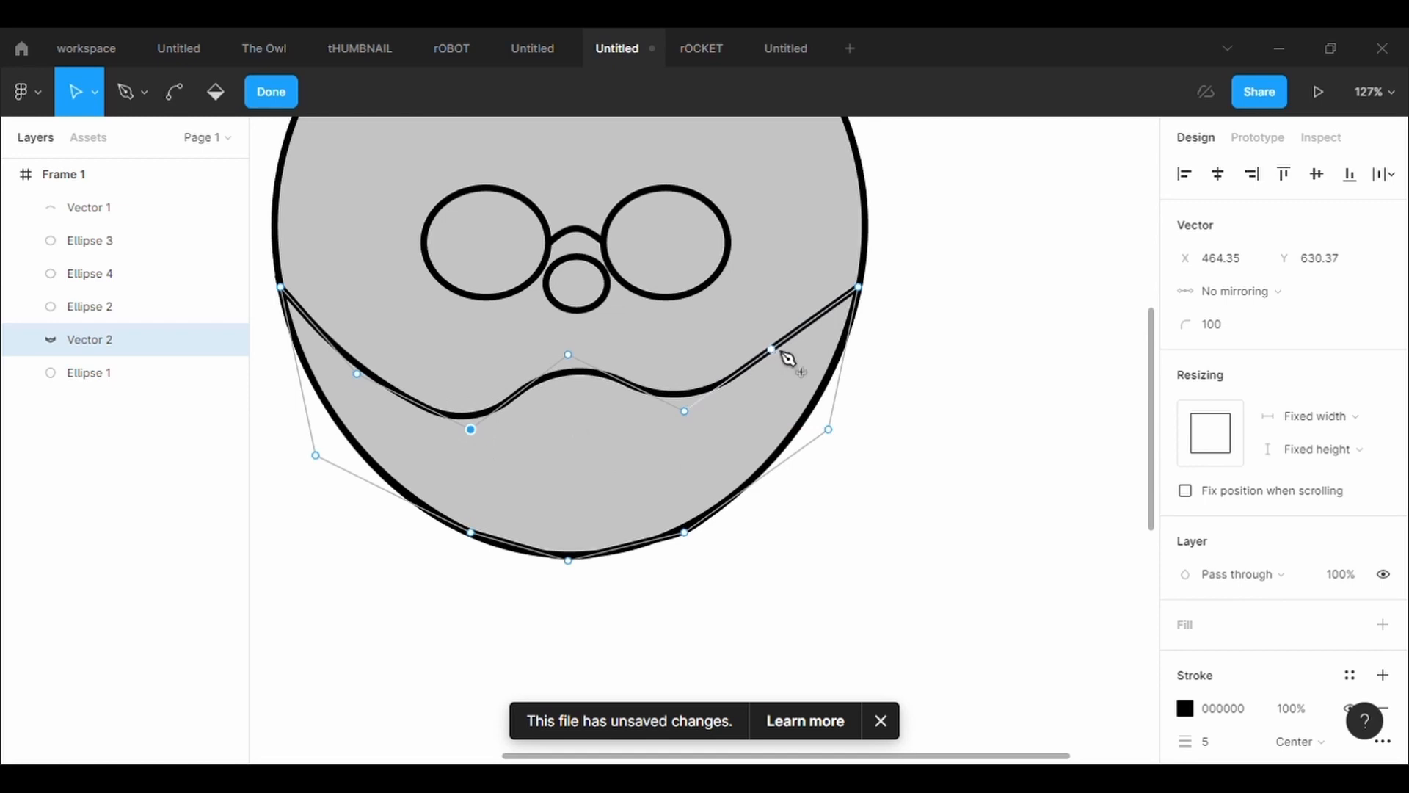
drag(778, 352, 805, 376)
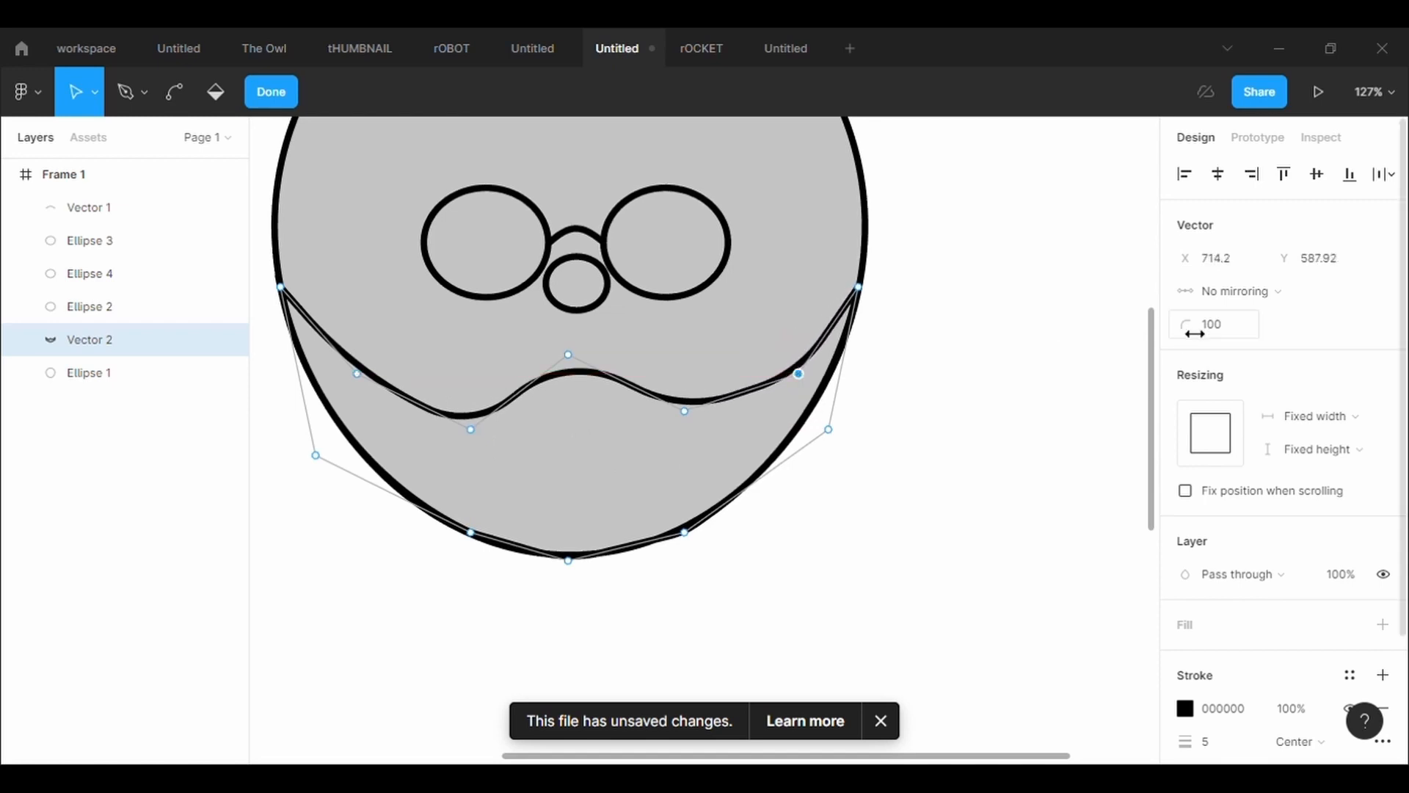
text(500)
key(Return)
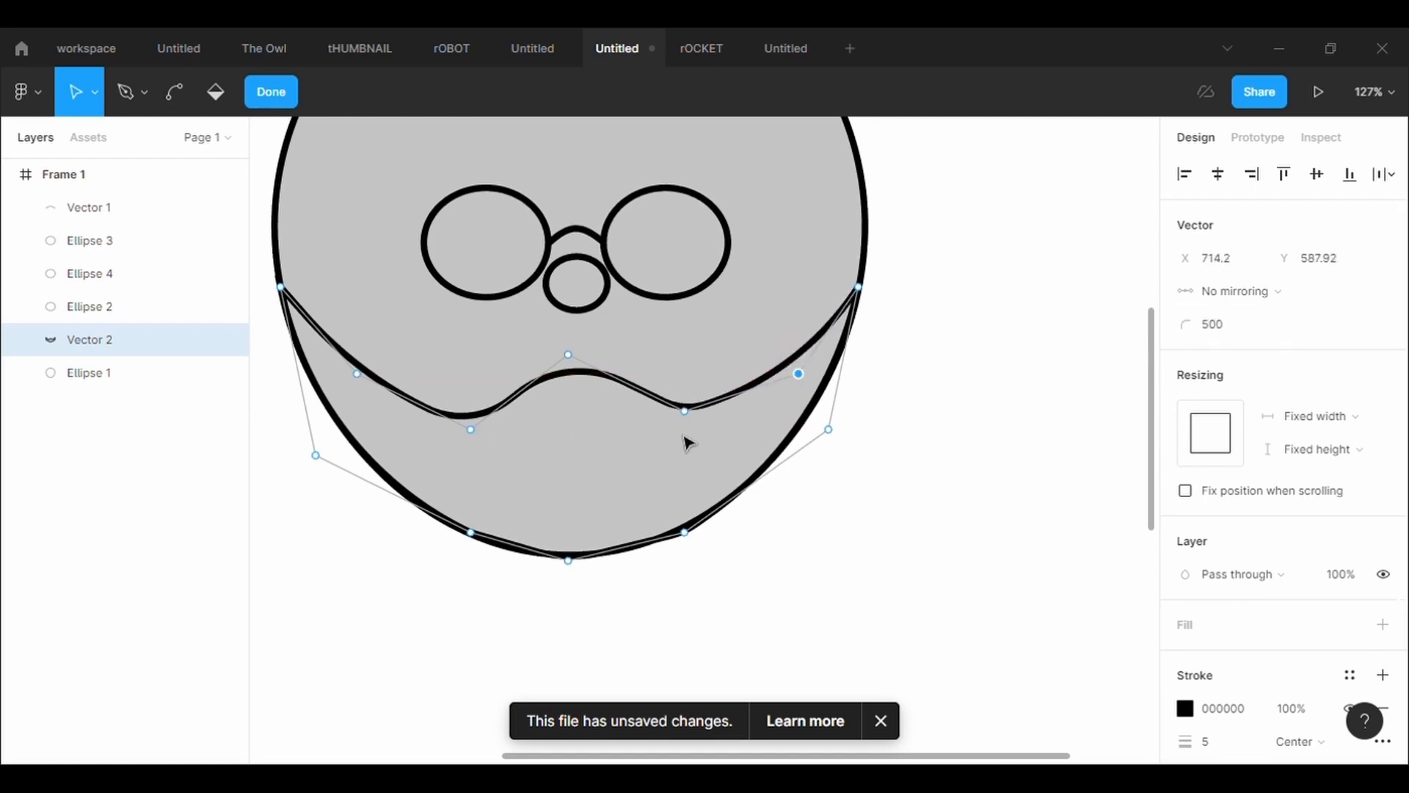
Lower the right trough point of the beard's upper edge and shift the left trough point down and slightly inward, ending the vector edit
mouse_move(684, 411)
mouse_down()
mouse_move(692, 440)
mouse_move(684, 430)
mouse_up()
drag(471, 429, 485, 457)
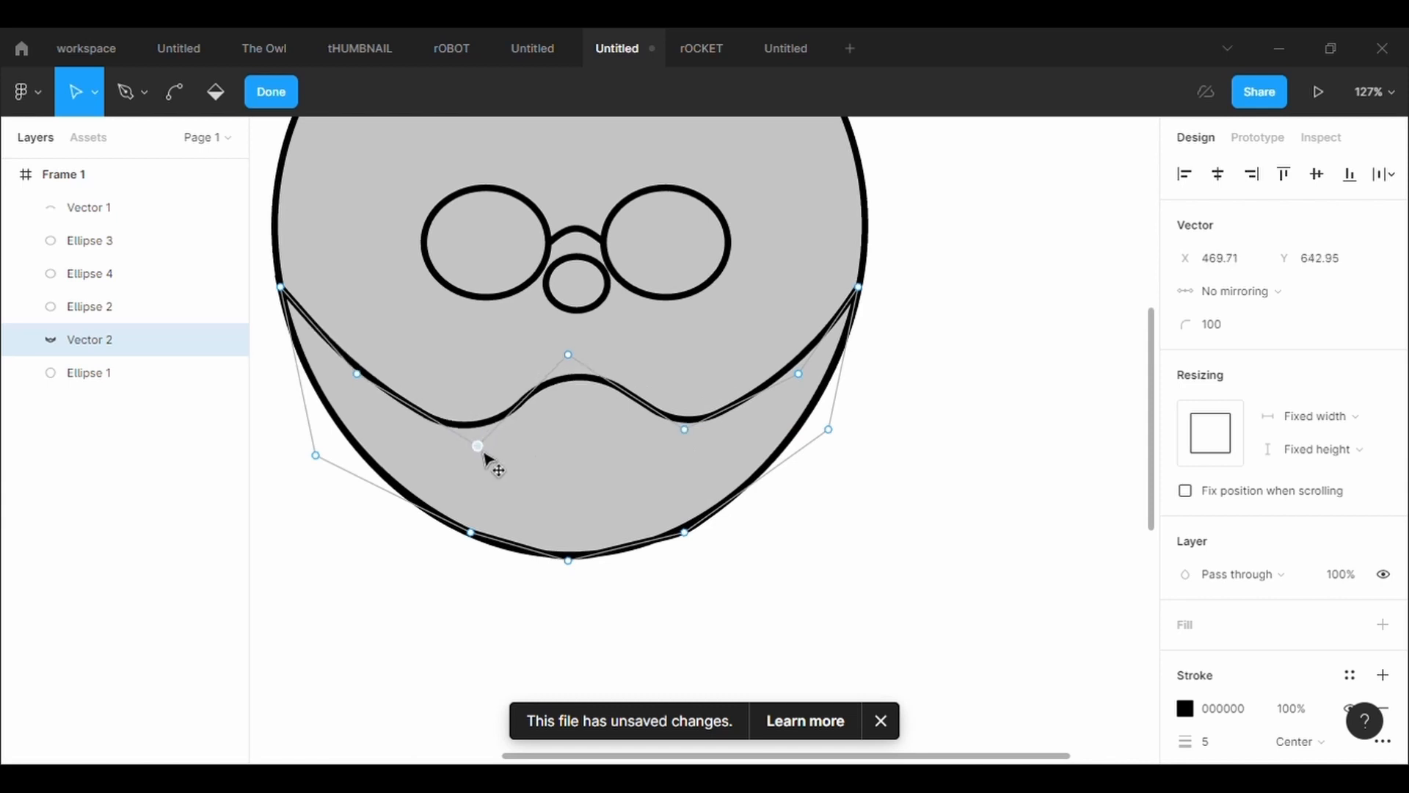
click(919, 581)
click(919, 581)
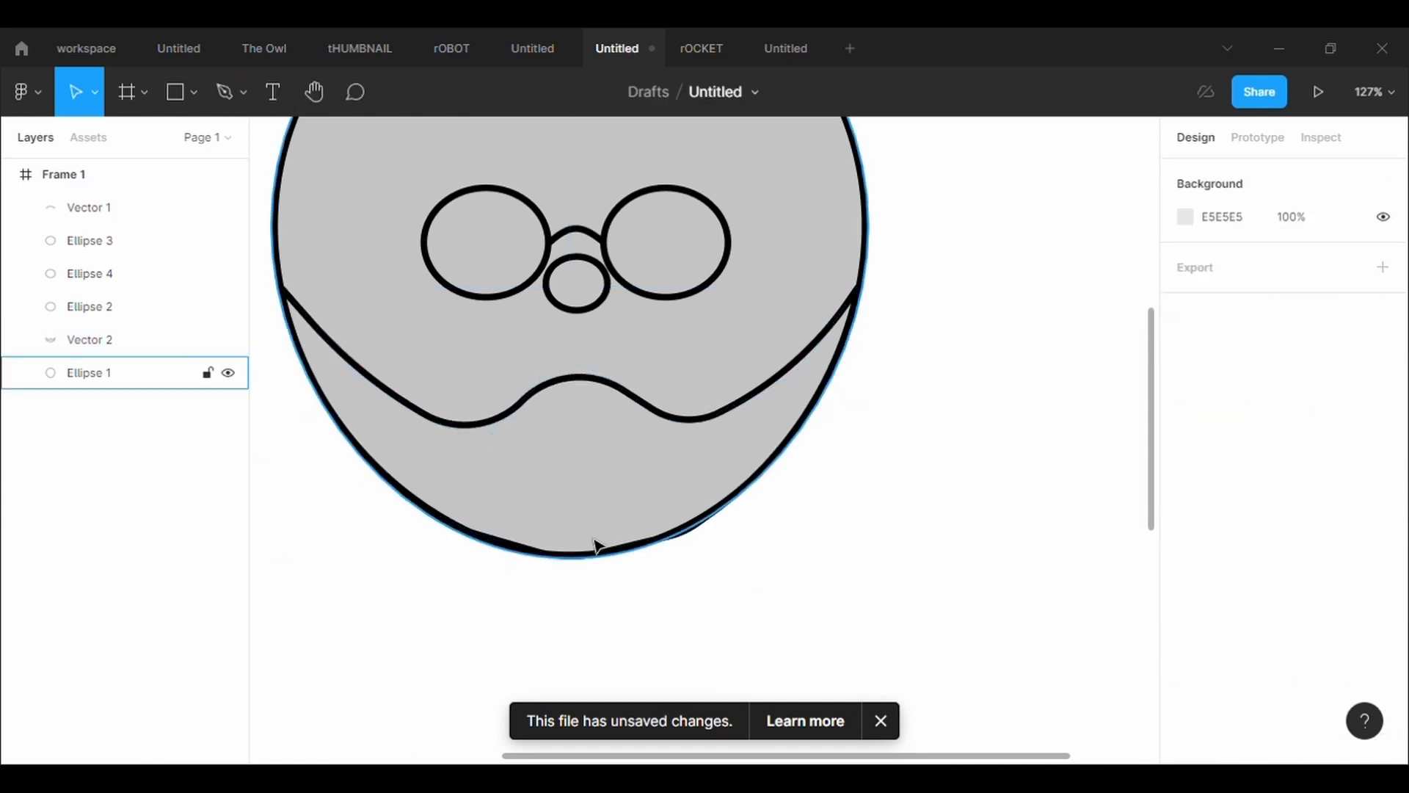
Raise the beard's left trough point level with the right one and adjust the bottom points to follow the head outline
click(631, 550)
key(Return)
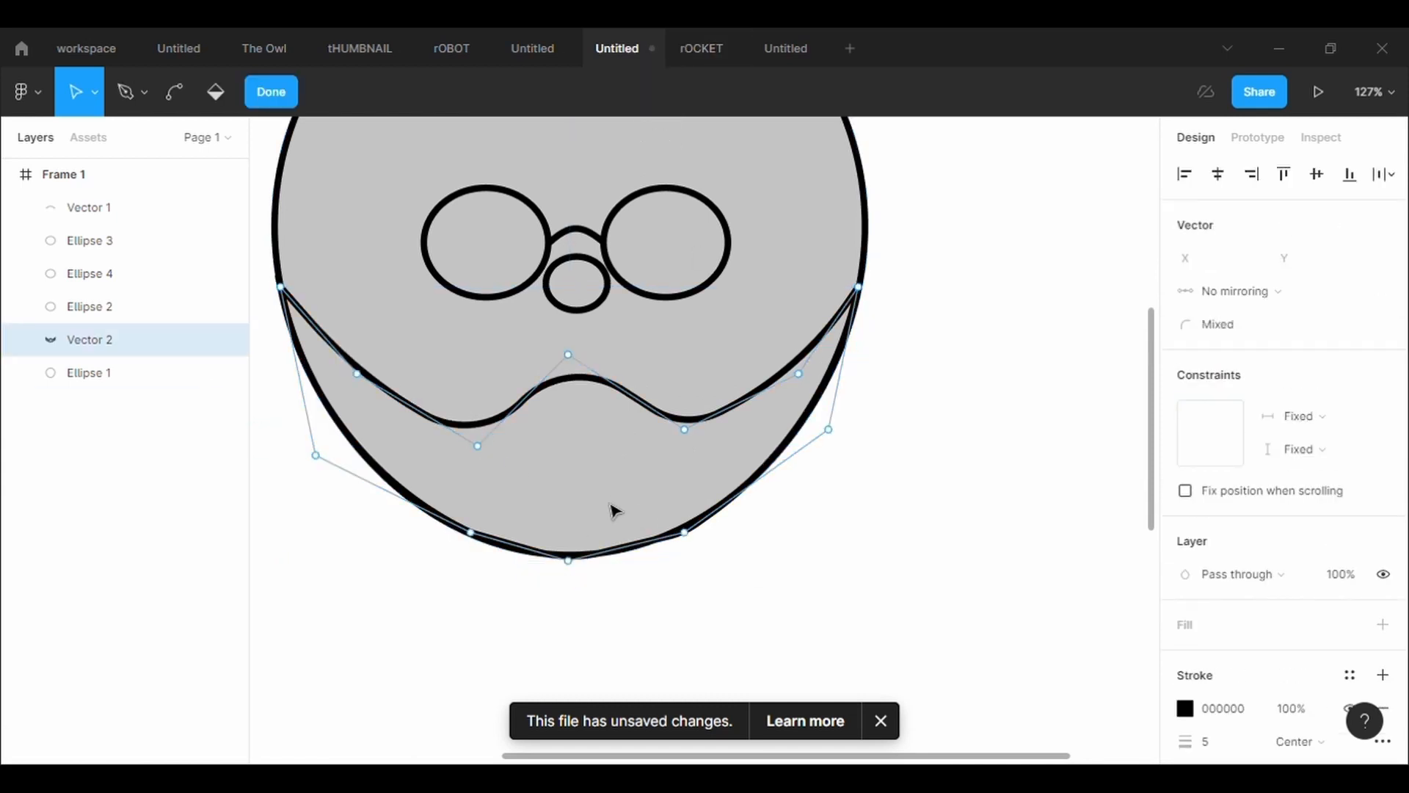
drag(486, 457, 485, 440)
drag(573, 564, 584, 570)
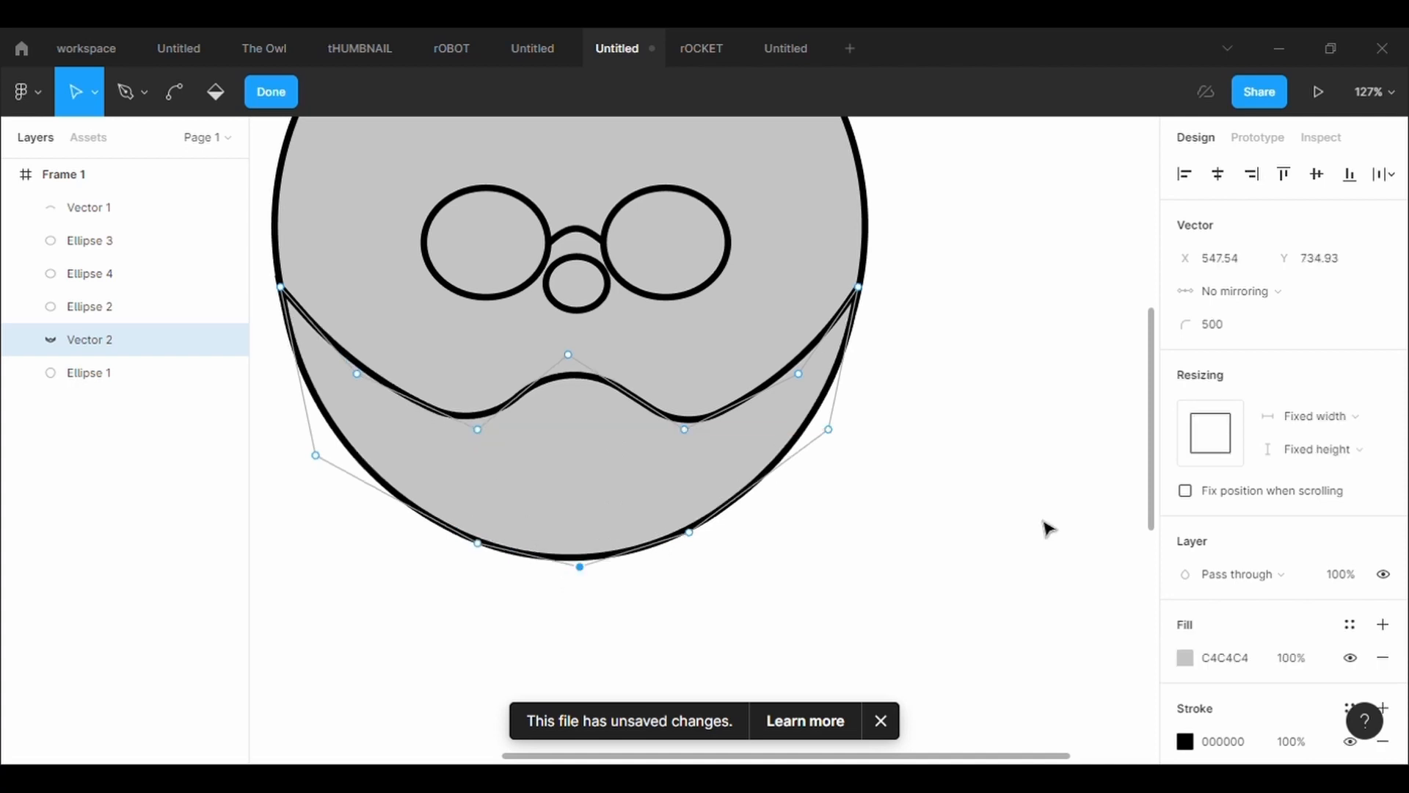
click(1044, 522)
click(1044, 522)
scroll(1048, 529, down, 3)
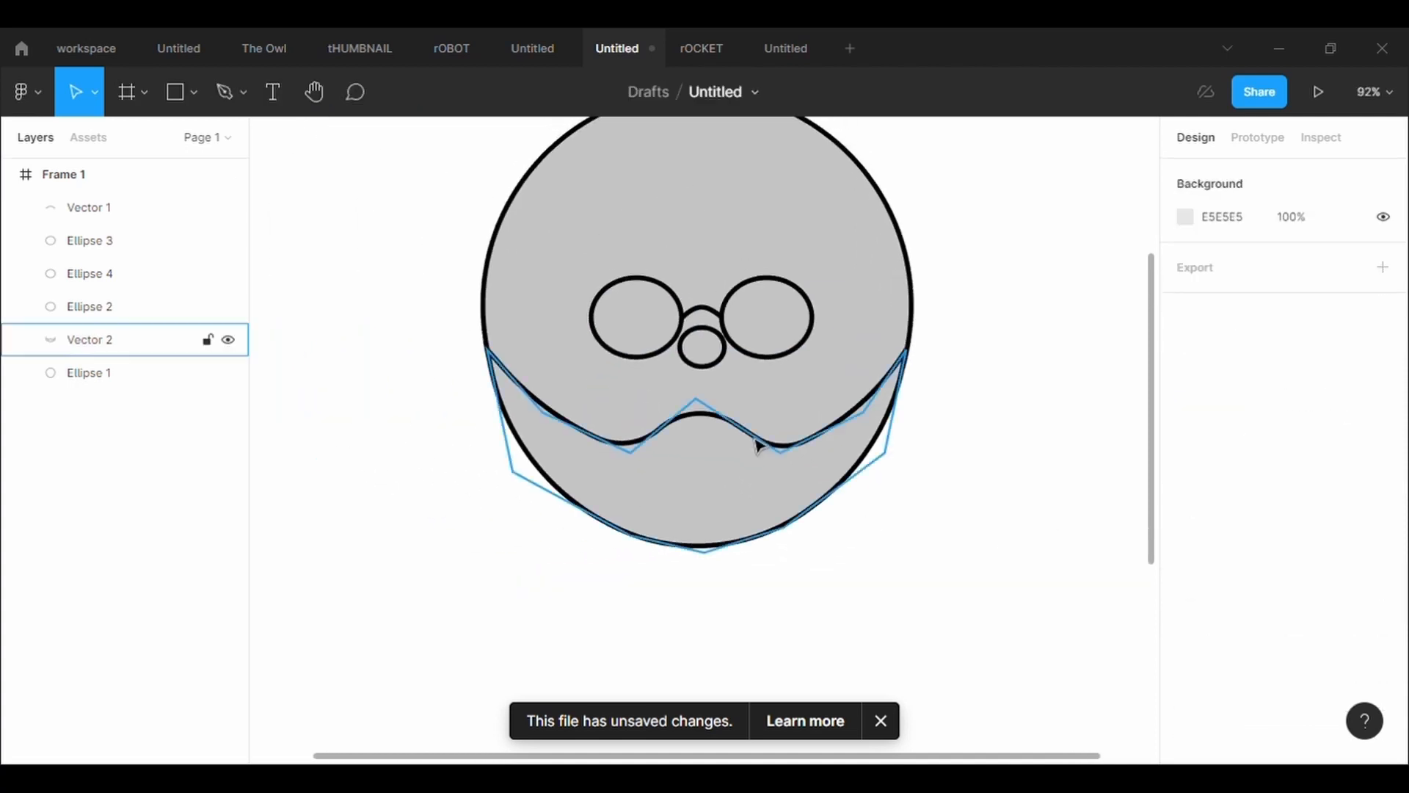
Enlarge the left lens ellipse outward from its upper-left corner to about 146 × 129
click(588, 277)
click(665, 337)
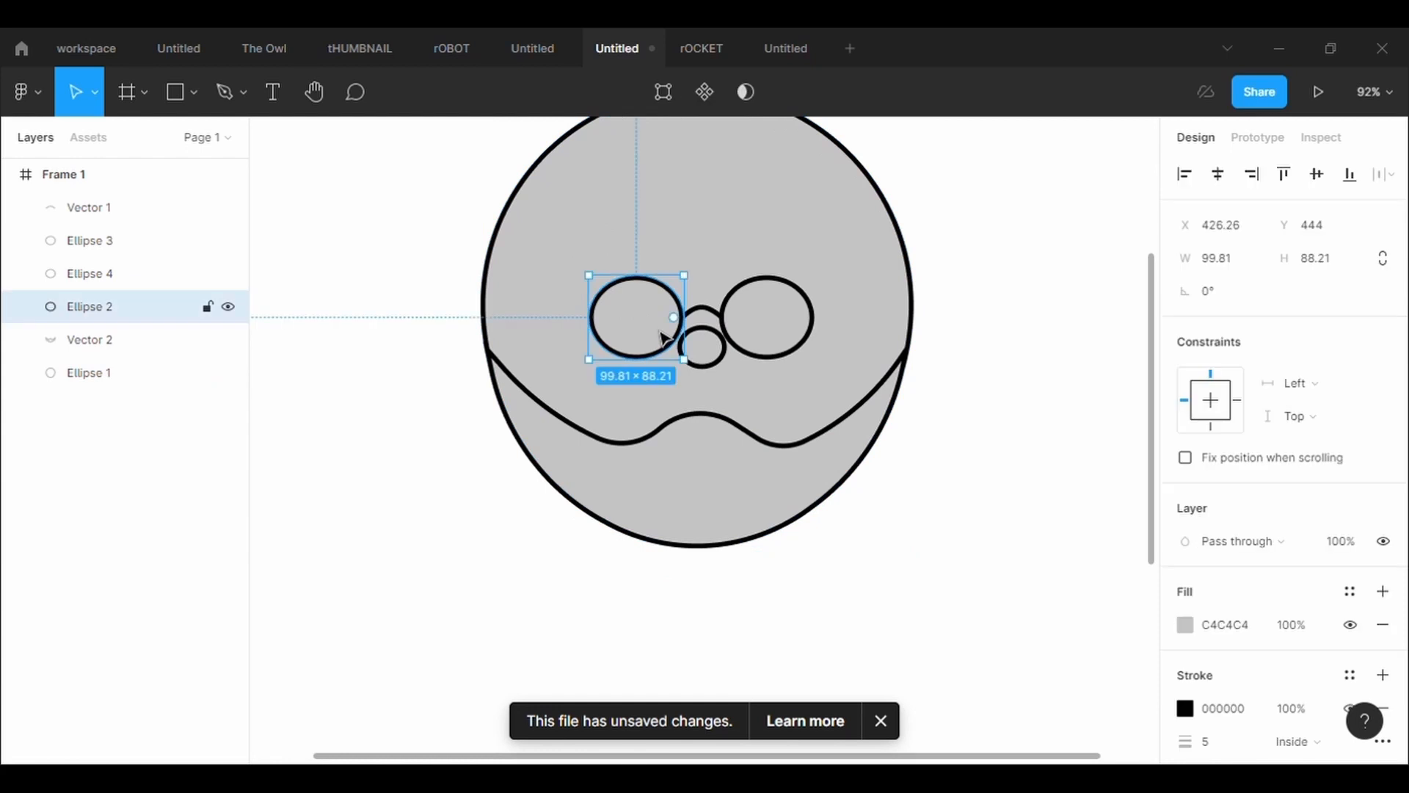
click(887, 506)
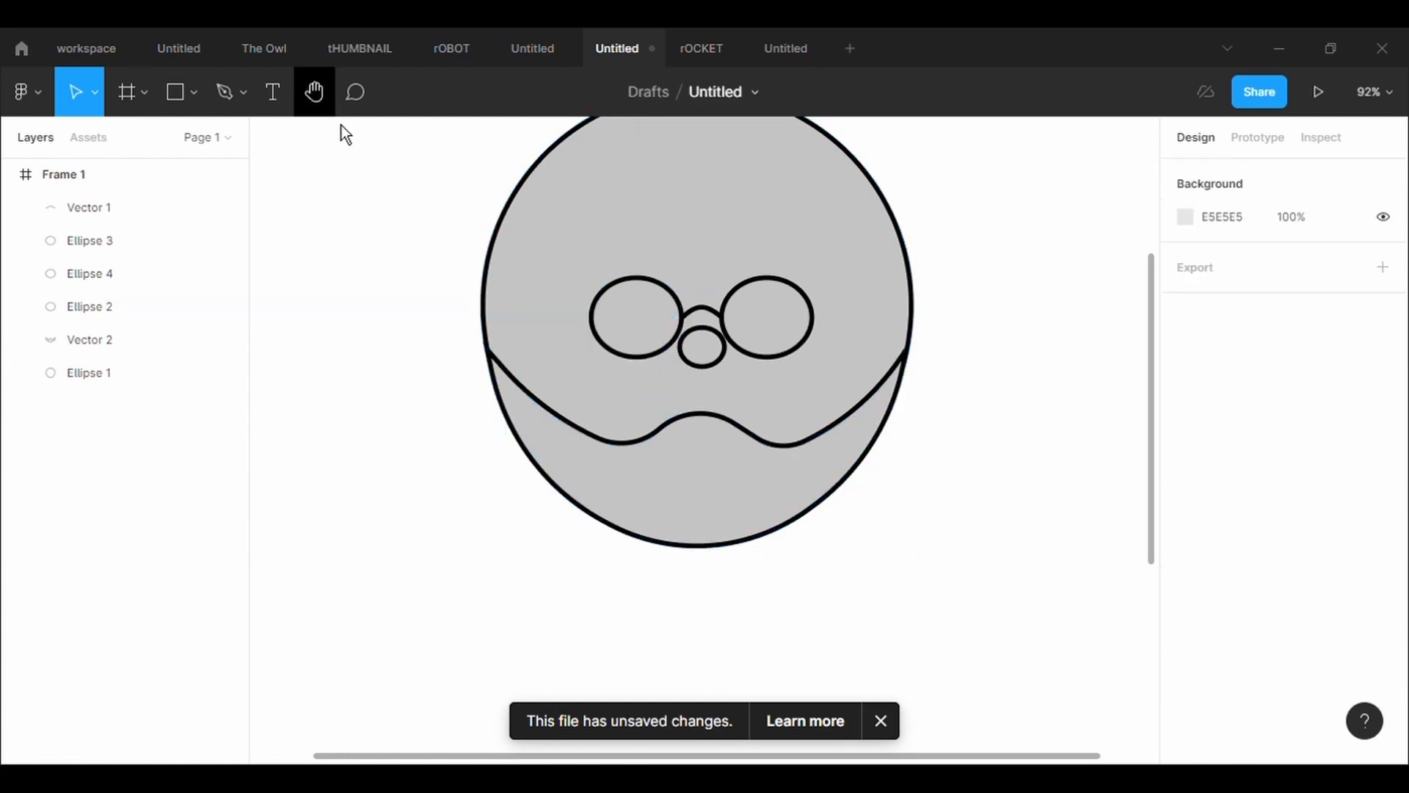
click(633, 311)
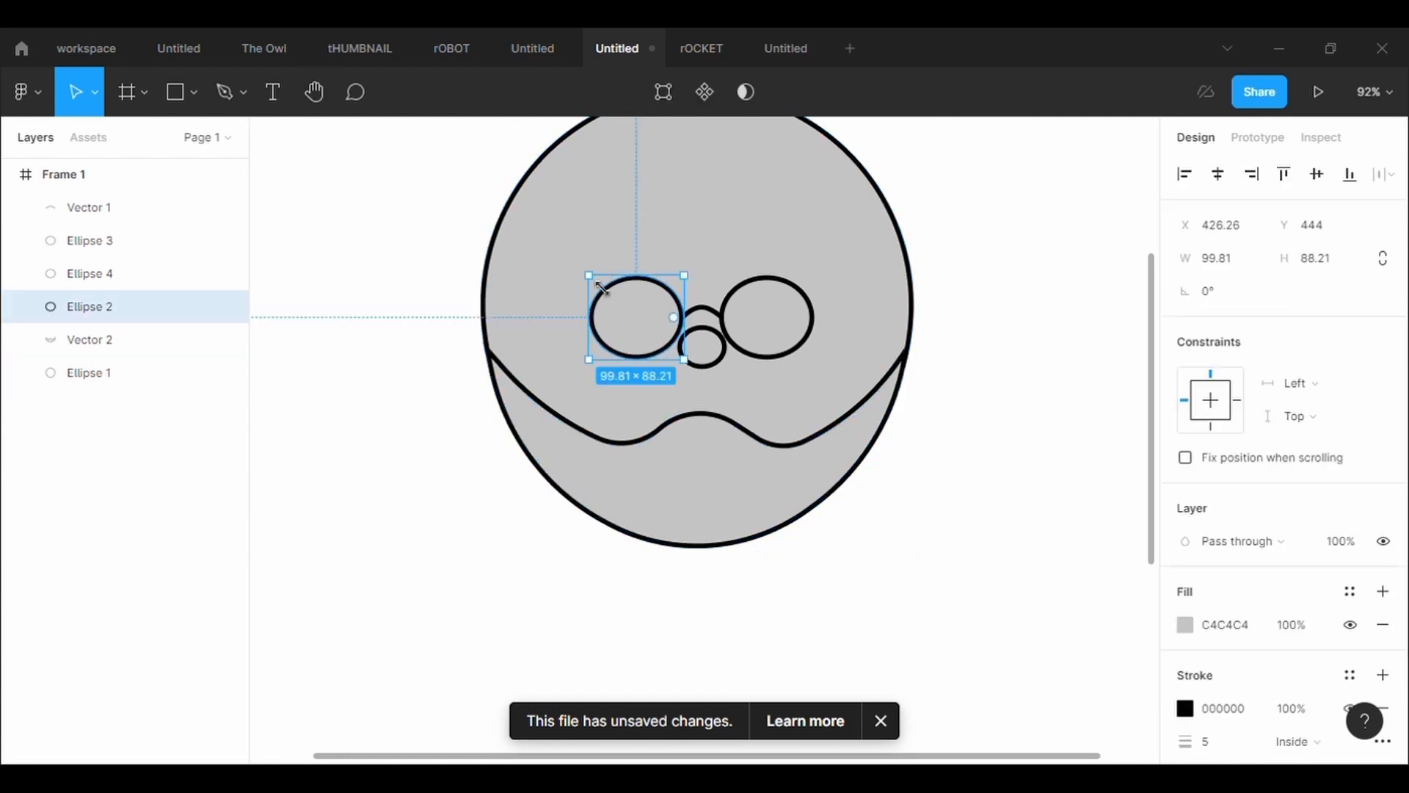
drag(593, 288, 560, 268)
Replace the smaller right lens with a copy of the enlarged left lens, placed level with it at X 566.16
click(800, 336)
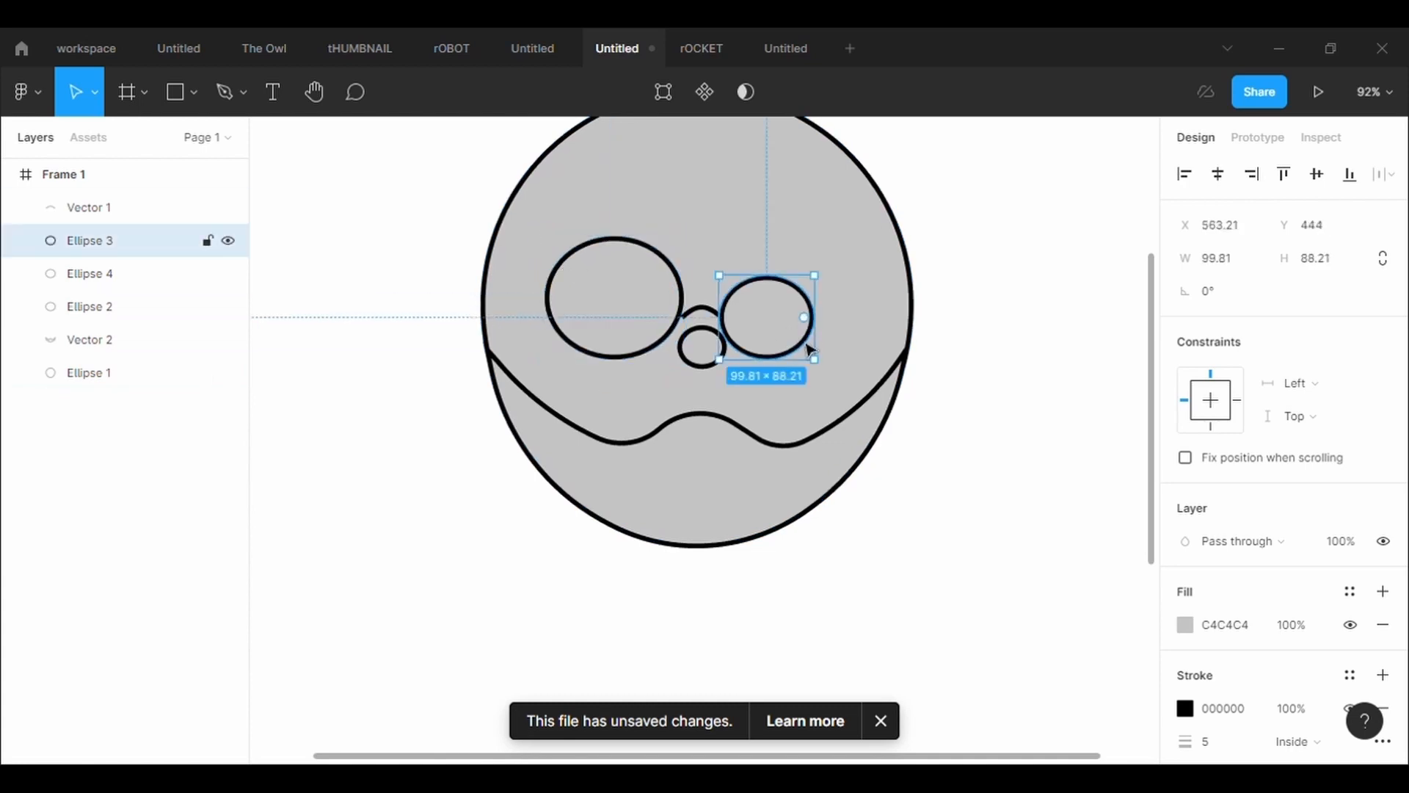
key(Delete)
click(661, 293)
key(ctrl+c)
key(ctrl+v)
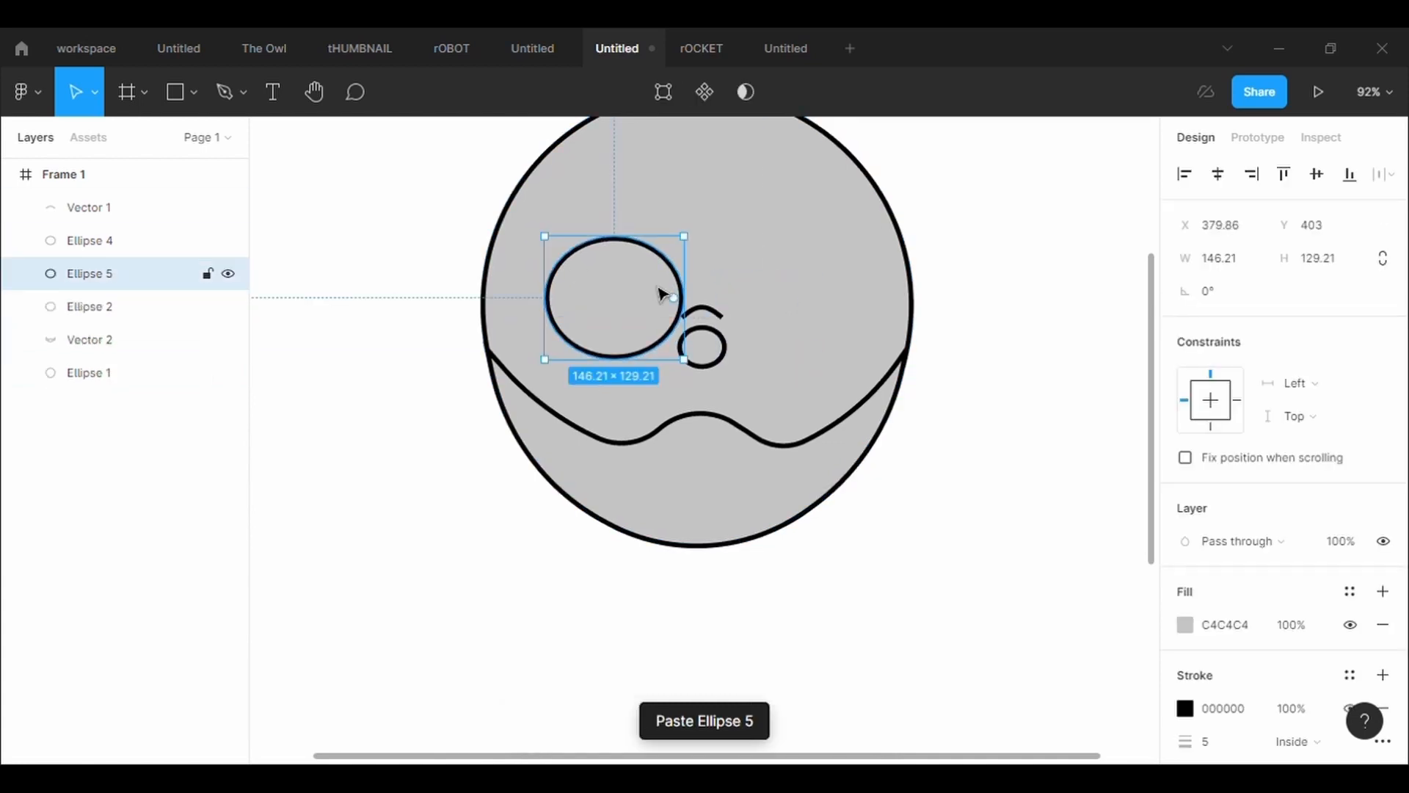
drag(660, 293, 840, 293)
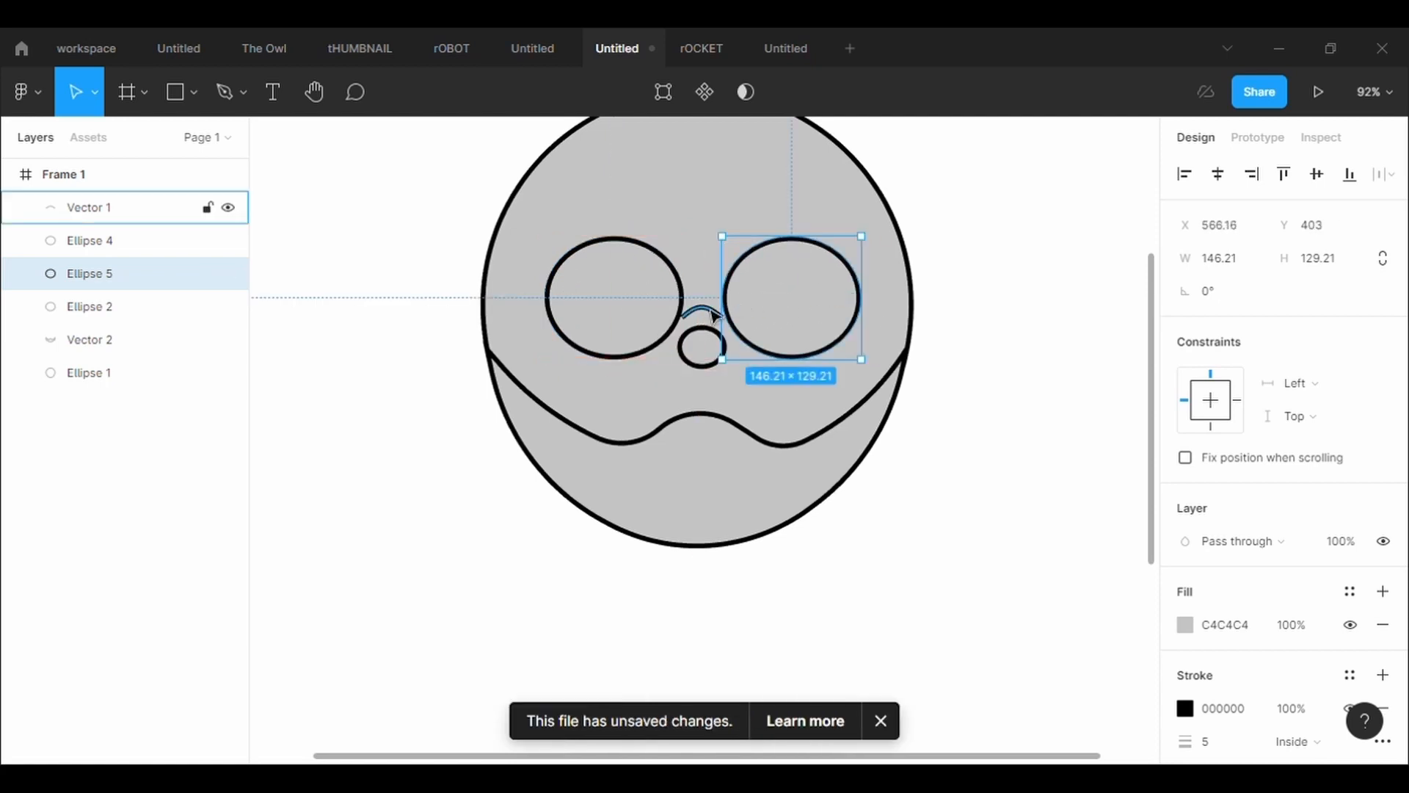
Extend both end points of the glasses' bridge curve outward to meet the two lenses
click(716, 316)
click(670, 97)
key(shift+2)
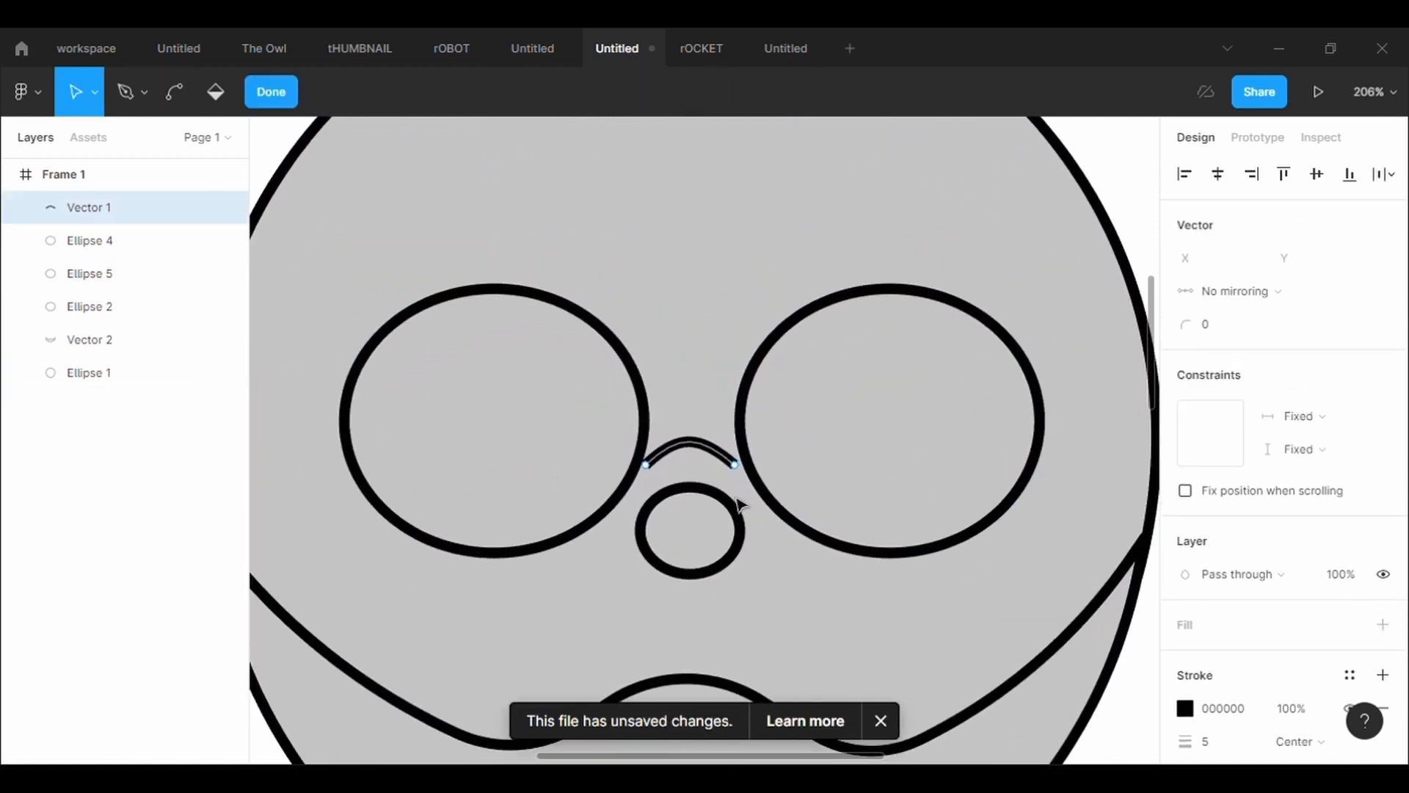
drag(735, 467, 757, 475)
drag(645, 465, 644, 473)
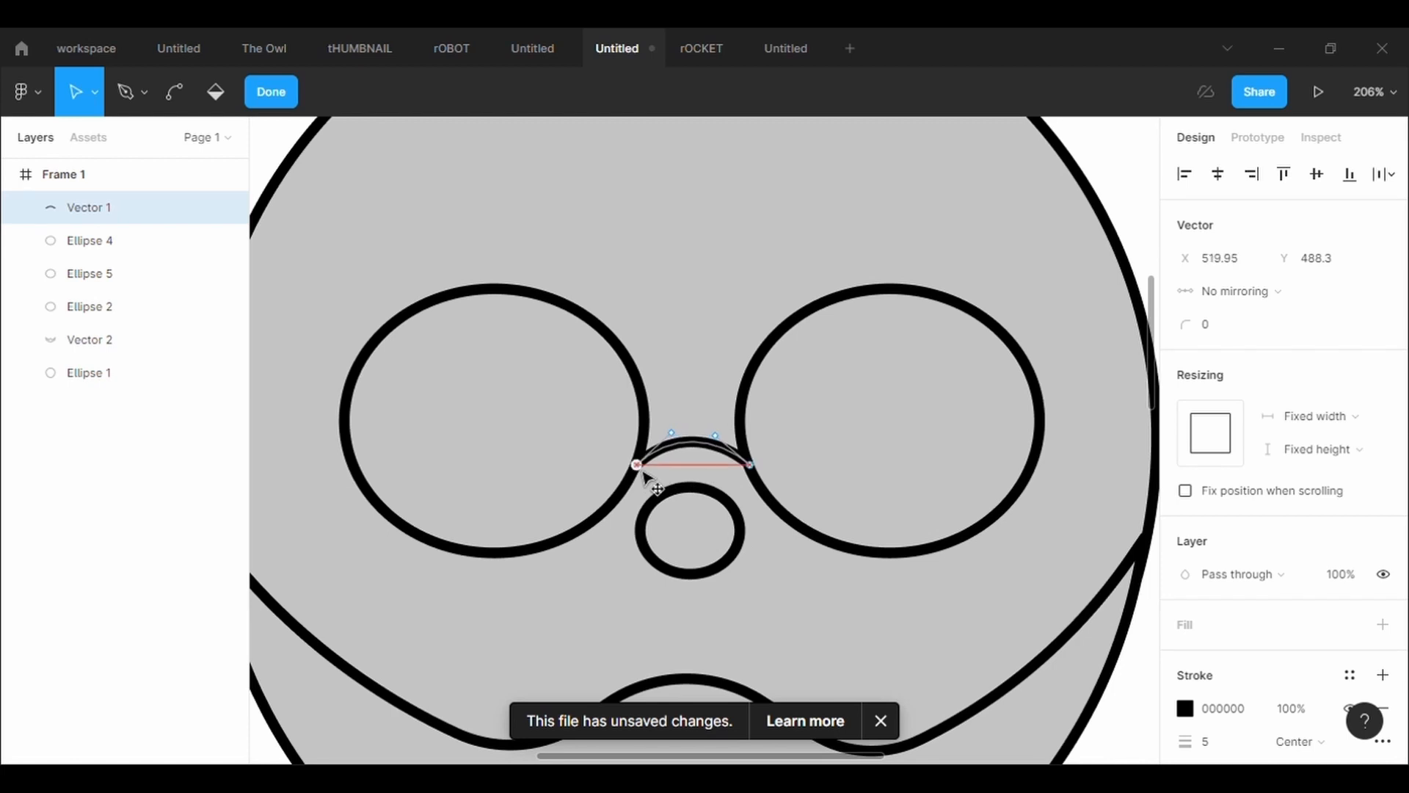
Move the nose ellipse slightly up and right beneath the glasses' bridge
click(736, 556)
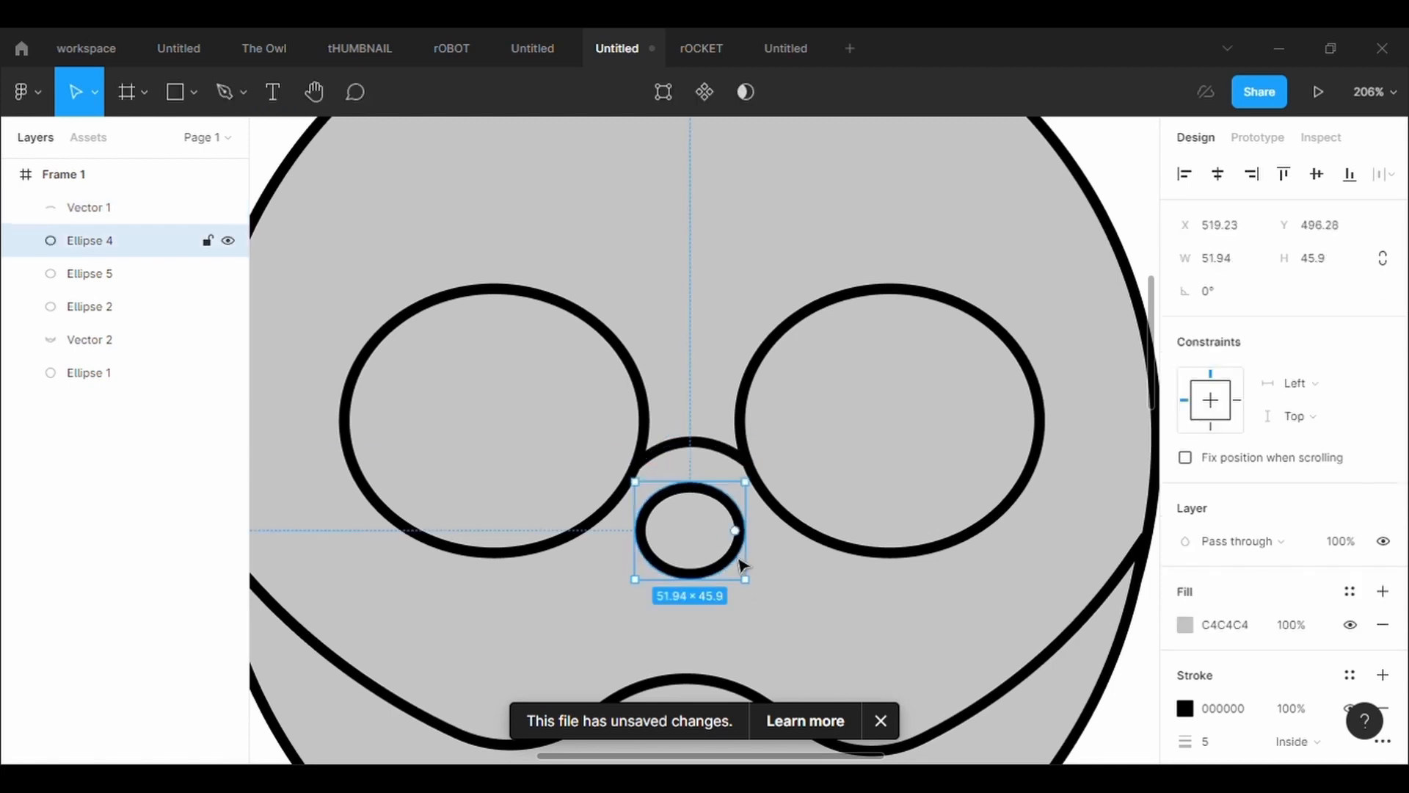
drag(689, 544, 693, 527)
click(858, 629)
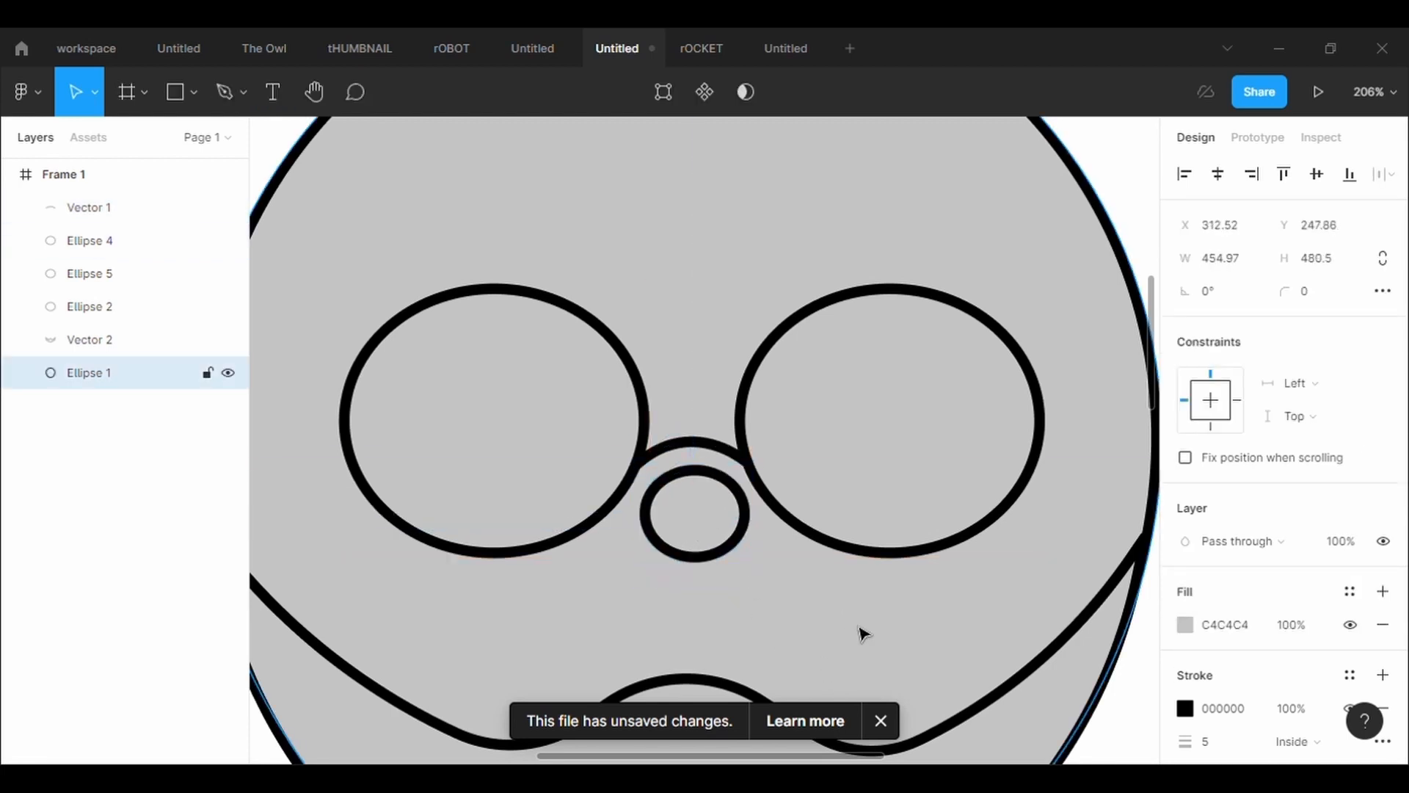
scroll(859, 631, down, 5)
scroll(859, 631, down, 1)
Nudge the right lens to X 566.54, Y 404.99
click(903, 488)
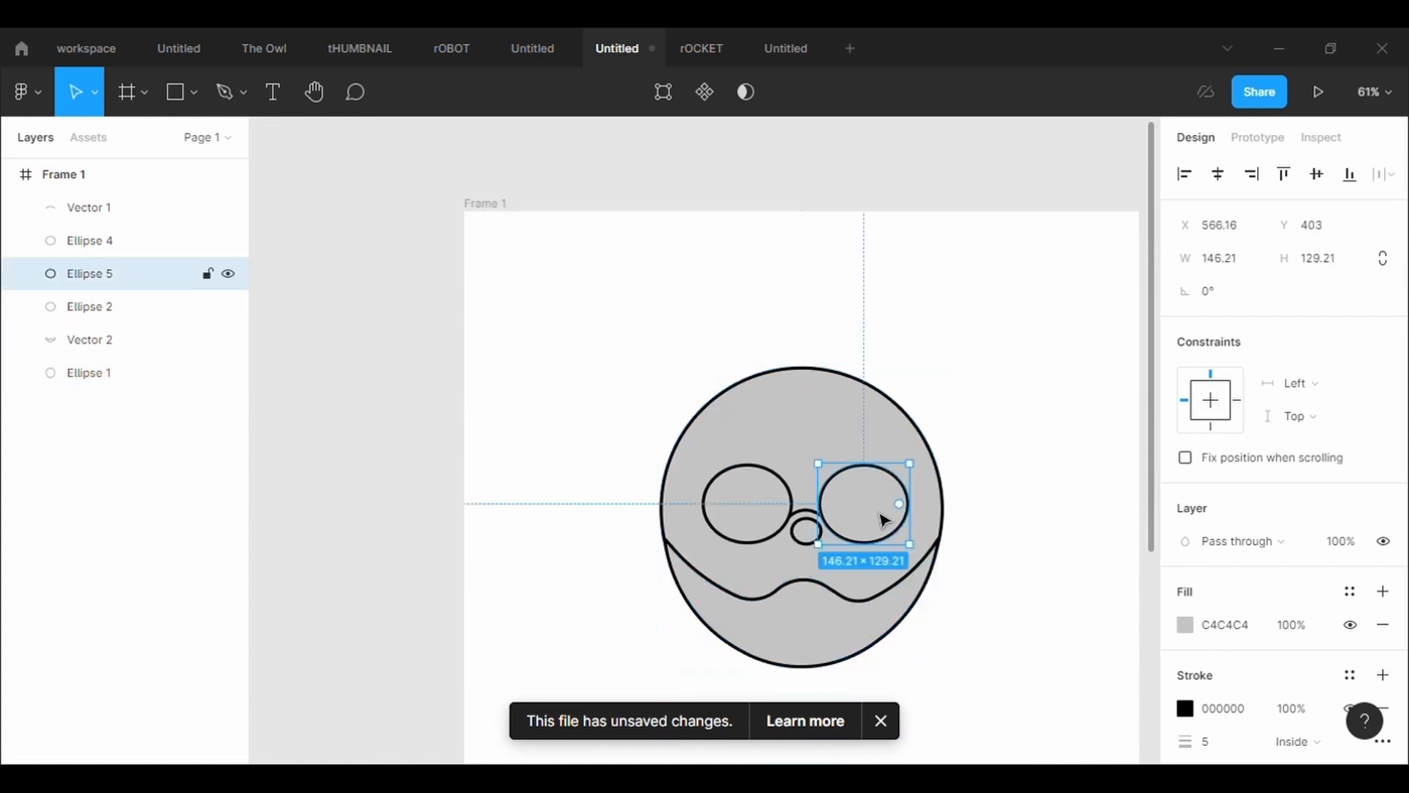
drag(884, 519, 870, 524)
scroll(881, 528, up, 3)
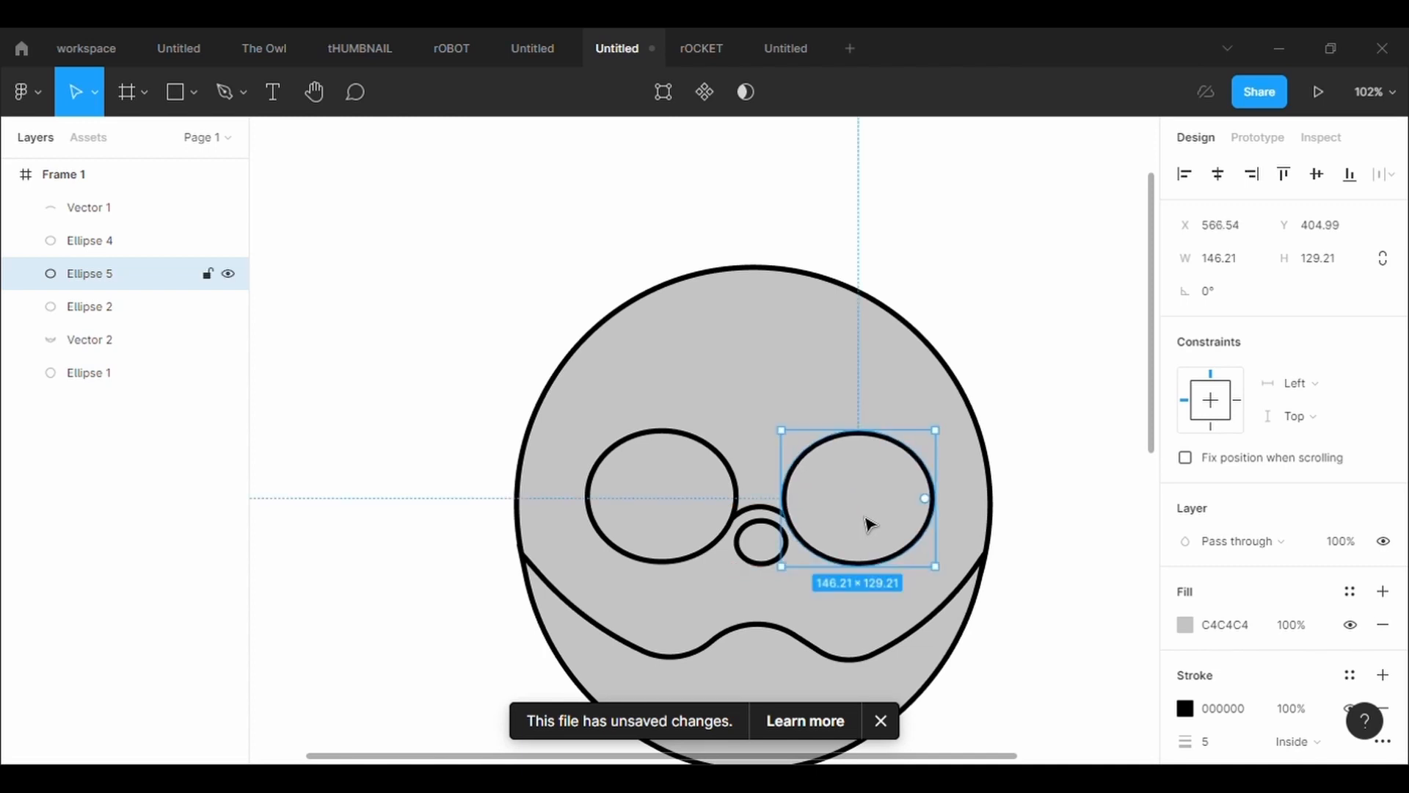
click(784, 398)
scroll(784, 399, down, 2)
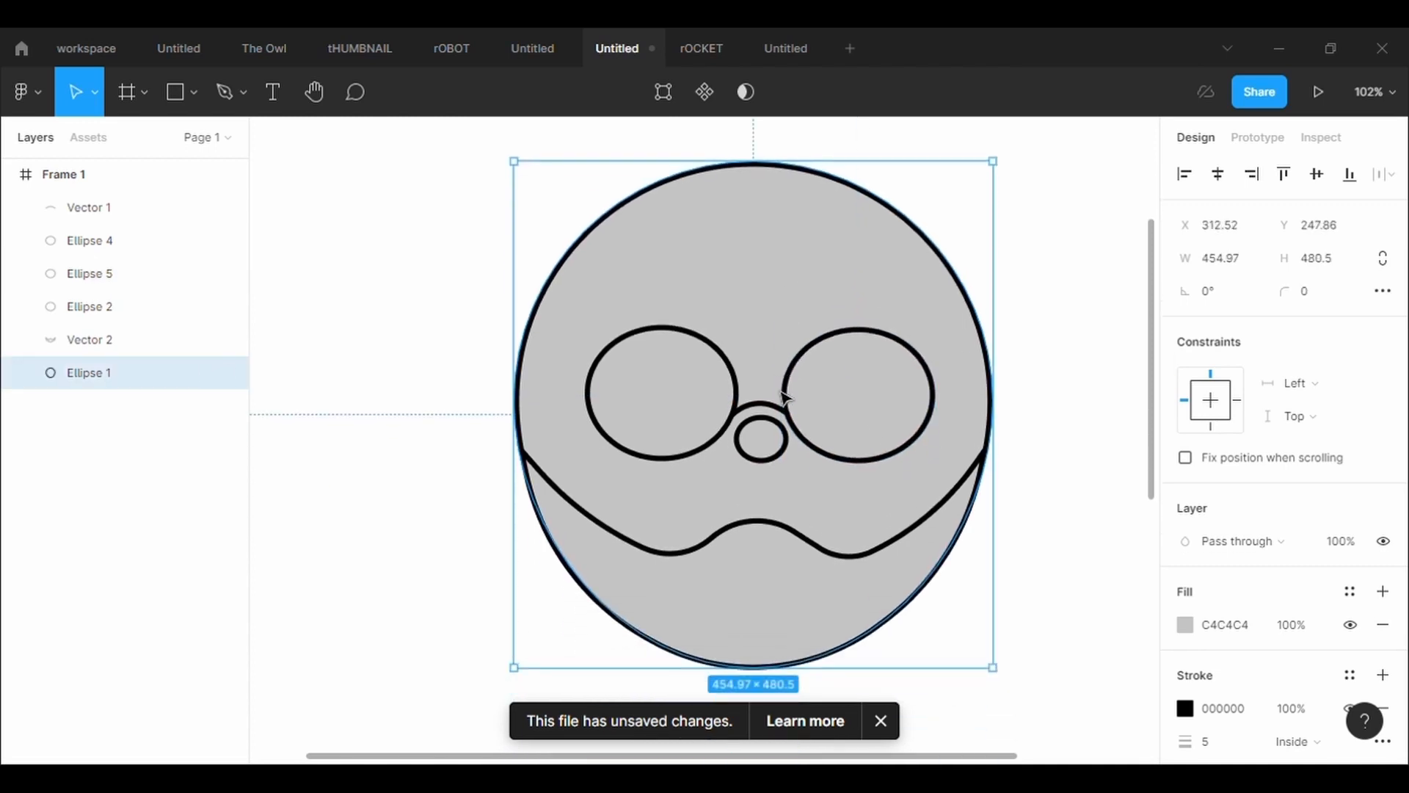
Raise the glasses' bridge curve and adjust its end points to meet the inner edges of both lenses
click(764, 406)
scroll(785, 431, up, 5)
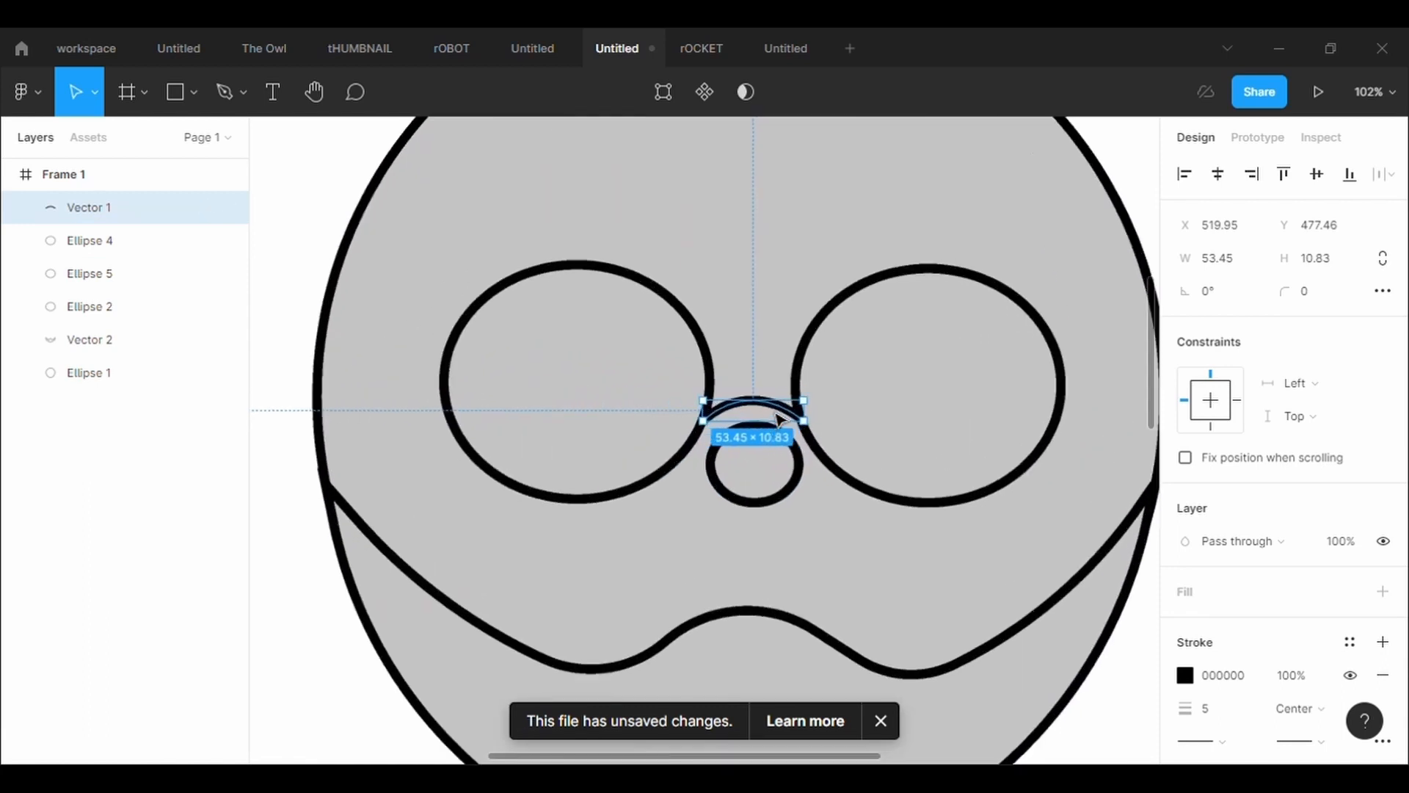
drag(771, 419, 810, 395)
click(664, 93)
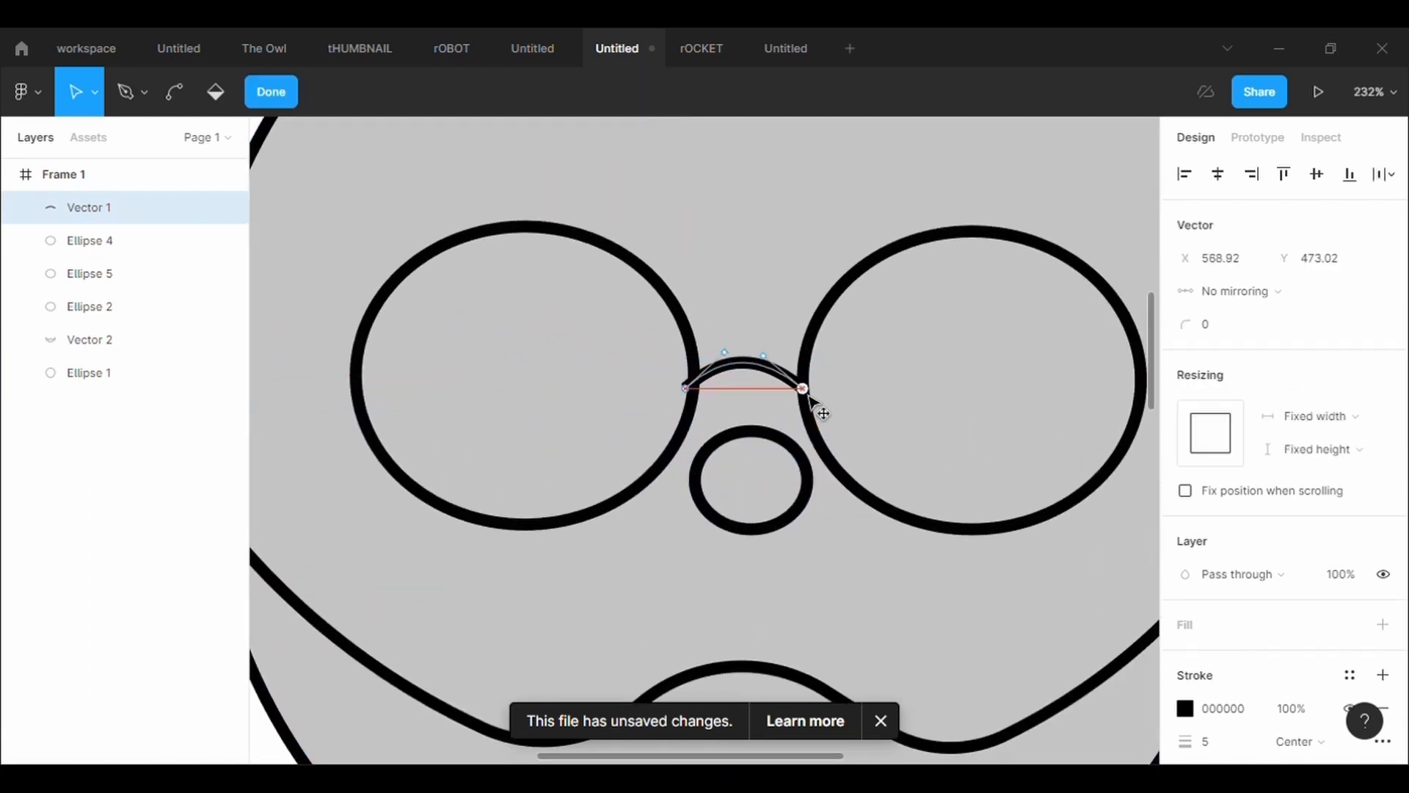
drag(696, 401, 704, 401)
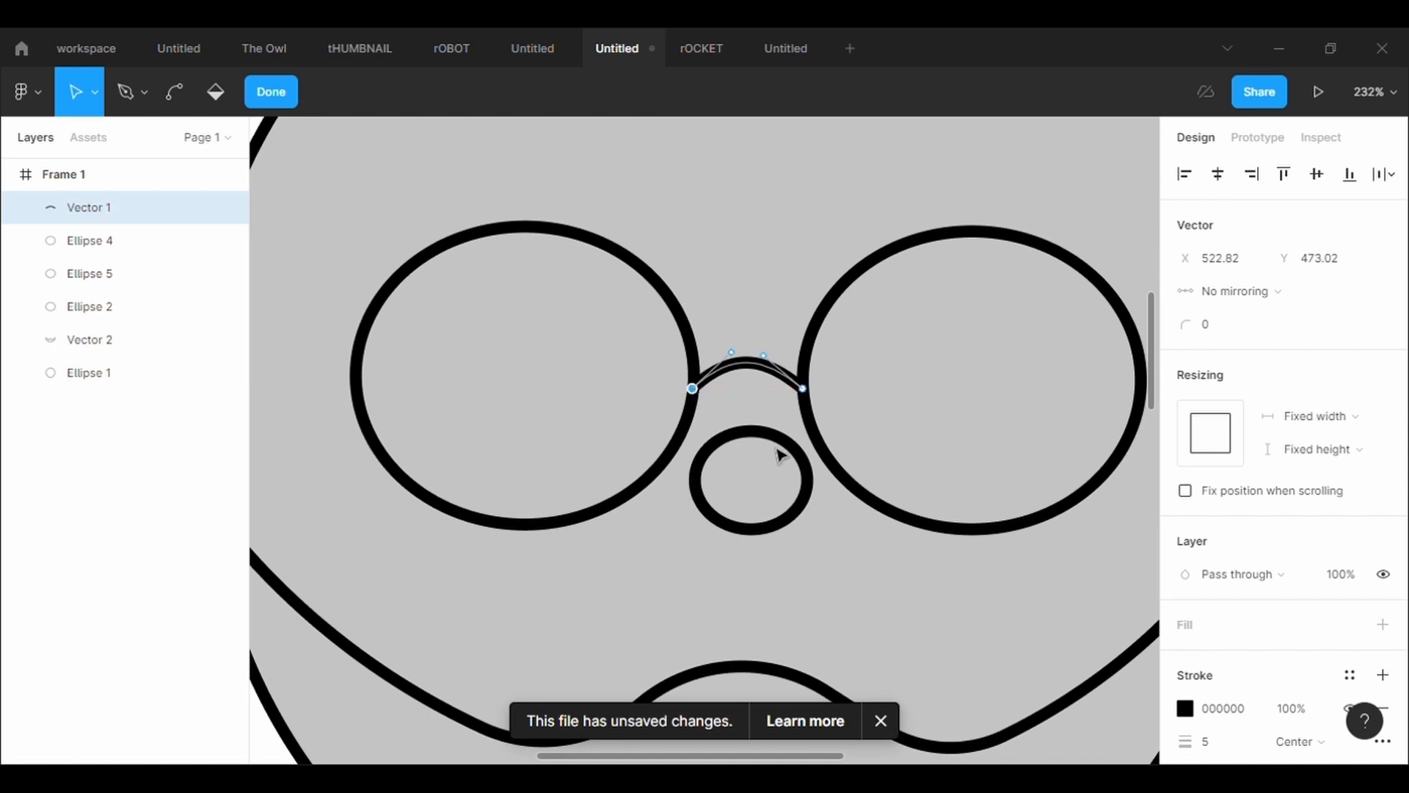
Move the nose ellipse up slightly so it sits centred just below the raised bridge
double_click(779, 443)
drag(764, 467, 762, 451)
click(750, 296)
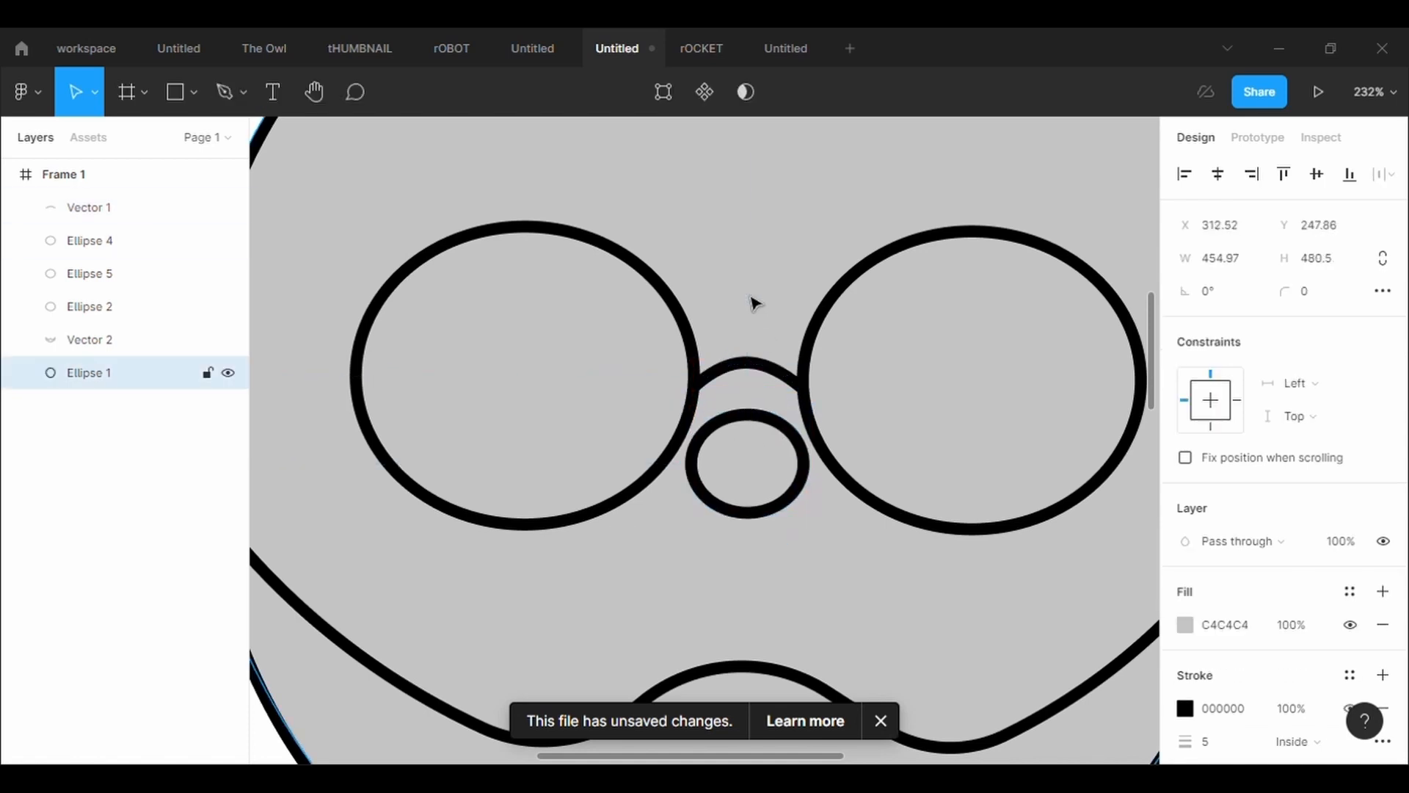
key(shift+2)
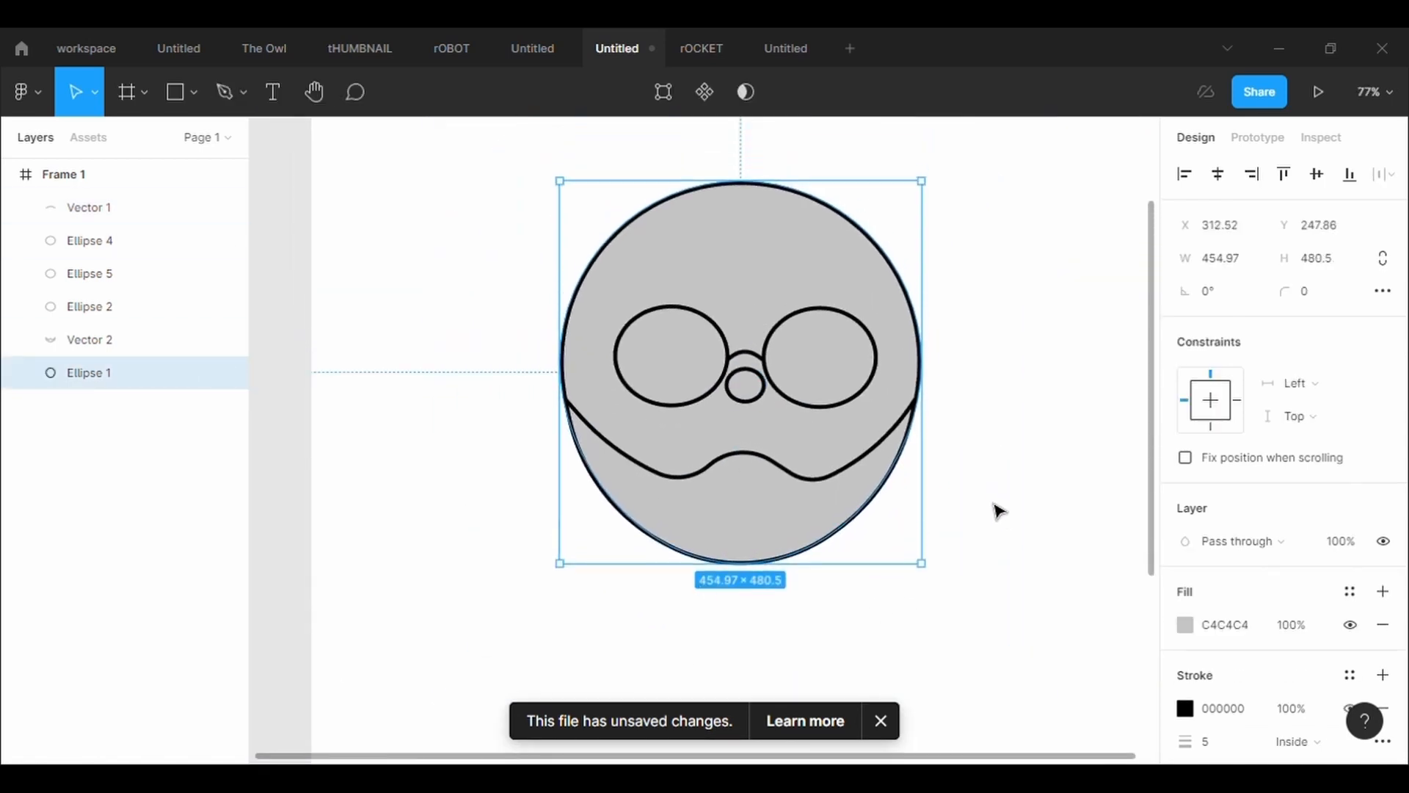
click(998, 510)
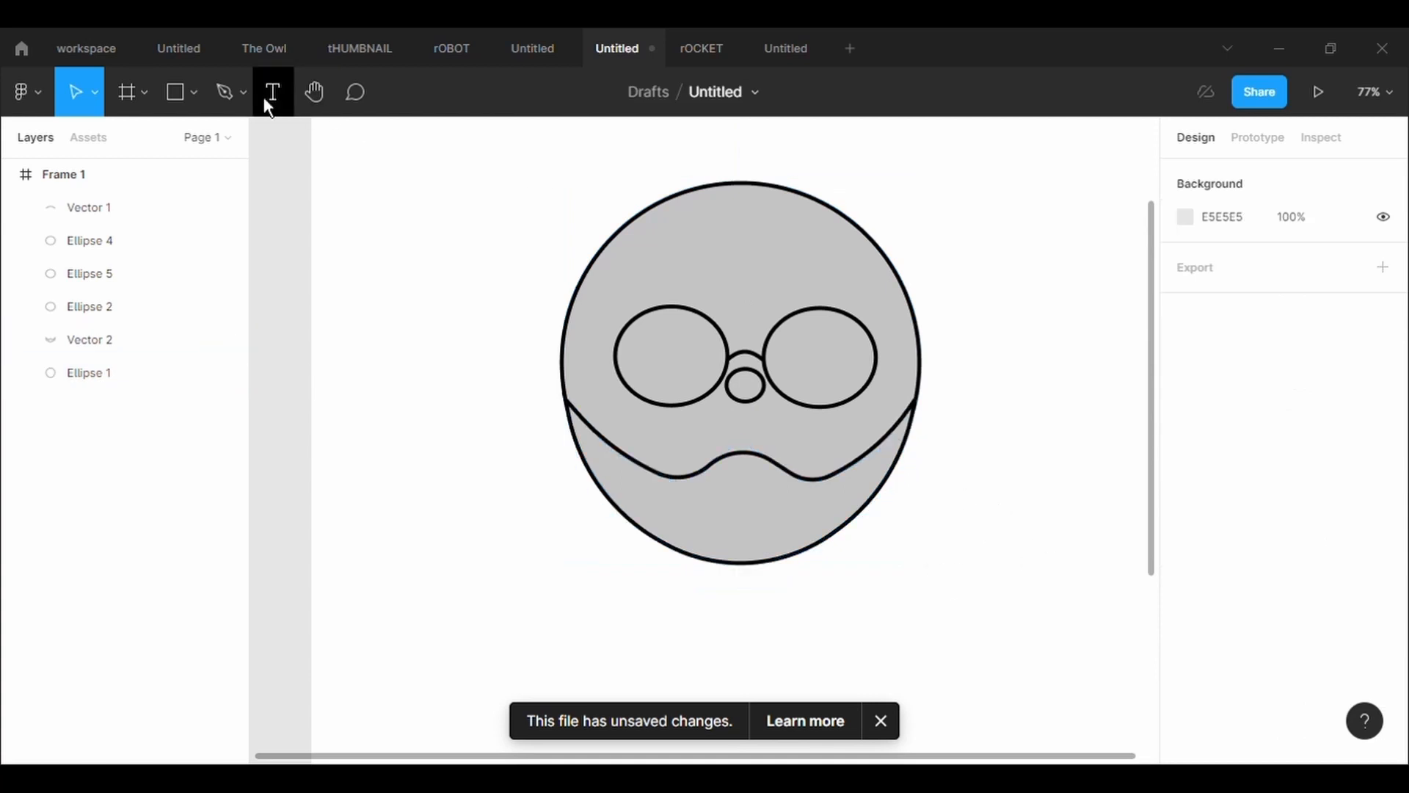
Draw an ear ellipse about 99 × 76 beside the head's left side and give it a black stroke of 5
click(195, 94)
click(217, 217)
drag(448, 312, 540, 391)
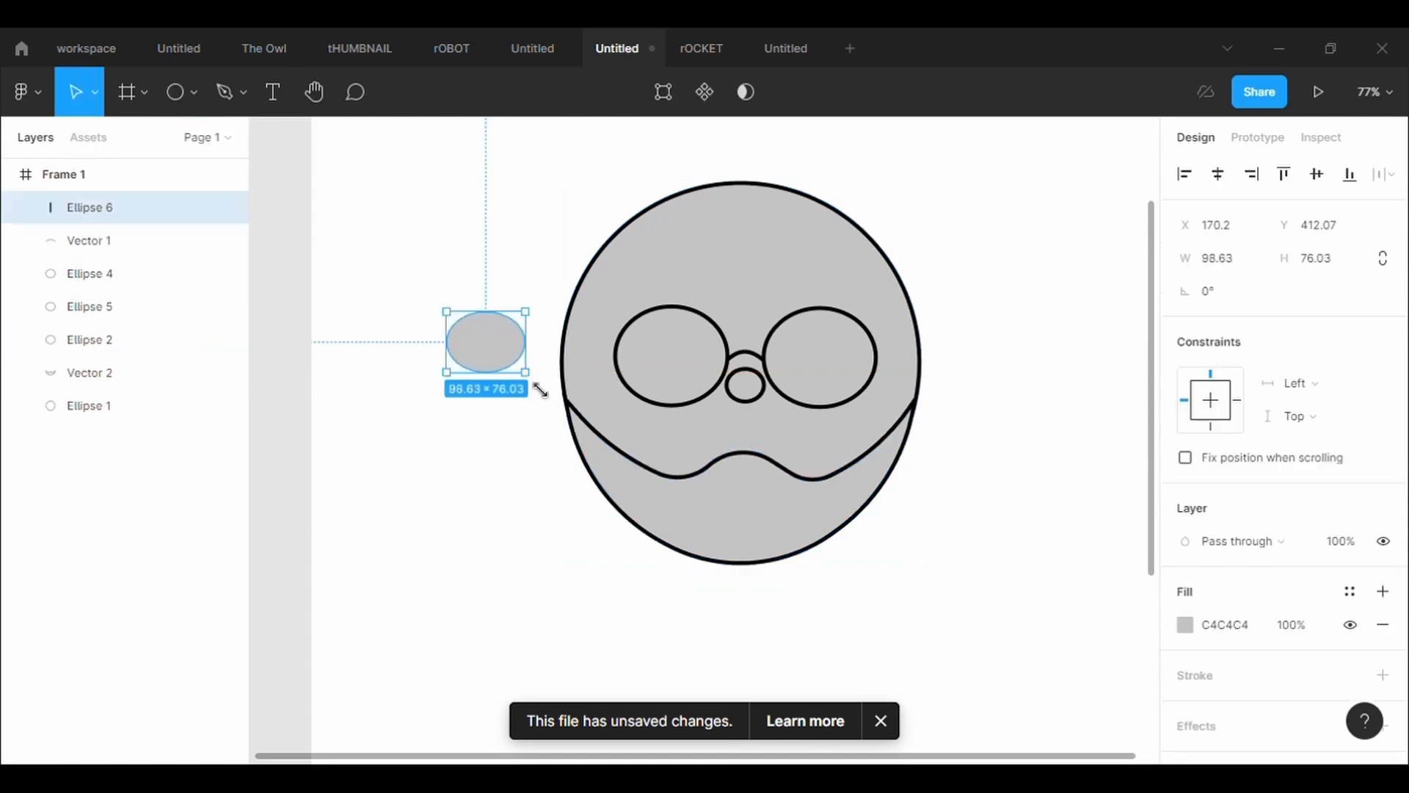
click(1242, 679)
text(5)
key(Return)
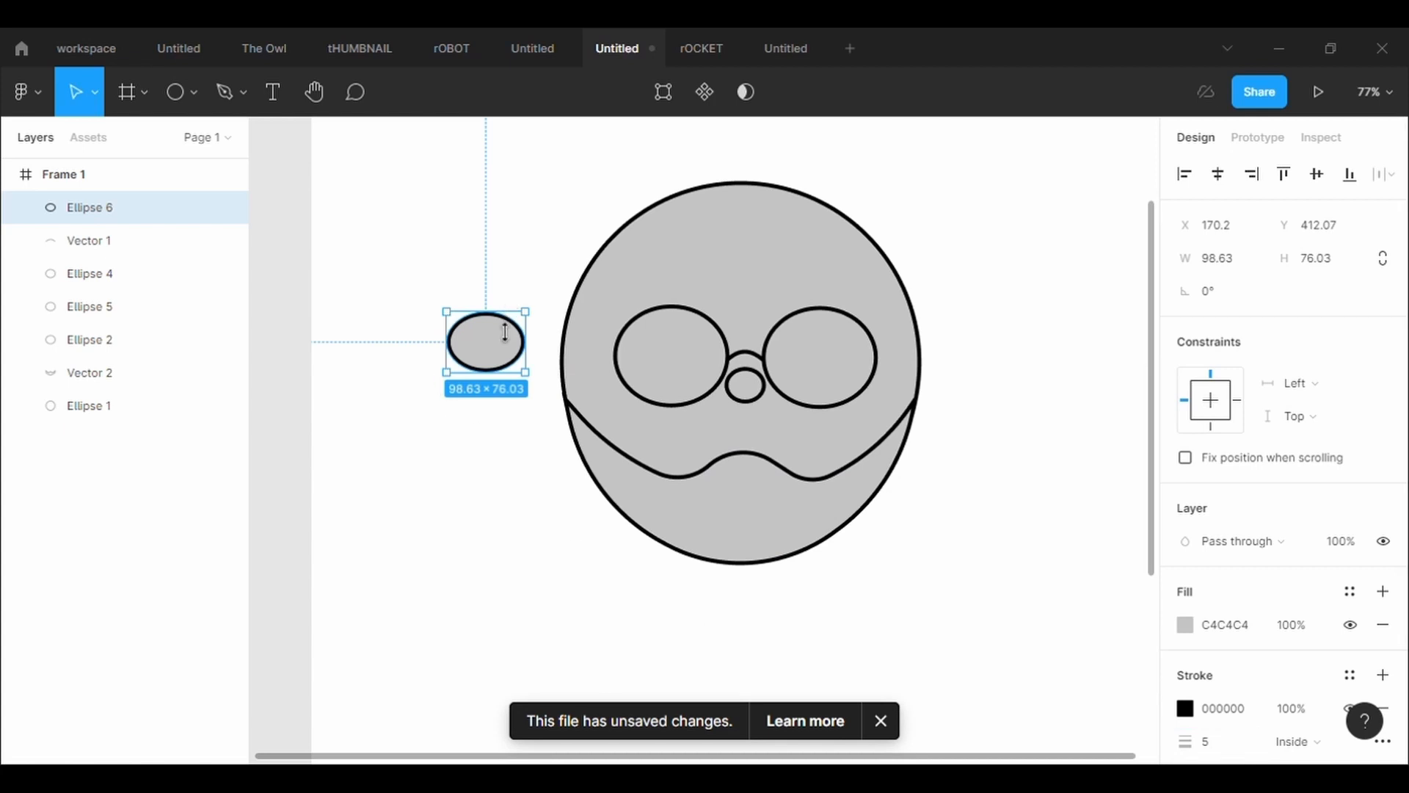
Position the ear ellipse over the head's left edge at a height of about 85, and send it to the back
drag(505, 329, 601, 369)
right_click(558, 345)
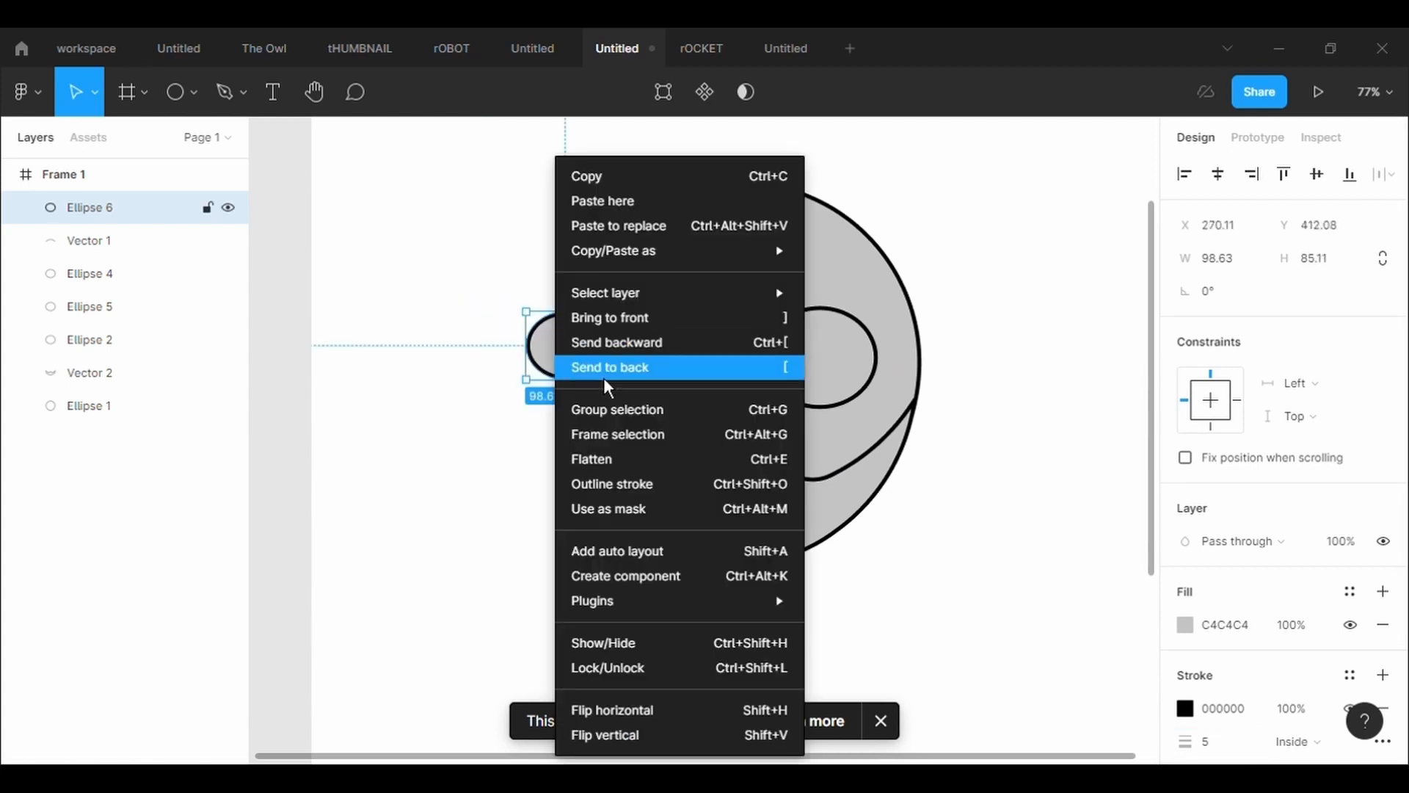
click(605, 367)
click(478, 497)
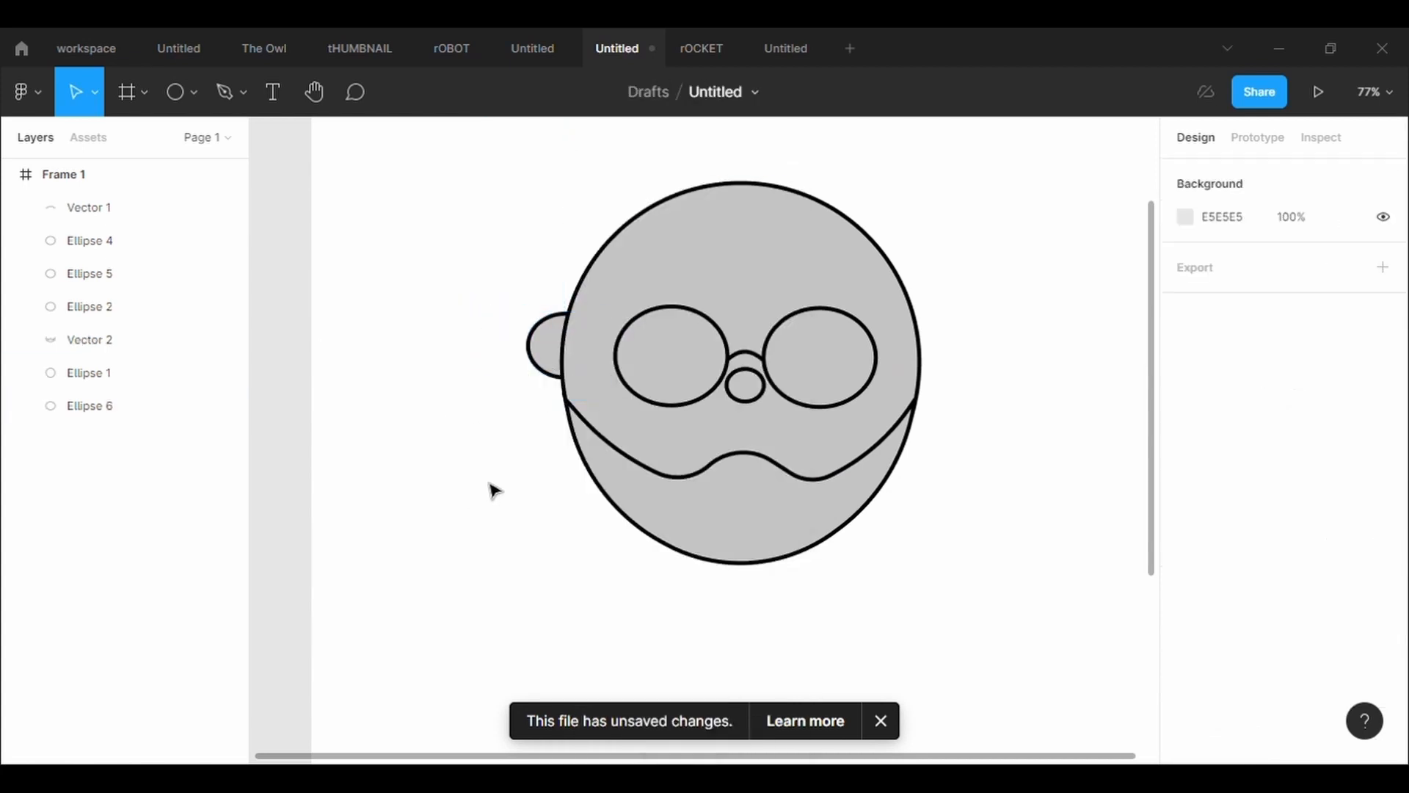
Edit the beard vector and raise its left corner point along the head outline to X 316.18, Y 489.87, below the ear
click(590, 429)
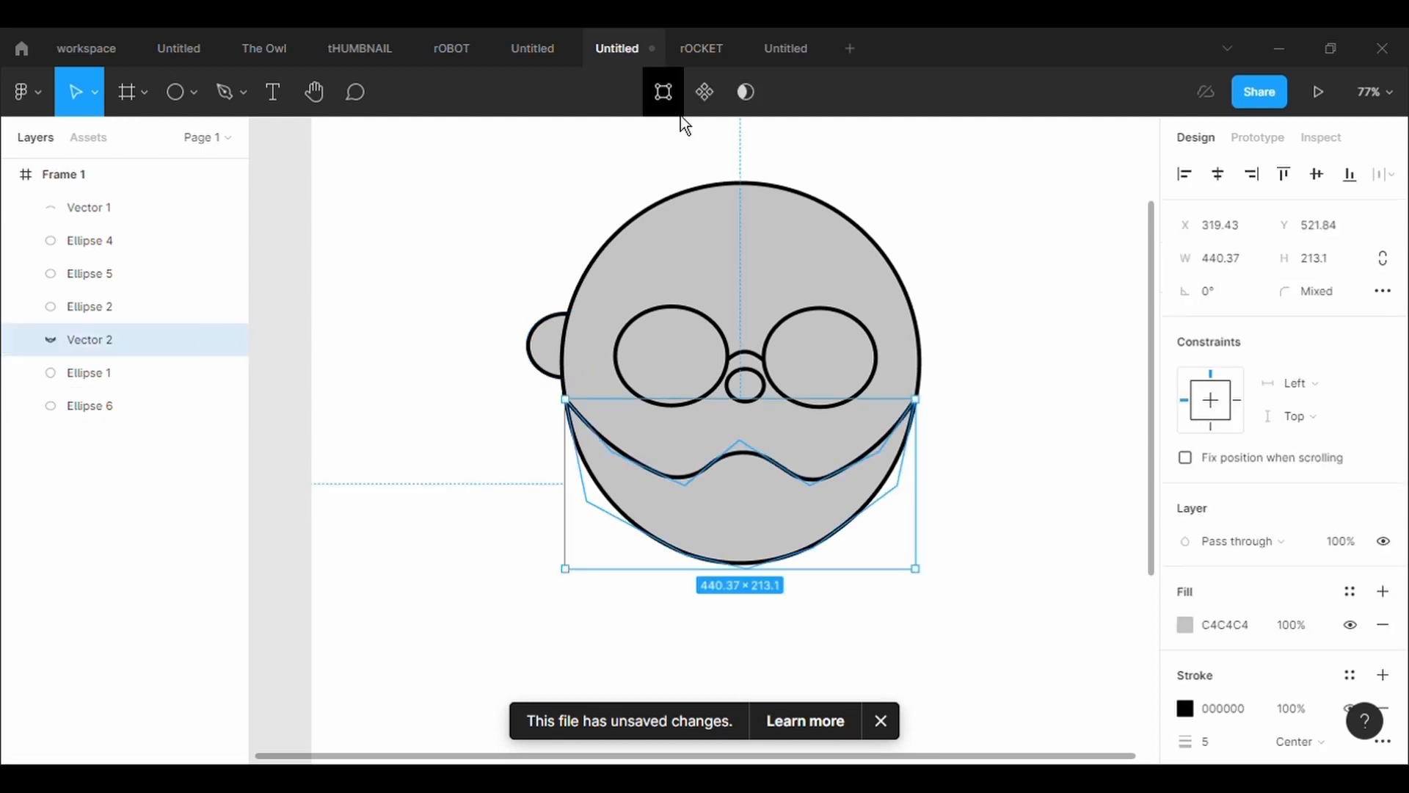
click(672, 110)
scroll(607, 237, up, 4)
scroll(607, 237, down, 1)
key(space)
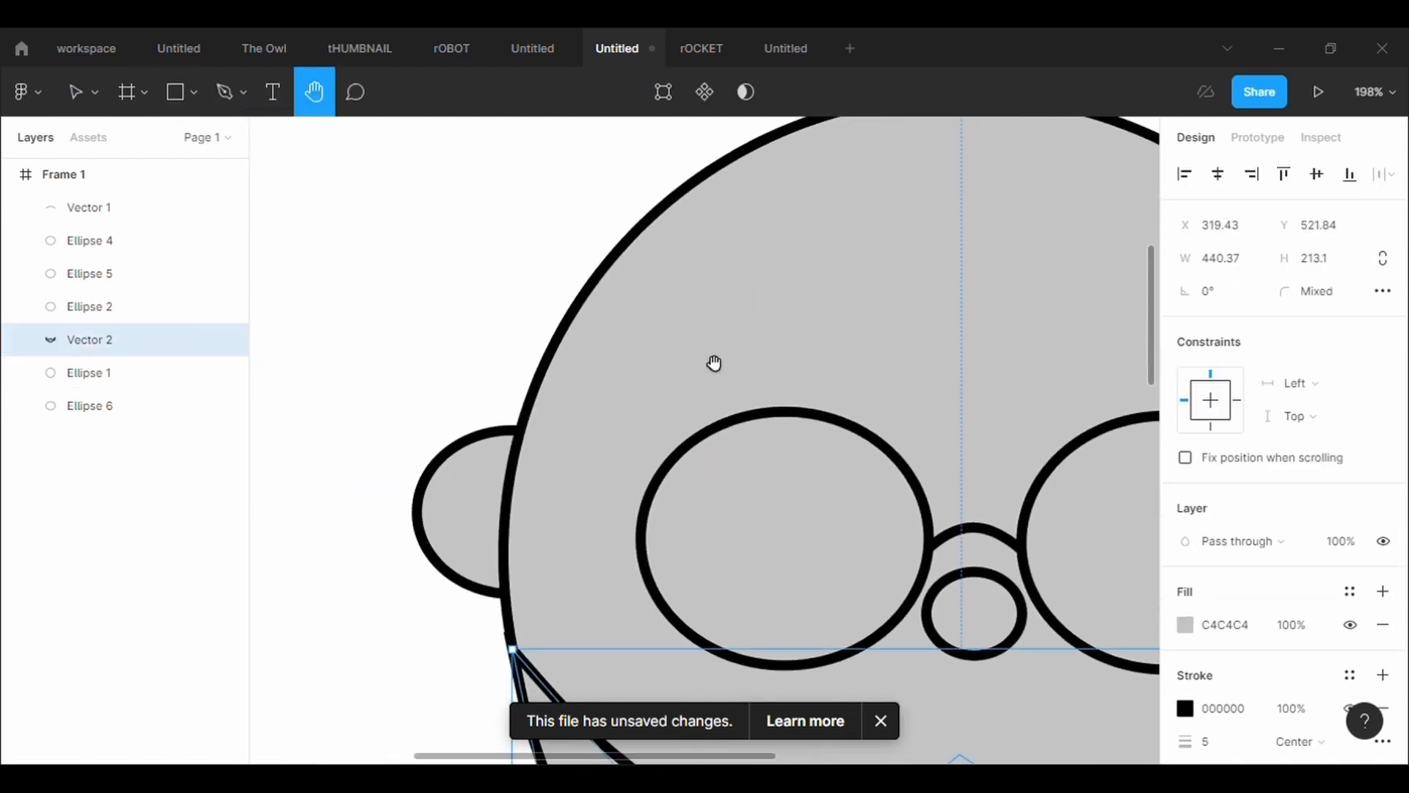
drag(725, 388, 522, 230)
scroll(535, 211, down, 2)
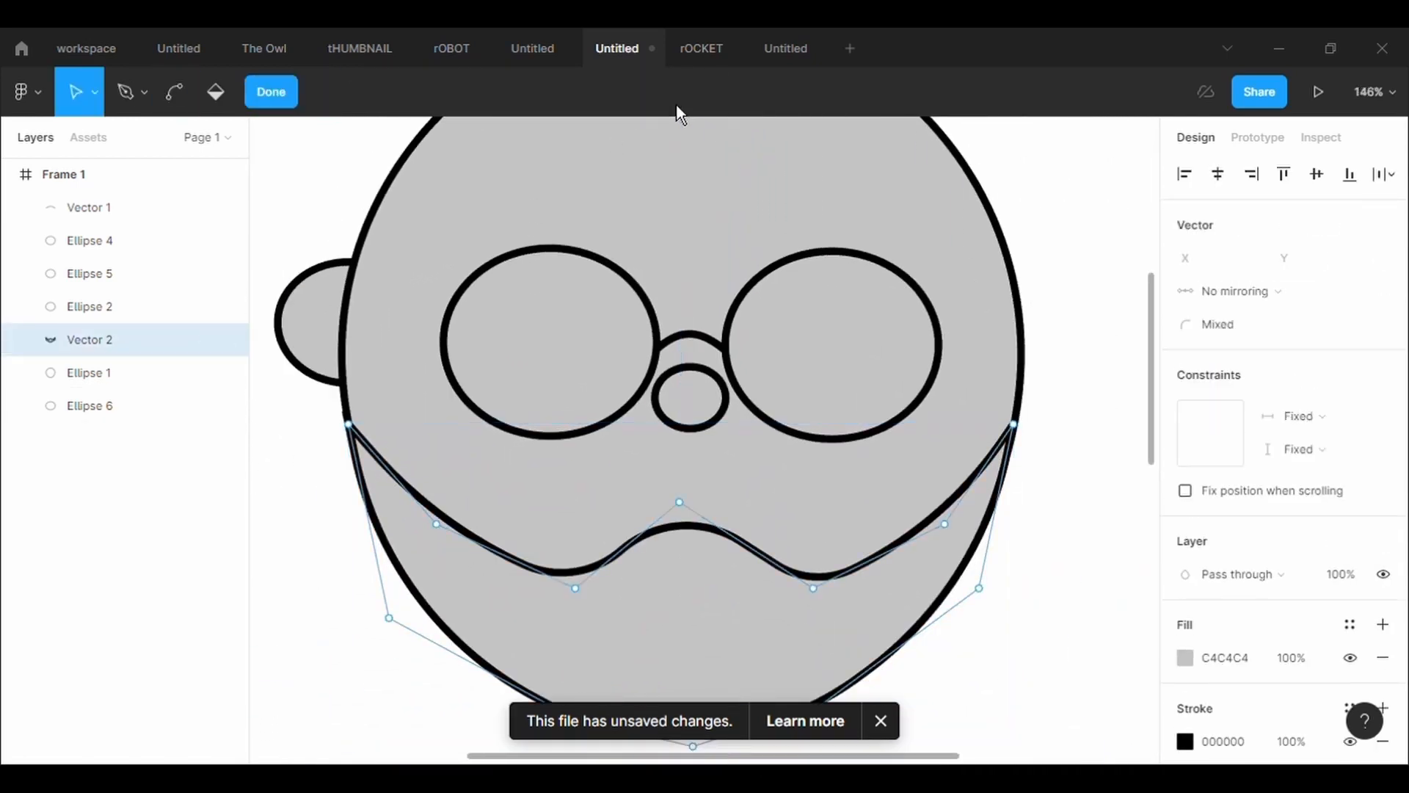
drag(362, 438, 363, 400)
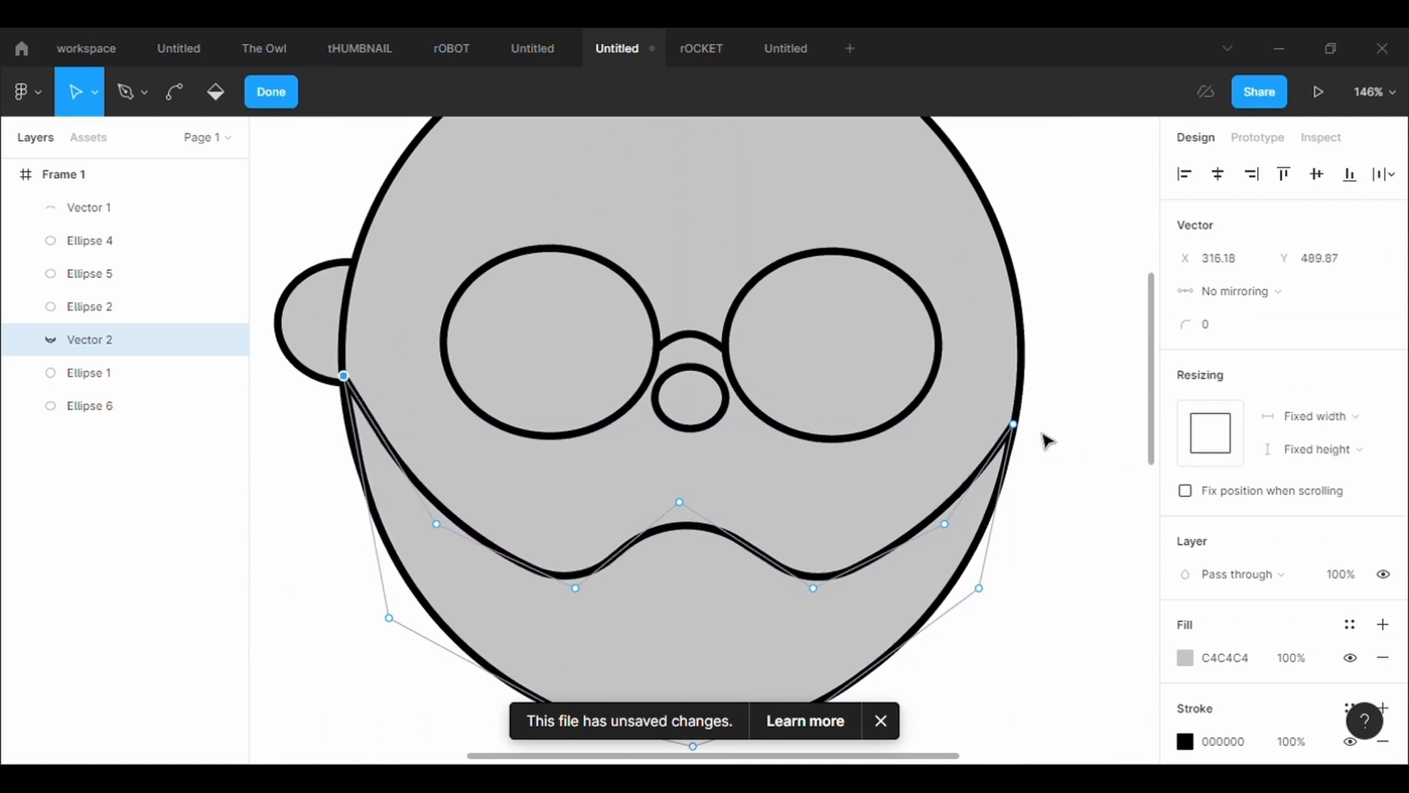
Raise the beard vector's right corner point along the head outline to X 765.05, Y 489.87, level with the left corner
drag(1015, 424, 1028, 382)
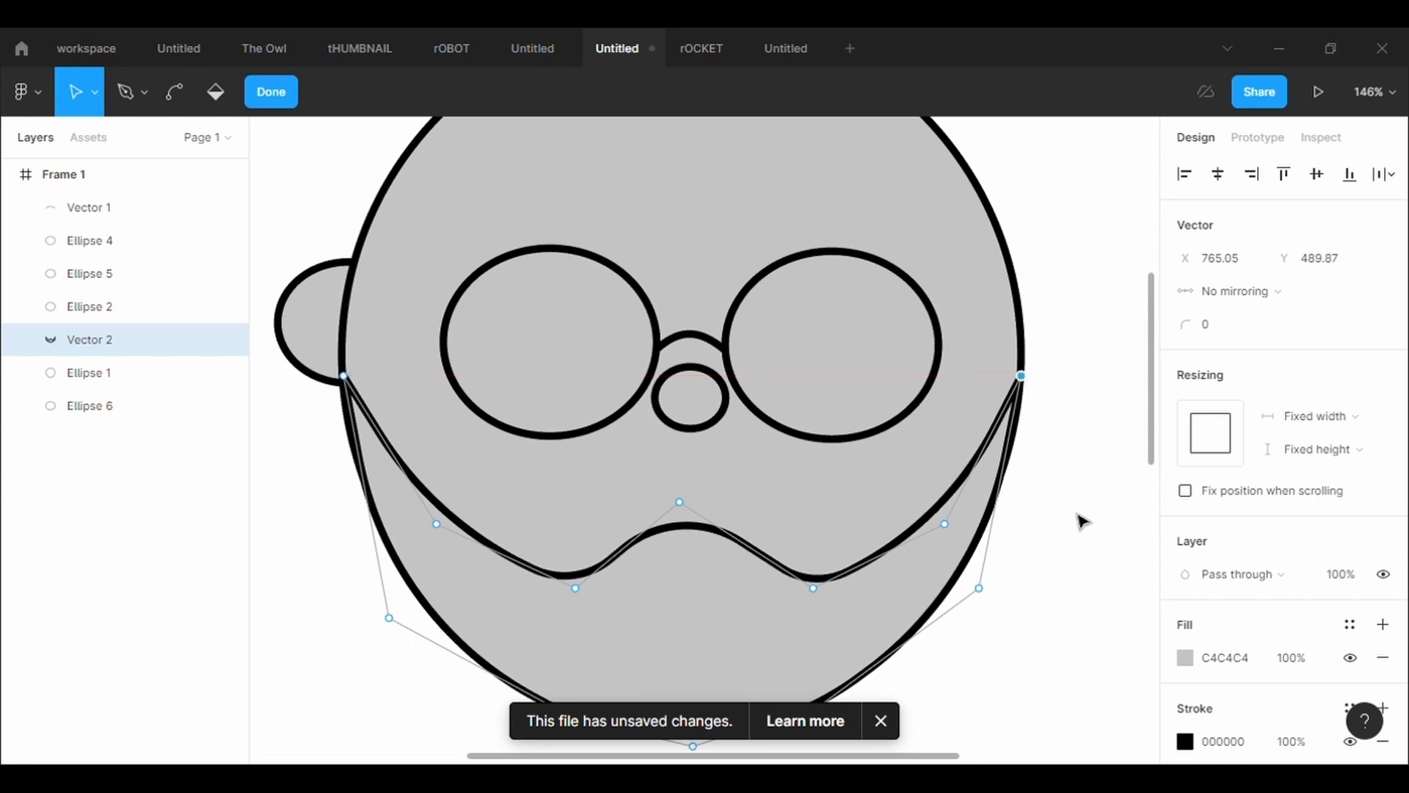
click(1081, 520)
click(1031, 392)
key(Return)
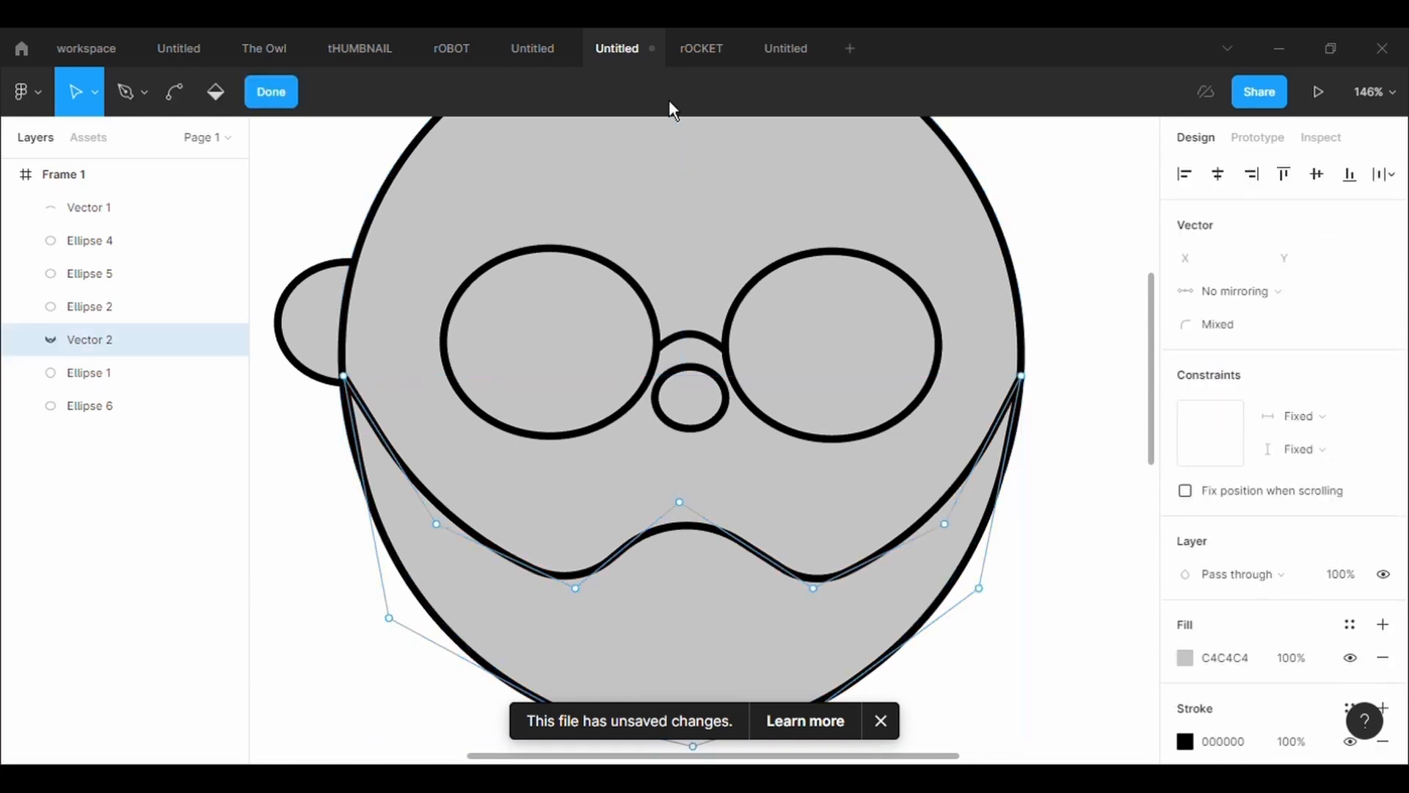
Set the corner radius of the beard vector's right corner point to 2 and finish editing the vector
click(1024, 379)
click(1225, 332)
text(2)
key(Return)
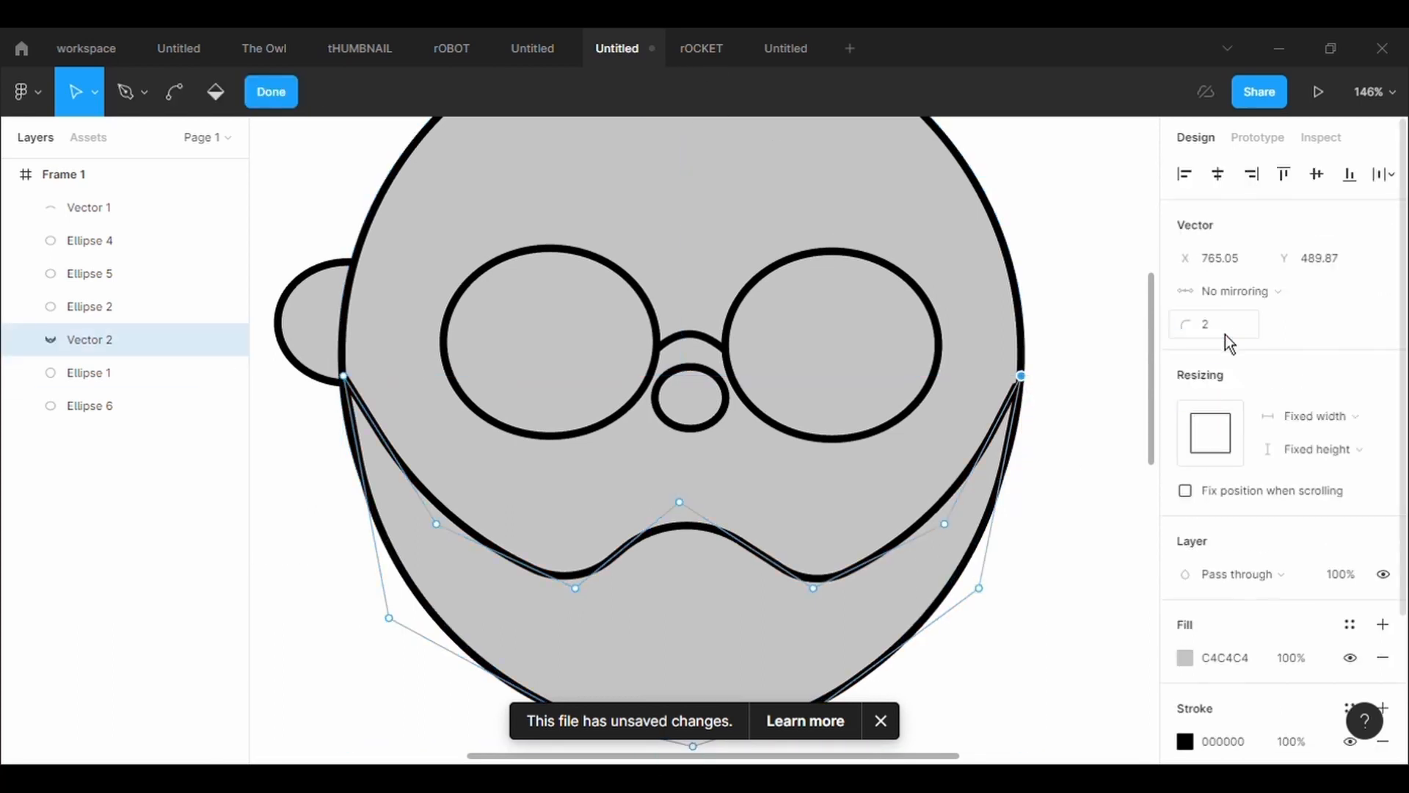
click(1225, 334)
key(Return)
click(1069, 429)
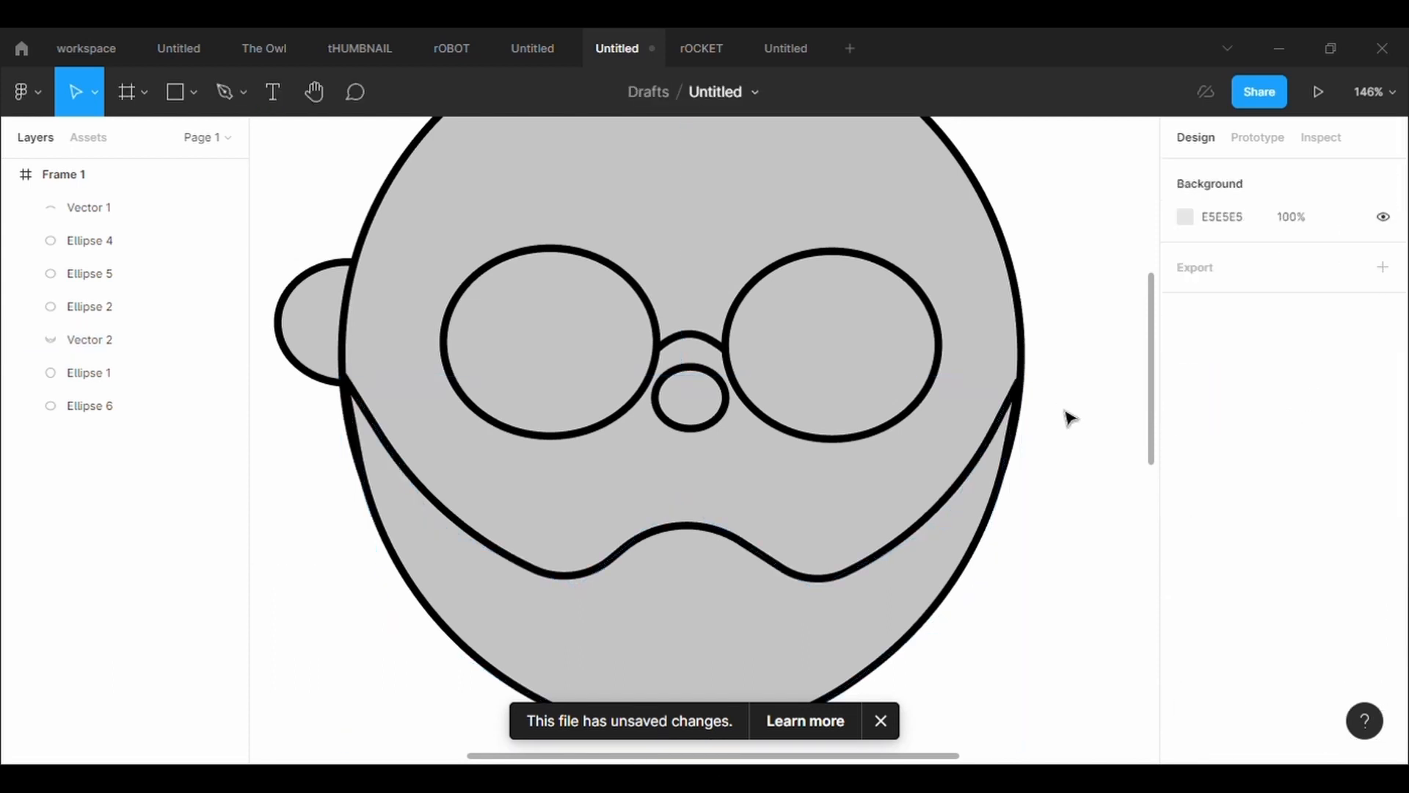
Edit the beard vector again and round its left corner point to match the right one
key(Return)
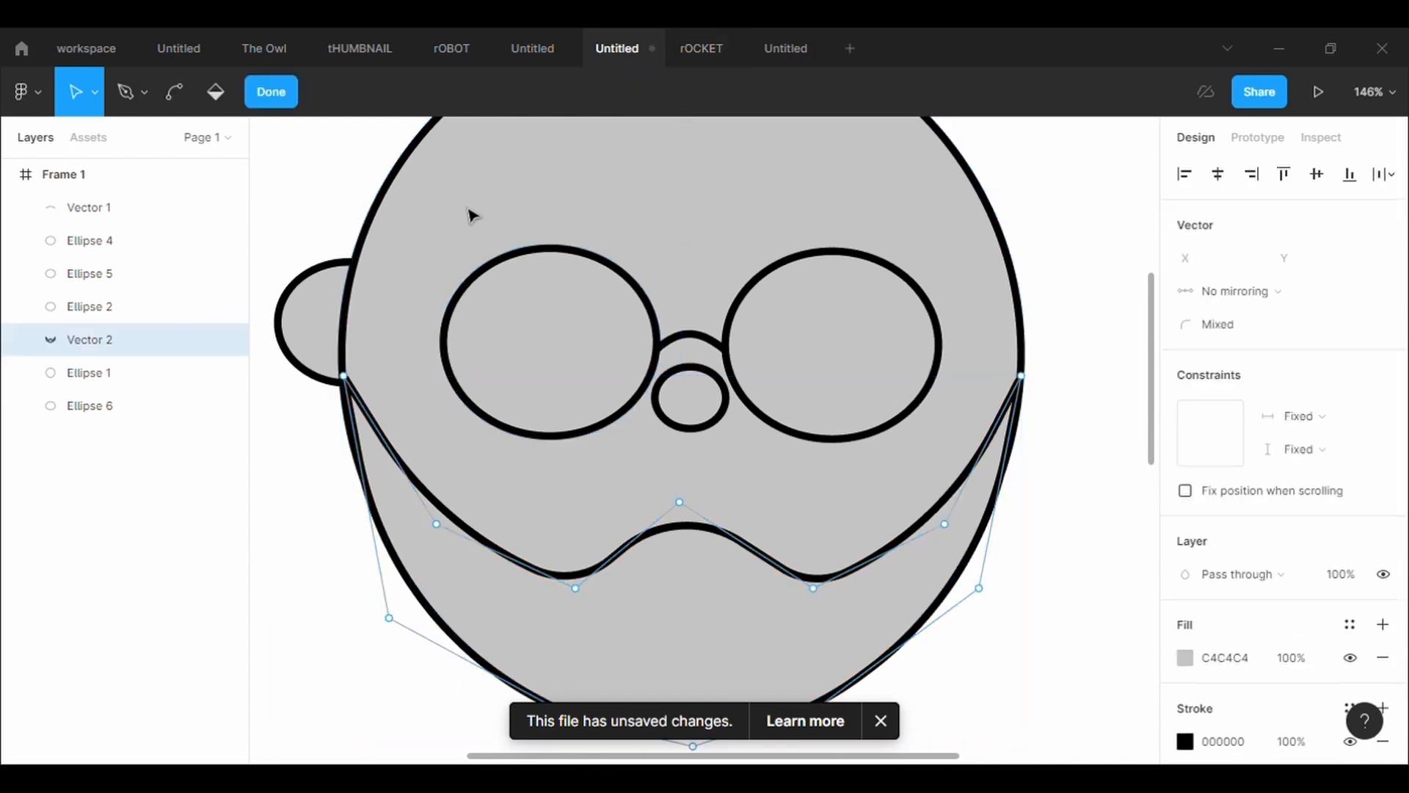
click(345, 377)
click(1222, 326)
click(1134, 418)
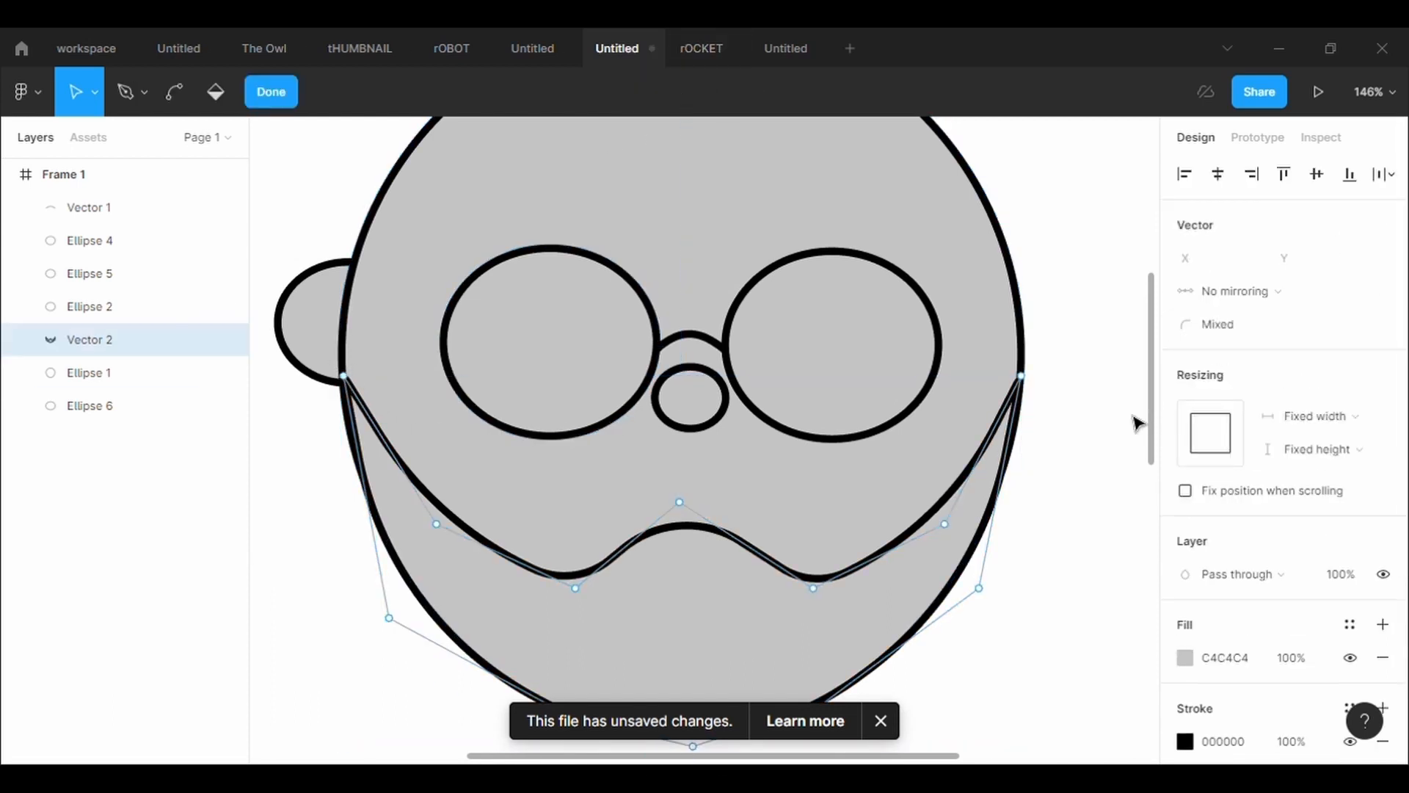
click(1134, 418)
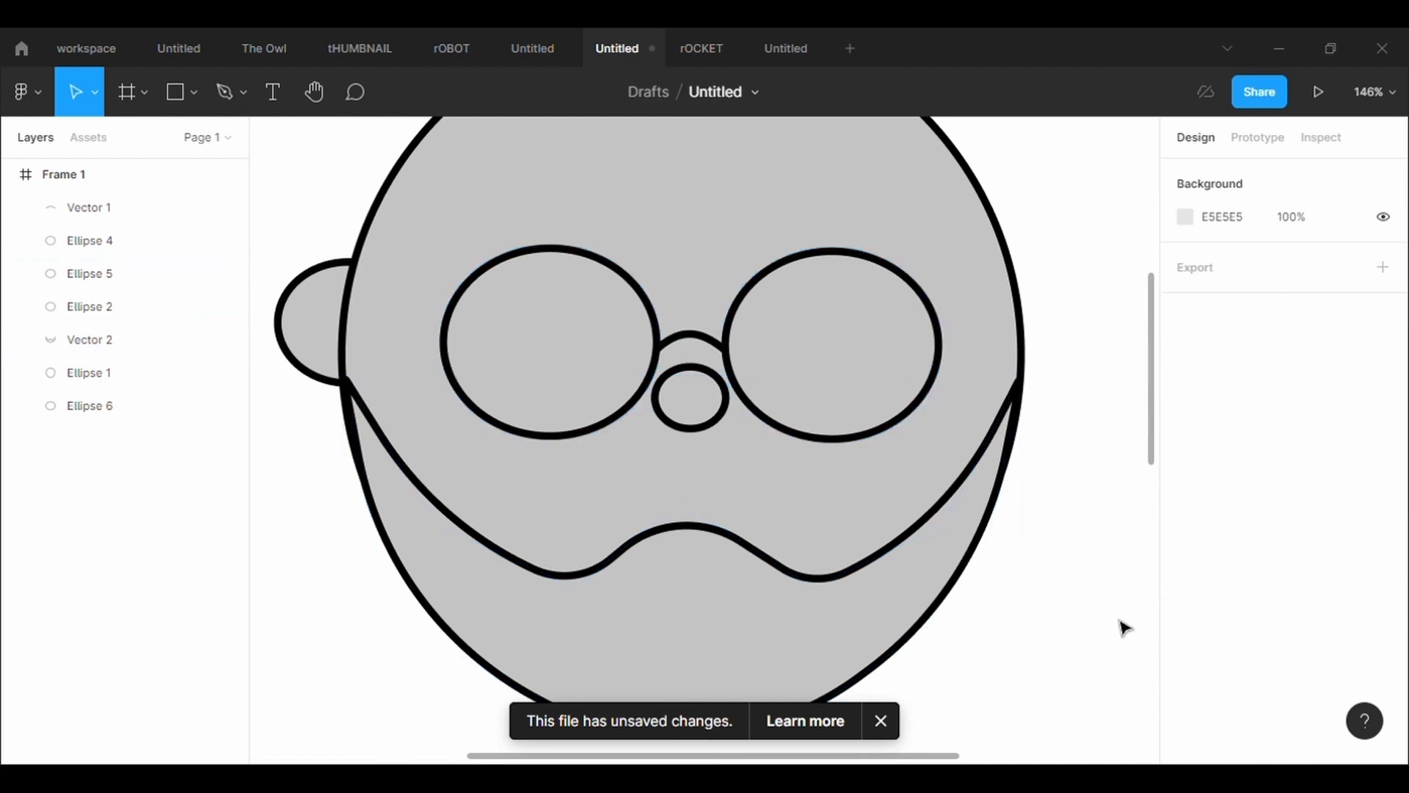
Duplicate the left ear ellipse and place the copy over the head's right edge at X 715.74, Y 412.08
scroll(1123, 628, down, 3)
click(493, 420)
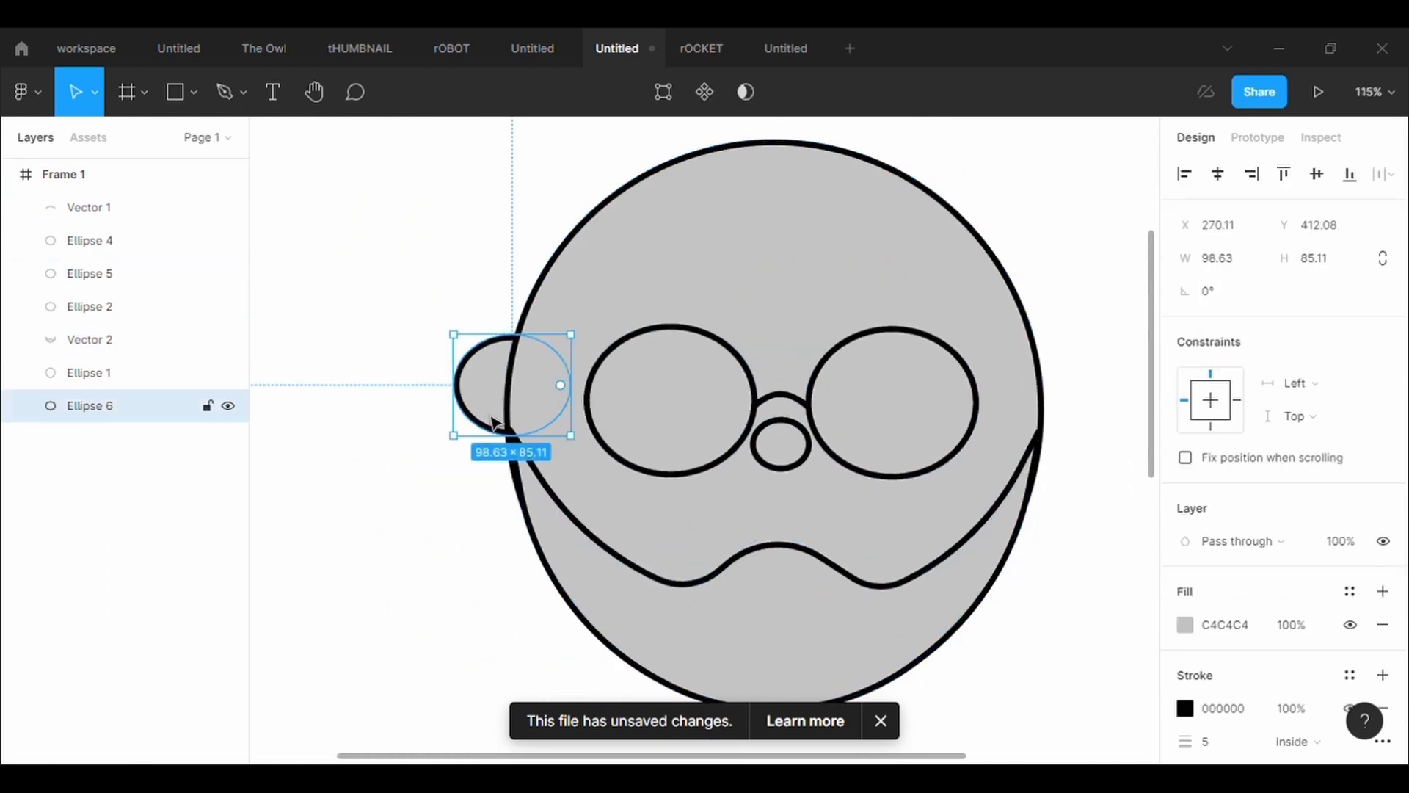
key(ctrl+c)
key(ctrl+v)
drag(493, 420, 1007, 406)
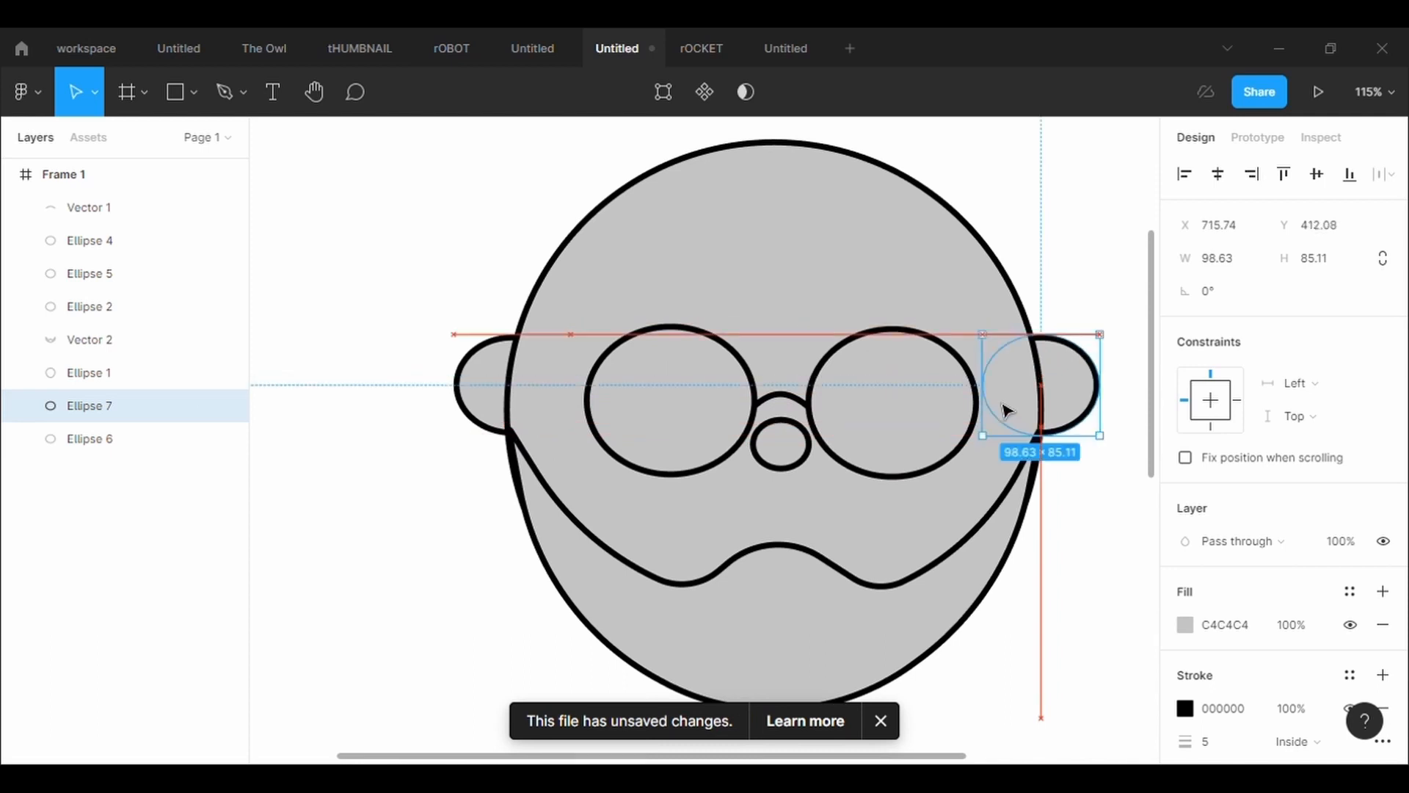
click(1044, 541)
Draw a rectangle about 211 × 184 on top of the head and move it together with the whole face down the frame
scroll(1044, 541, down, 3)
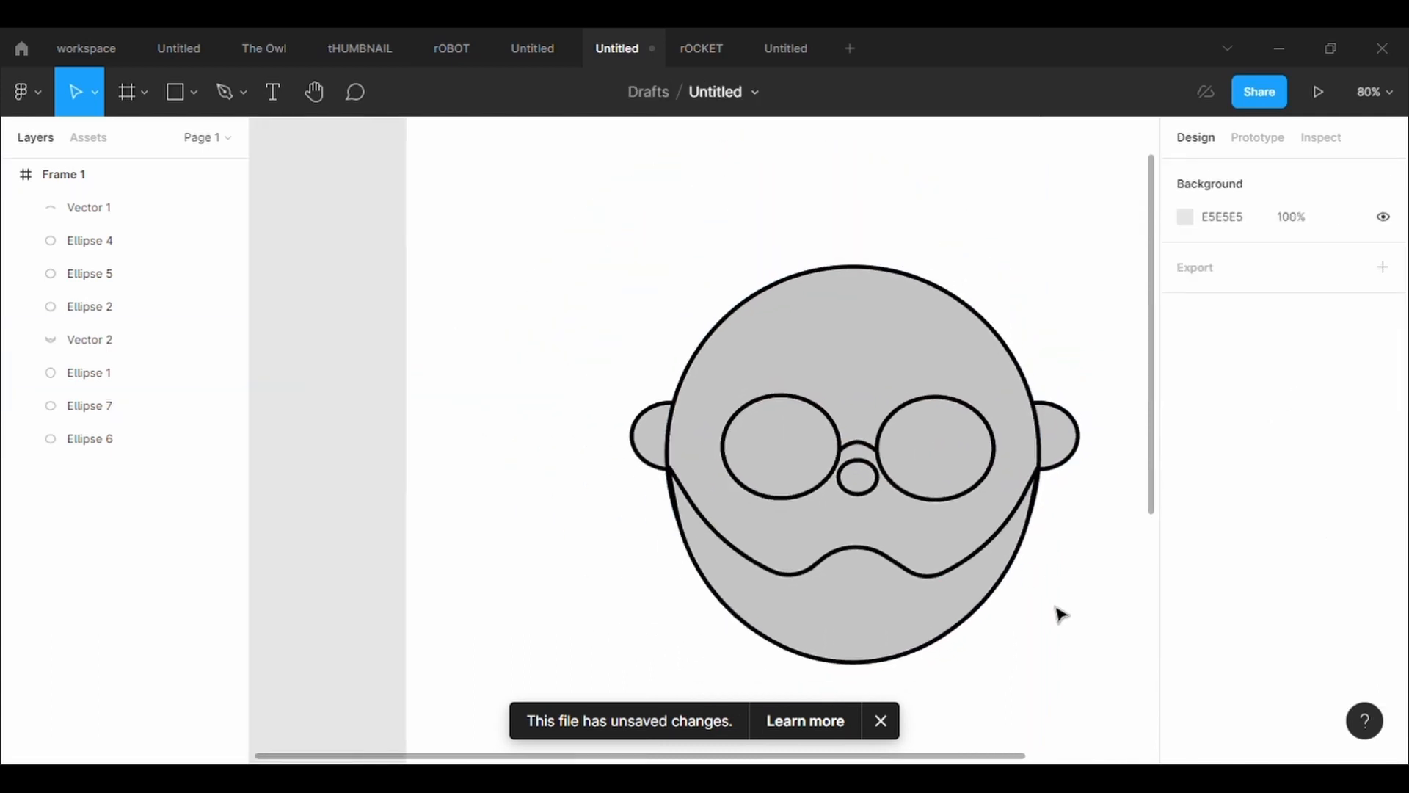
scroll(1060, 614, up, 2)
key(r)
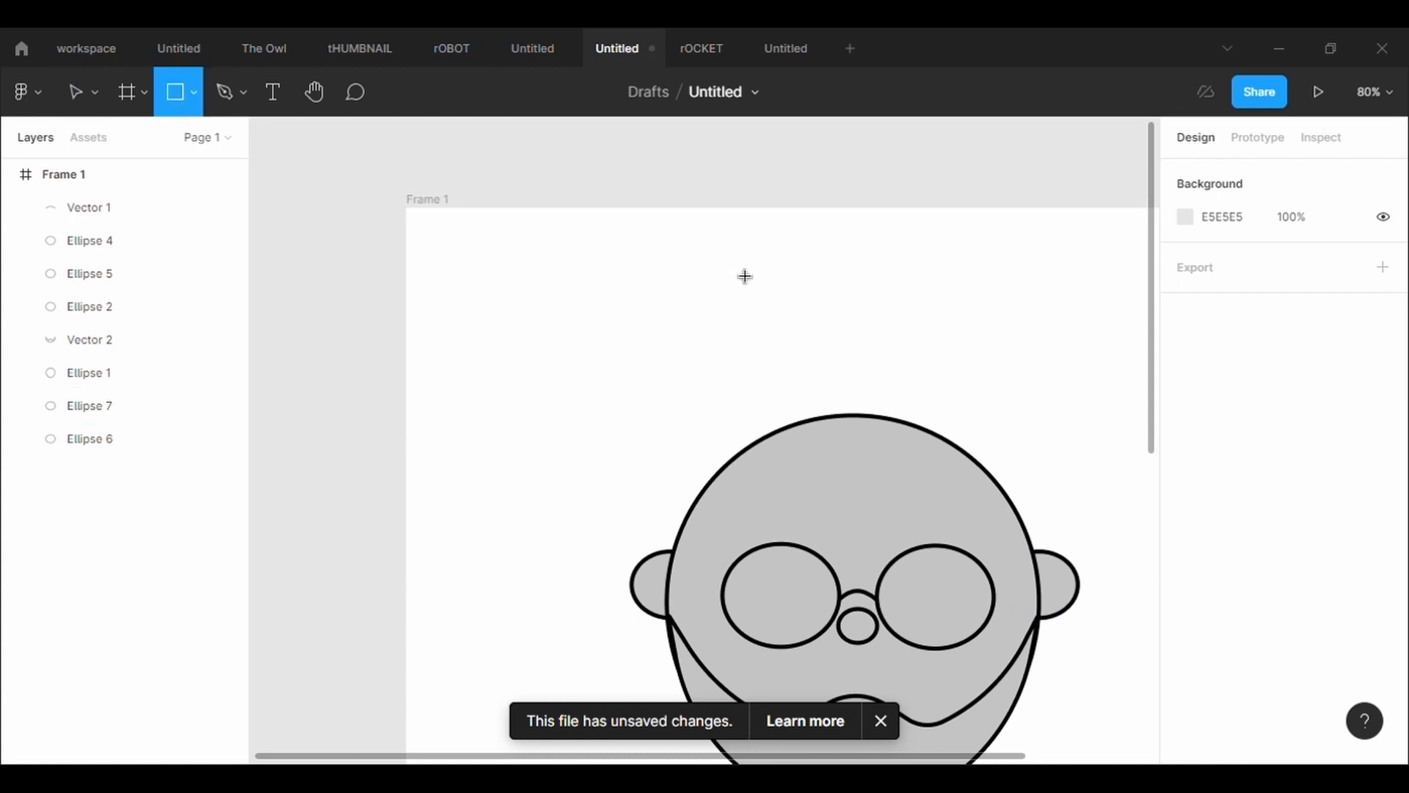
mouse_move(745, 276)
mouse_down()
mouse_move(817, 376)
mouse_move(932, 424)
mouse_up()
scroll(936, 426, down, 5)
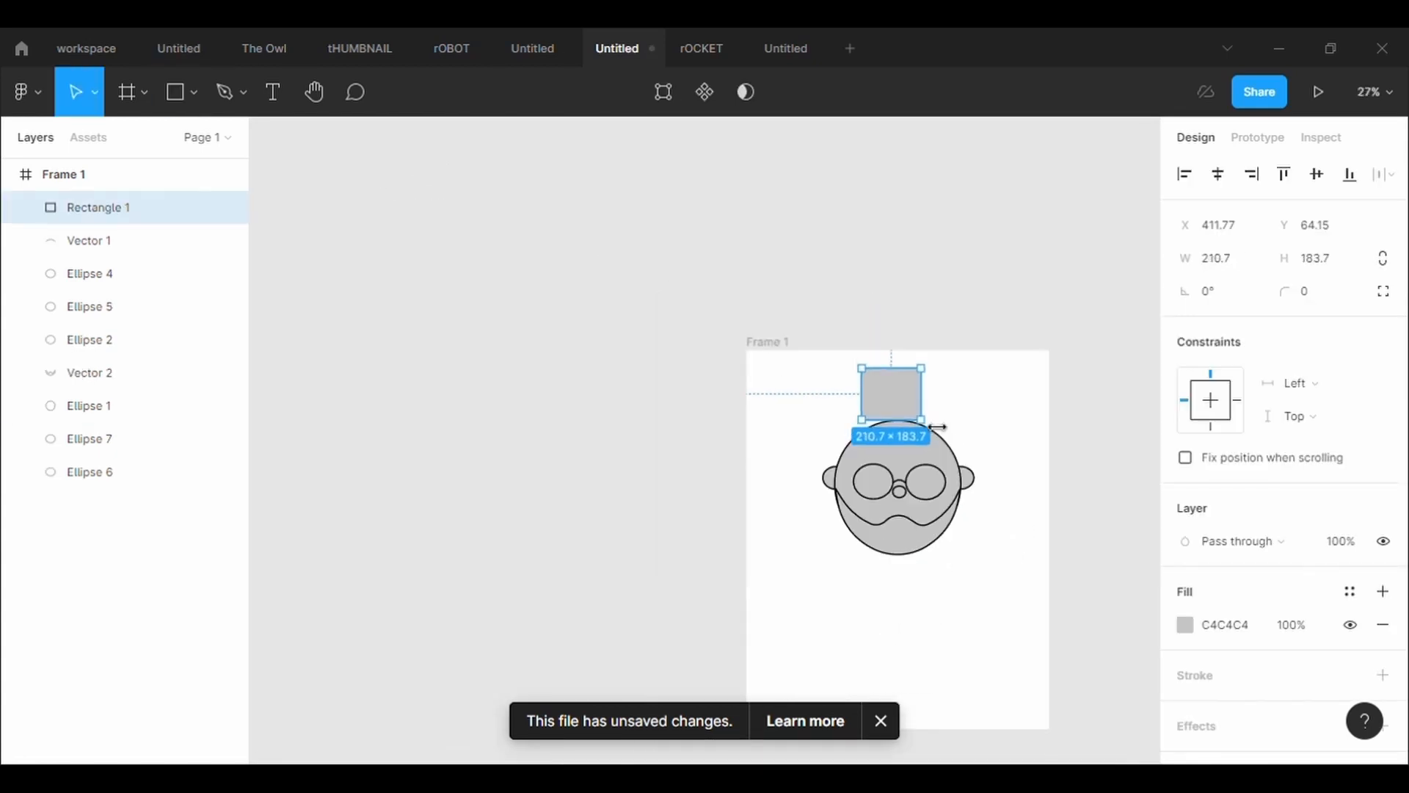
drag(800, 366, 1013, 582)
drag(900, 453, 900, 479)
Give the rectangle above the head a black stroke of 5
scroll(903, 430, up, 3)
click(890, 437)
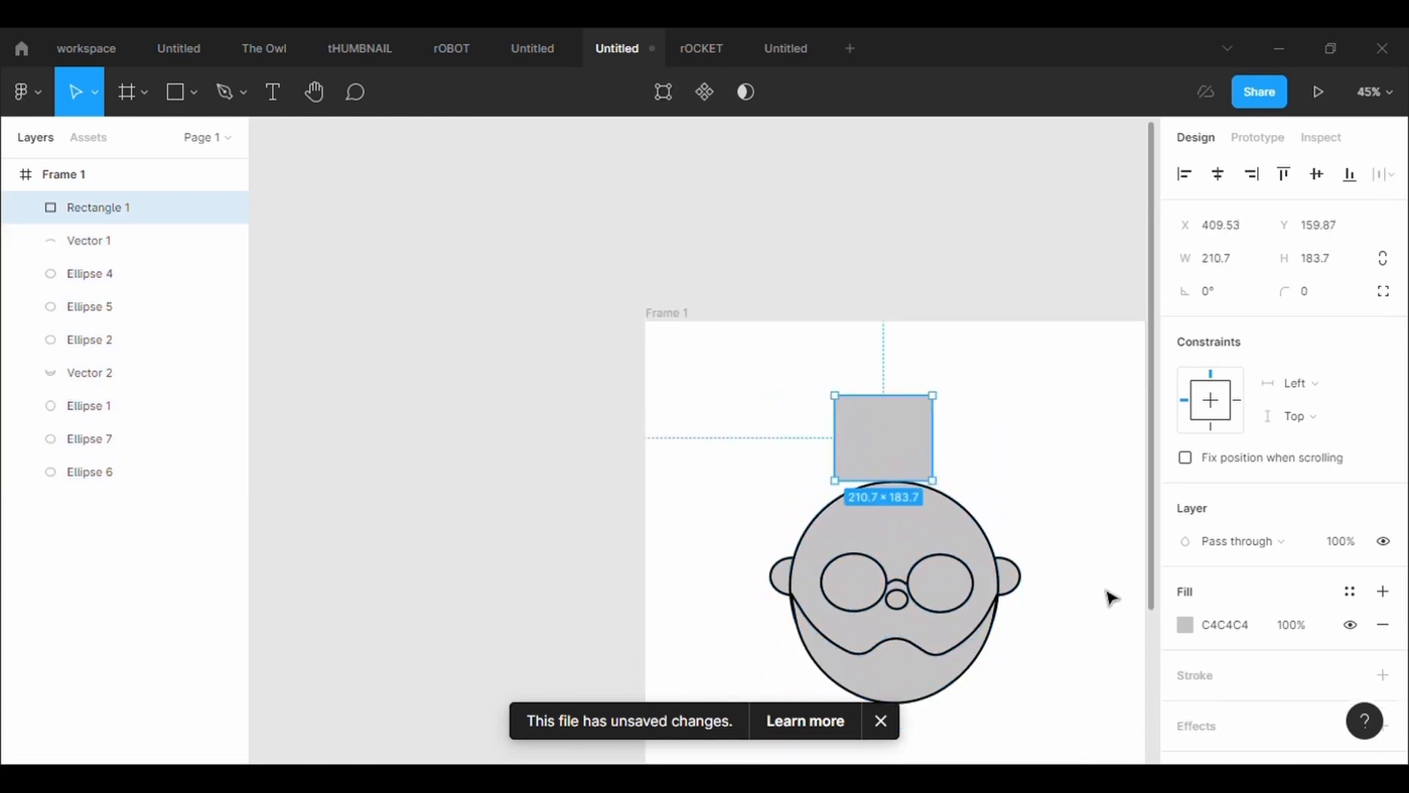
click(1215, 741)
text(5)
key(Return)
scroll(1072, 566, up, 2)
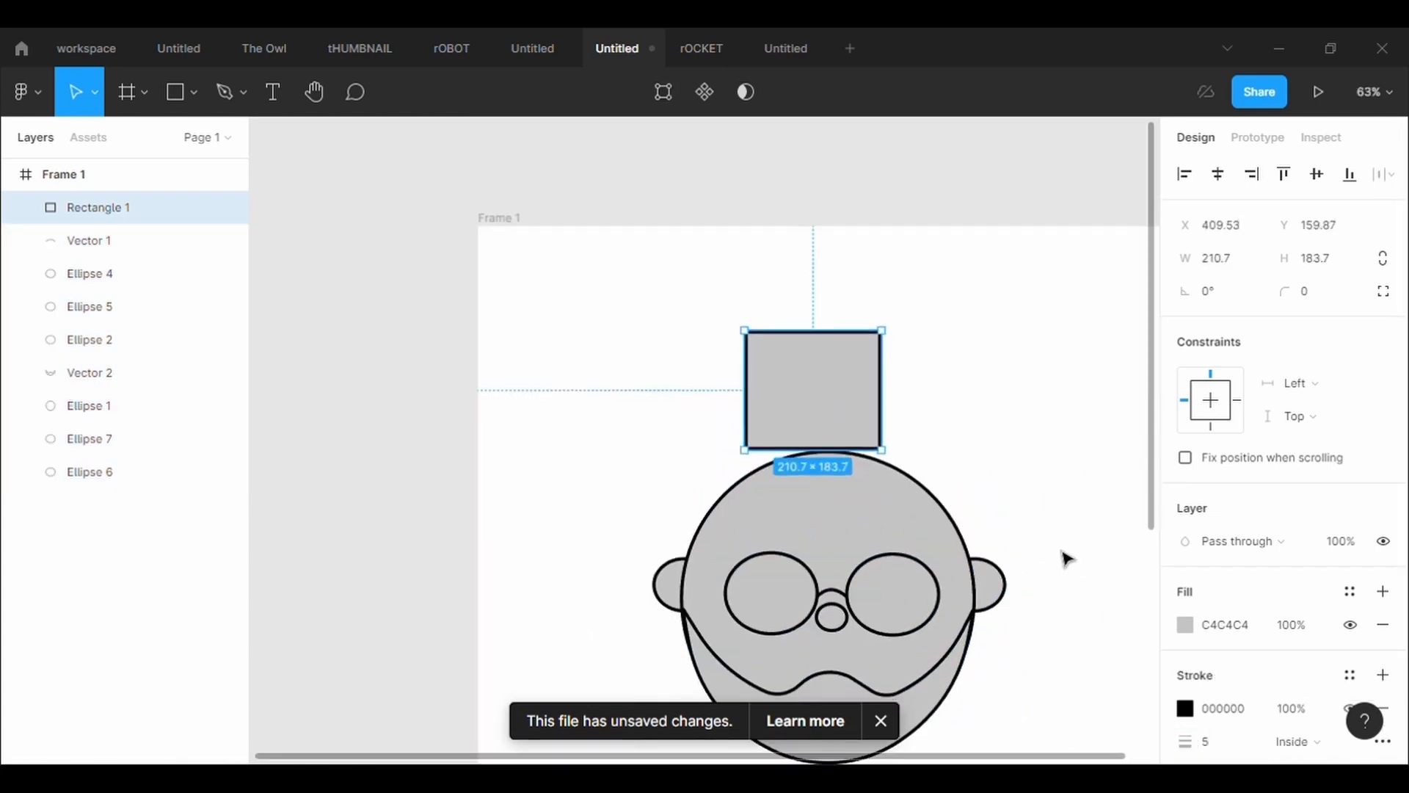
Edit the rectangle's points and pull both top corners up and outward into a flared hat crown, the right one at X 674.81, Y 70.93
double_click(832, 370)
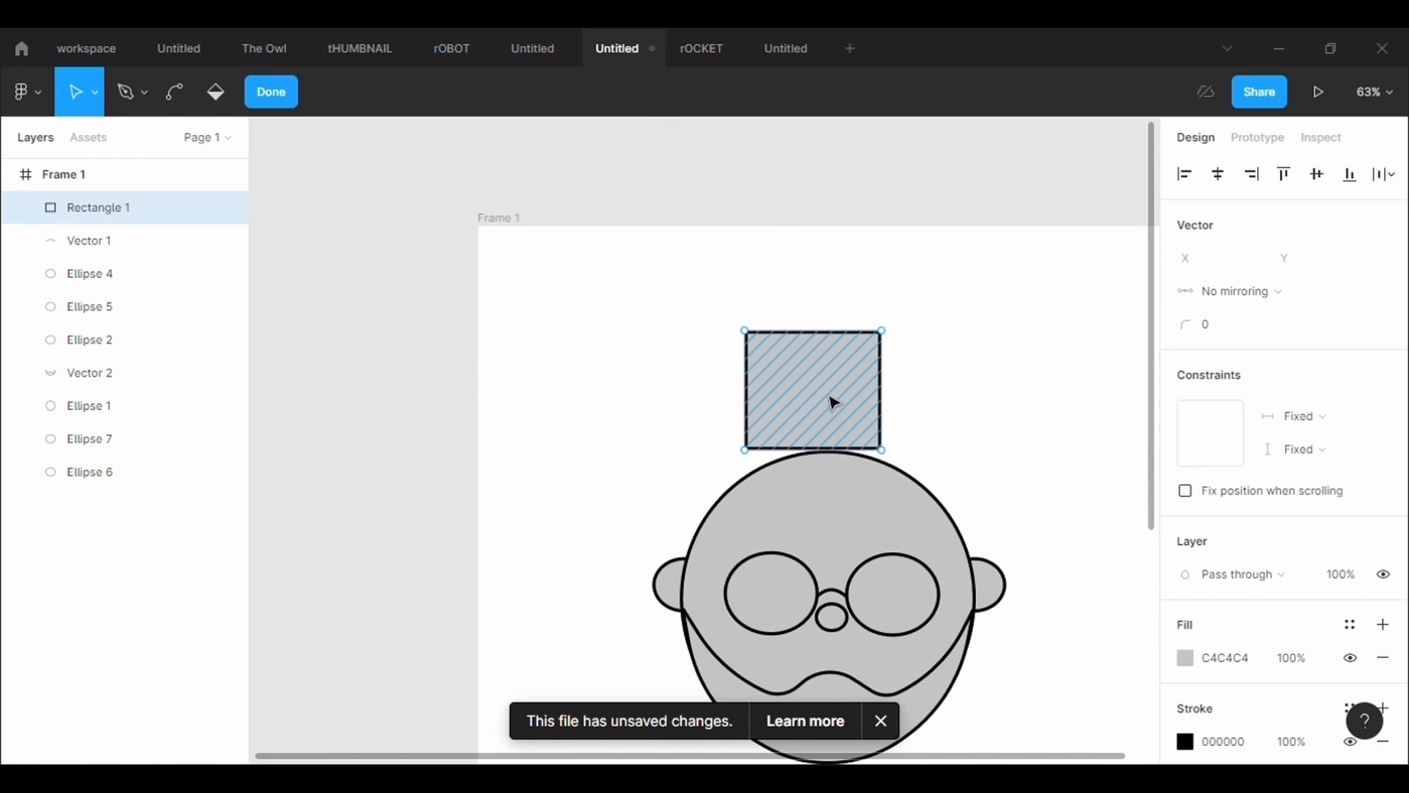
drag(829, 397, 839, 394)
key(ctrl+z)
drag(757, 330, 722, 276)
drag(893, 330, 922, 277)
Set the corner radius of the hat crown's two top corner points to 20
click(1232, 342)
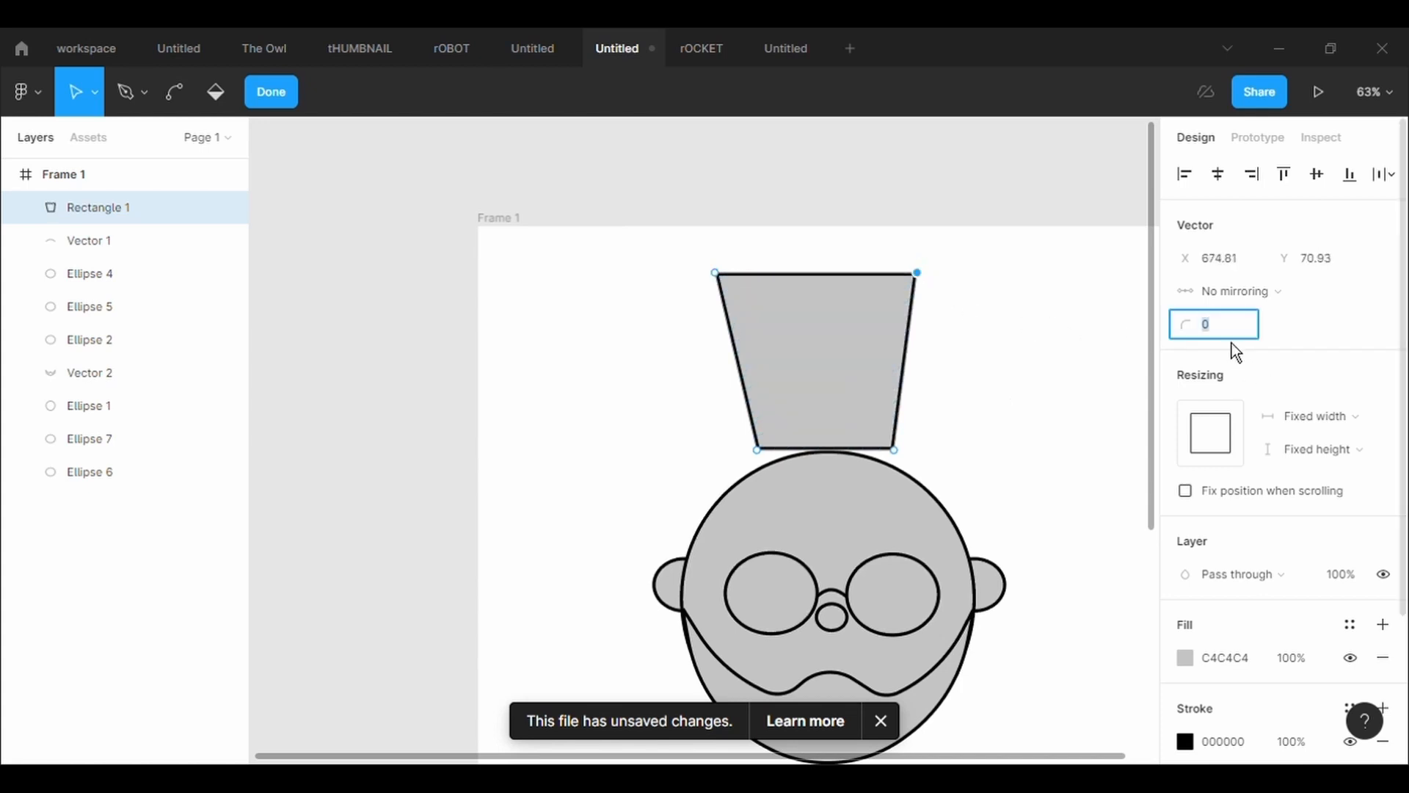
text(10)
key(Return)
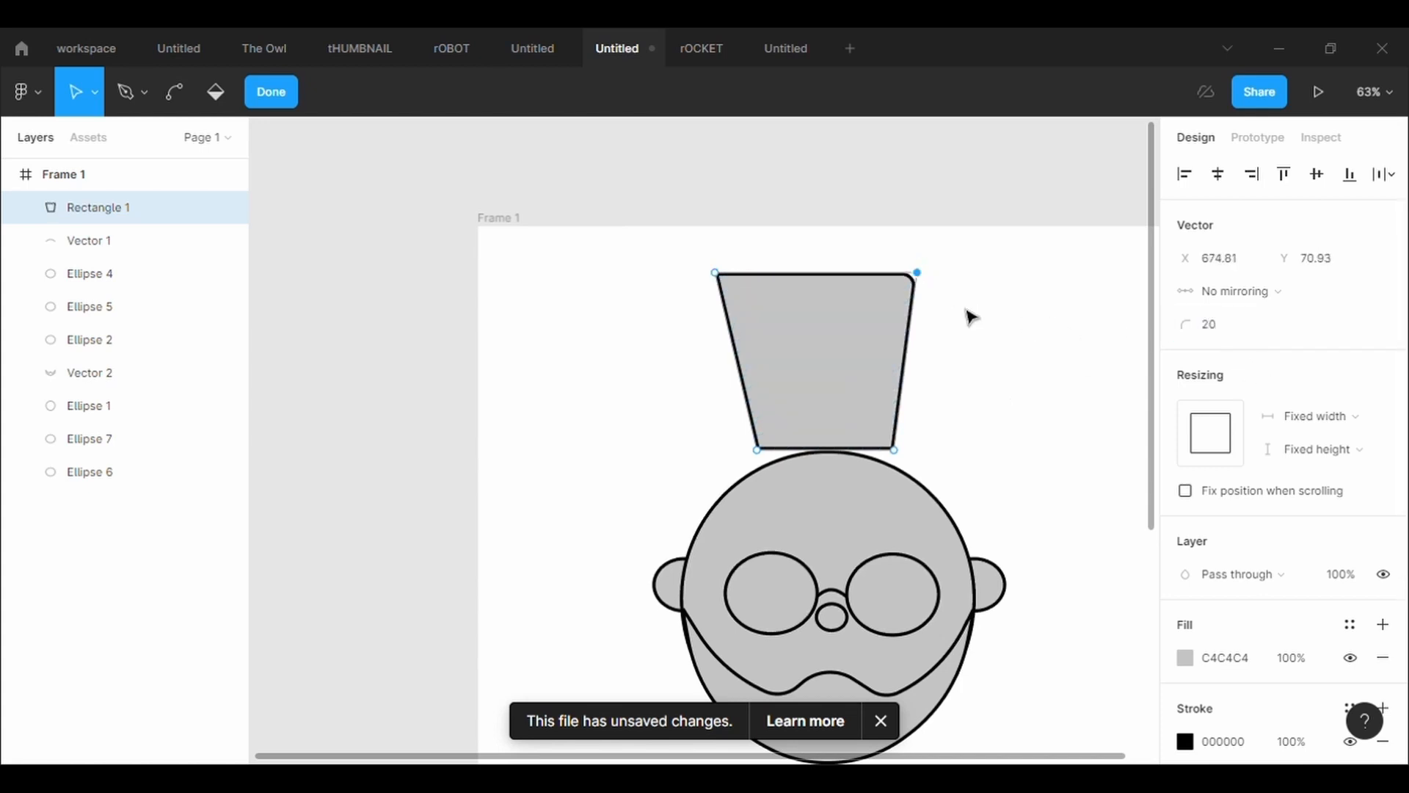
click(715, 272)
click(1251, 345)
text(20)
key(Return)
Pull the crown's bottom-right corner slightly inward and raise the whole crown a little above the head
drag(894, 450, 886, 450)
drag(858, 402, 861, 380)
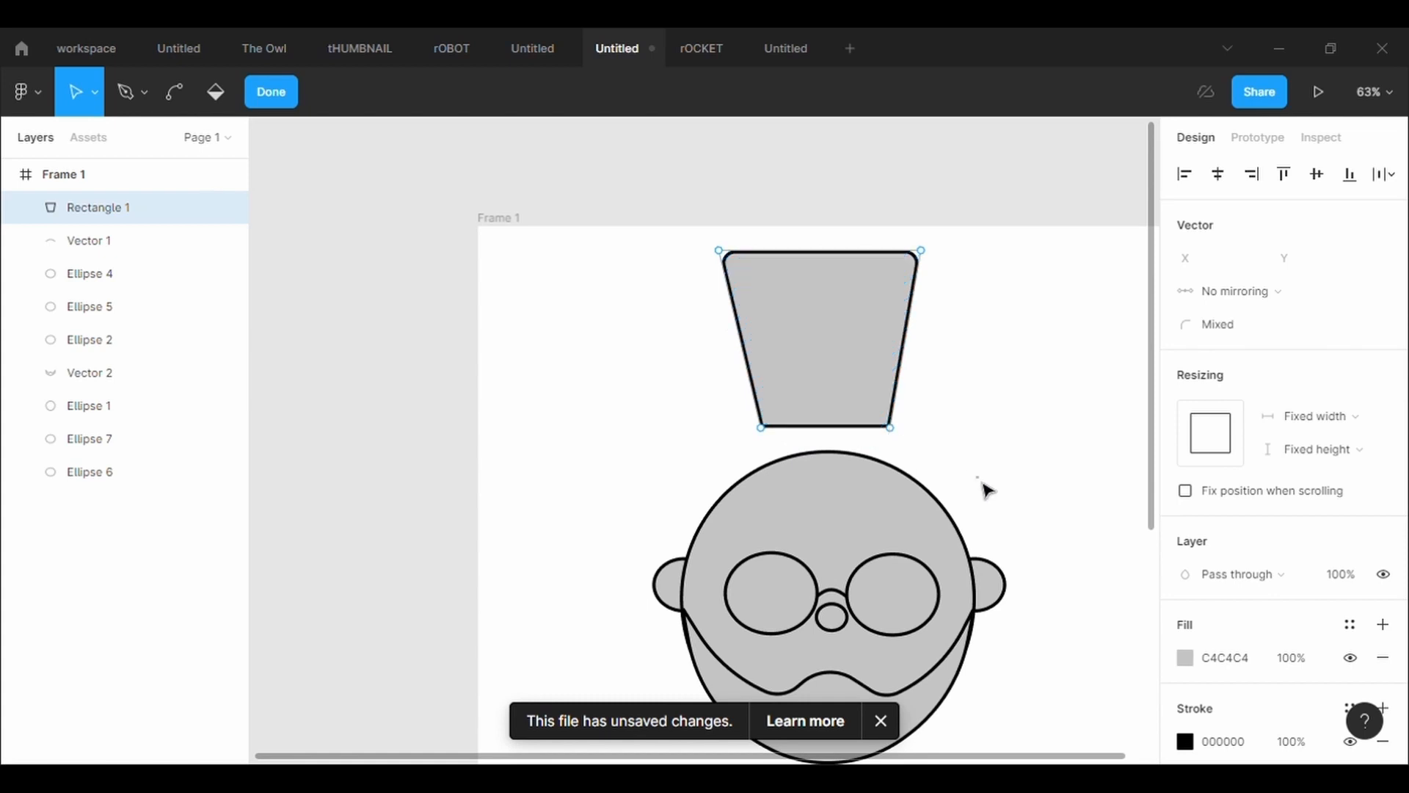
Draw a straight horizontal brim line with the Pen tool across the top of the head, extending past both sides
key(p)
click(614, 458)
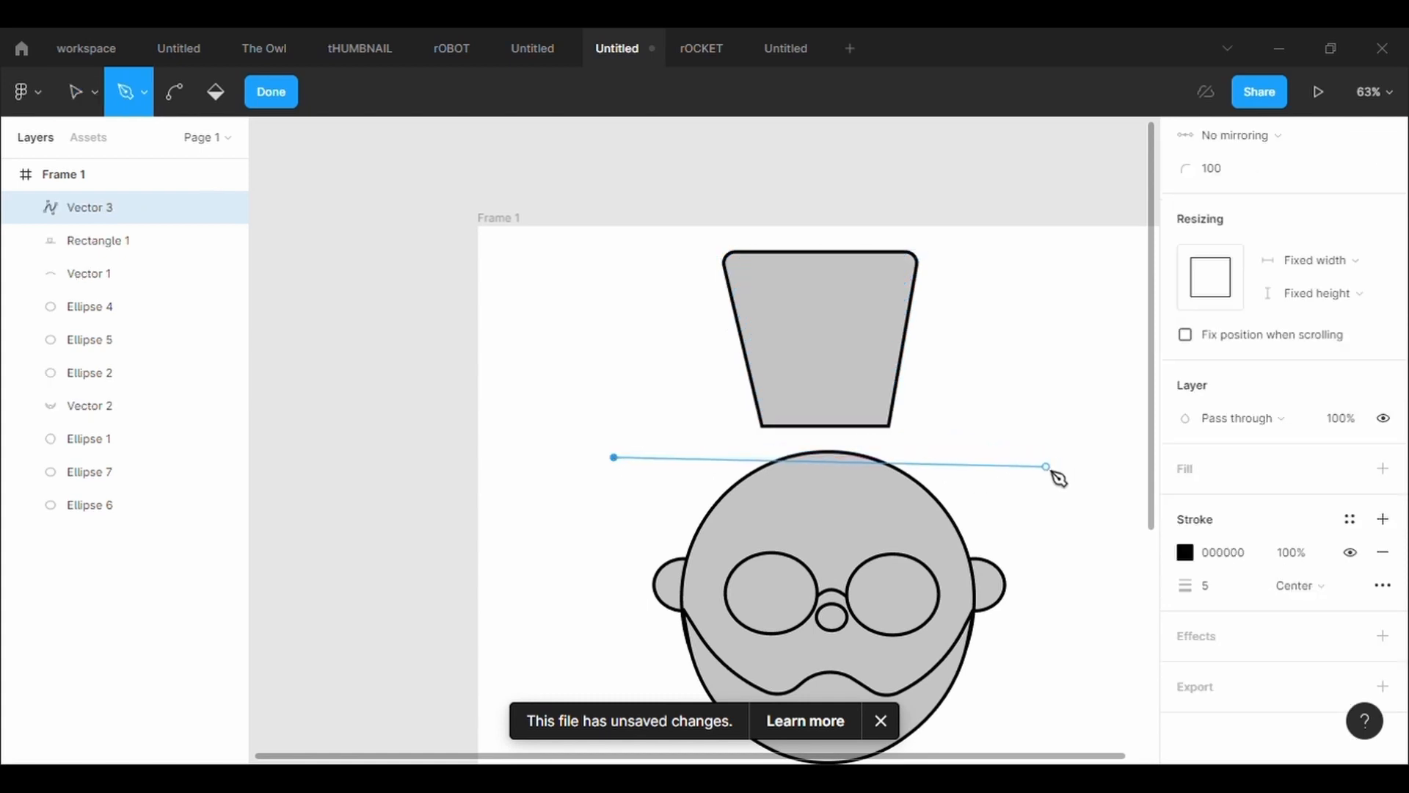
click(1047, 458)
Try stroke widths of 10, 20 and 25 on the brim line, settle on 15, and end the pen path
click(1216, 601)
text(10)
key(Return)
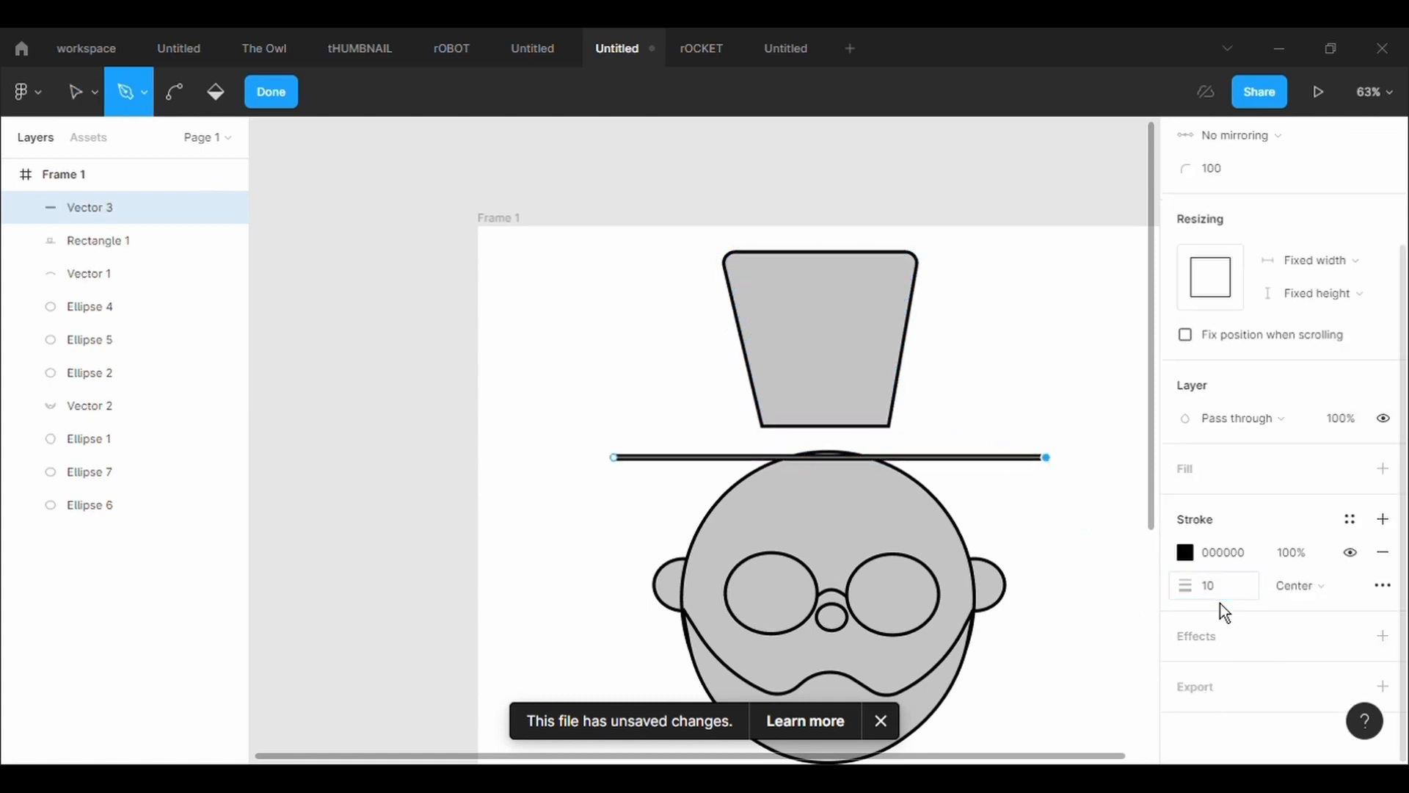
click(1216, 600)
key(BackSpace)
text(20)
key(Return)
click(1214, 602)
text(25)
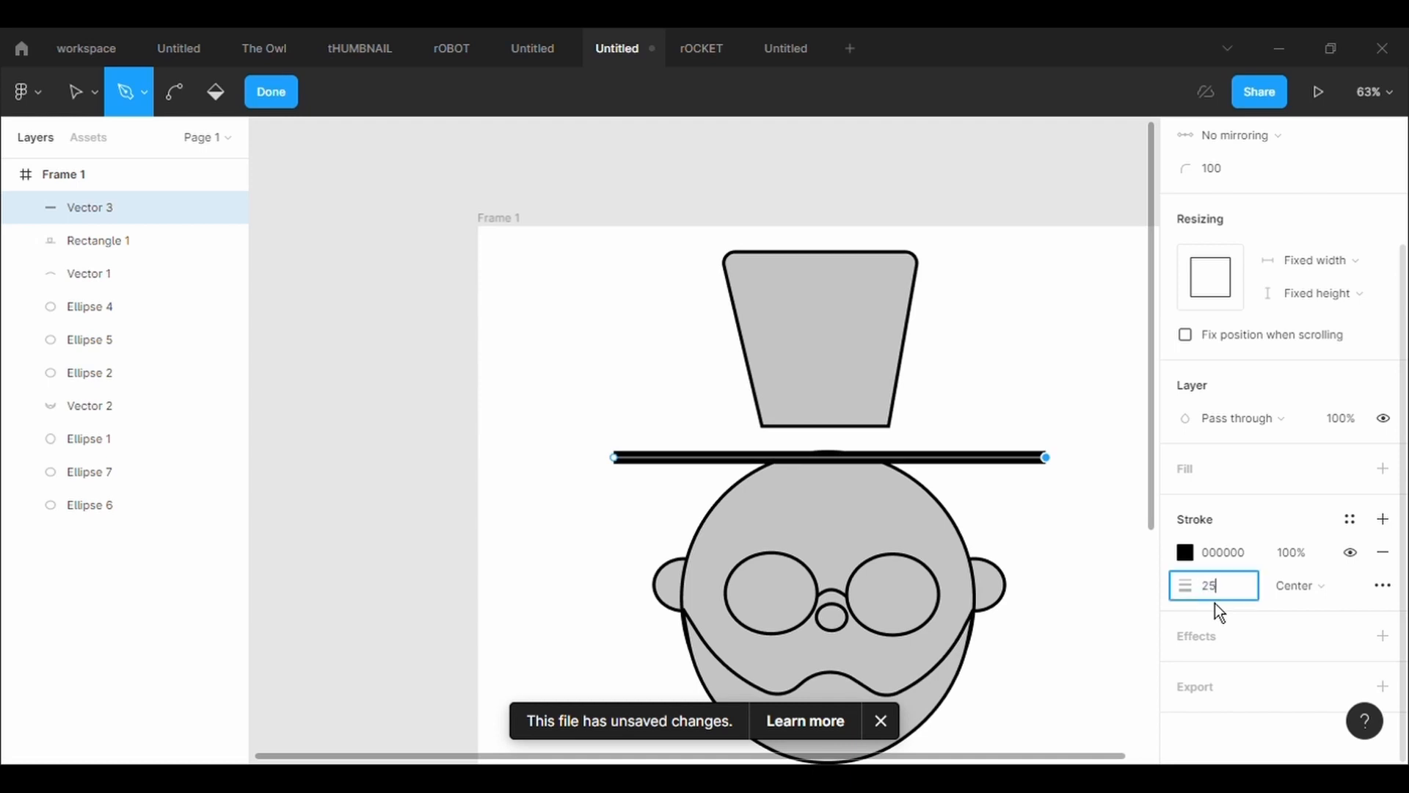
key(Return)
click(1214, 602)
text(15)
key(Return)
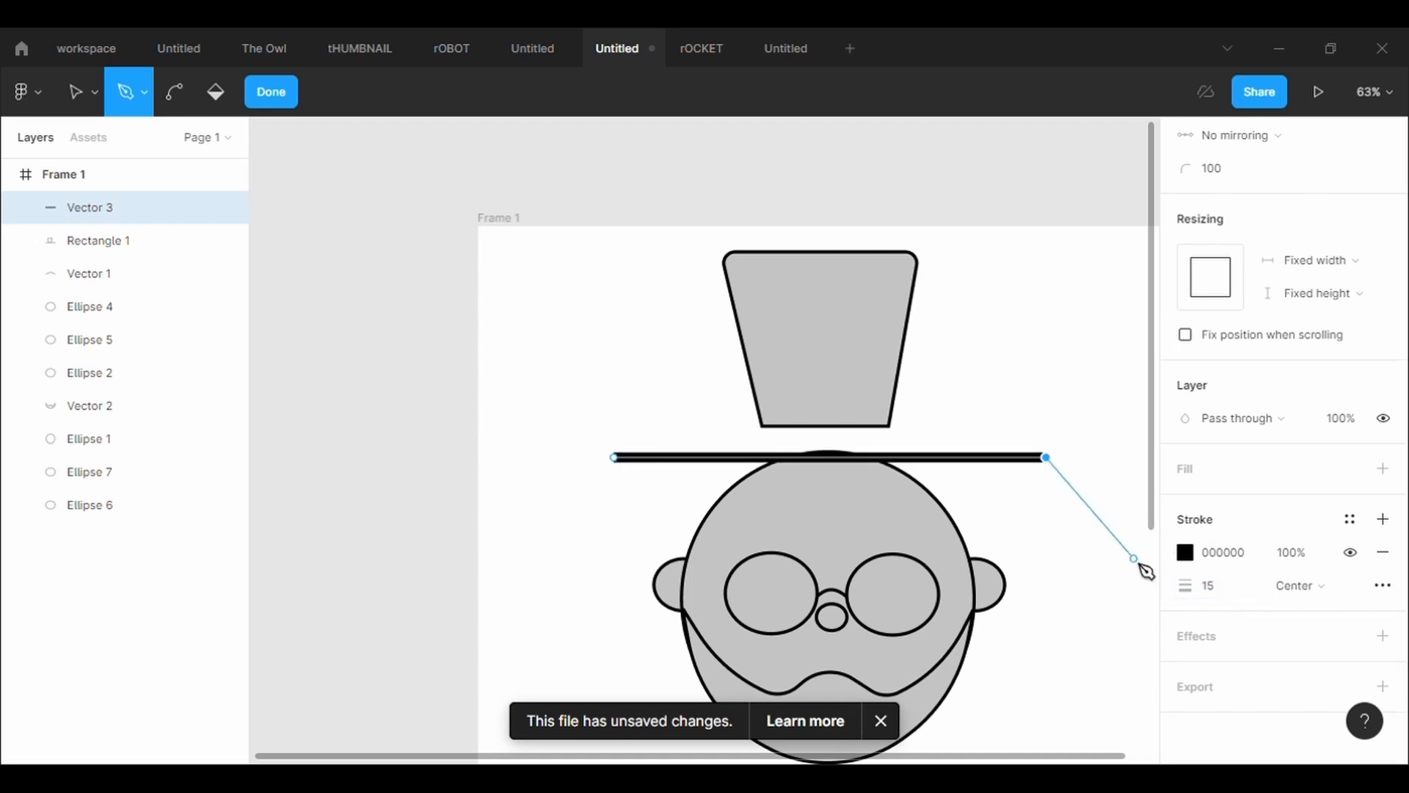
key(Escape)
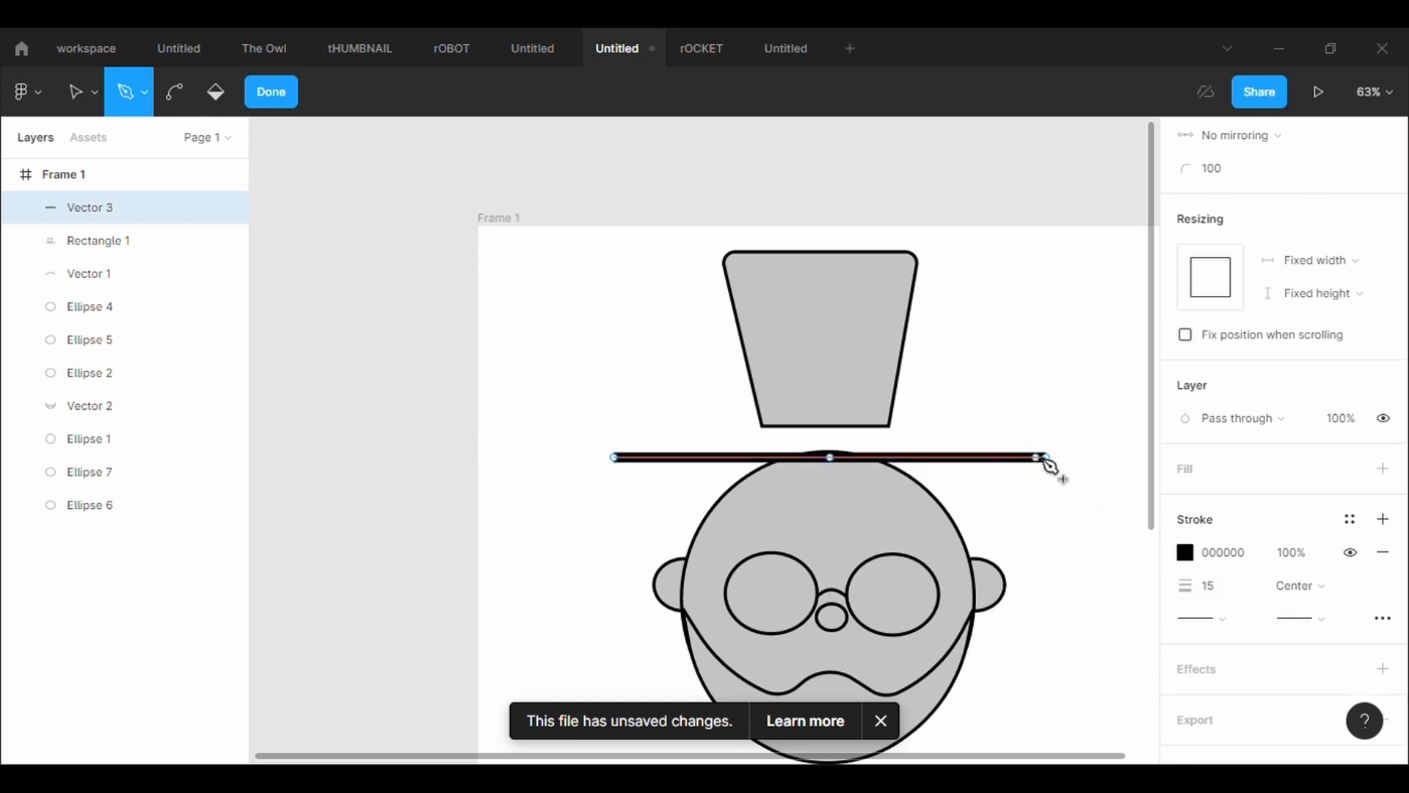
key(Escape)
Shorten the brim line to about 509 wide by its right end point and centre it along the crown's base
drag(1061, 472, 958, 471)
key(Return)
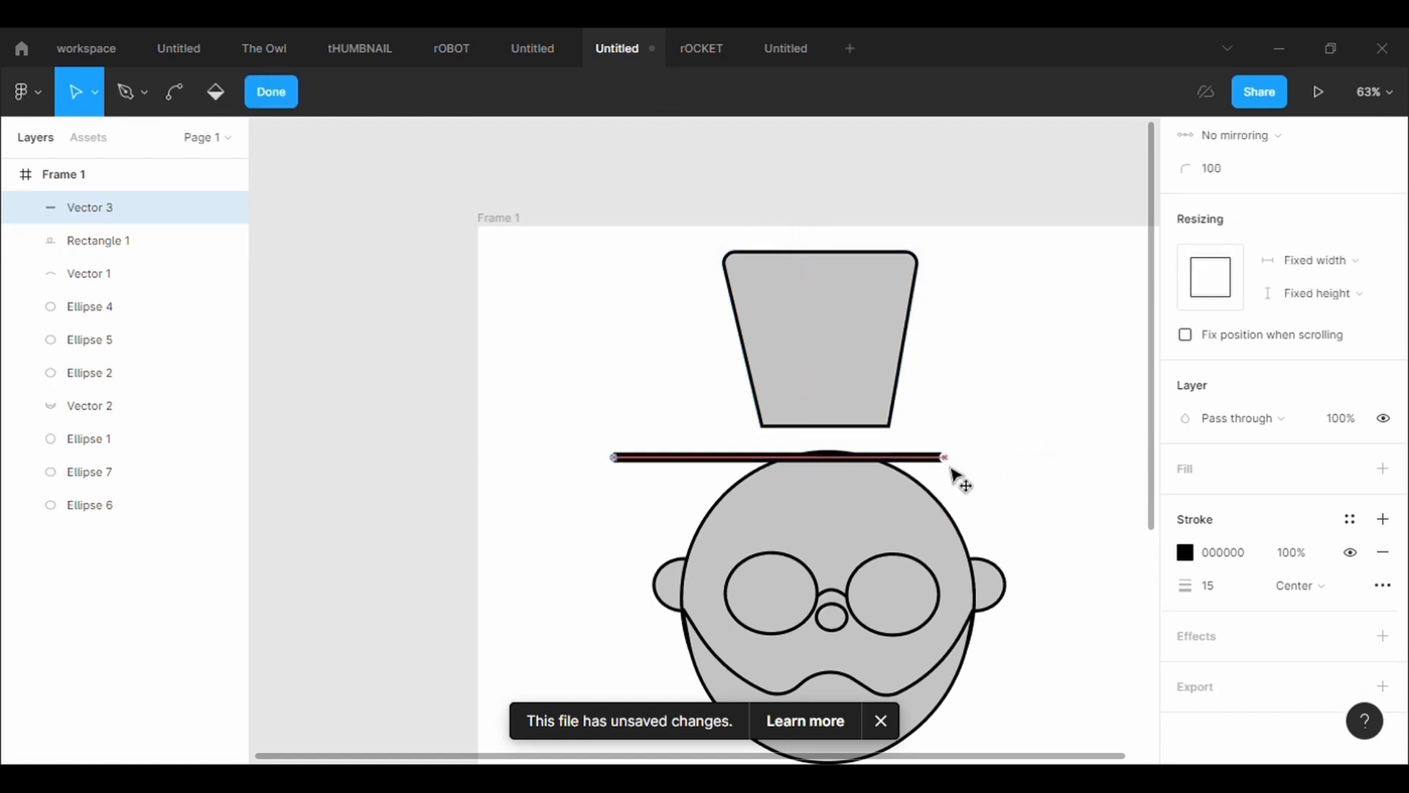
key(Escape)
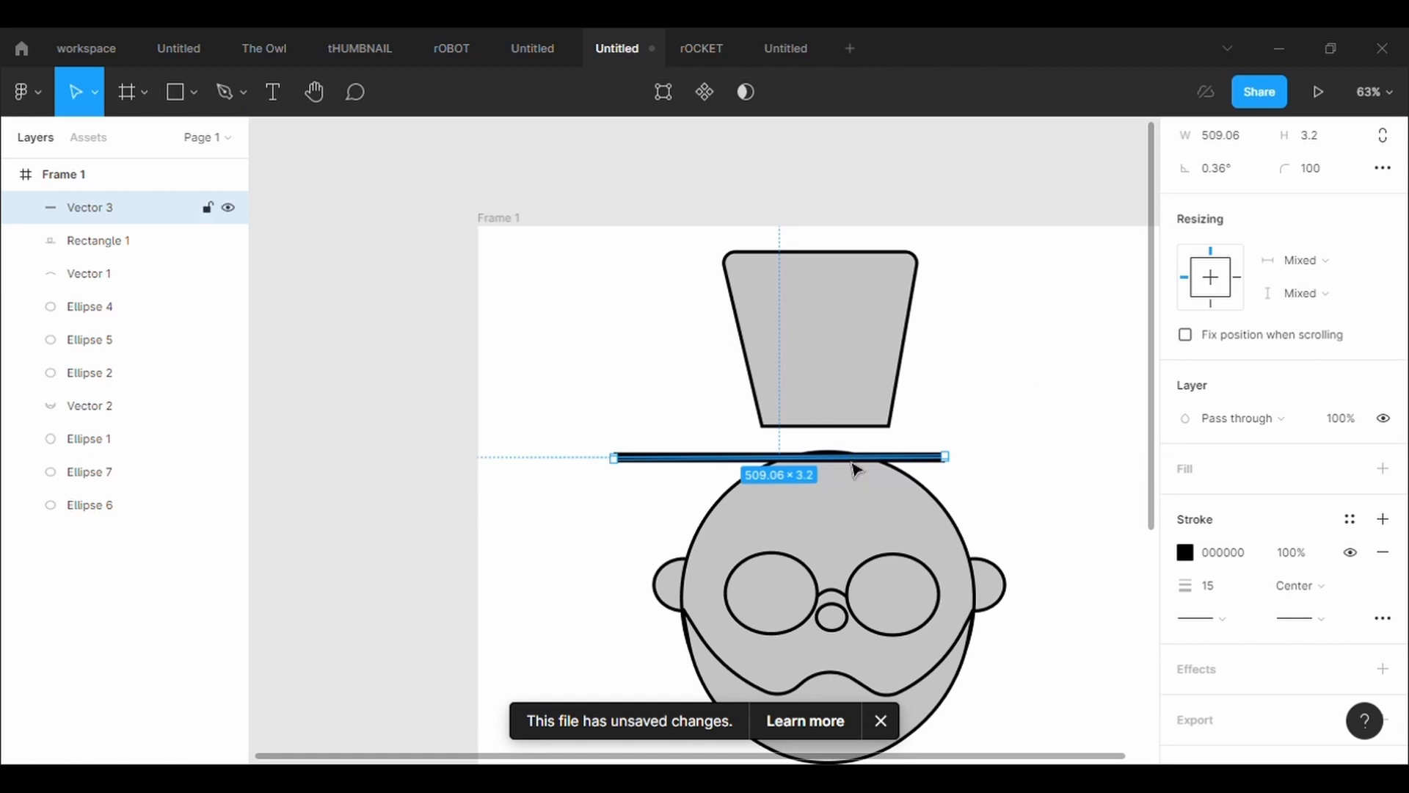
drag(855, 469, 904, 439)
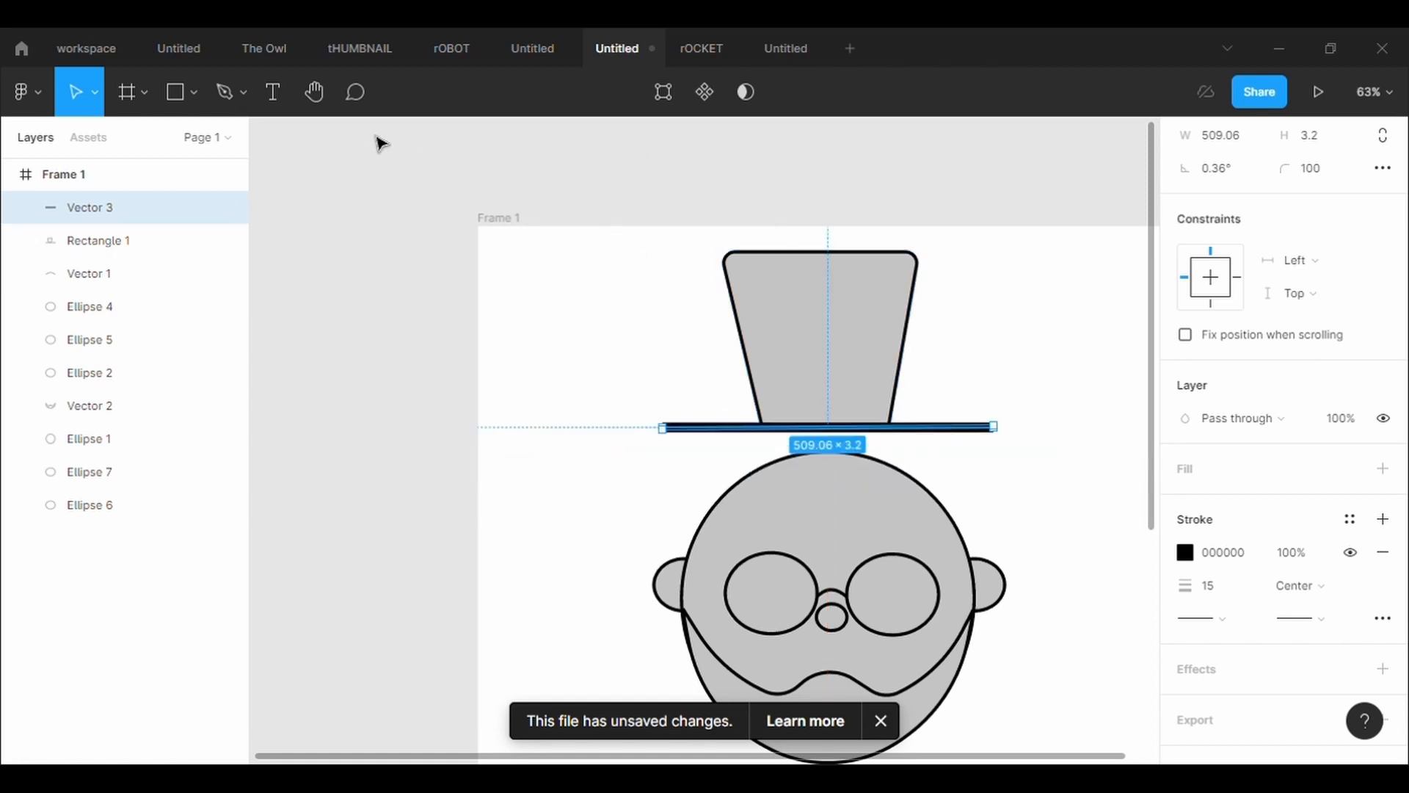
Edit the brim line and bend its middle slightly downward into a shallow curve
click(241, 107)
click(662, 93)
click(183, 90)
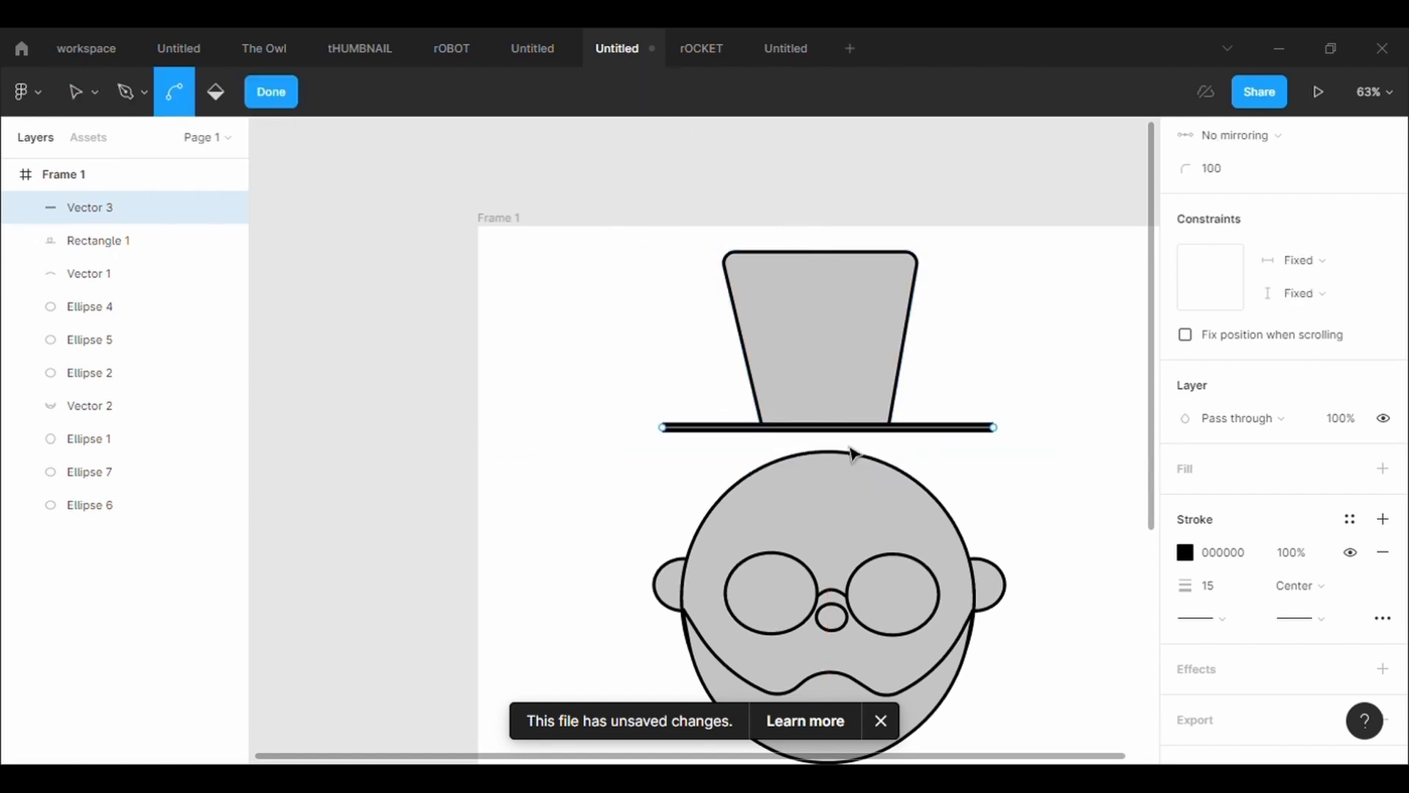
drag(837, 432, 841, 453)
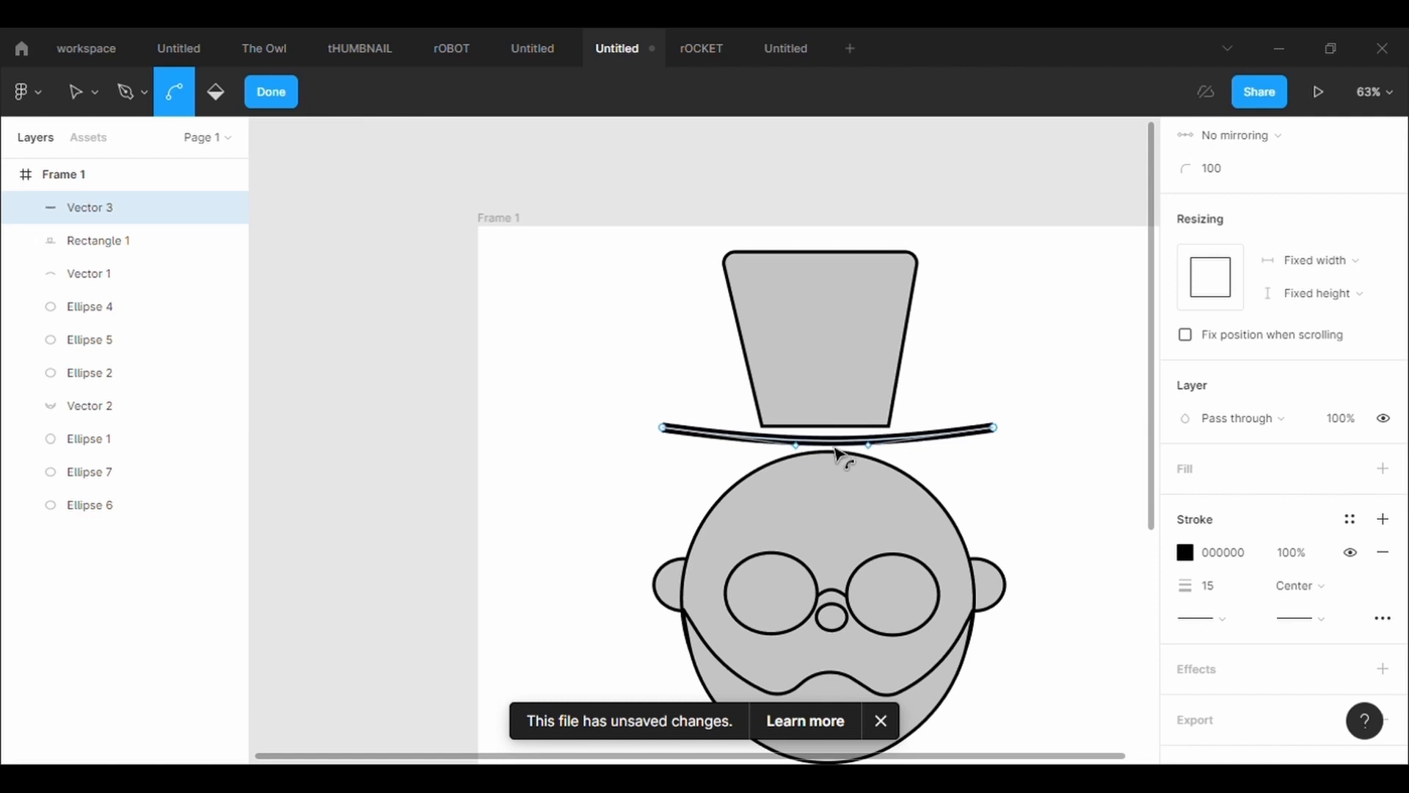
Give the brim line's stroke rounded ends and finish editing it
click(1208, 618)
click(1234, 707)
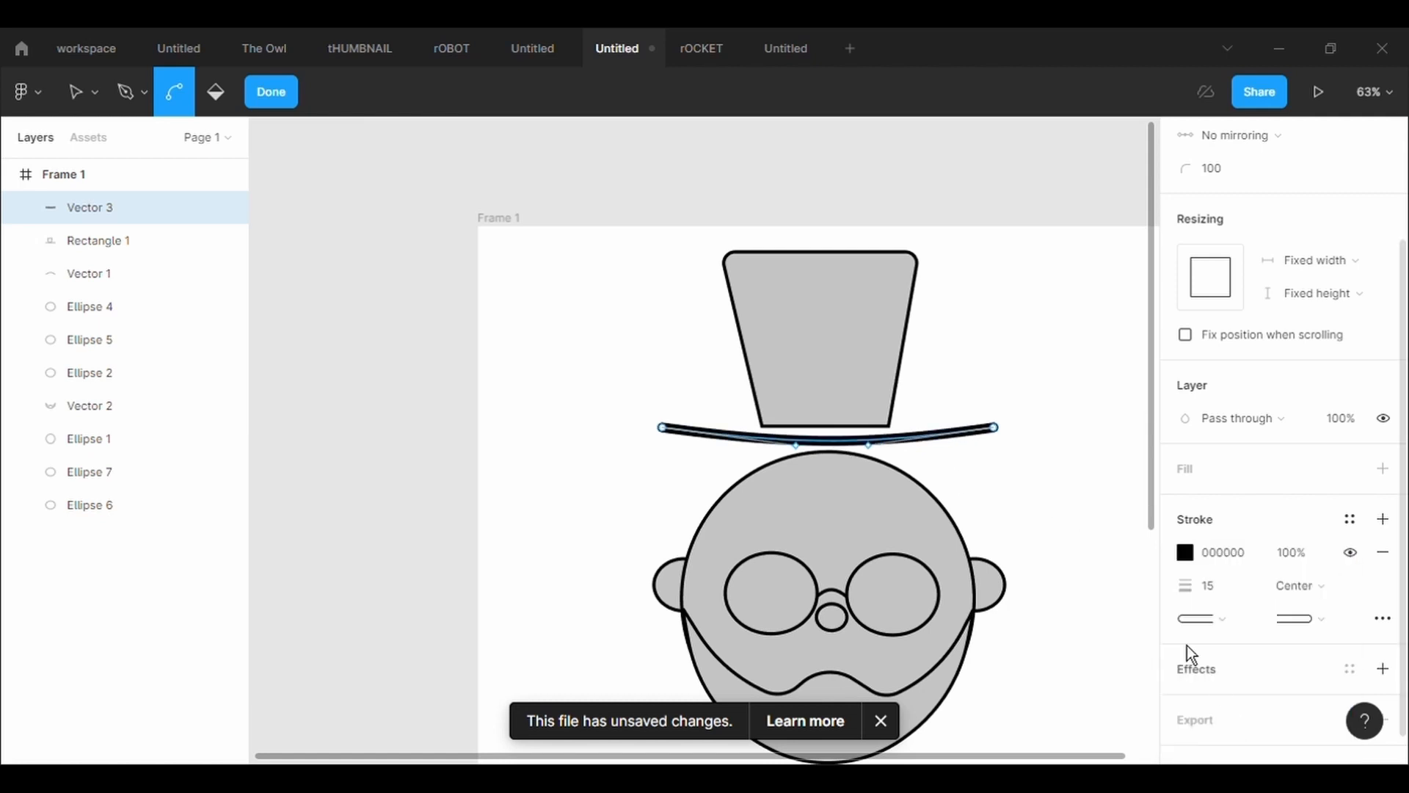
click(1055, 502)
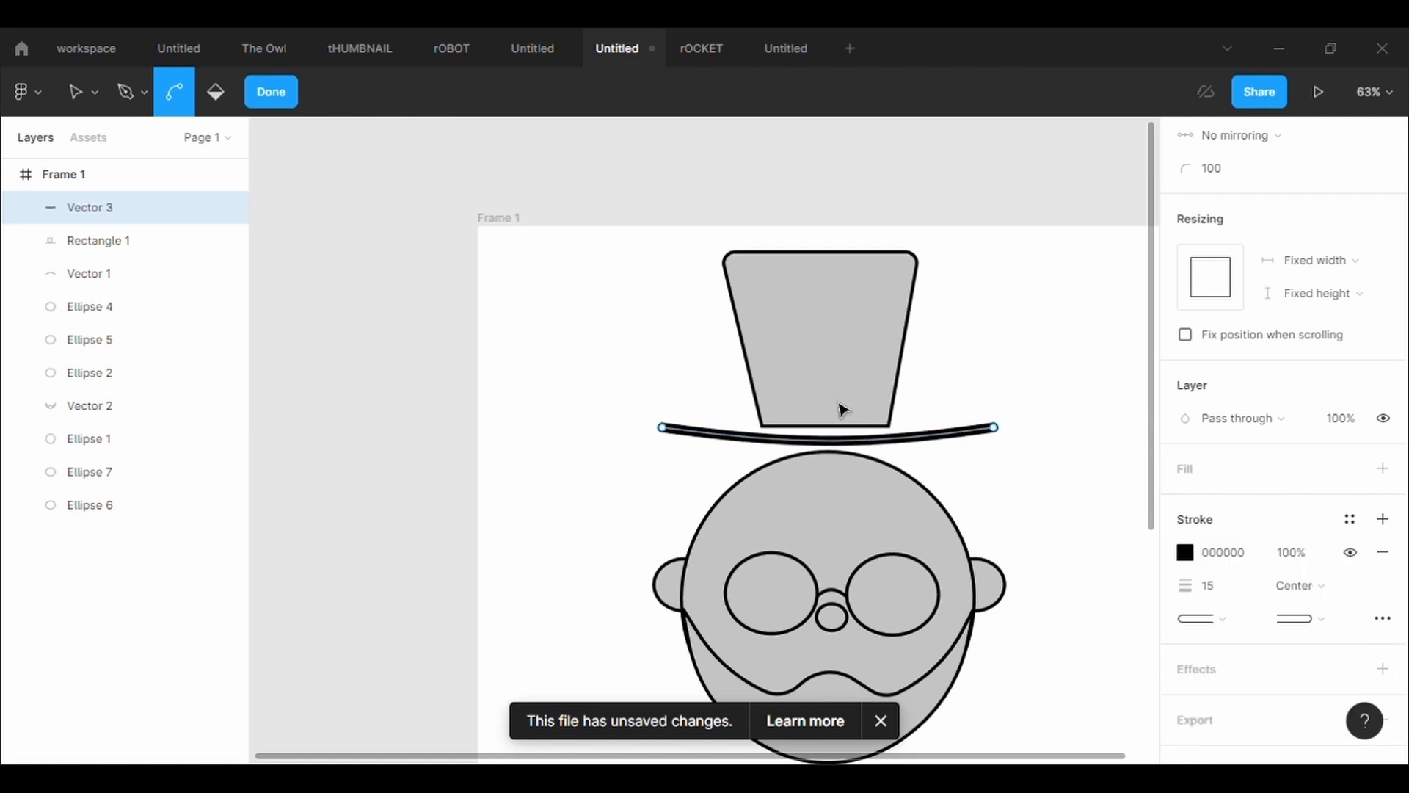
key(Escape)
double_click(856, 374)
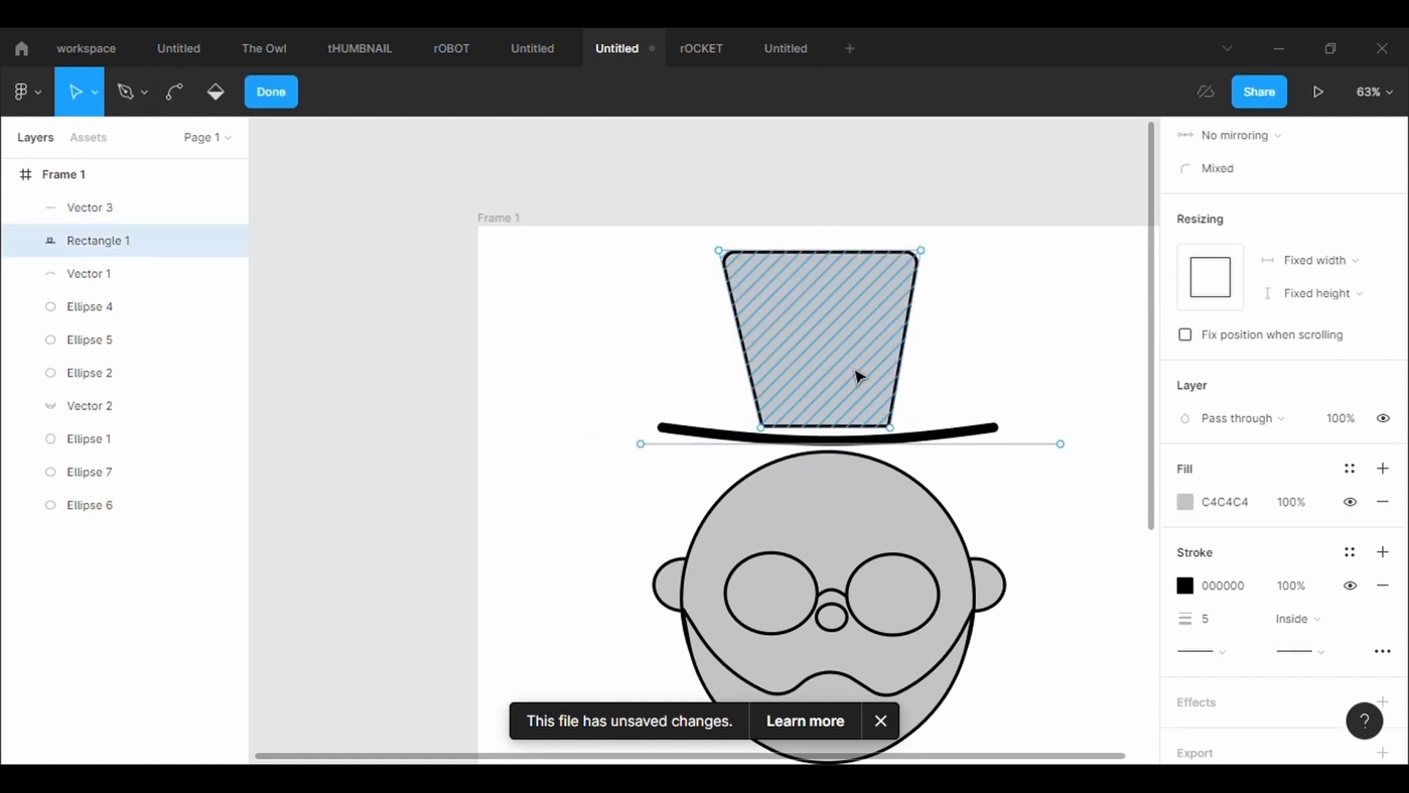
key(Escape)
click(1006, 481)
Edit the hat crown and lower both bottom corner points onto the curved brim, the left one at X 436.77, Y 327.65
click(881, 284)
scroll(881, 283, up, 5)
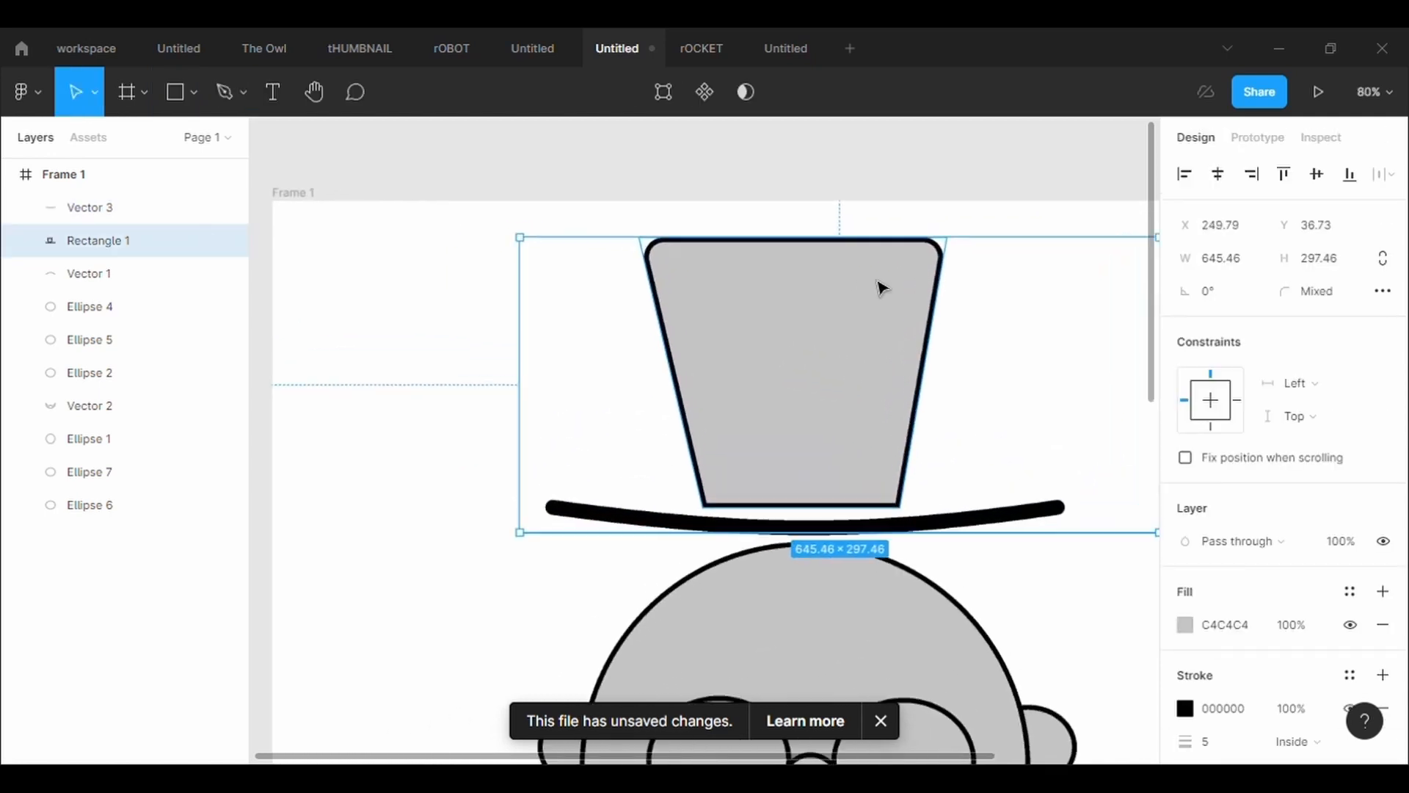
click(663, 91)
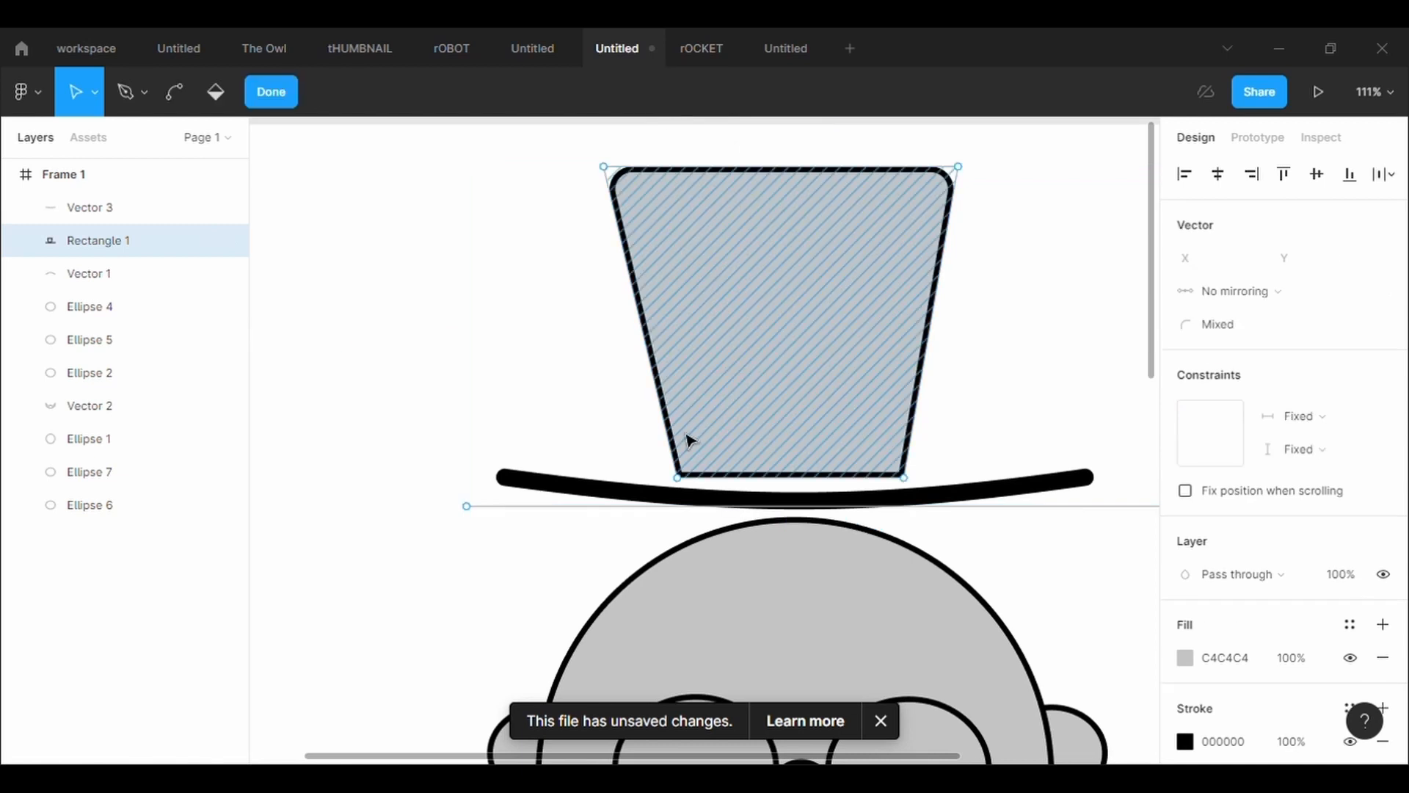
click(681, 483)
drag(682, 487, 686, 505)
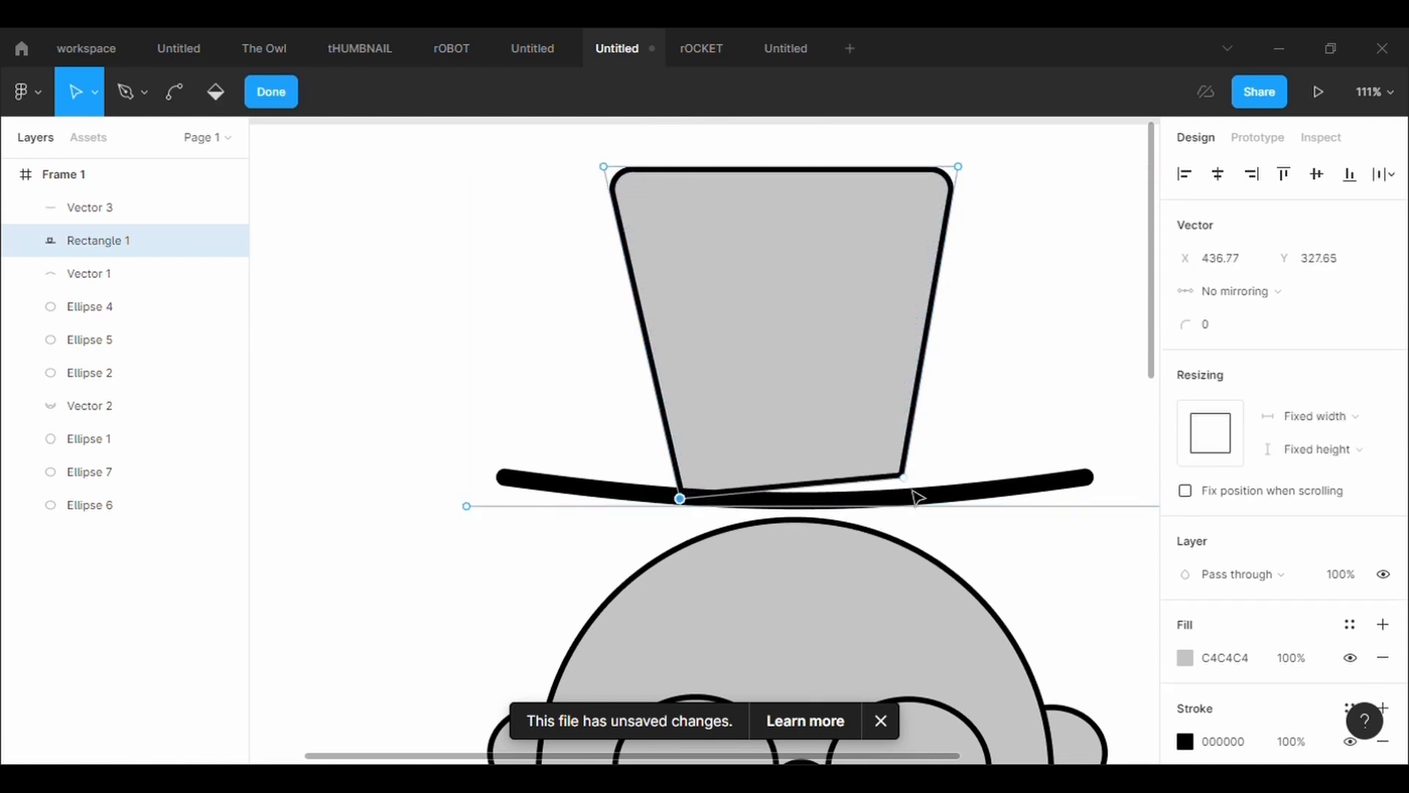
drag(911, 487, 914, 512)
key(Escape)
key(Escape)
key(Escape)
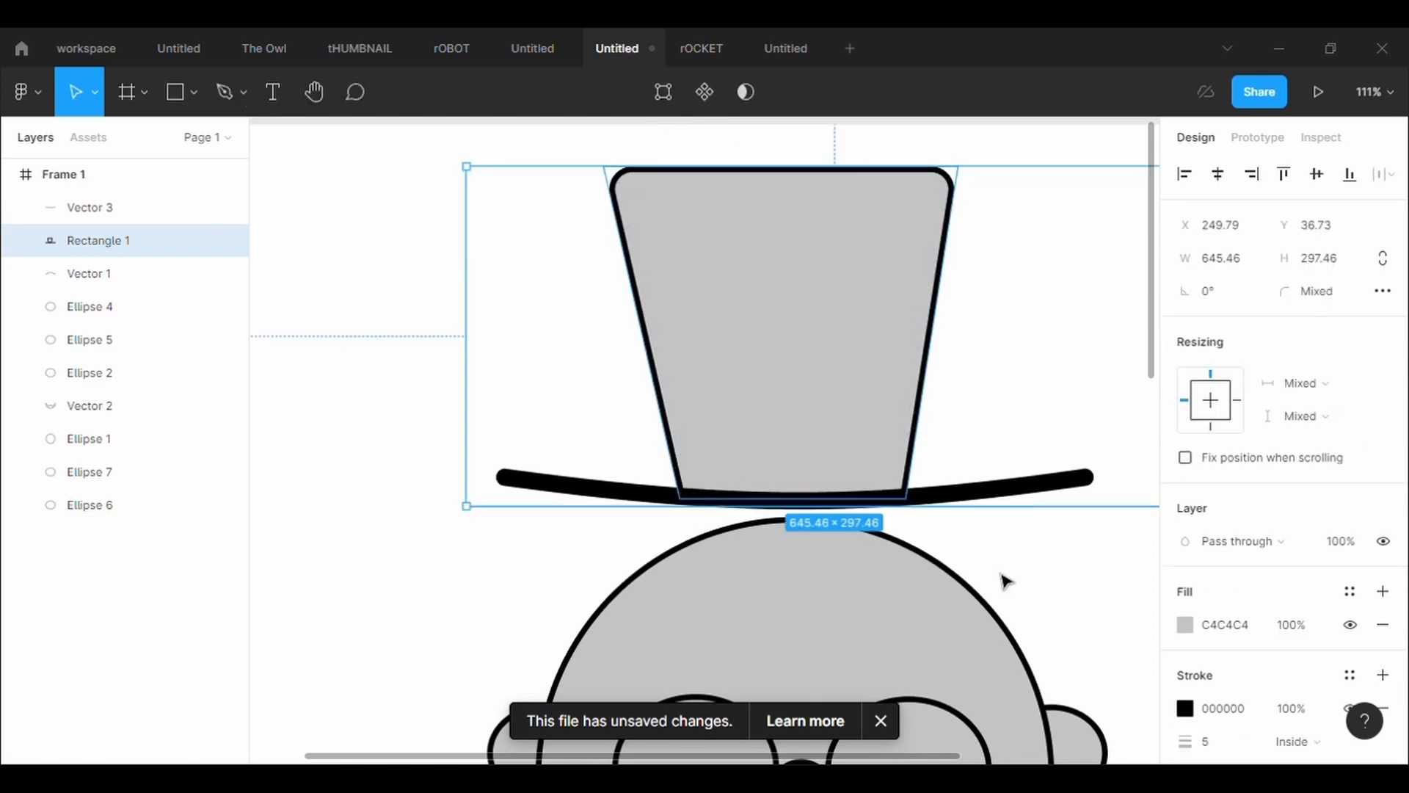
Select the hat crown together with its brim and lower both until the brim rests on the top of the head
scroll(1006, 582, down, 5)
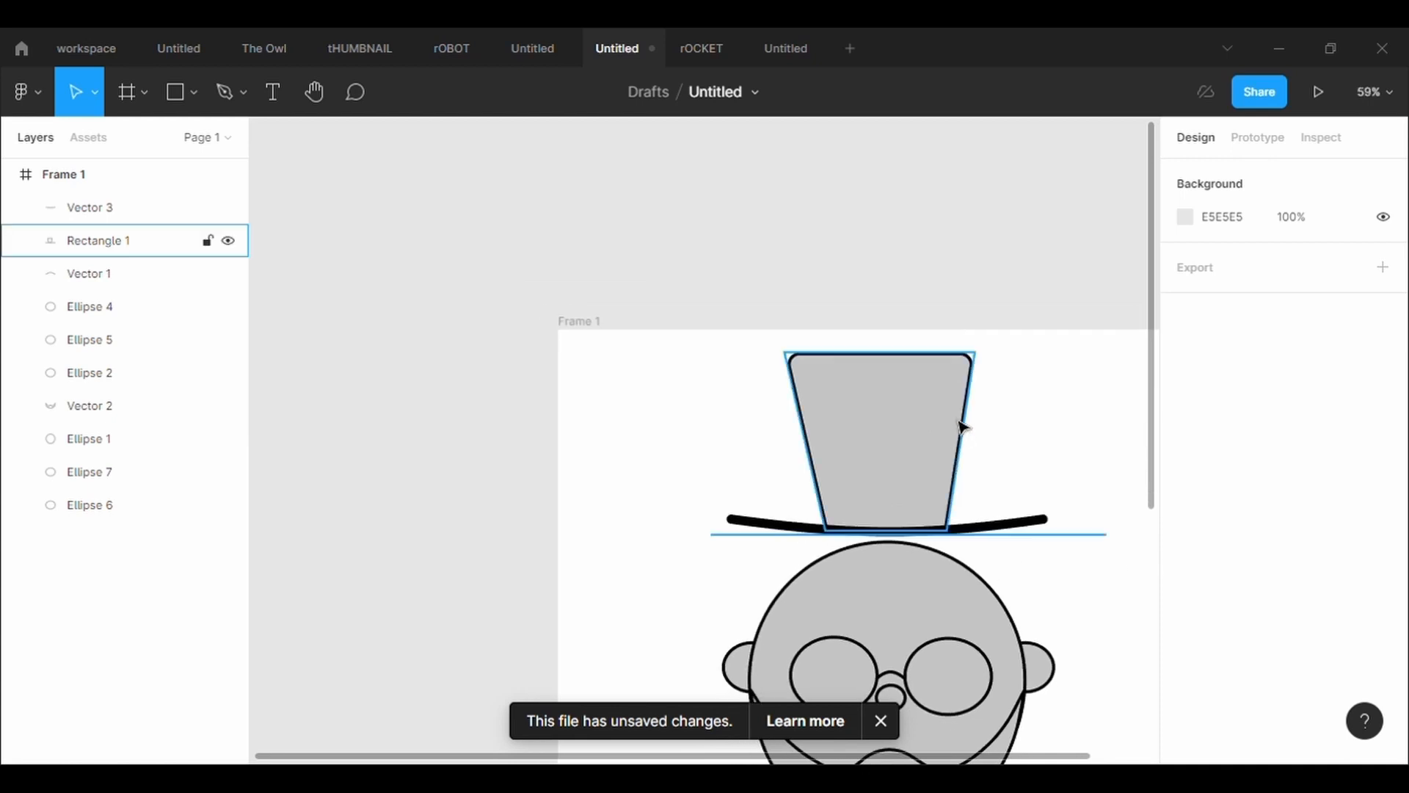
drag(682, 365, 1035, 535)
mouse_move(892, 439)
mouse_down()
mouse_move(859, 462)
mouse_move(890, 458)
mouse_up()
click(758, 462)
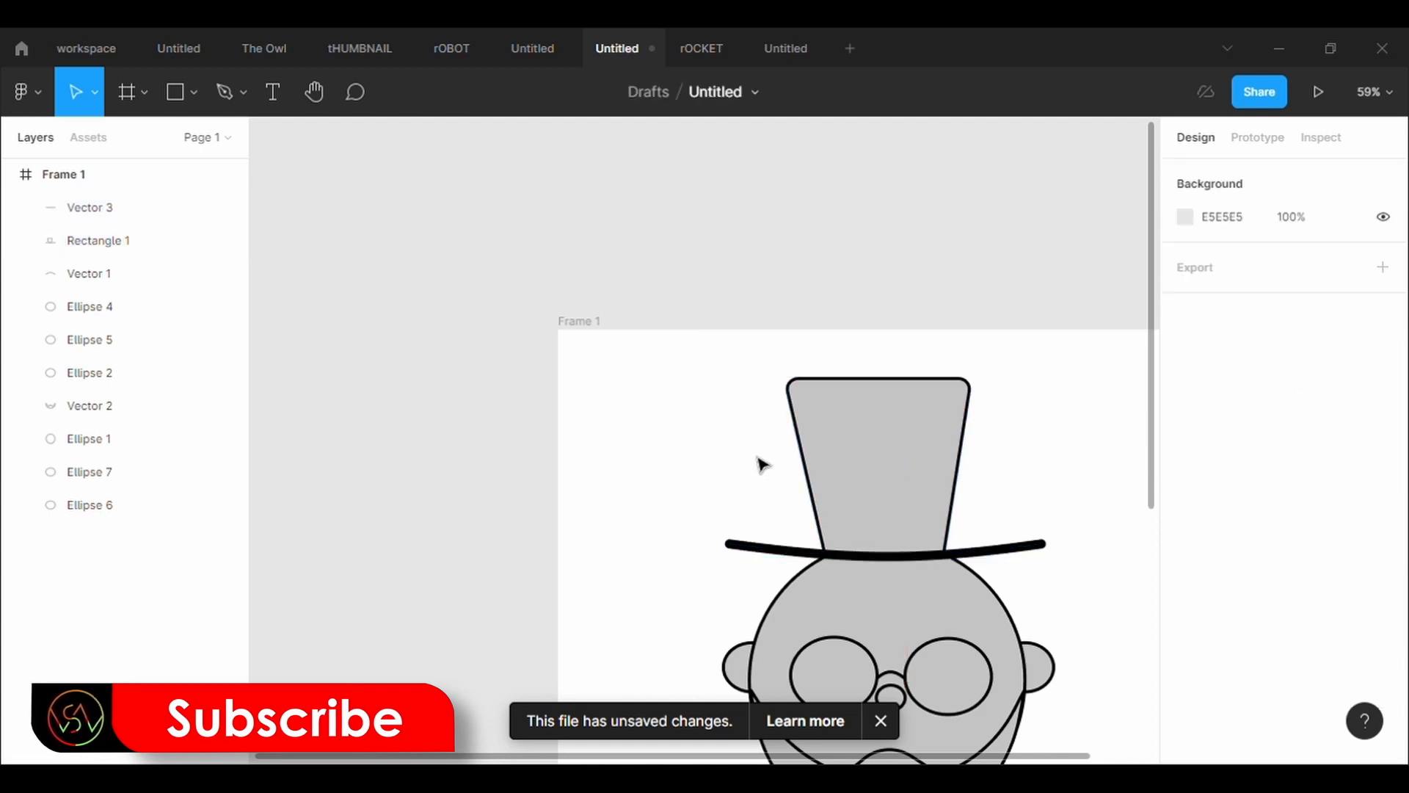
Draw the left side of a body outline with the Pen tool from the chin through shoulder, waist and hip to the frame's lower edge
scroll(760, 462, down, 5)
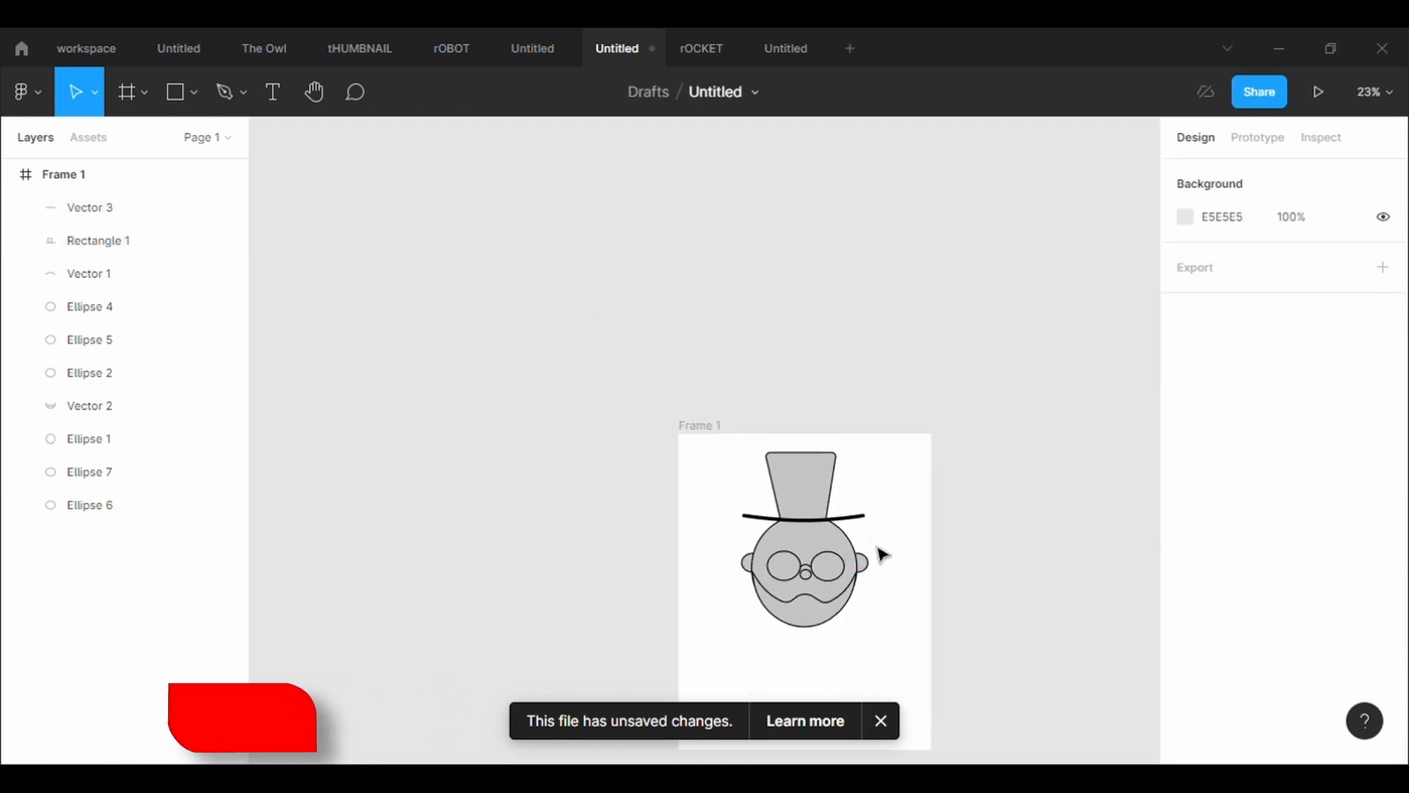
scroll(881, 554, up, 4)
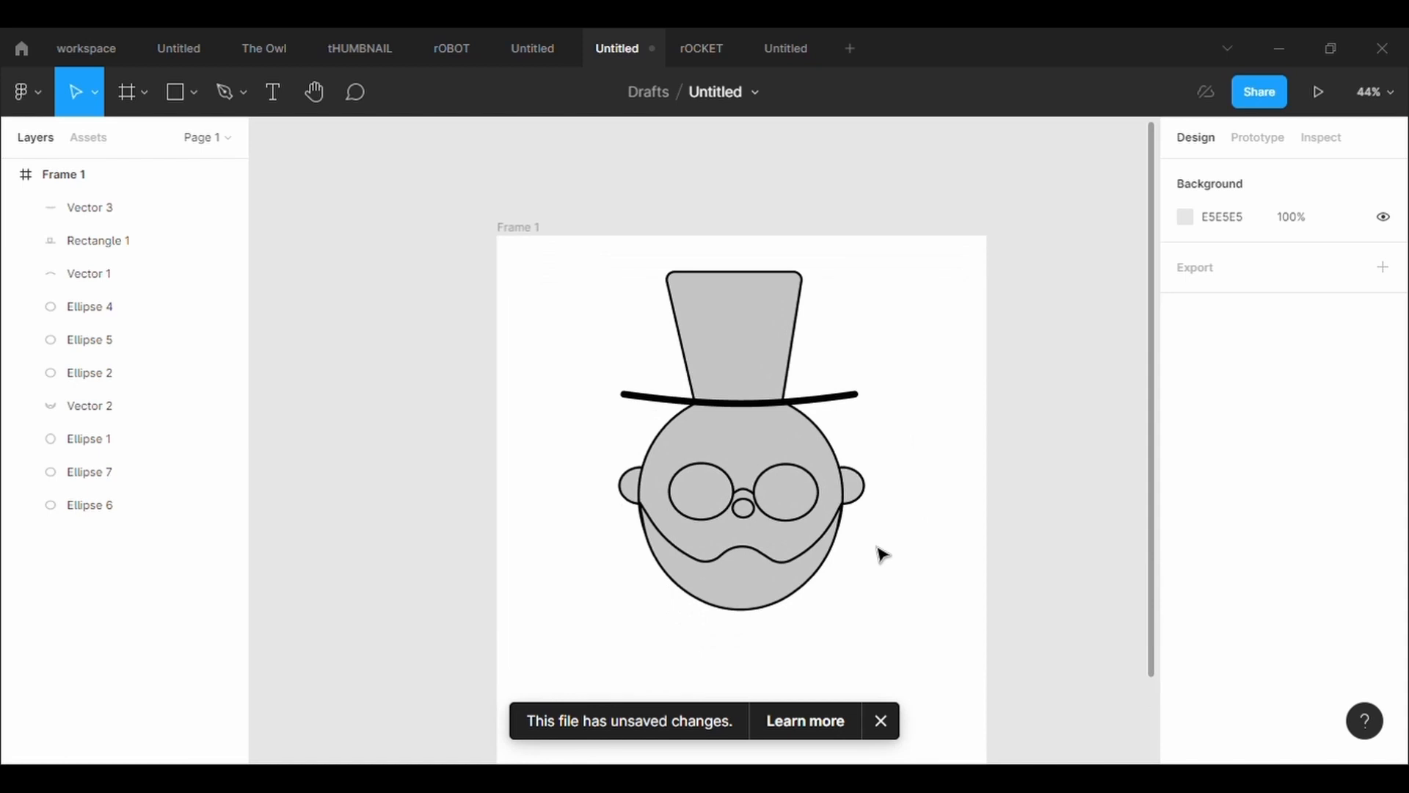
scroll(883, 555, down, 2)
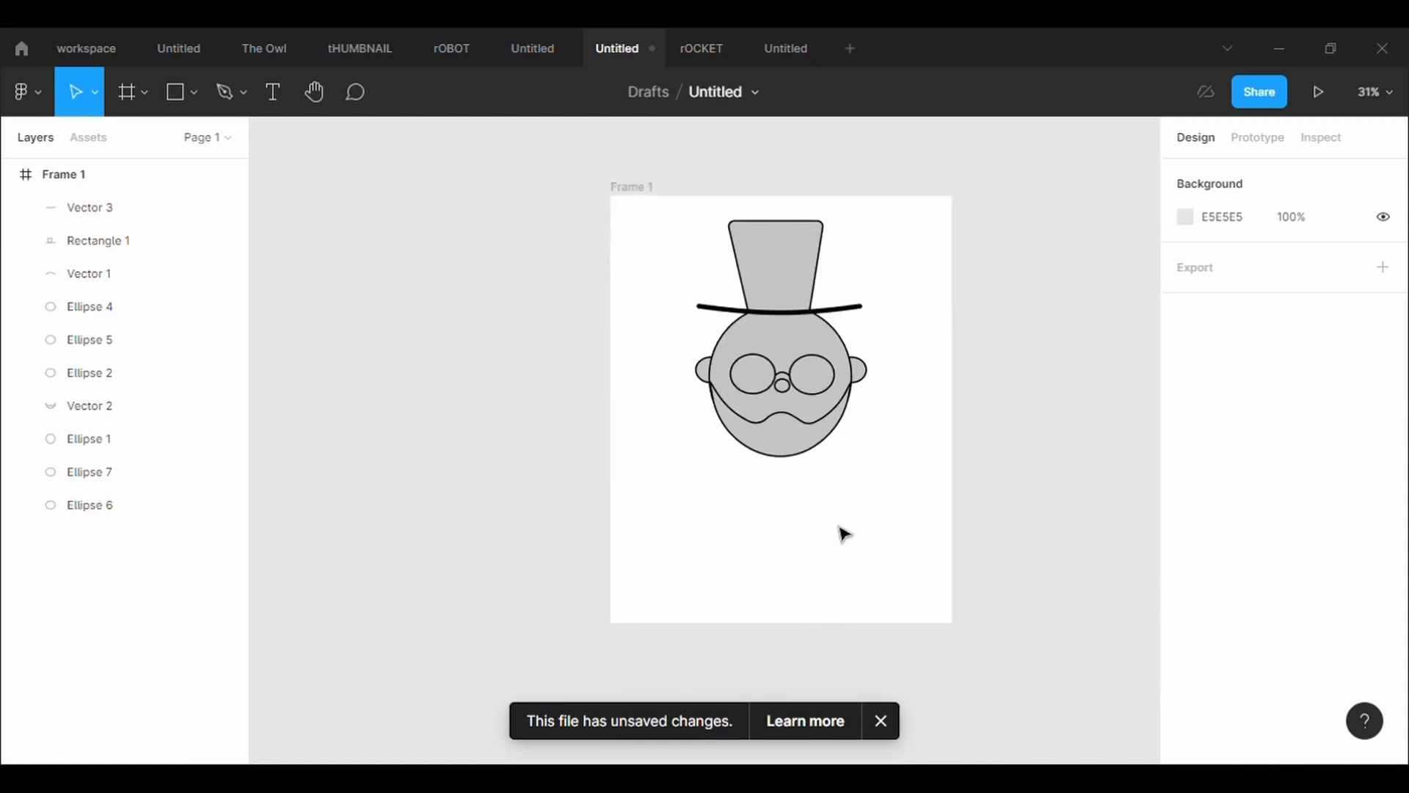
click(249, 84)
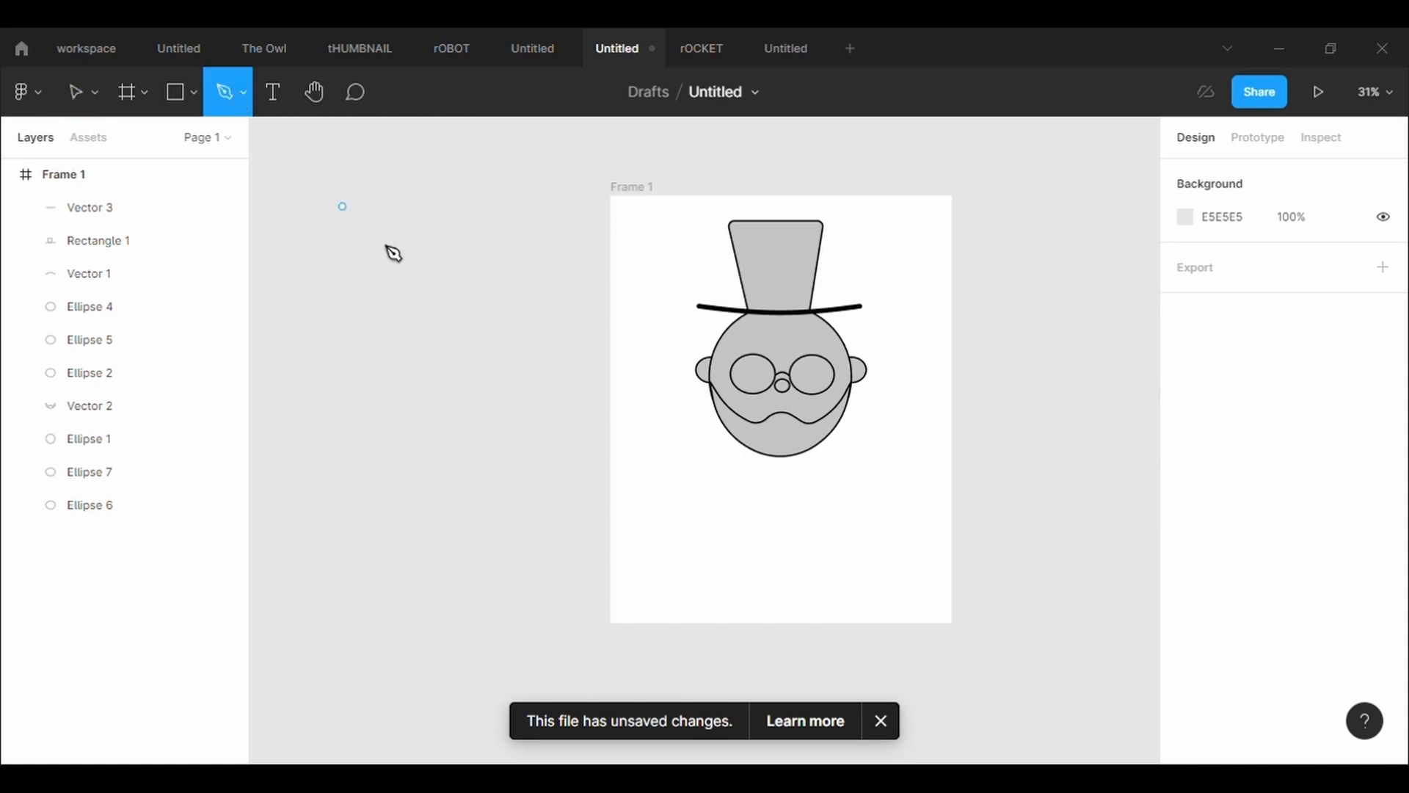
scroll(758, 481, up, 1)
click(738, 427)
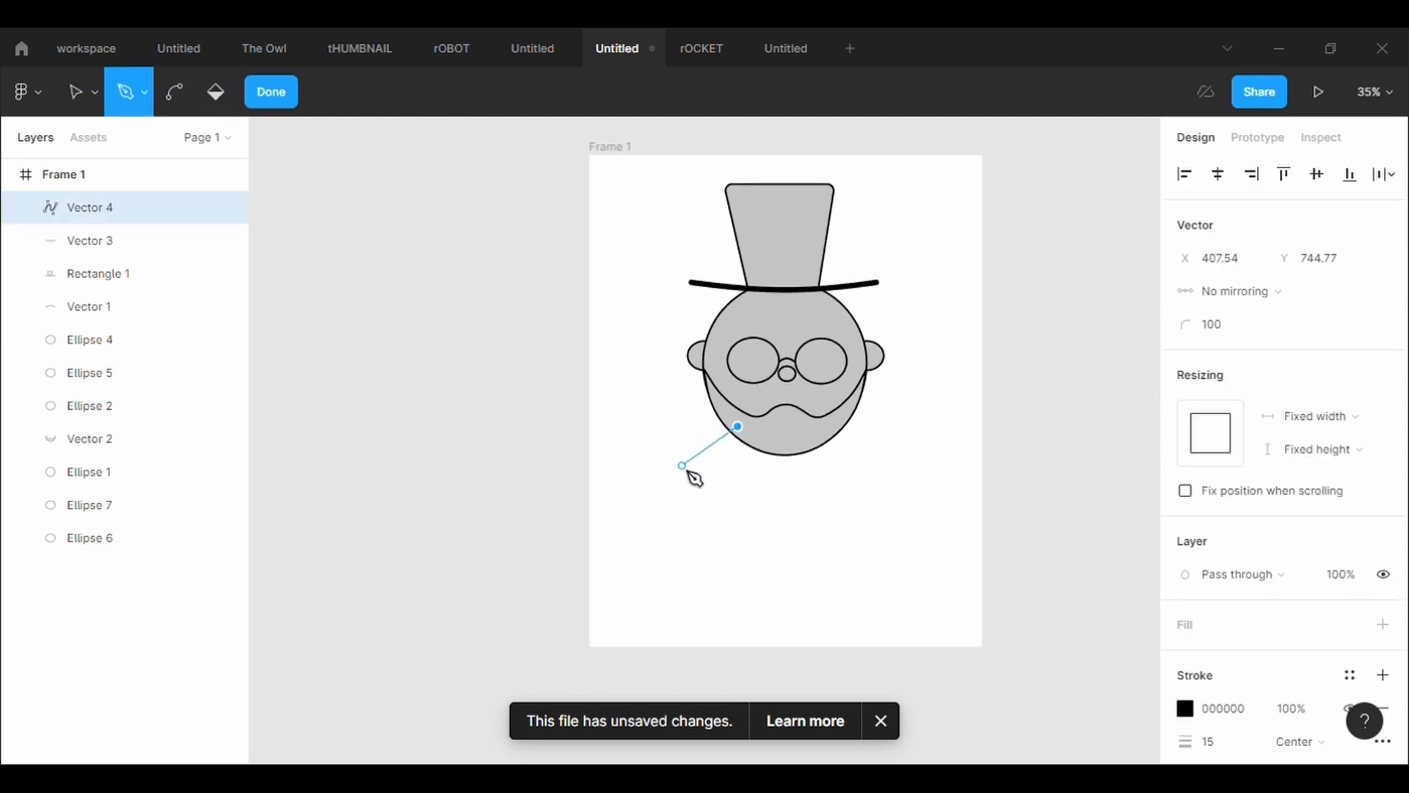
click(683, 466)
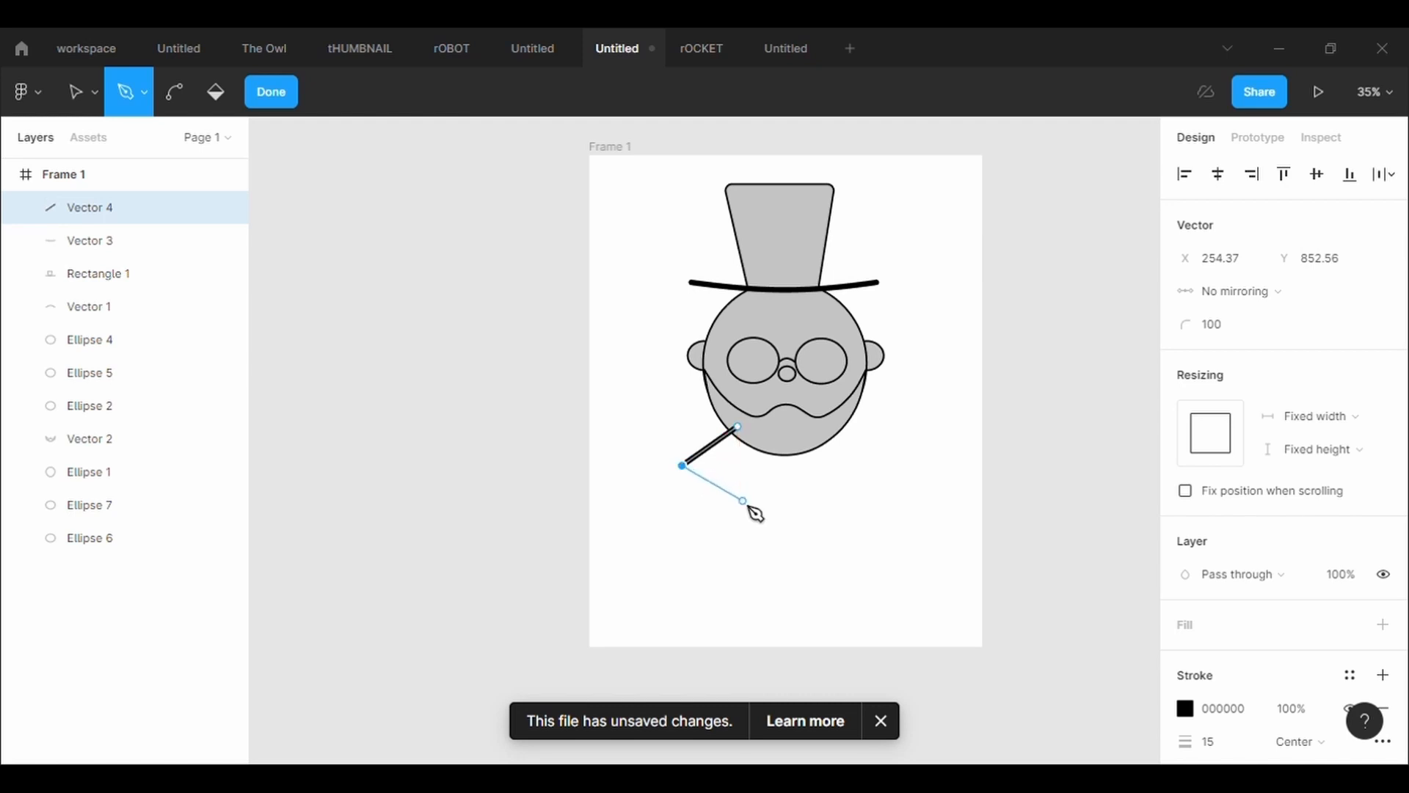
drag(743, 501, 722, 535)
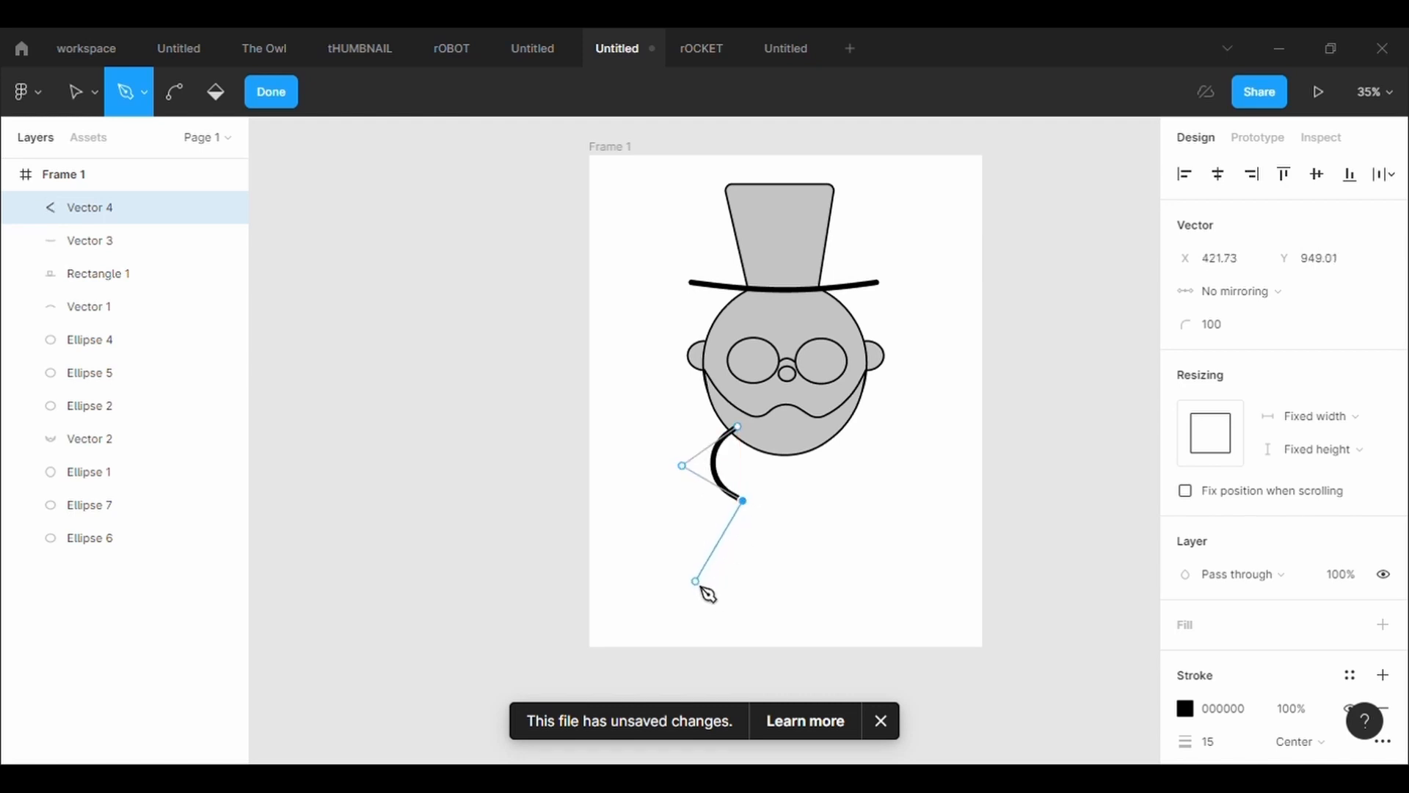
click(696, 581)
click(743, 648)
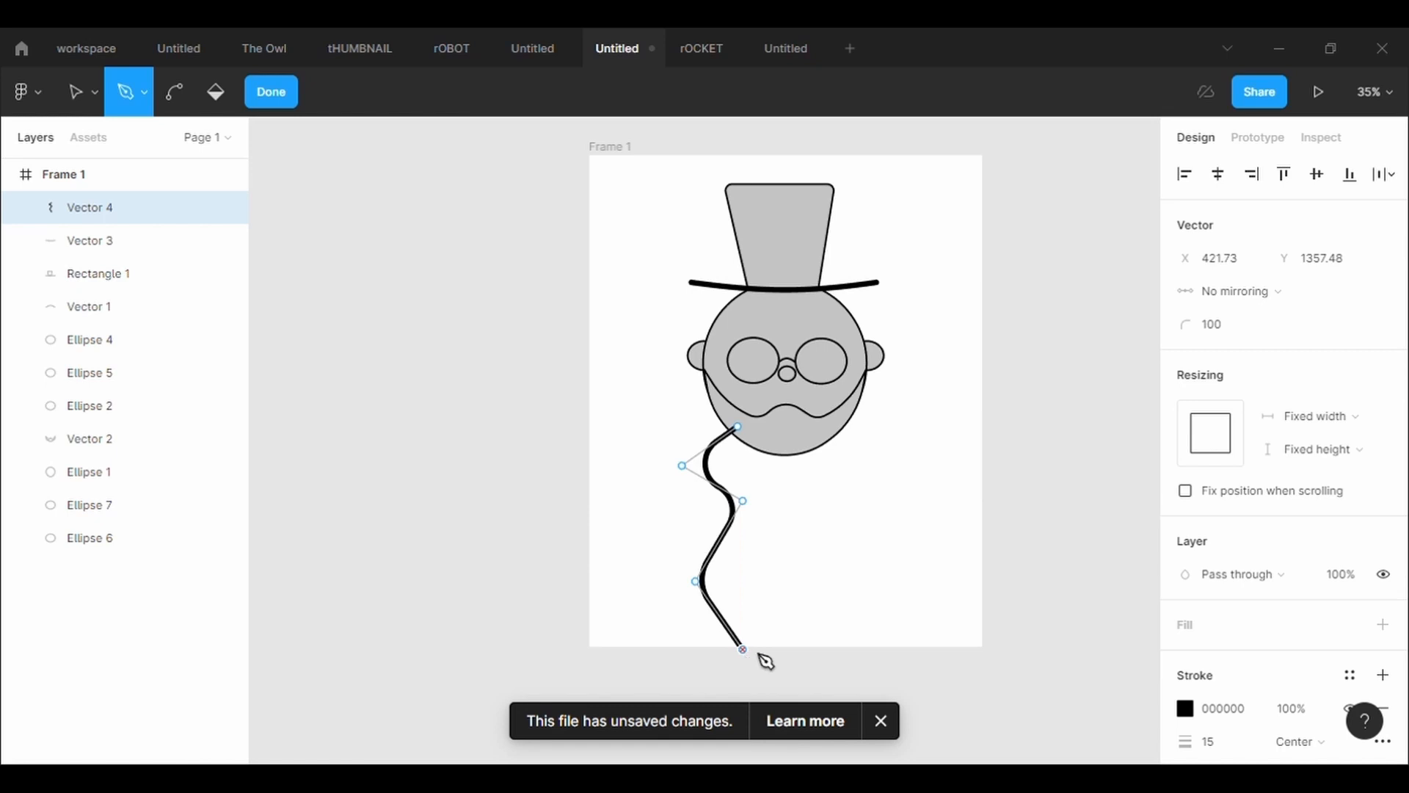
Continue the body outline along the base and up the right side, close it under the chin at about 630 × 613, and finish it
click(895, 650)
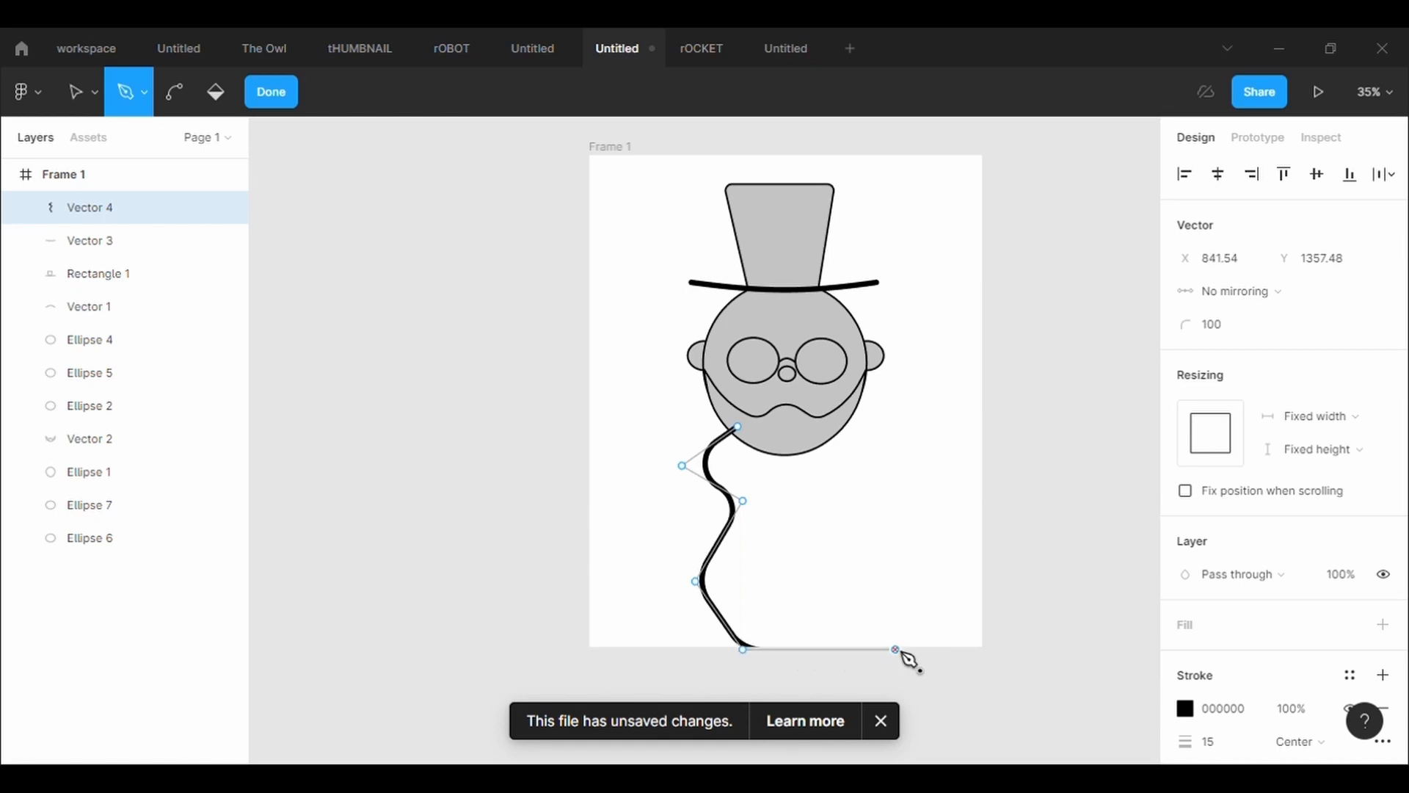
click(912, 581)
drag(858, 501, 884, 498)
click(903, 466)
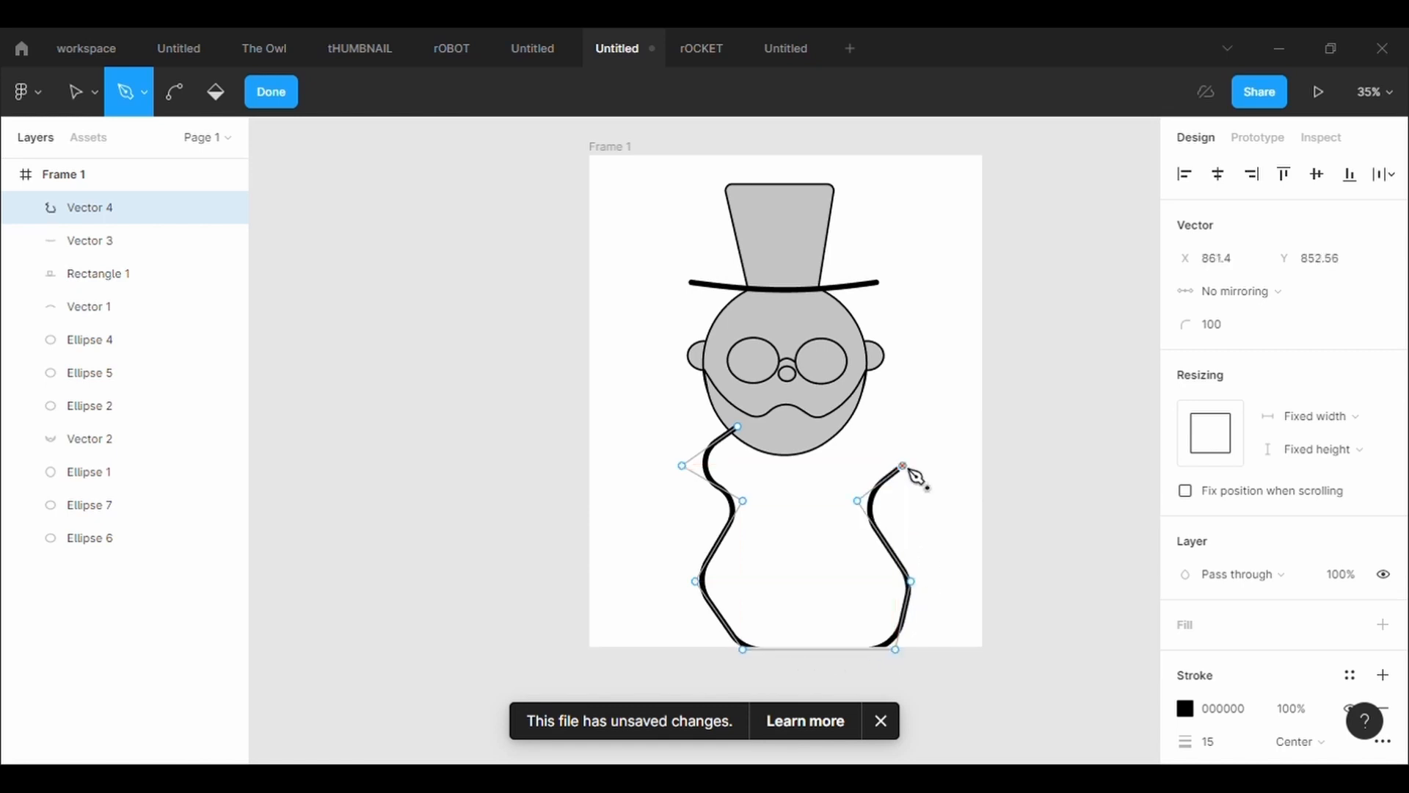
click(838, 427)
click(738, 426)
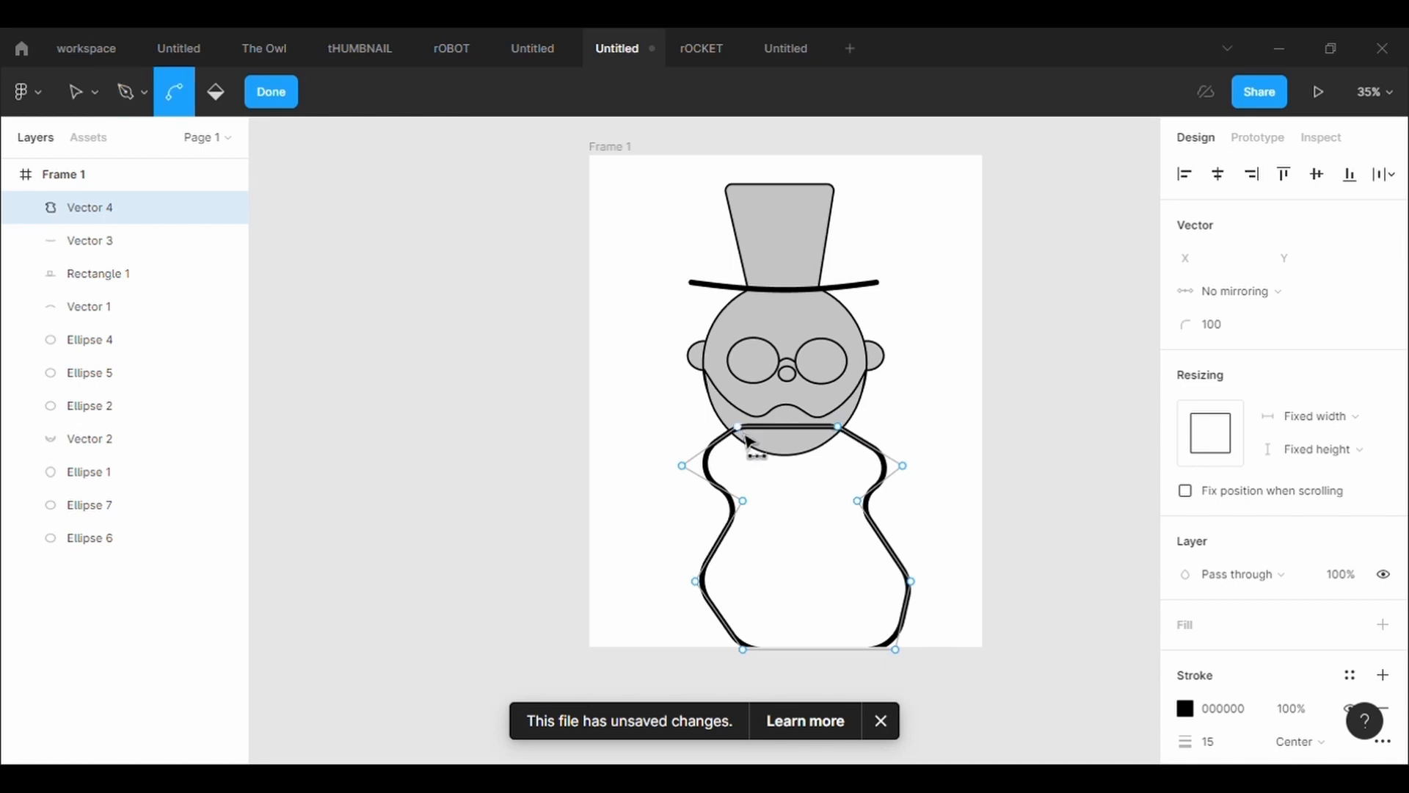
key(ctrl+z)
click(739, 428)
key(Escape)
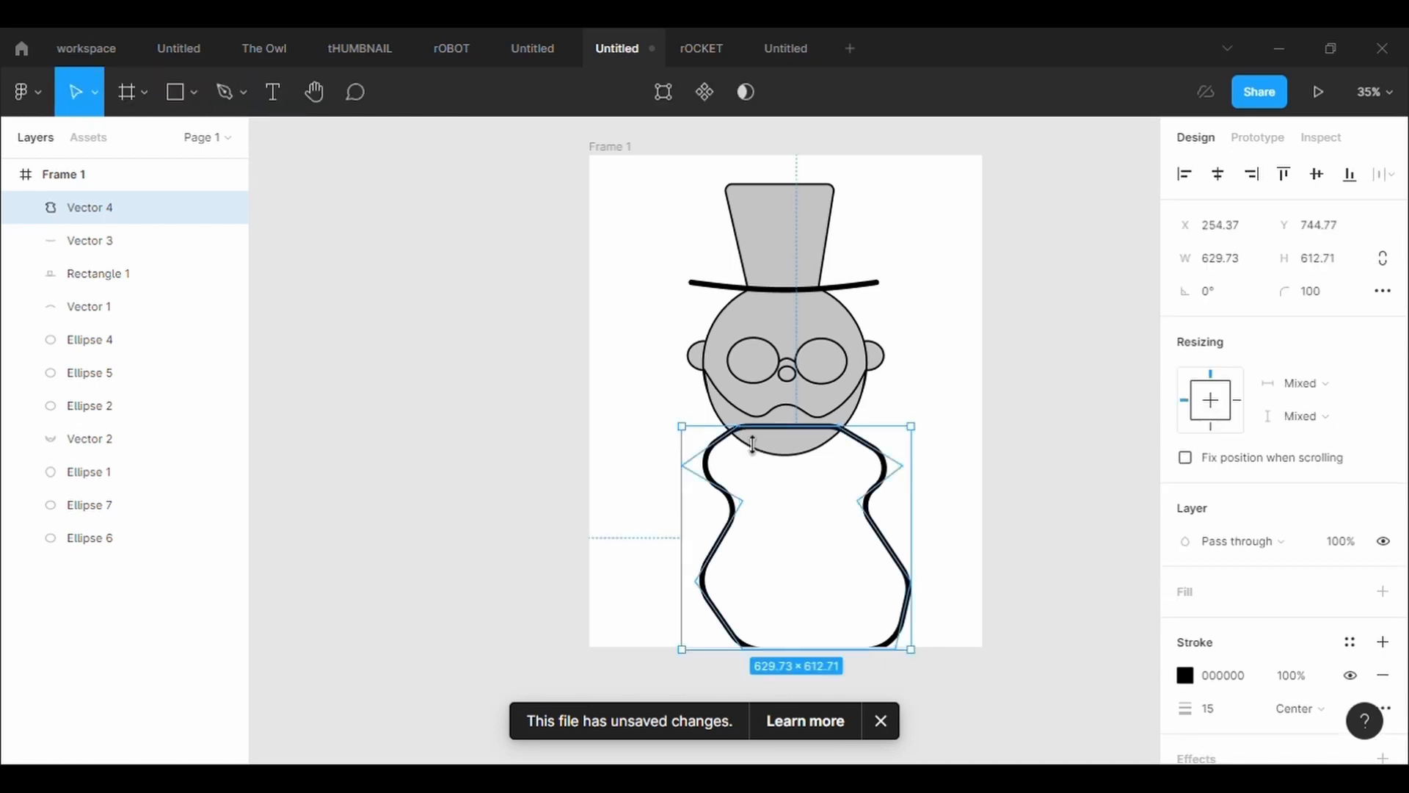
Send the body outline behind all the head and hat shapes
click(664, 92)
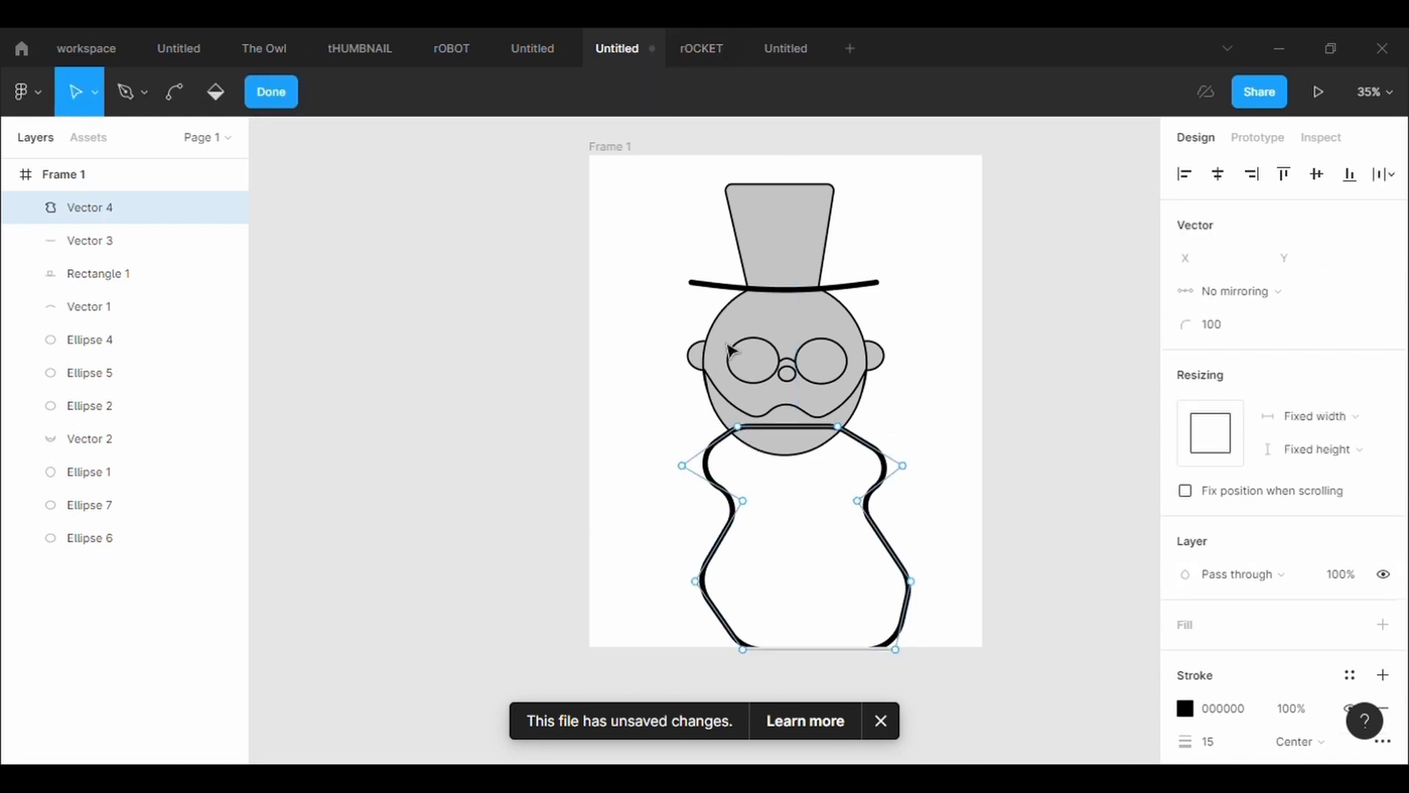
right_click(888, 481)
key(Escape)
key(Escape)
right_click(884, 486)
click(919, 367)
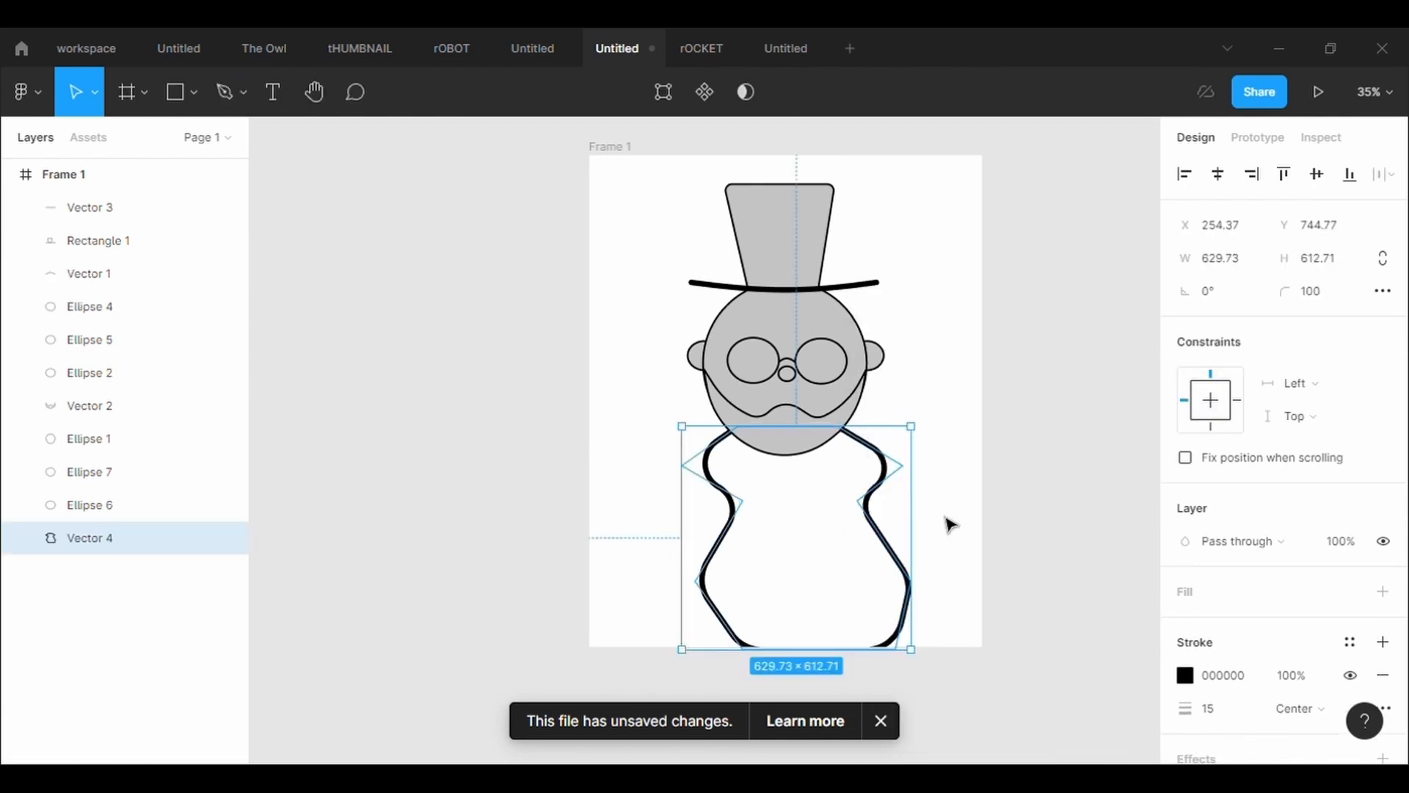
Edit the body outline and set the corner radius of its points to 500
click(663, 92)
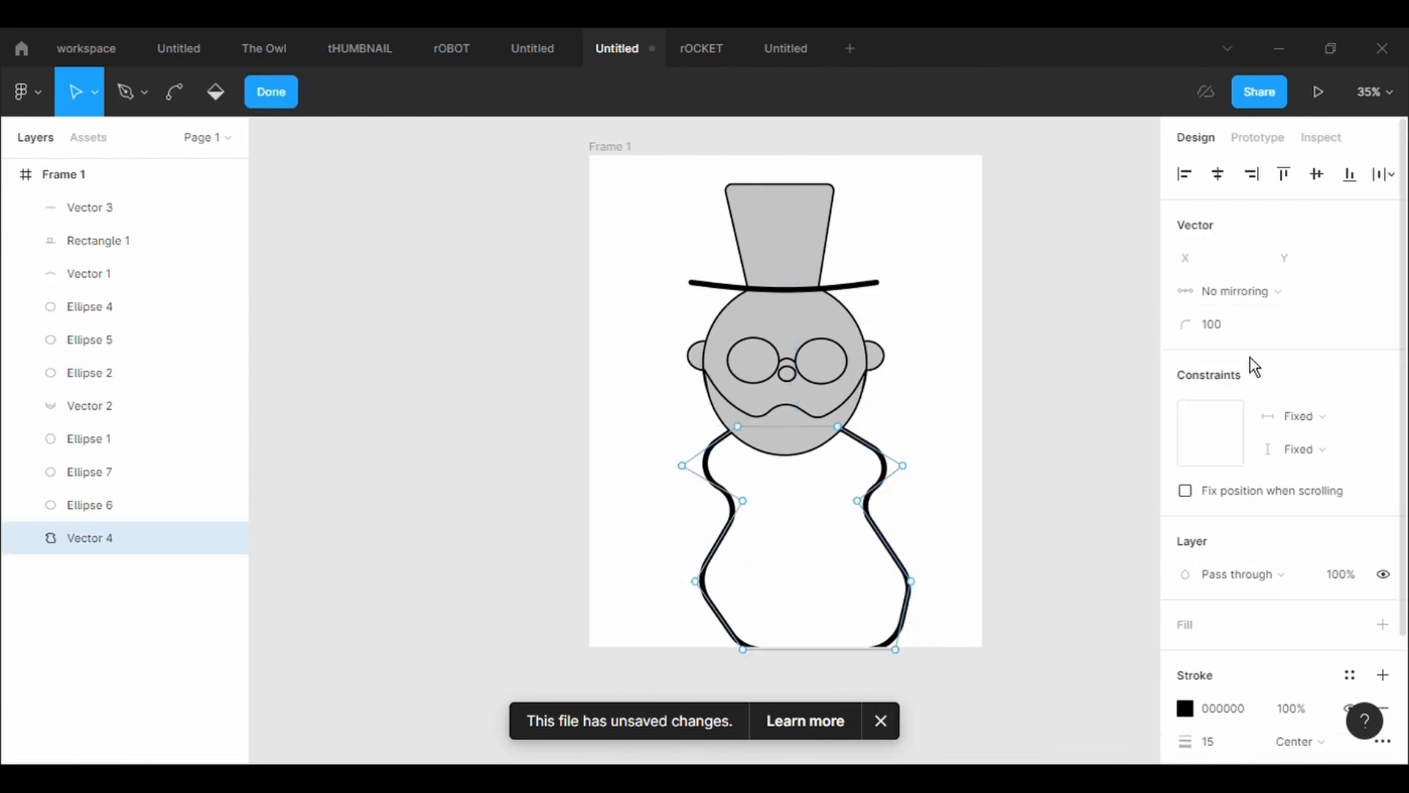
click(1249, 332)
text(500)
key(Return)
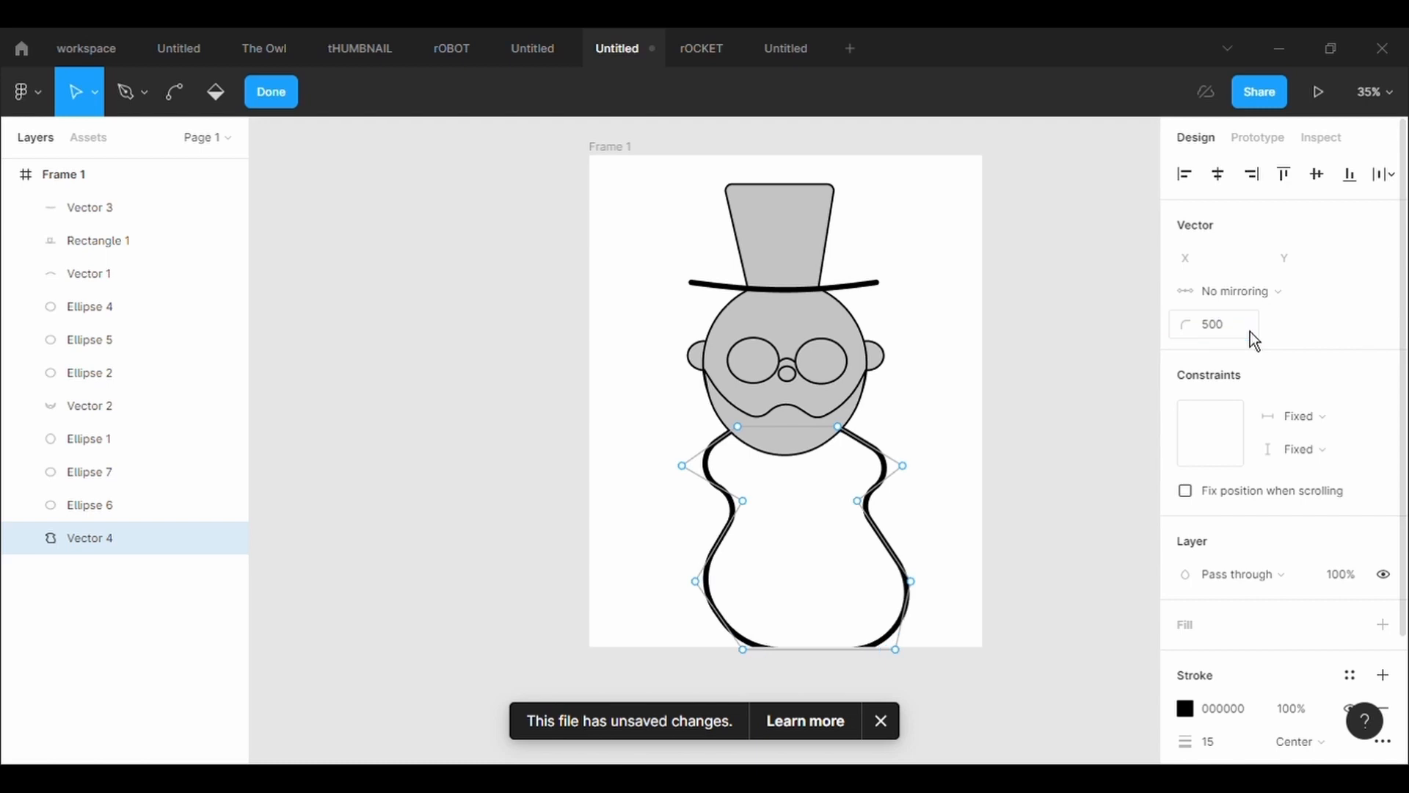
Reshape the body's shoulders and waist, raising the right shoulder point to X 841.54, Y 804.34 and moving the left shoulder and waist points outward
click(917, 477)
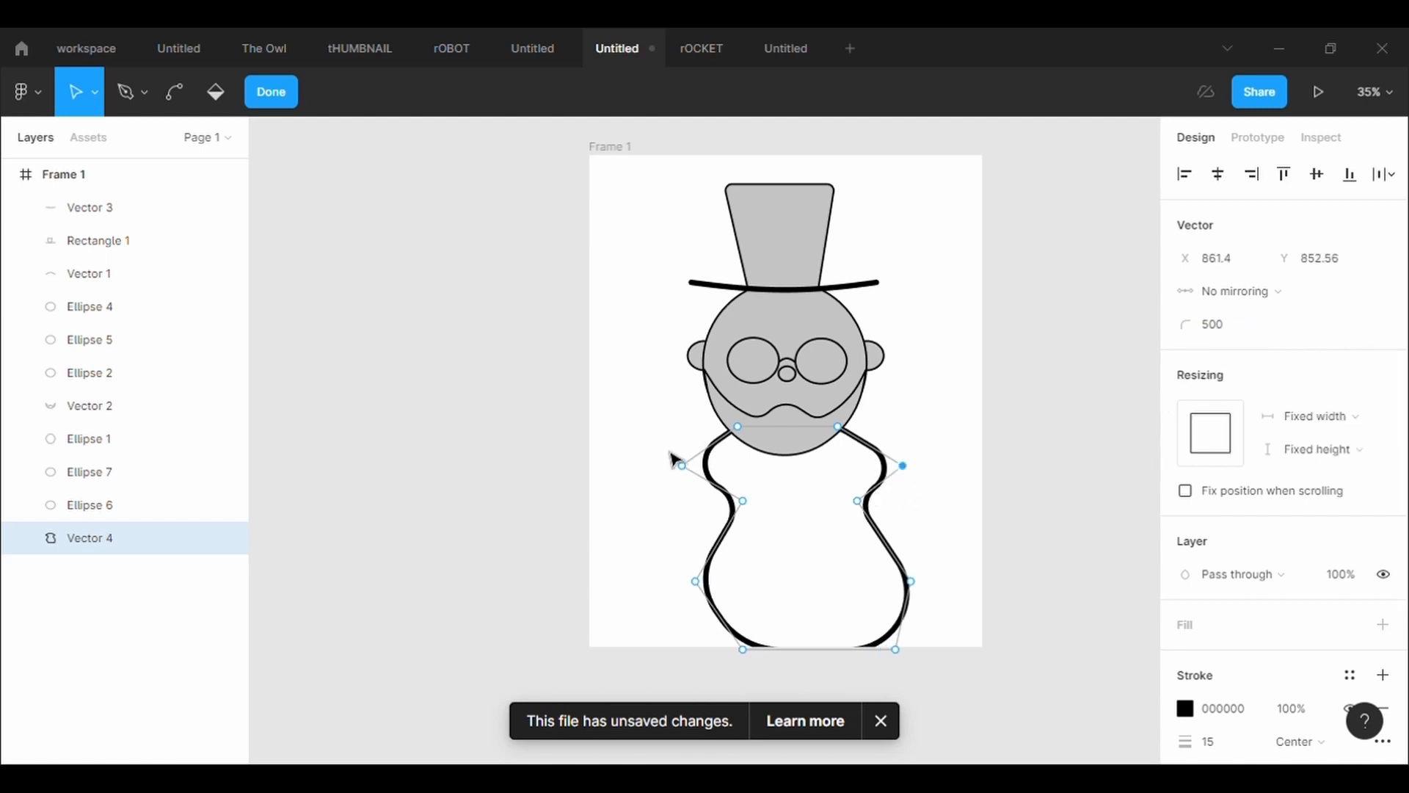
drag(698, 474, 694, 449)
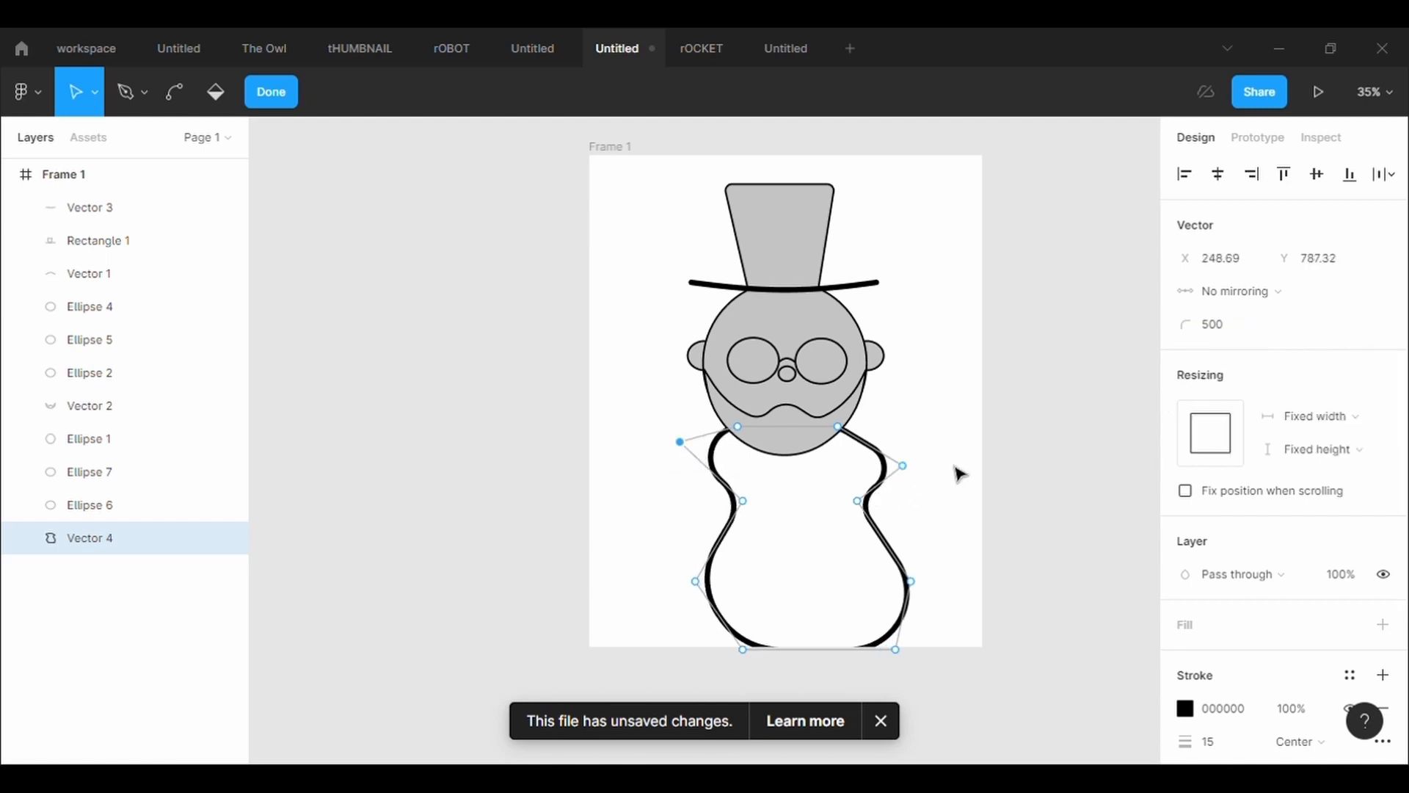
mouse_move(906, 469)
mouse_down()
mouse_move(880, 461)
mouse_move(908, 447)
mouse_move(887, 448)
mouse_up()
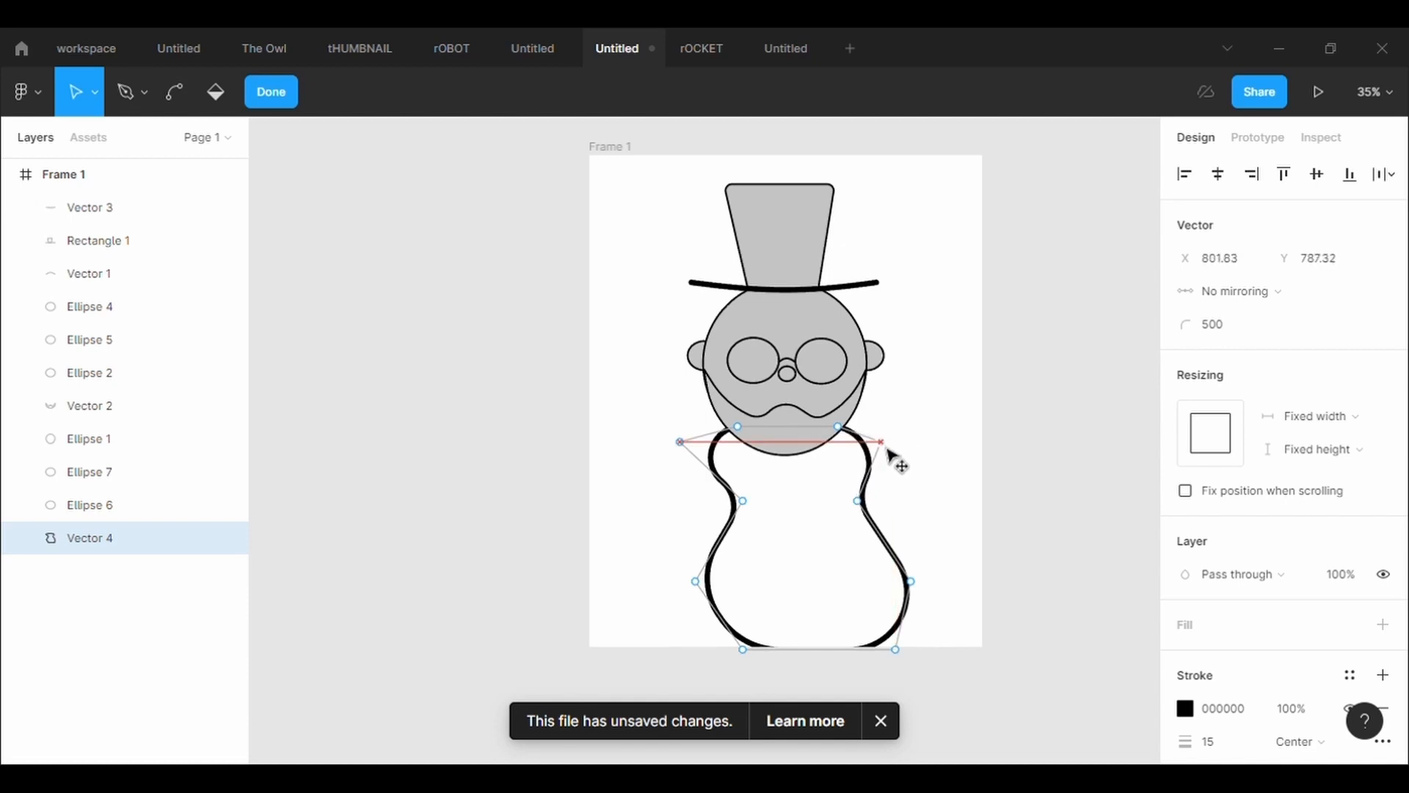
drag(868, 519, 908, 462)
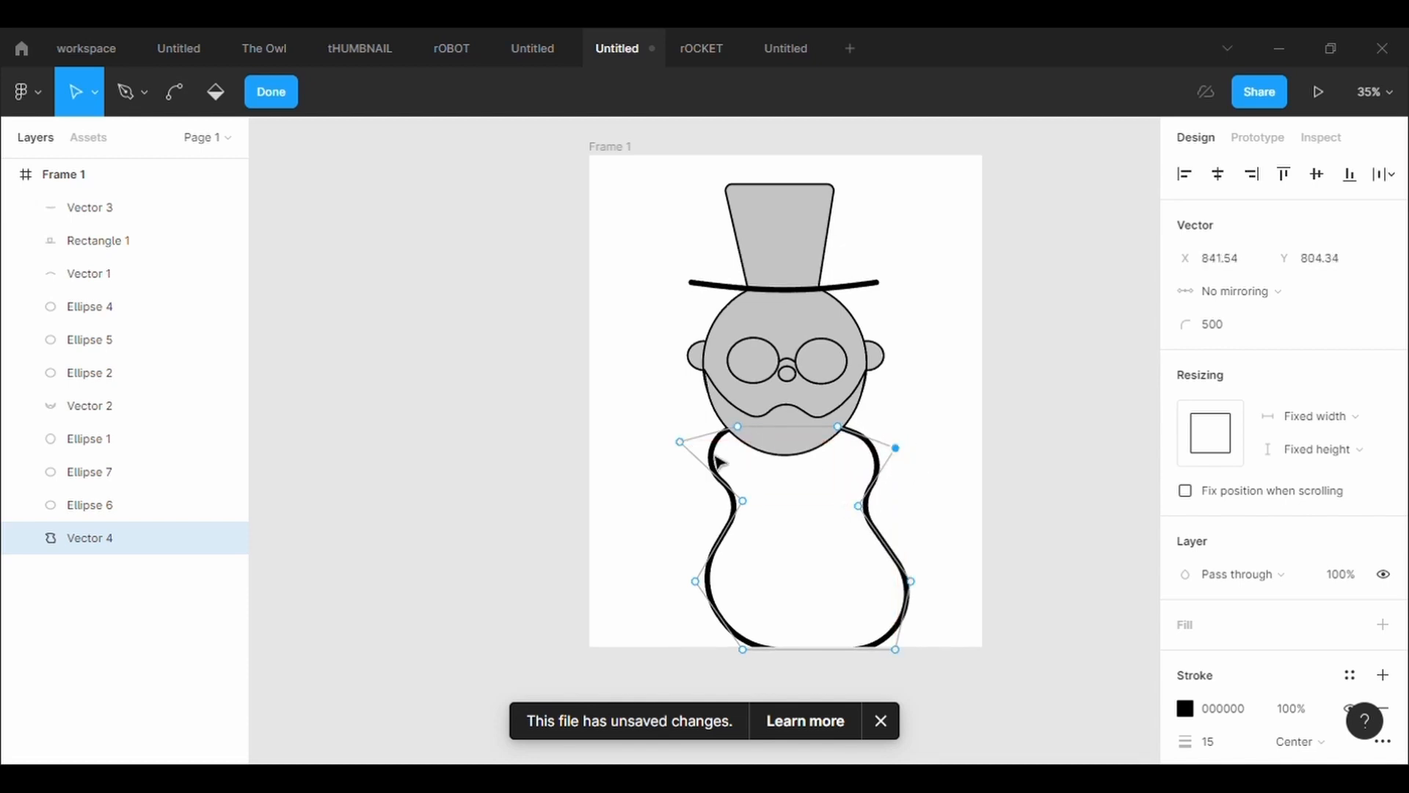
drag(680, 442, 664, 456)
drag(744, 502, 730, 509)
Move the body's right hip point inward to X 804.67, Y 1116.37 and set the outline's stroke width to 5
click(911, 582)
drag(914, 590, 885, 569)
click(1241, 743)
key(BackSpace)
text(5)
key(Return)
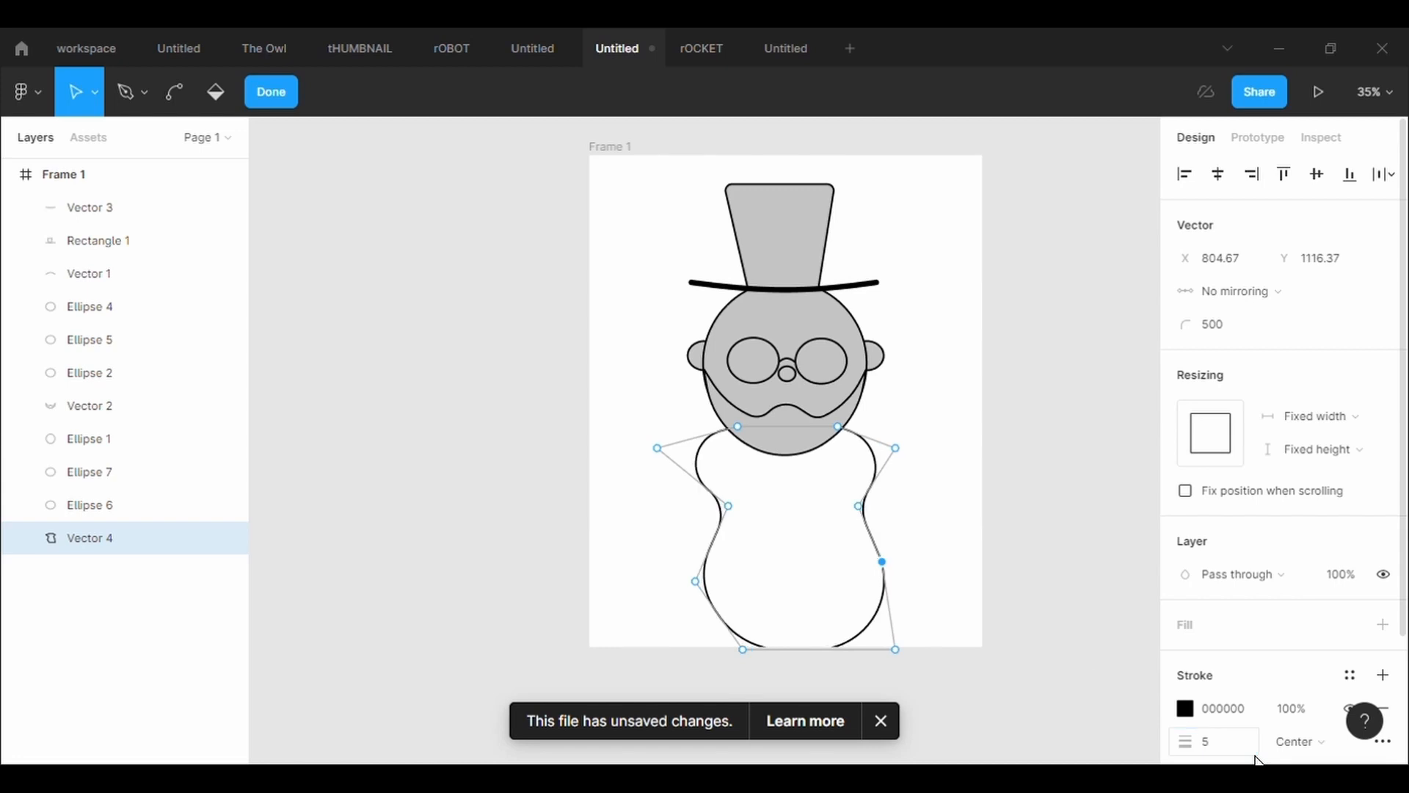
Move the body's bottom points under the hips, the left to X 291.24, Y 1448.25 and the right to X 804.67, and set both corner radii to 0
drag(900, 656, 887, 659)
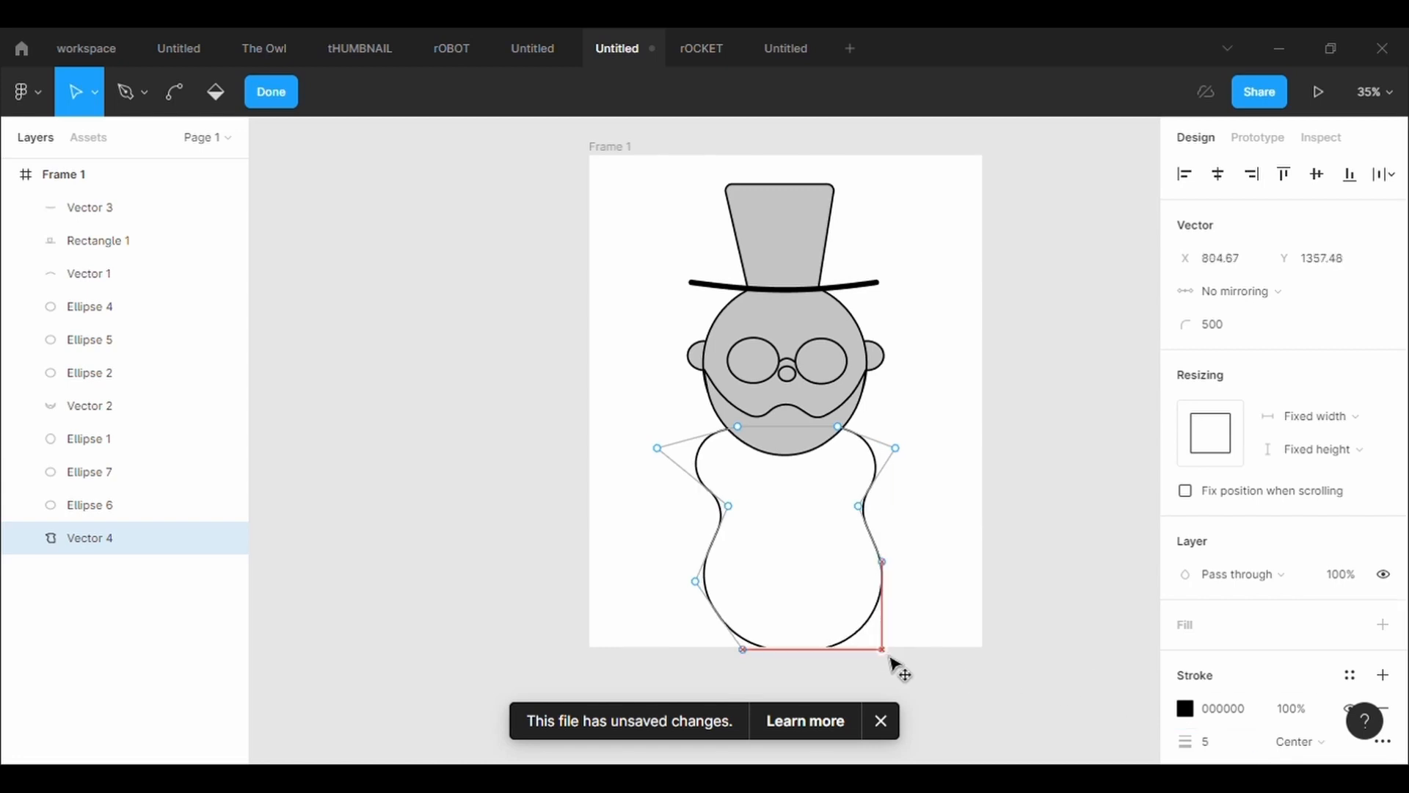
drag(742, 650, 696, 683)
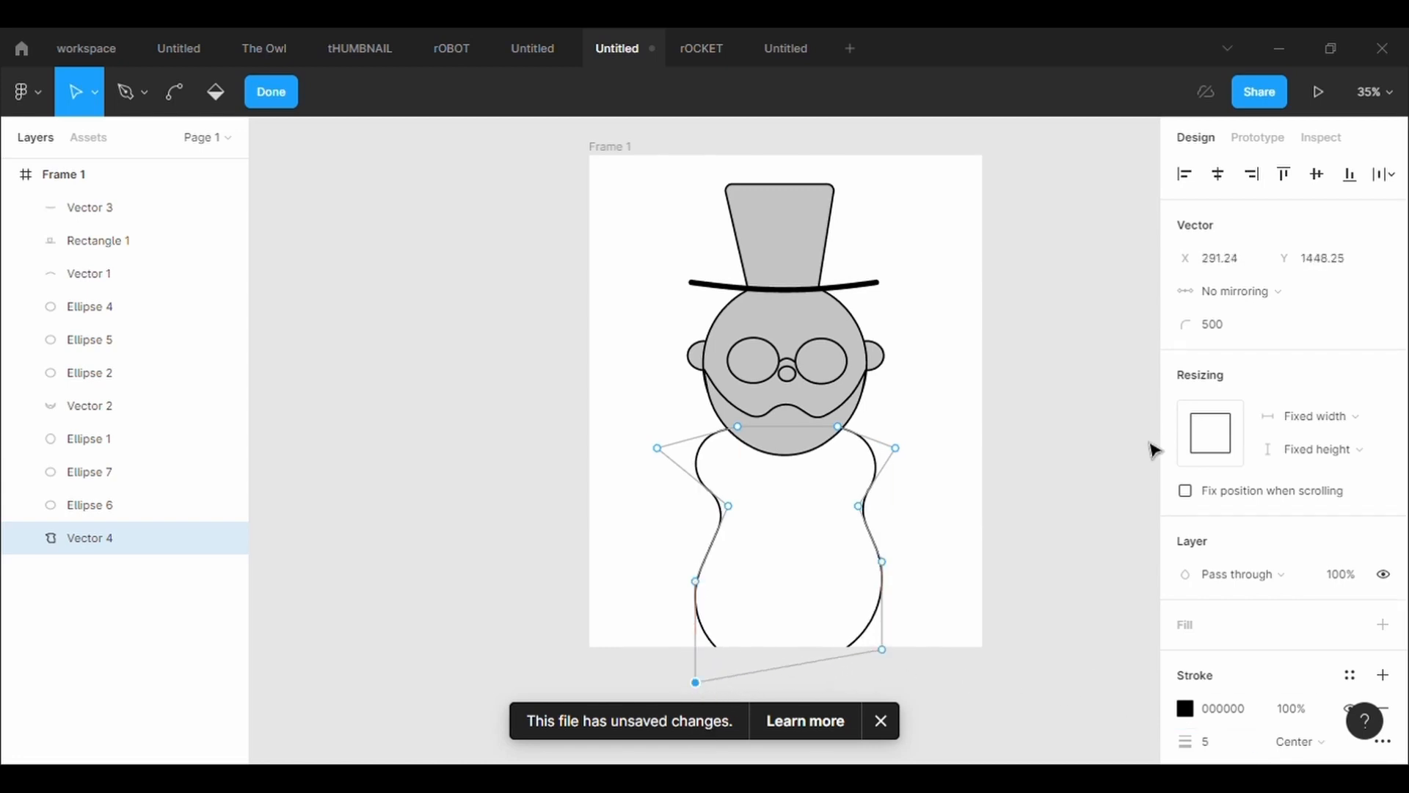
click(1213, 325)
text(0)
key(Return)
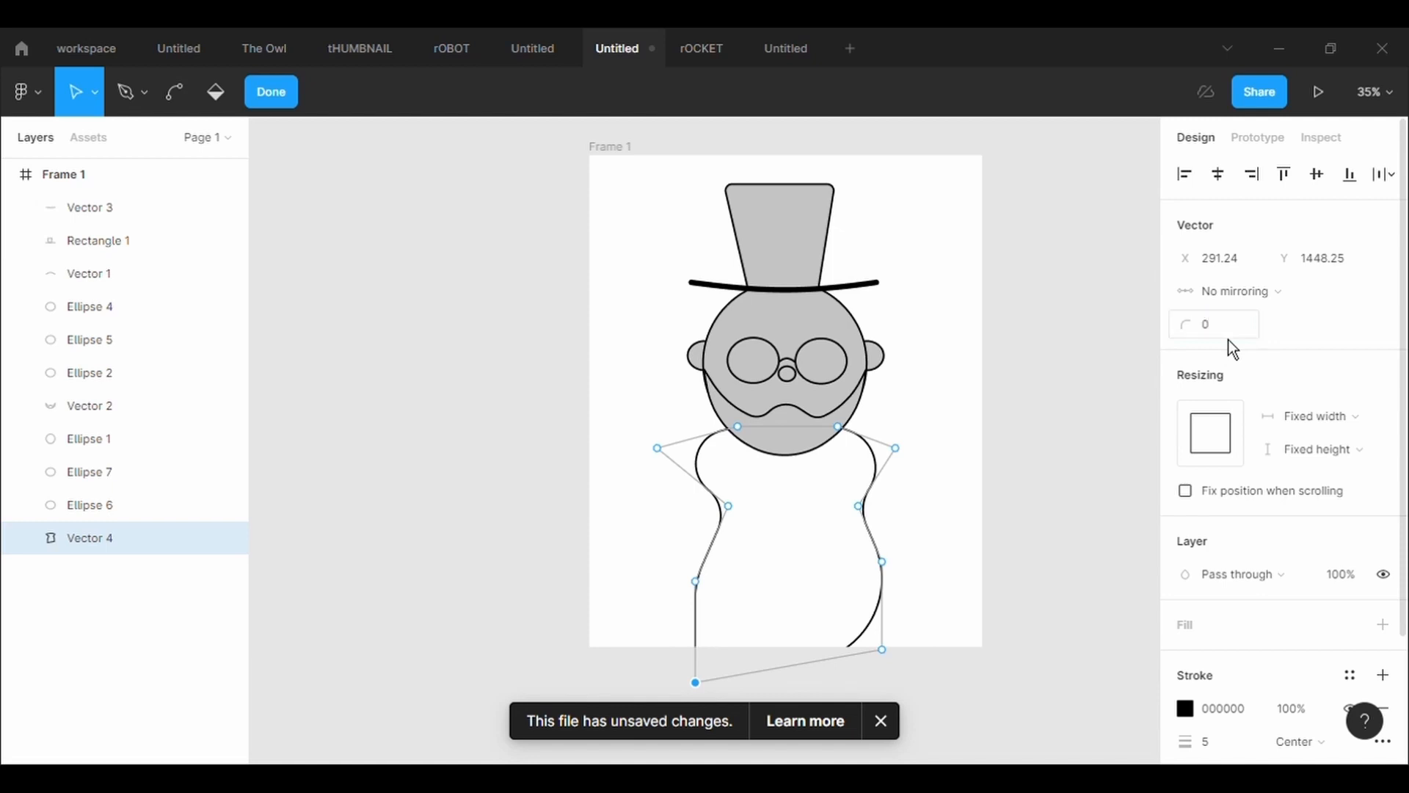
click(883, 650)
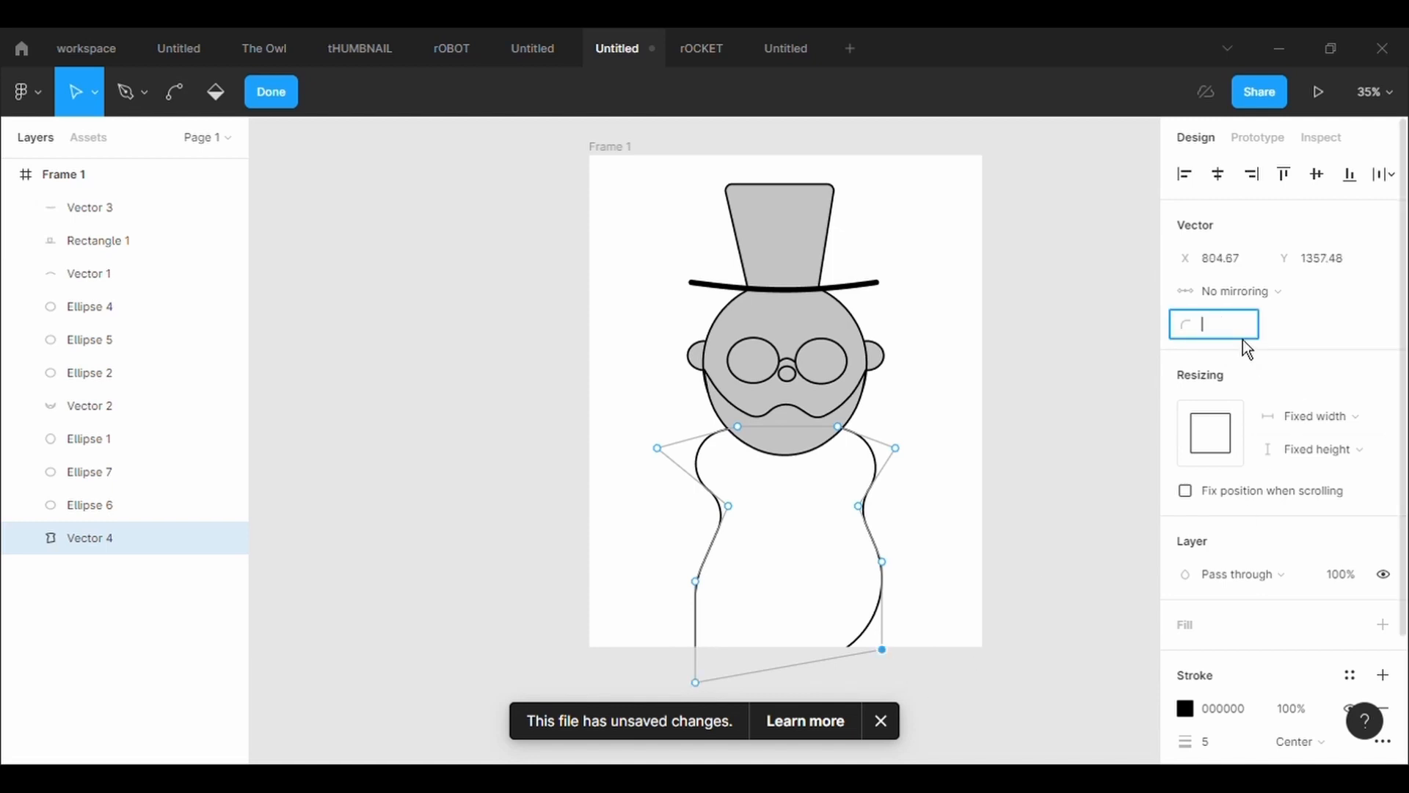
text(0)
key(Return)
Adjust the body's right side with the hip at X 818.85, Y 1170.26, bottom corner at Y 1448.25 and shoulder at X 903.95, and finish editing
mouse_move(889, 568)
mouse_down()
mouse_move(890, 616)
mouse_move(894, 589)
mouse_up()
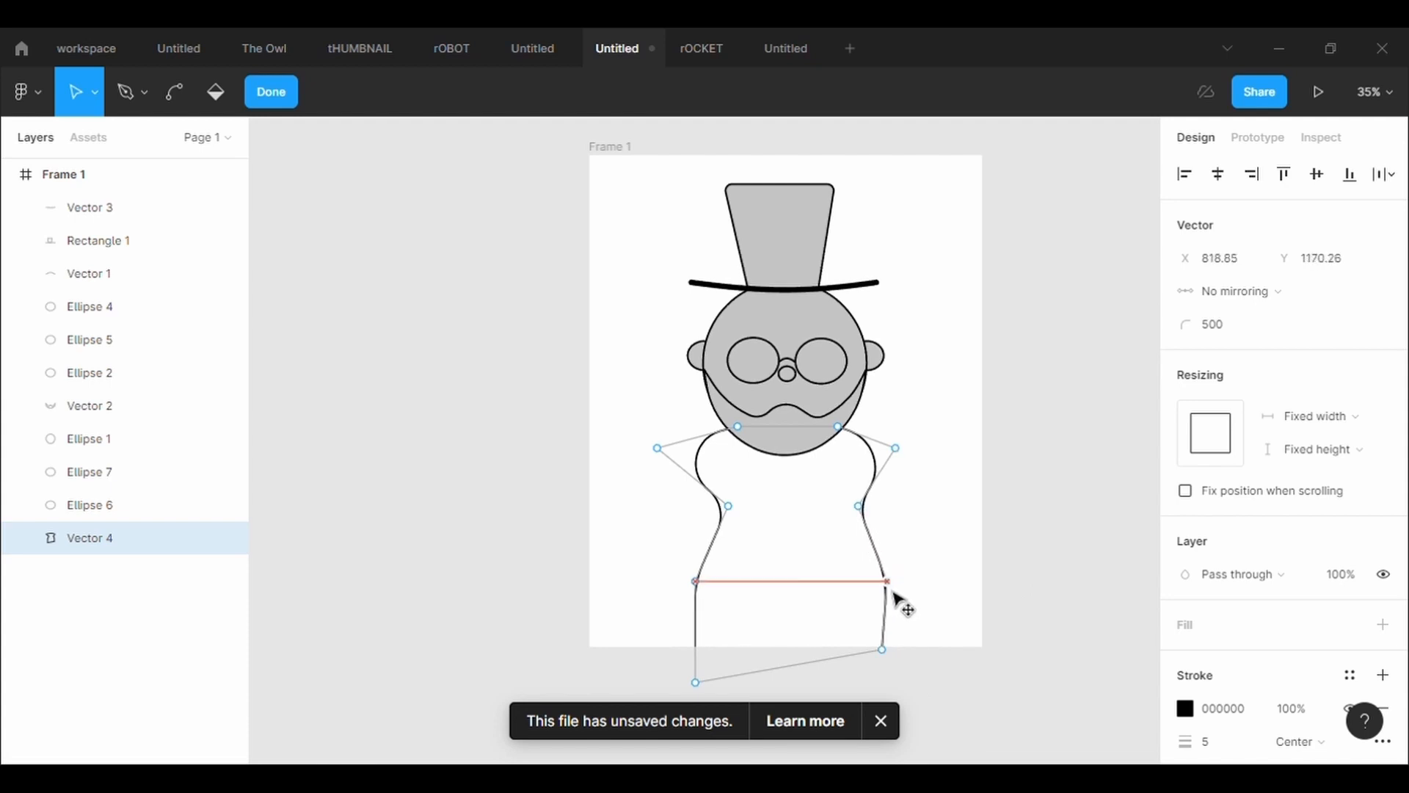
drag(883, 651, 890, 689)
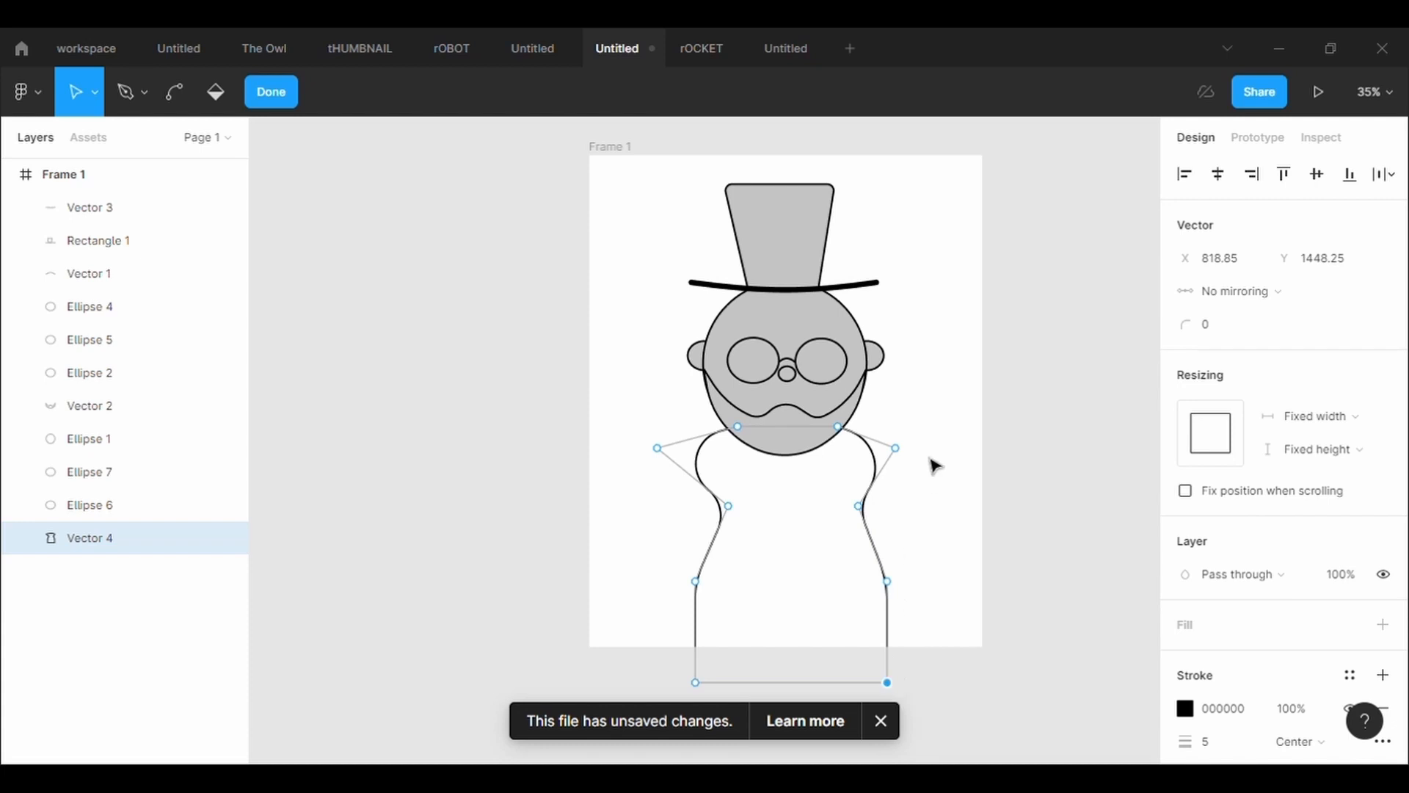
mouse_move(860, 506)
mouse_down()
mouse_move(854, 523)
mouse_move(881, 526)
mouse_move(863, 506)
mouse_up()
drag(897, 448, 925, 458)
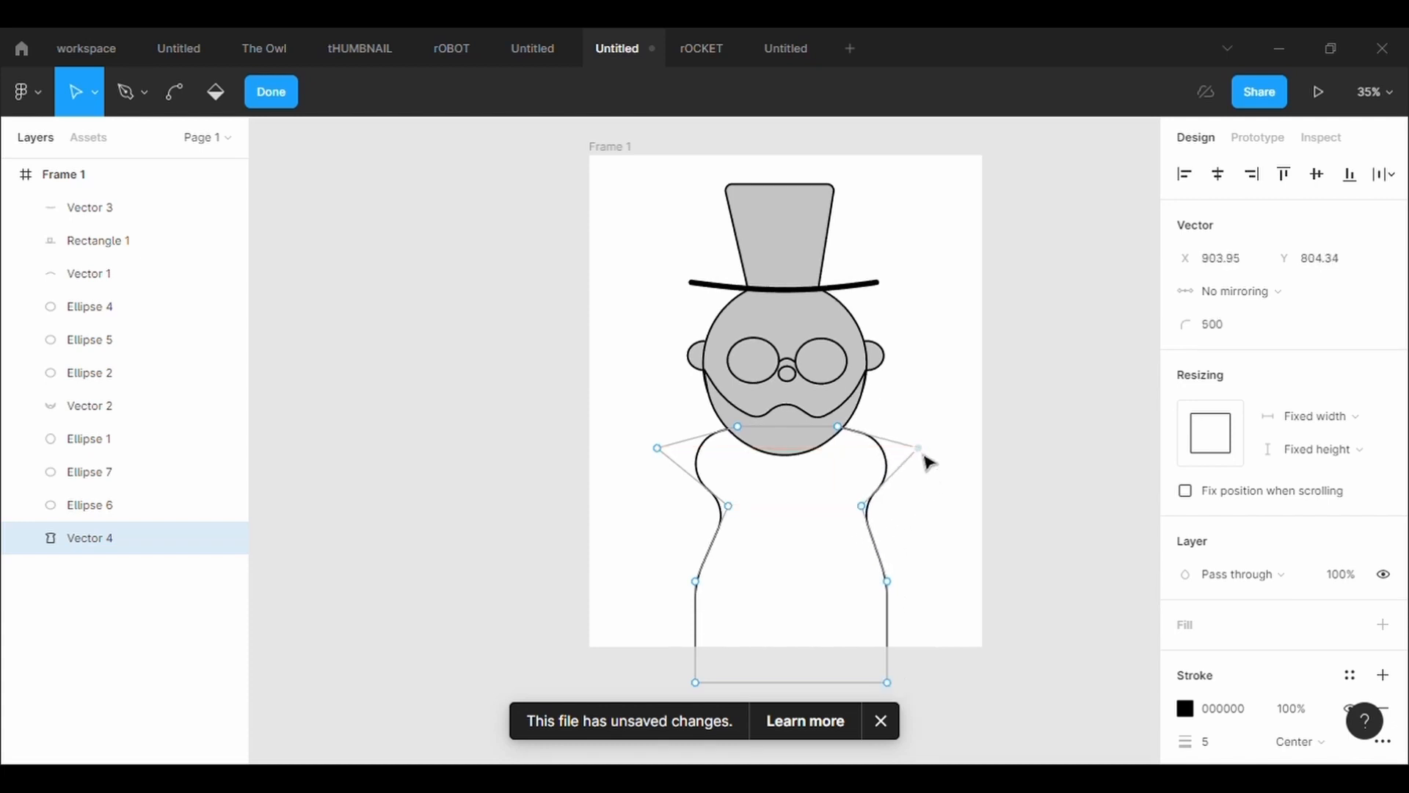
mouse_move(706, 588)
mouse_down()
mouse_move(721, 587)
mouse_move(705, 580)
mouse_move(702, 596)
mouse_up()
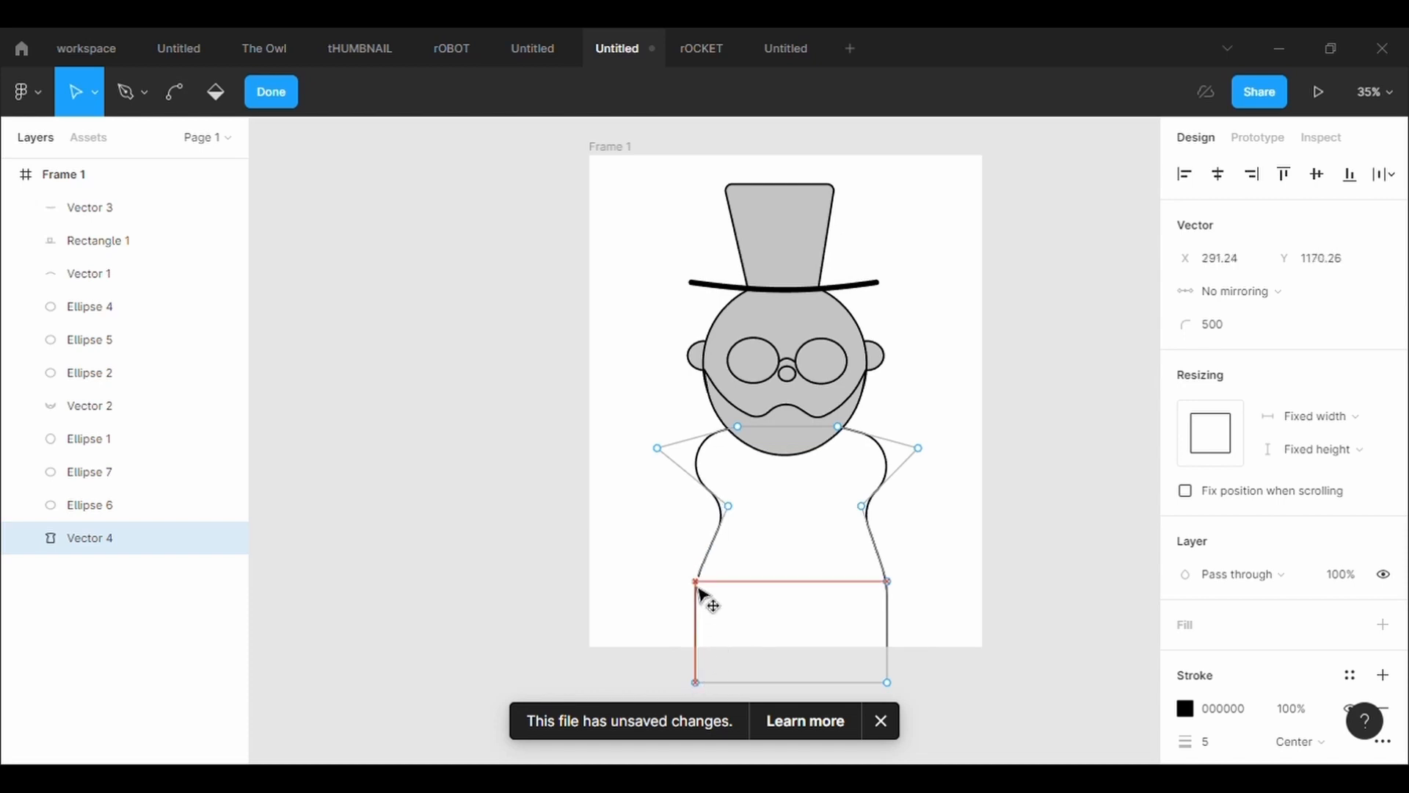
click(939, 602)
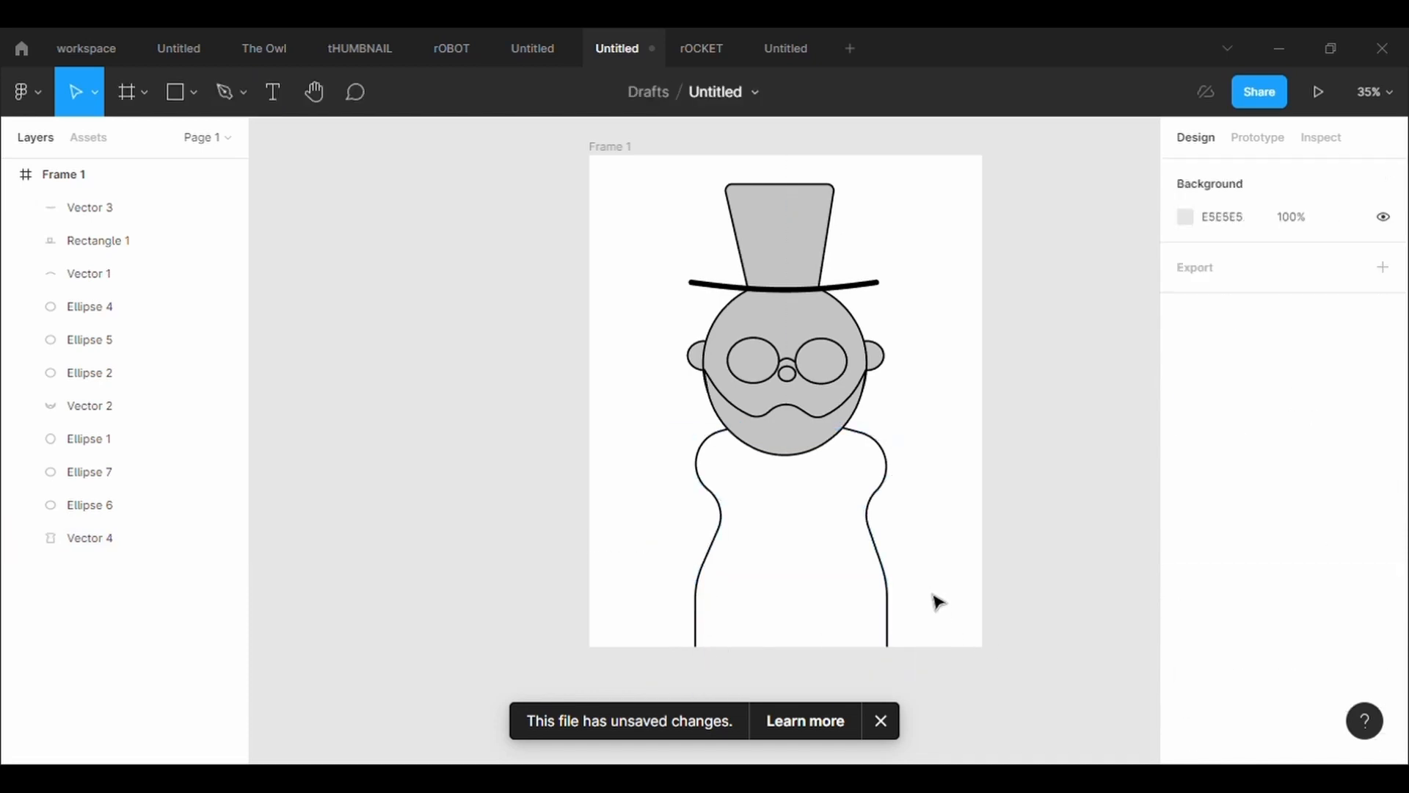
Draw a closed seven-point collar with the Pen tool from the neck to a V on the chest, about 397 × 306
click(190, 96)
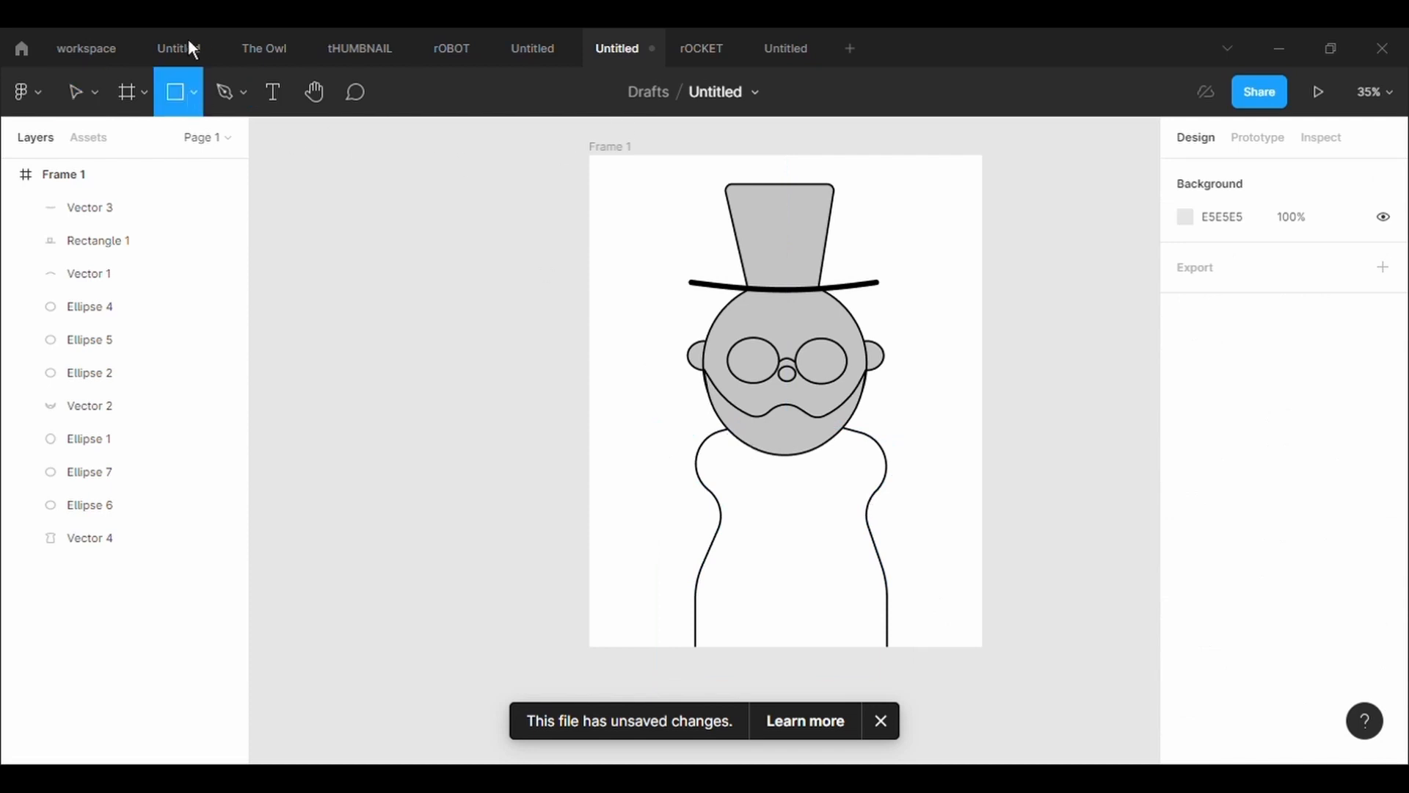
click(226, 92)
click(741, 435)
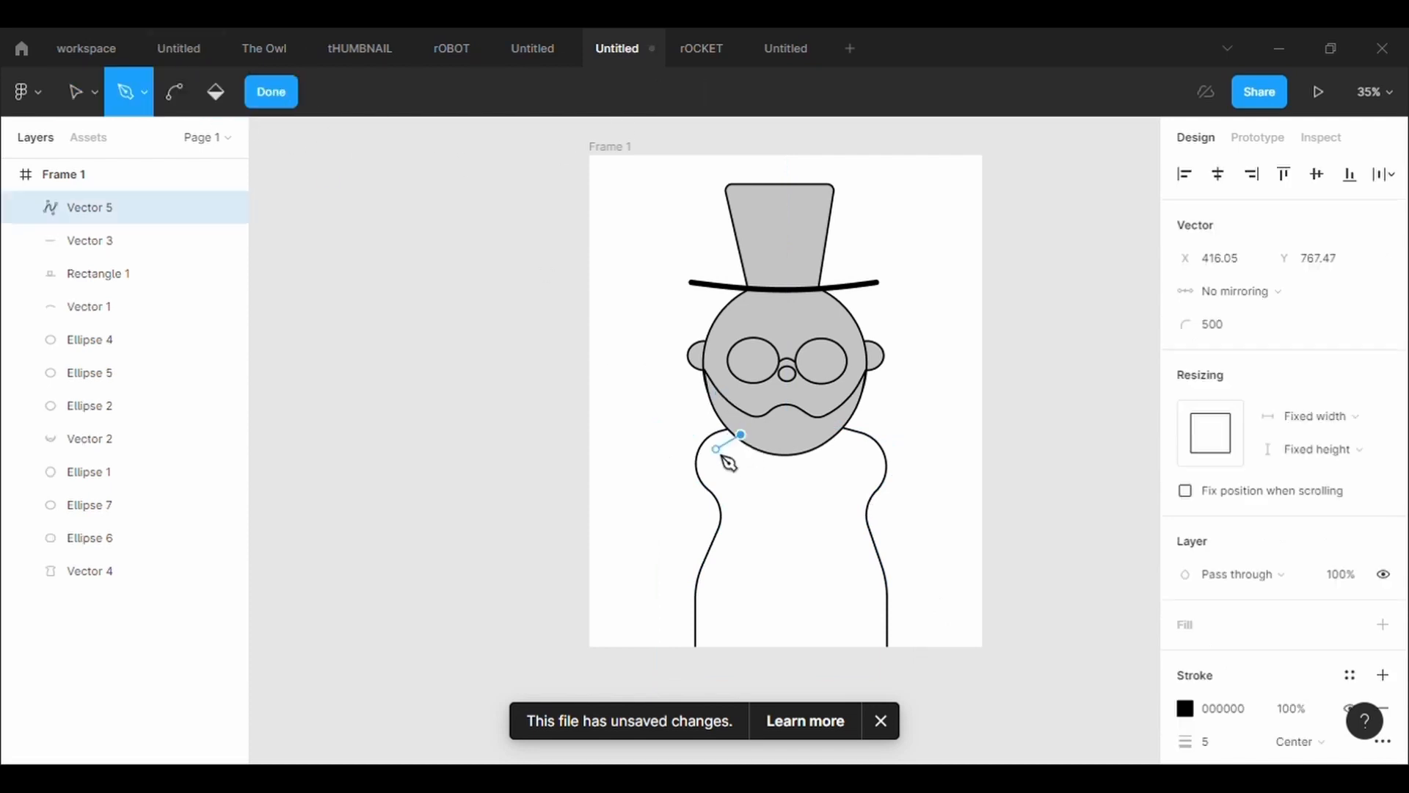
click(716, 462)
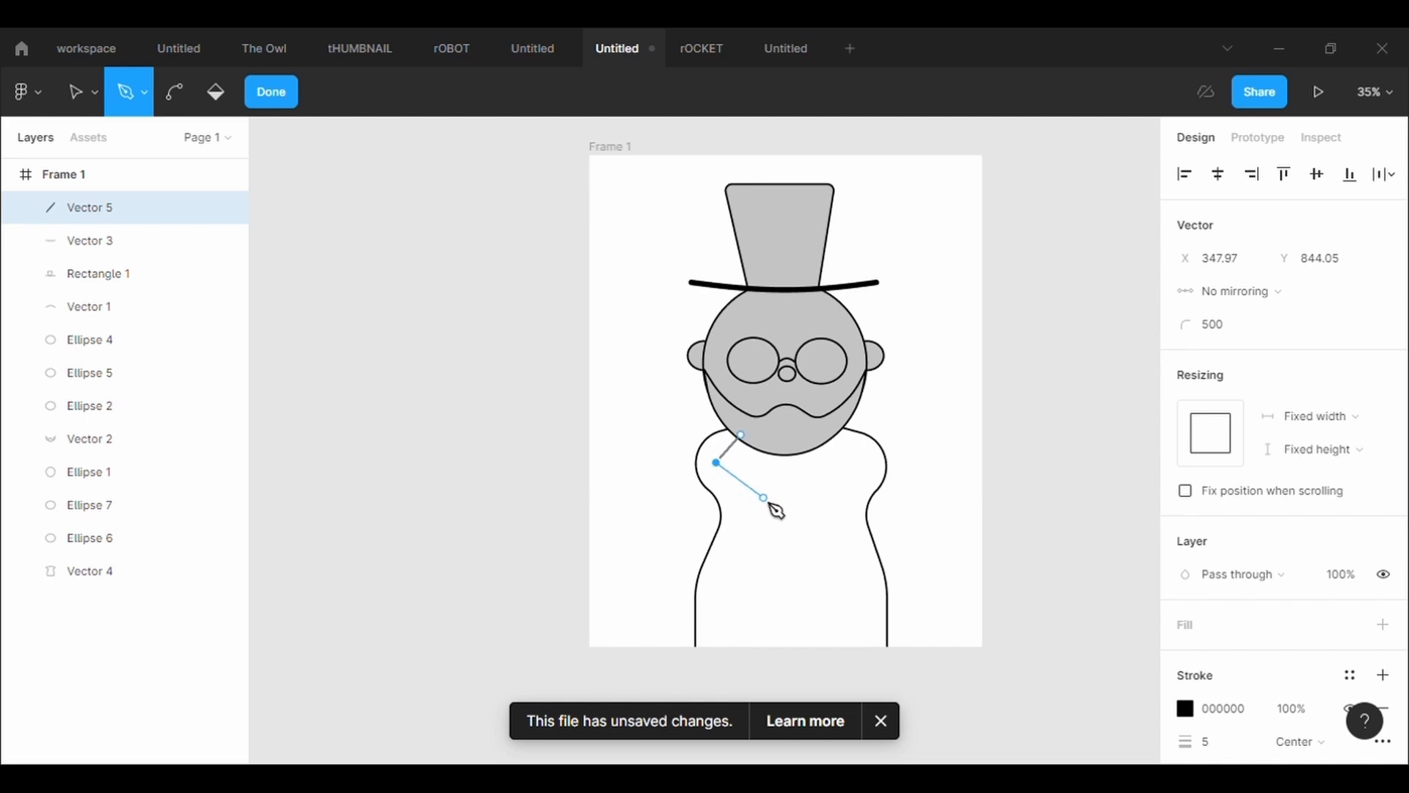
drag(766, 498, 799, 540)
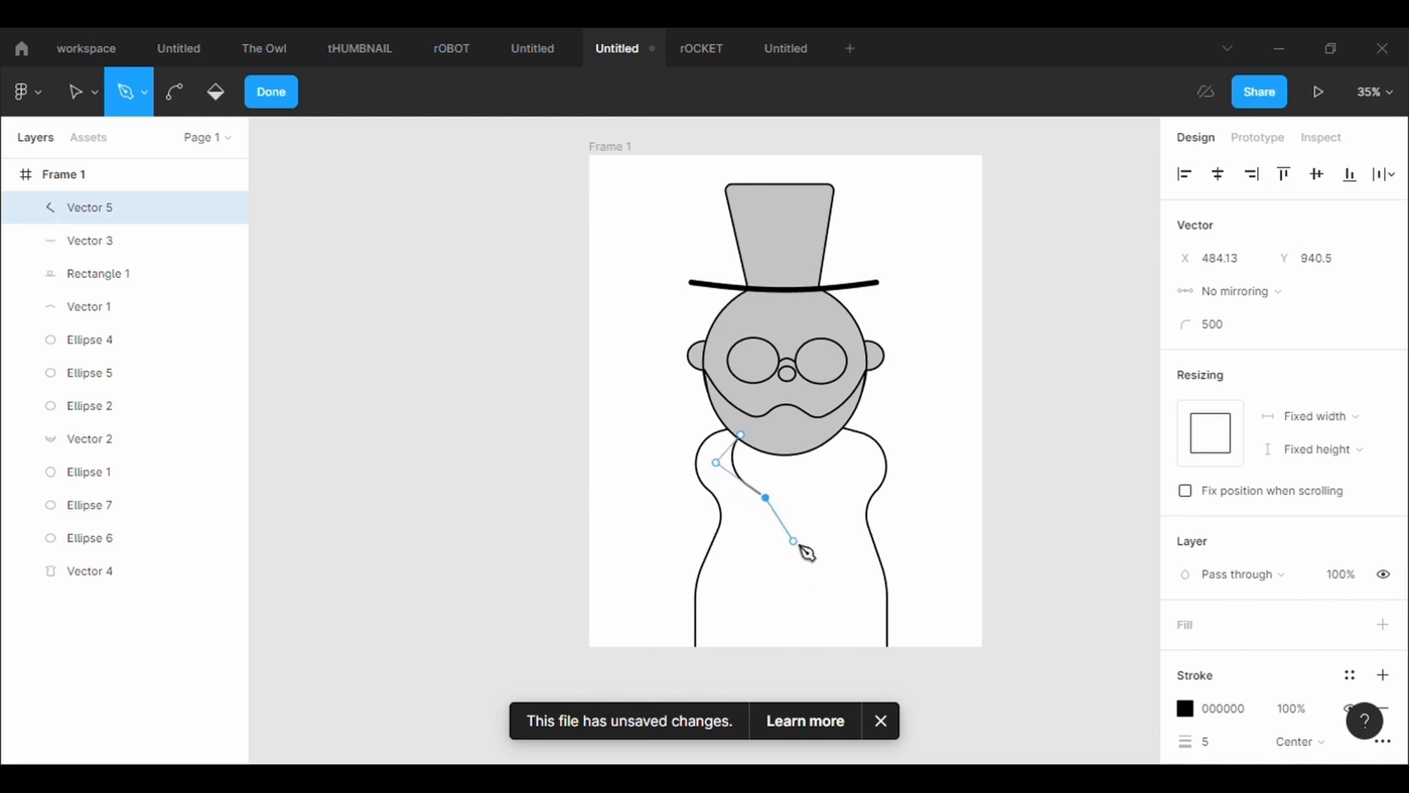
click(799, 546)
click(829, 497)
click(860, 463)
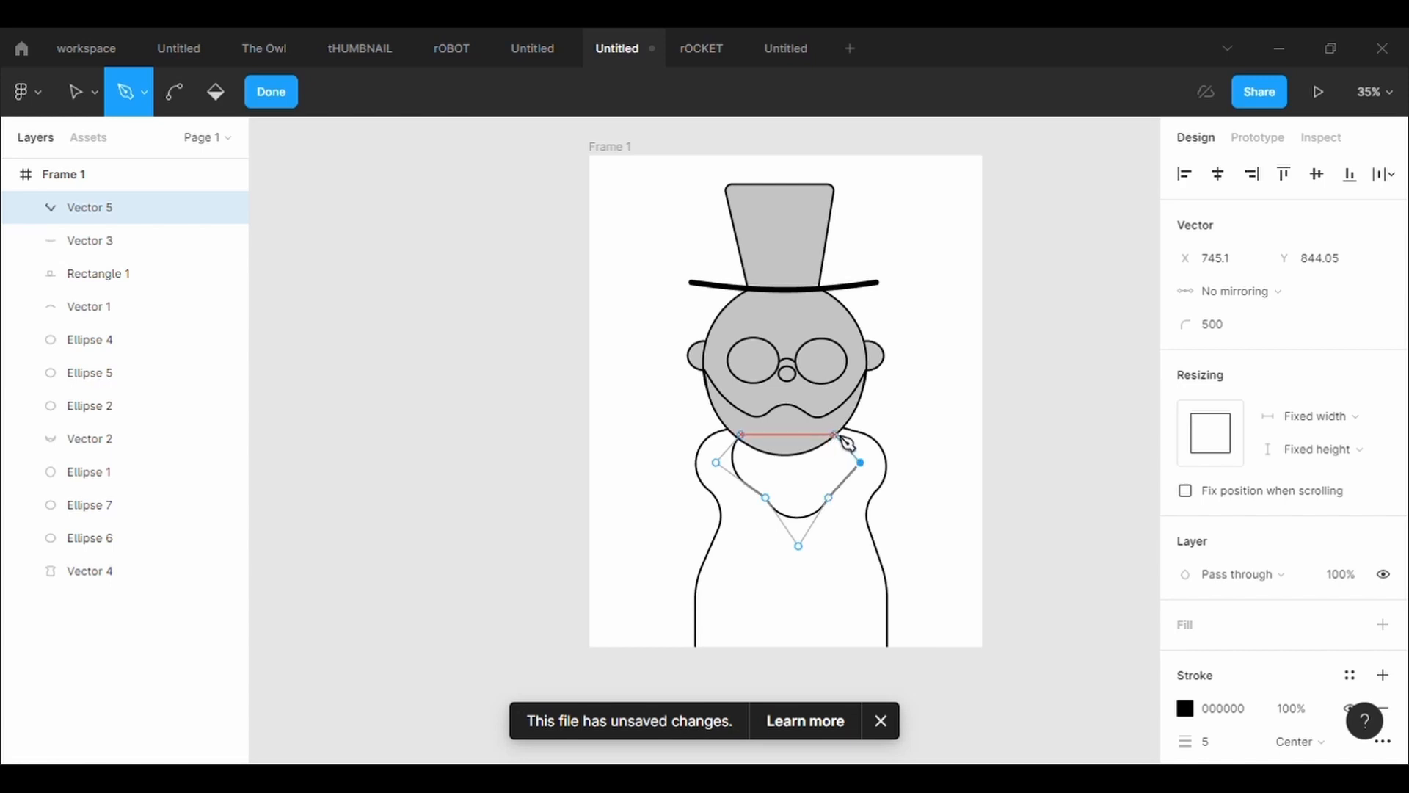
click(835, 435)
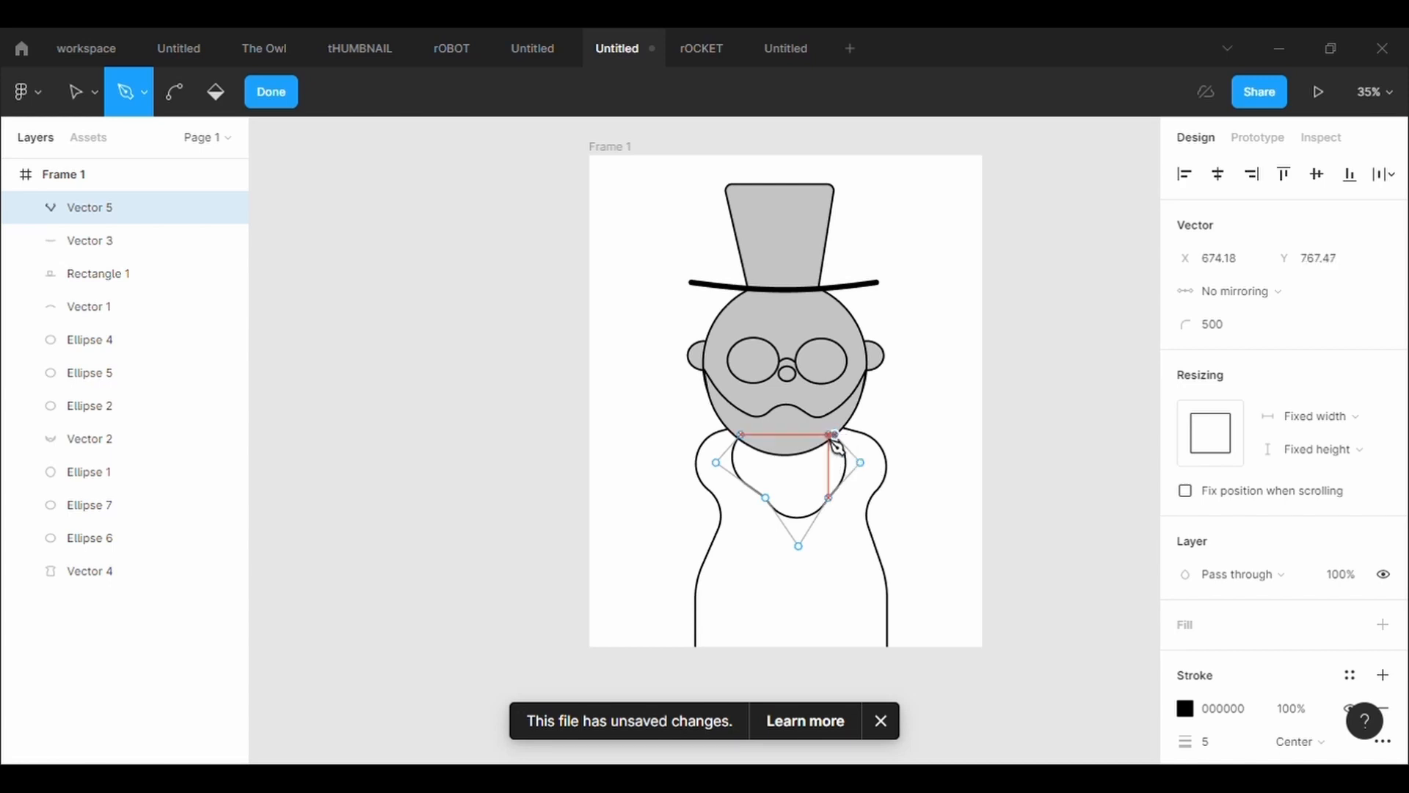
click(742, 435)
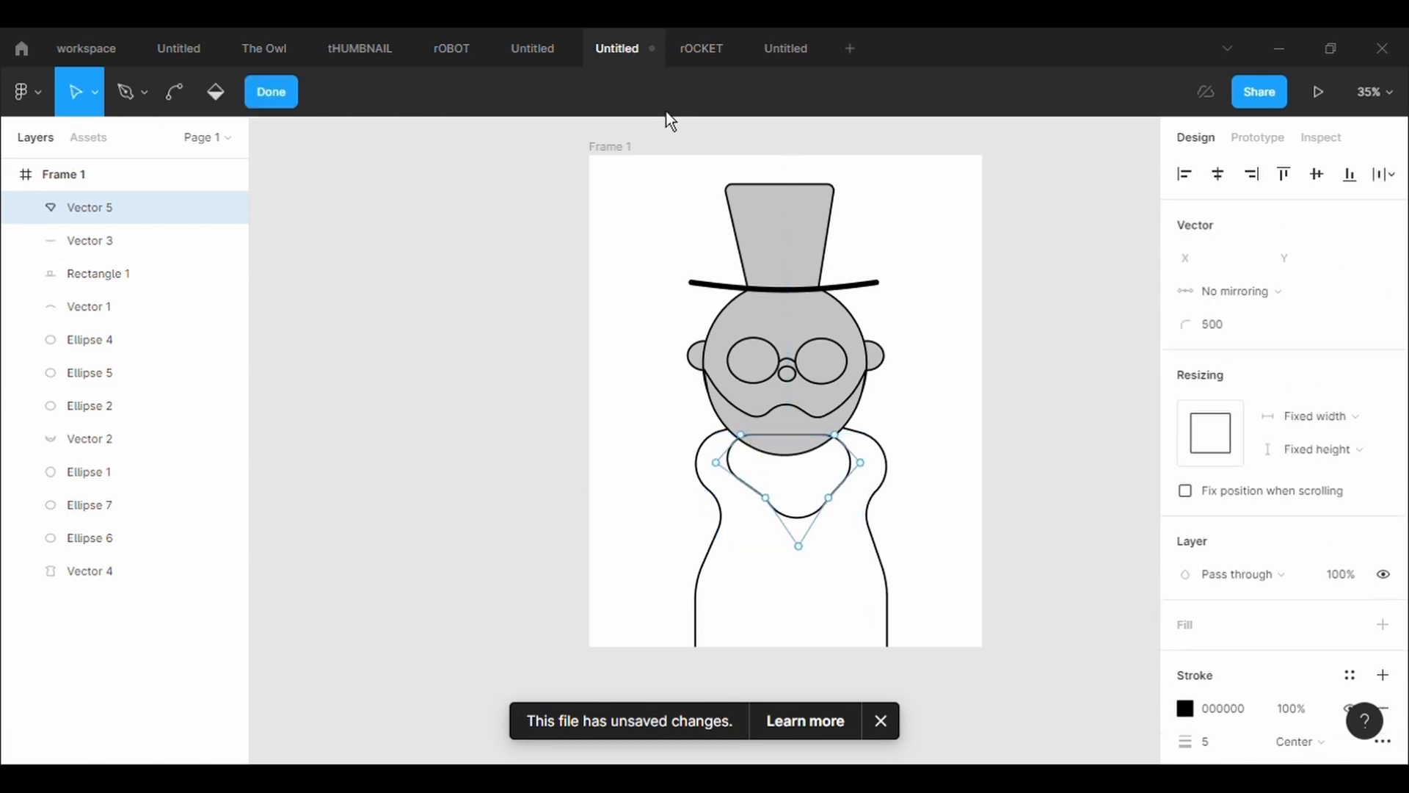
Set the corner radius of the collar's lowest V point to 0 and finish editing the shape
click(798, 547)
click(1244, 335)
text(0)
key(Return)
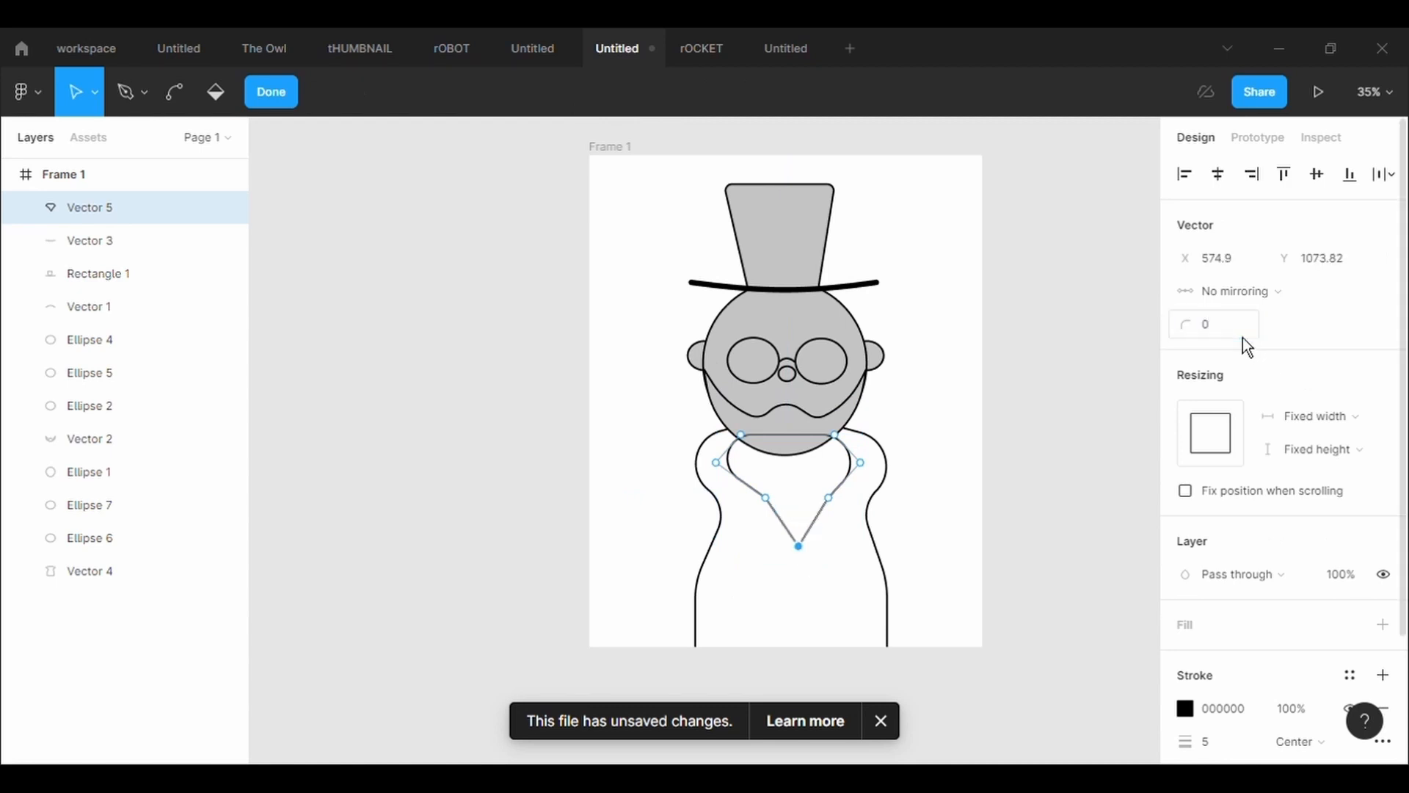
click(766, 498)
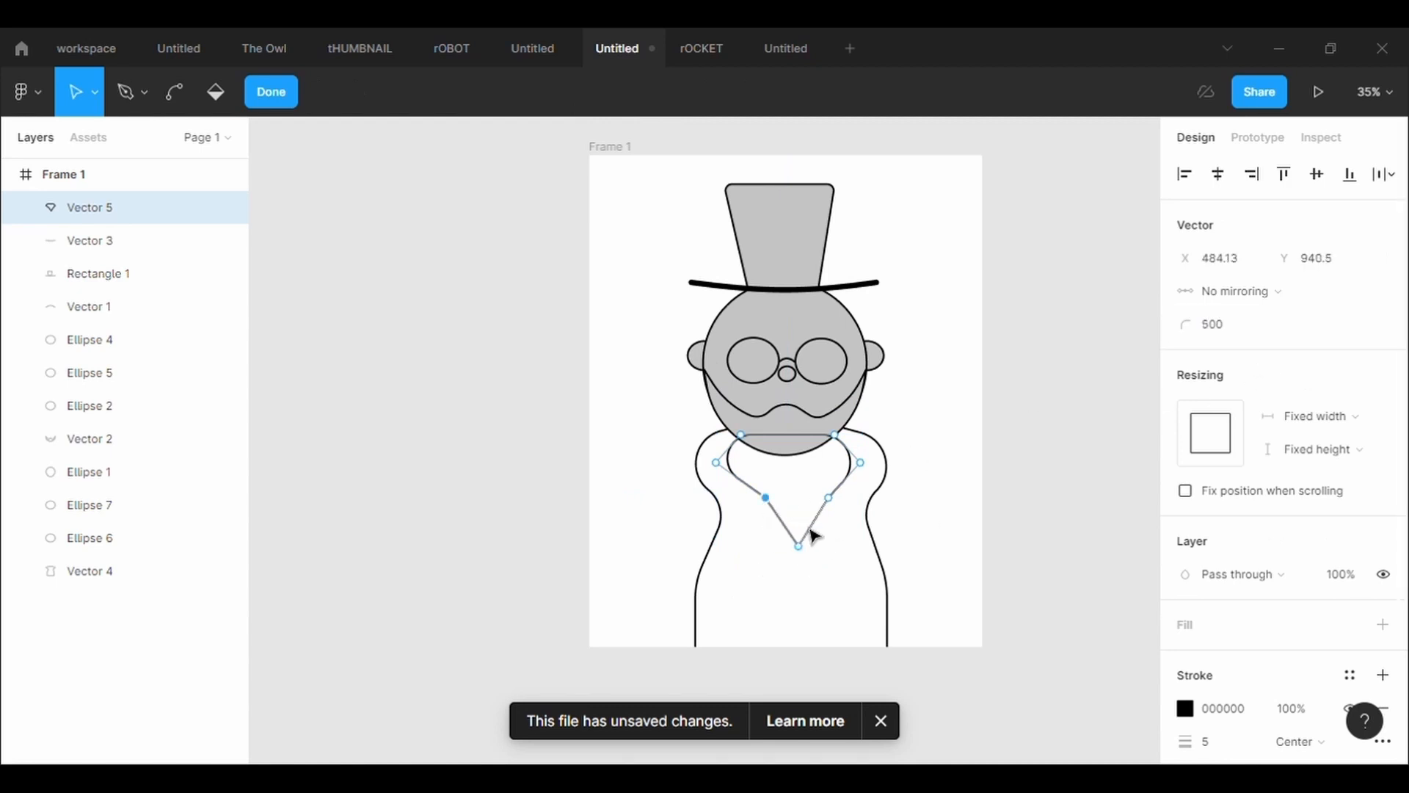
key(Escape)
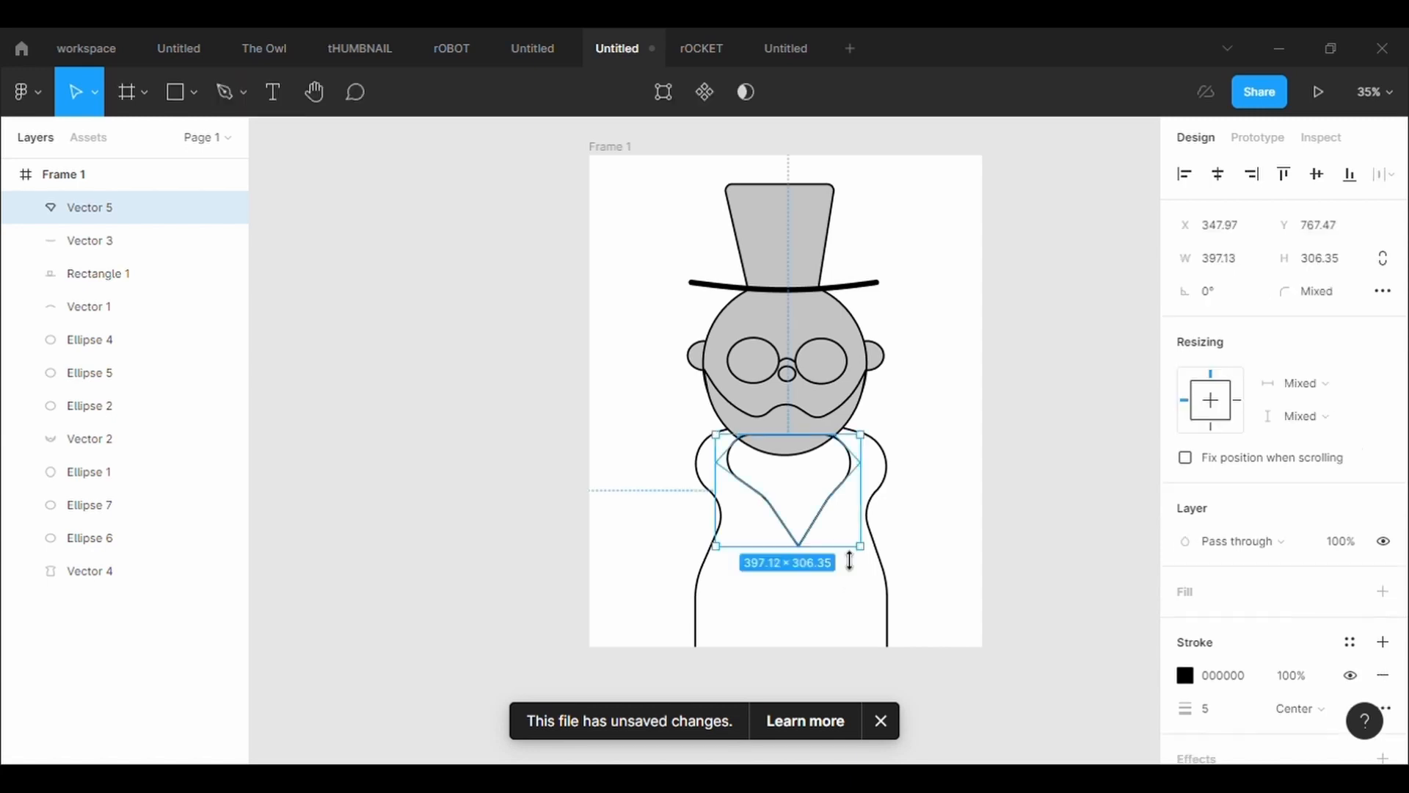
Send the collar to the back, and send the body outline to the back behind it
right_click(830, 517)
click(856, 367)
click(889, 571)
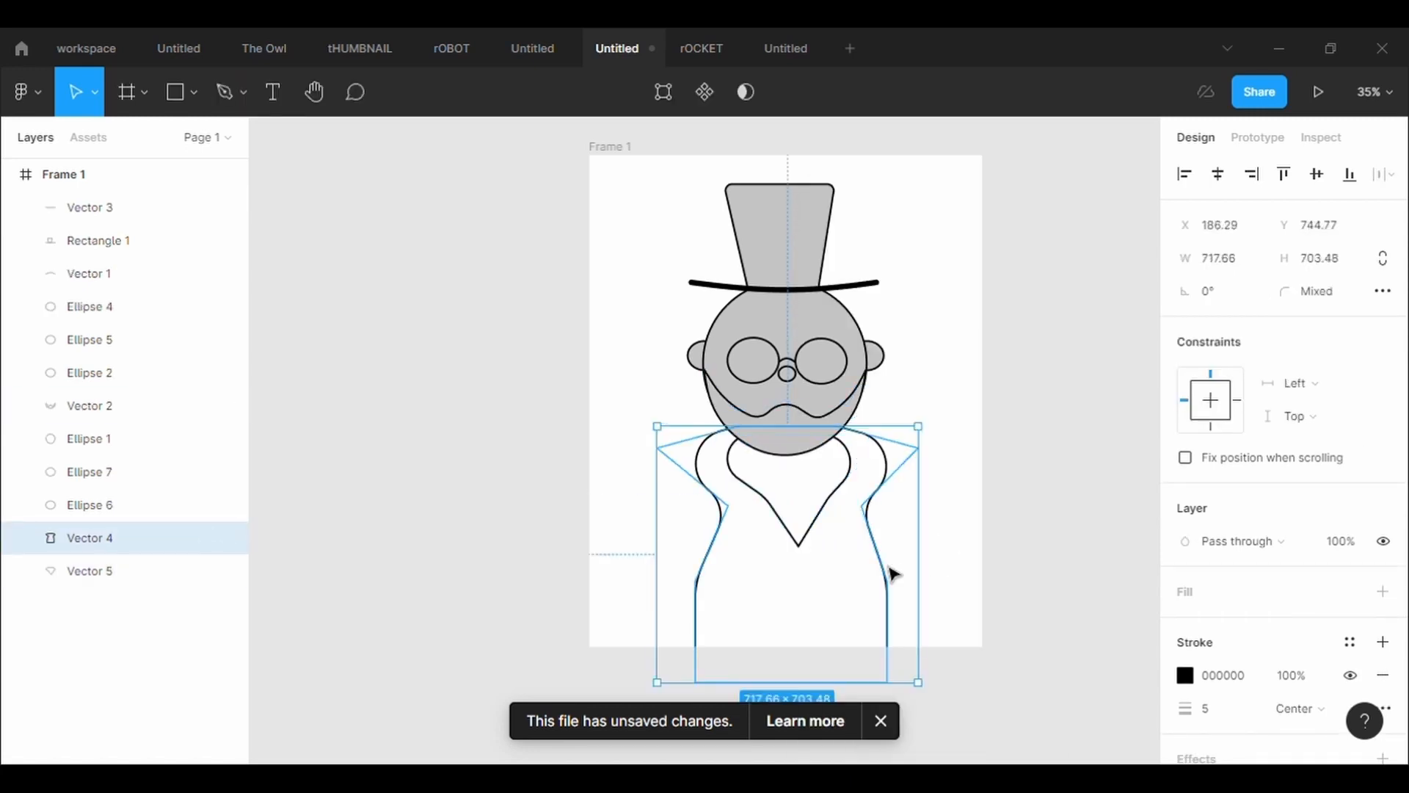
right_click(891, 573)
click(979, 369)
click(946, 491)
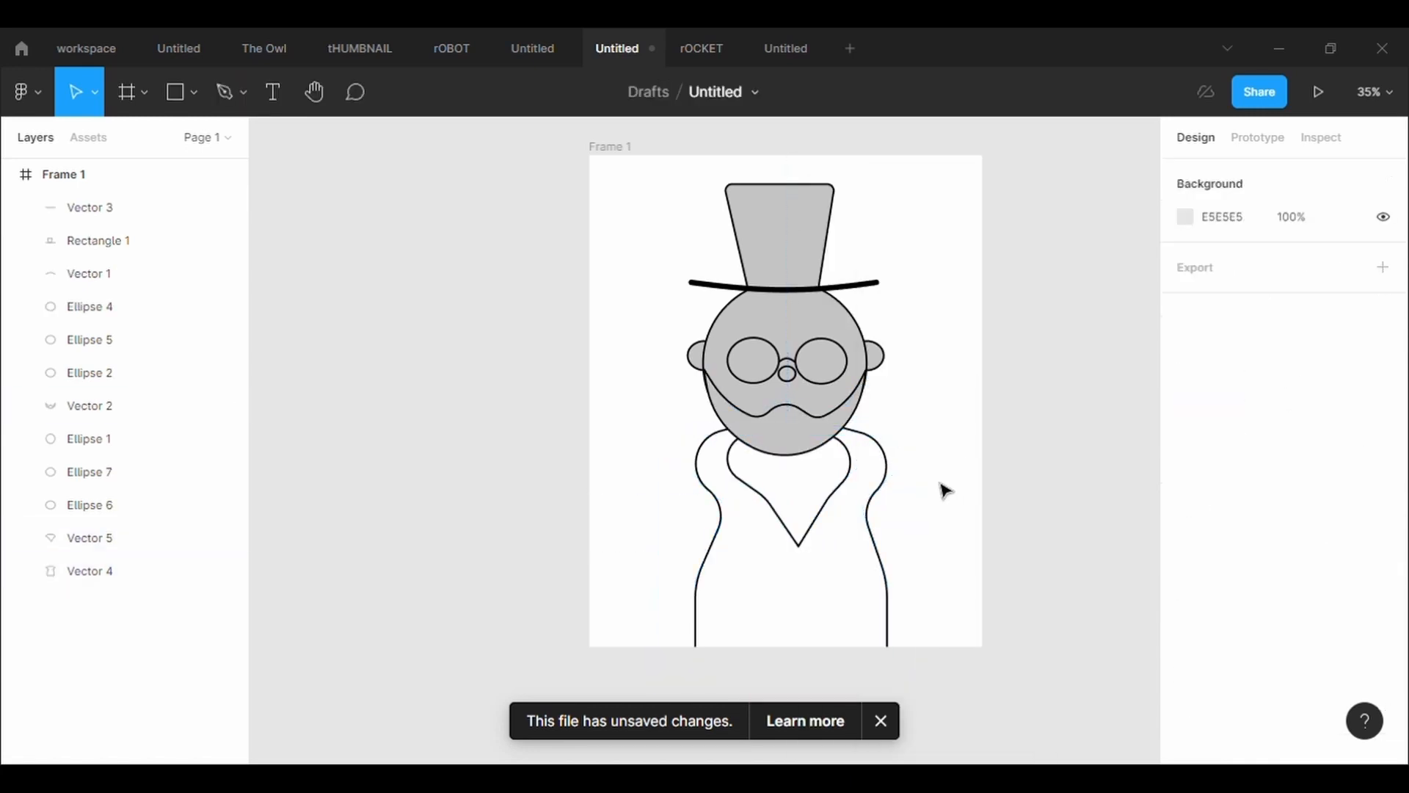
Duplicate the collar, enlarge the copy to about 504 × 389, then position and widen it to span both shoulders
click(797, 539)
key(ctrl+d)
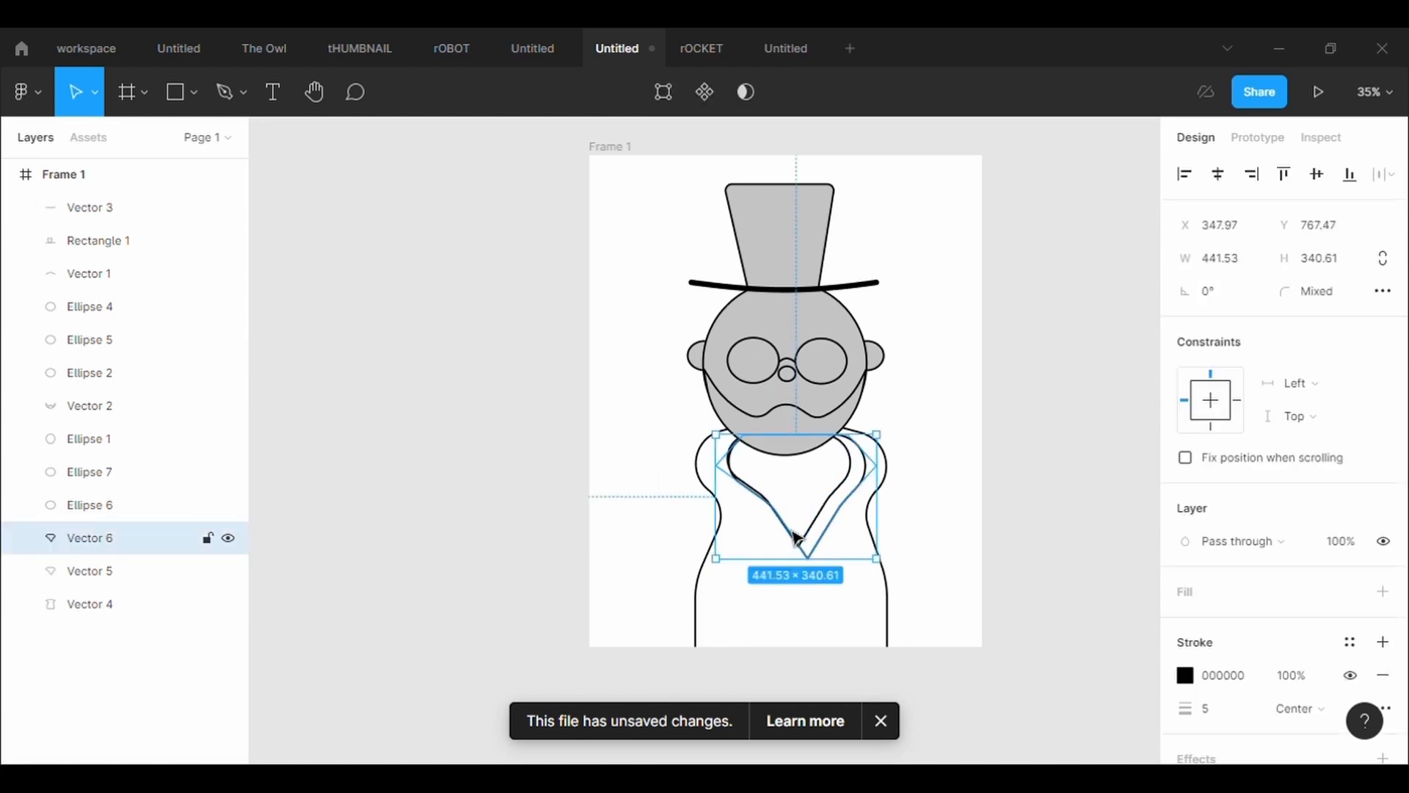
drag(889, 577, 912, 593)
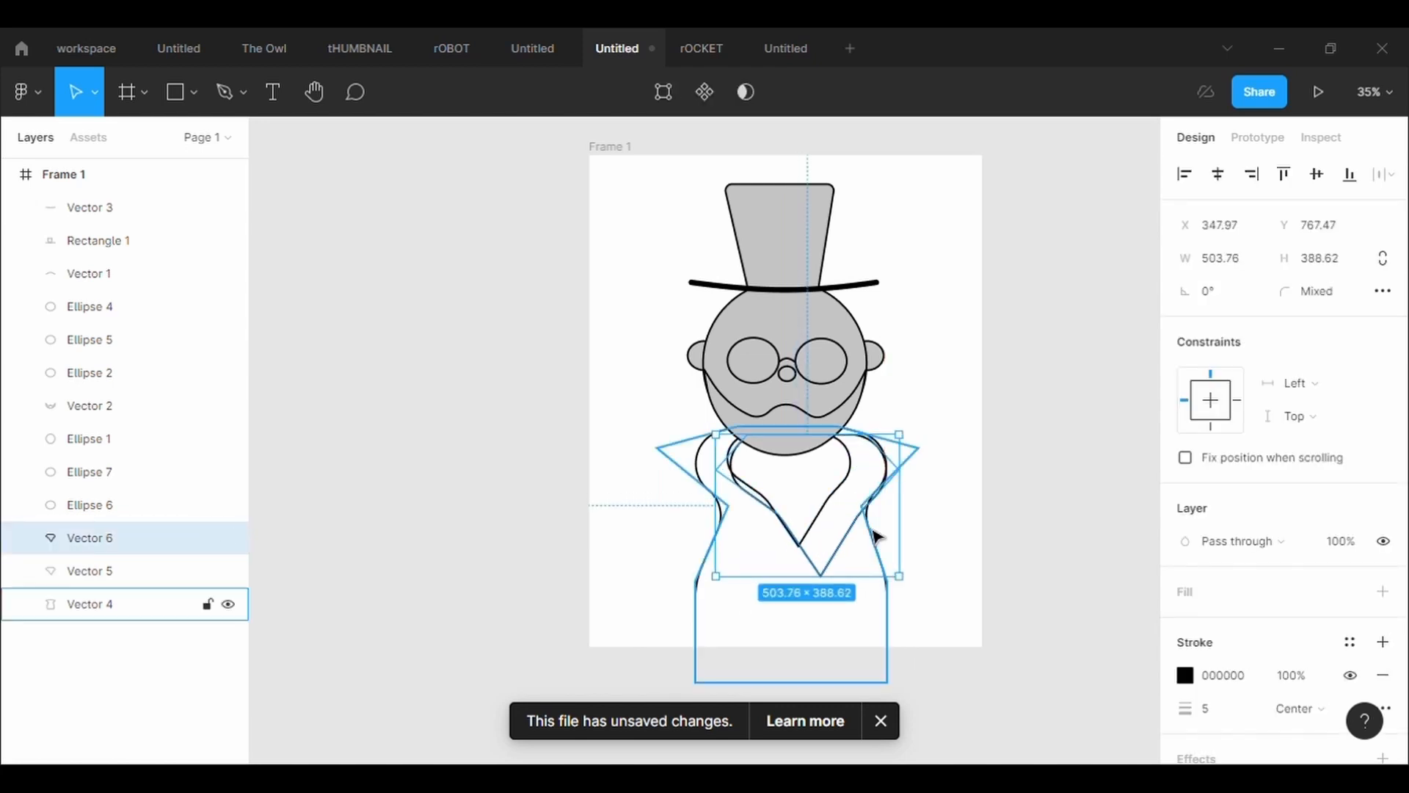
drag(859, 509, 829, 505)
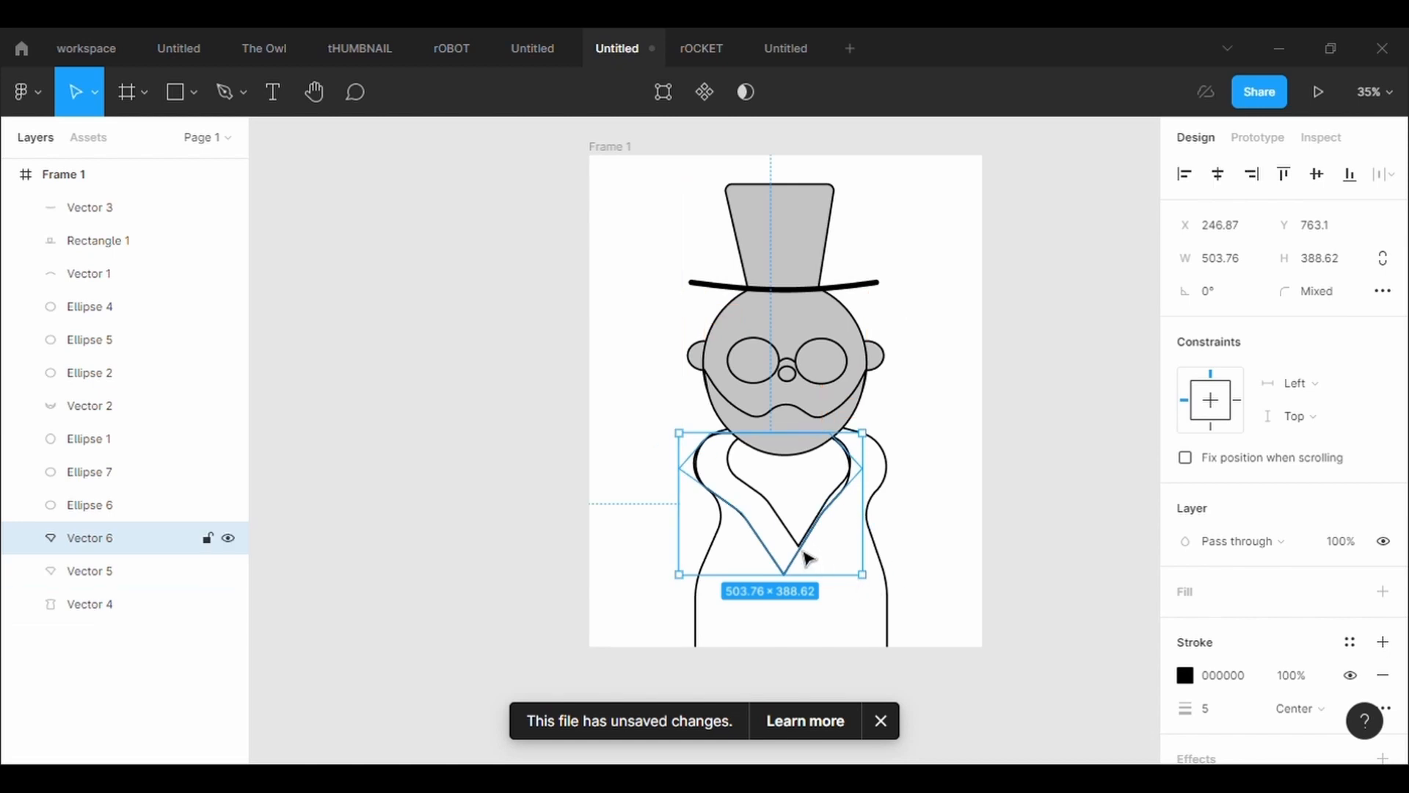
drag(864, 530, 919, 534)
click(929, 373)
Fill the outer collar with C4C4C4 and fit its upper and side points to the shoulders, the right side point at X 890.36, Y 844.81
scroll(934, 387, up, 3)
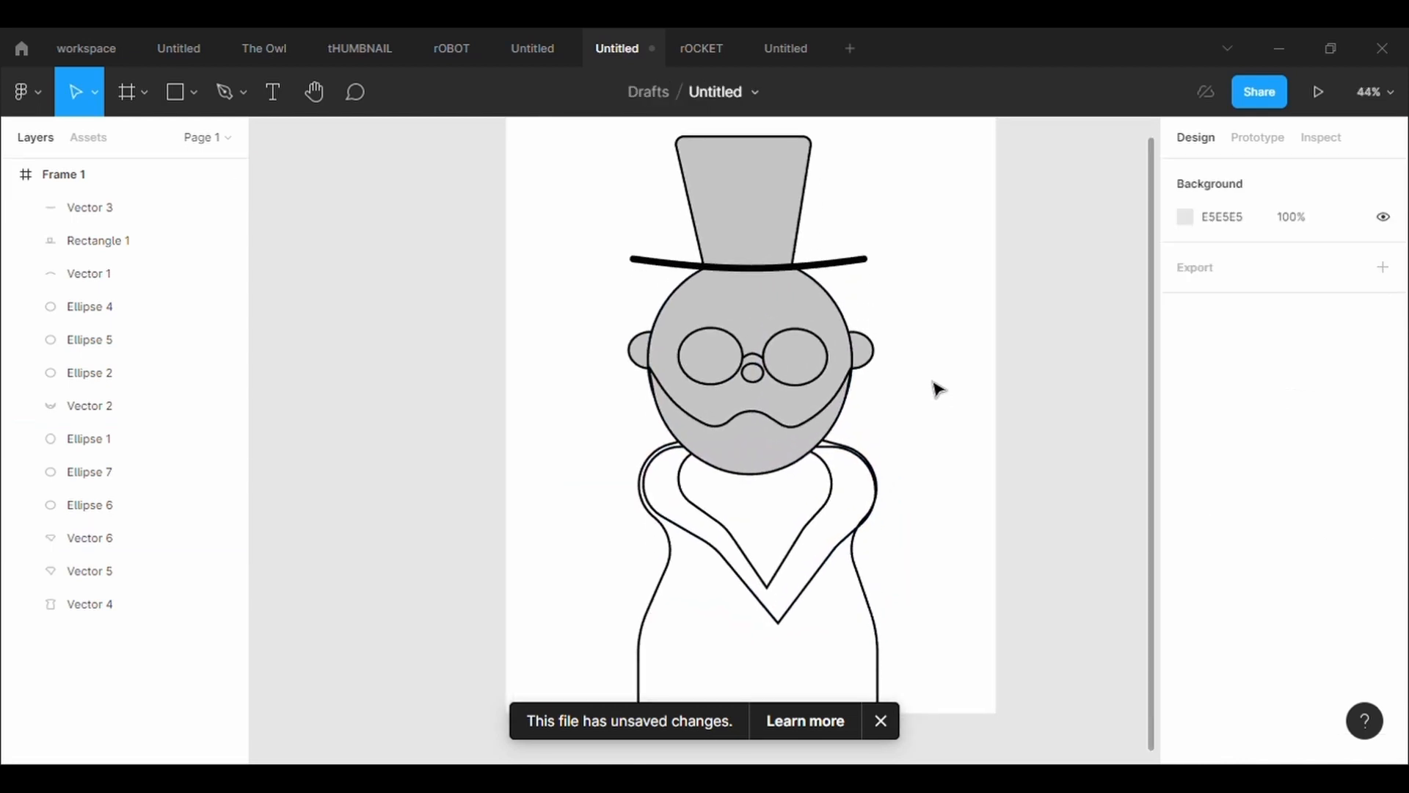
scroll(934, 387, down, 3)
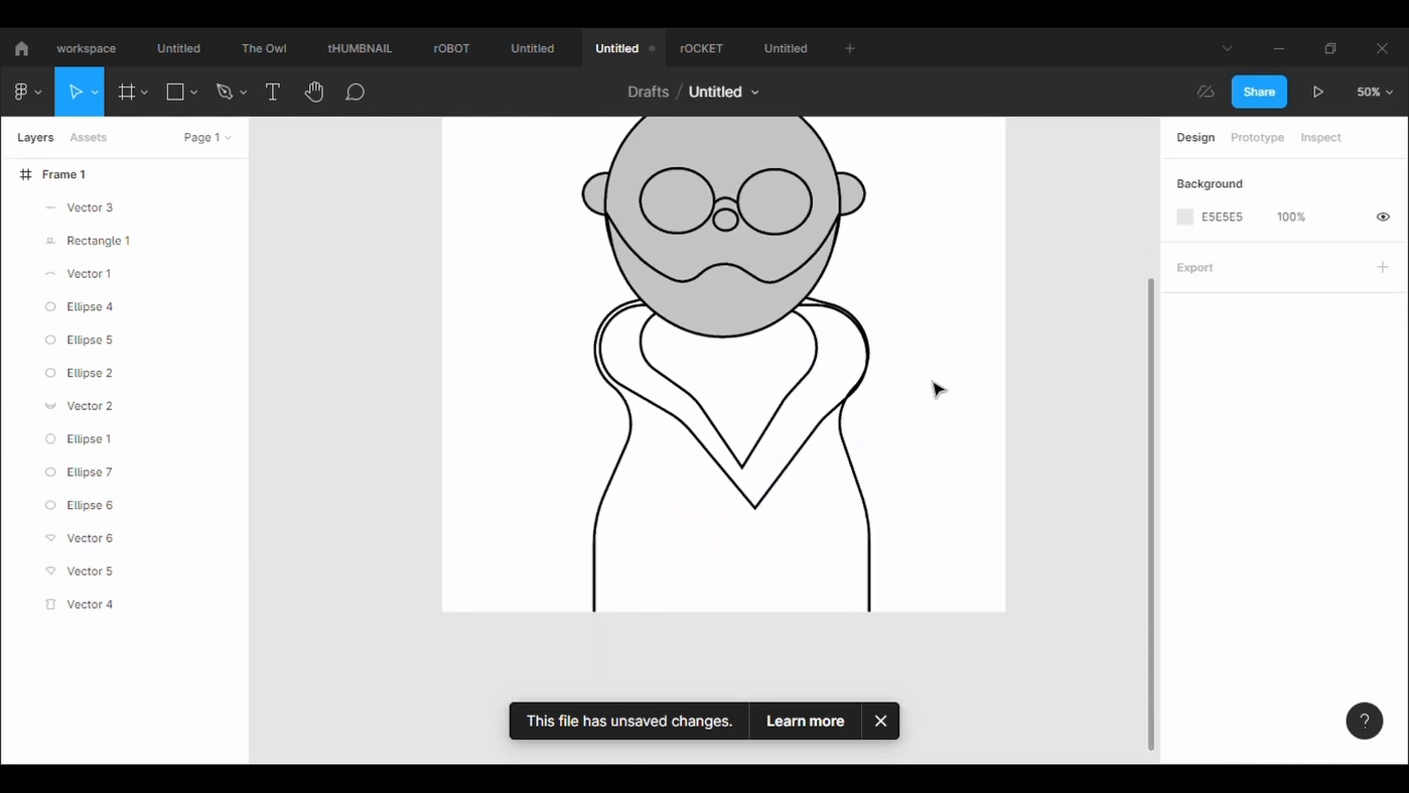
click(828, 314)
double_click(830, 314)
drag(836, 305, 832, 295)
click(1383, 625)
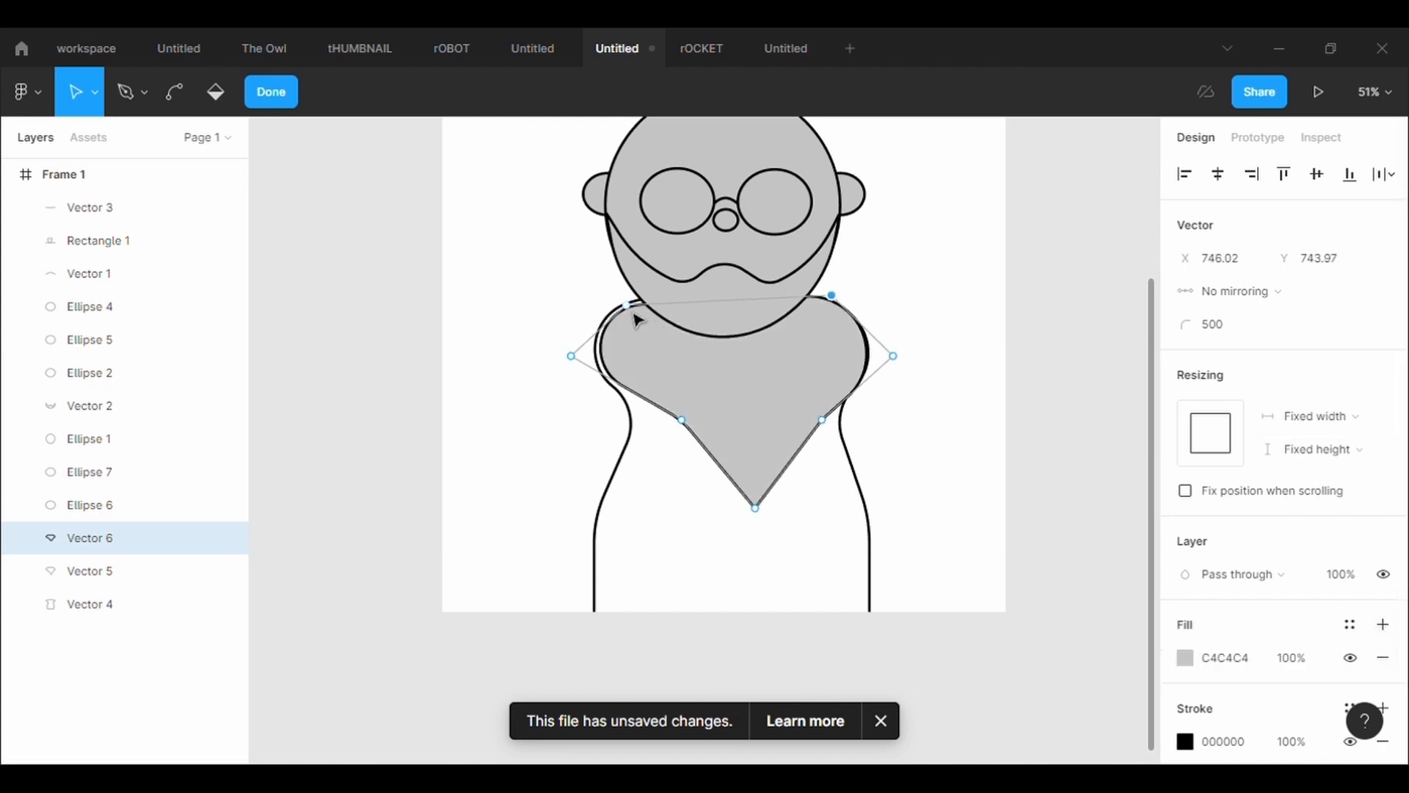
drag(626, 304, 617, 295)
drag(574, 368, 576, 366)
click(910, 361)
mouse_move(894, 356)
mouse_down()
mouse_move(910, 363)
mouse_move(907, 349)
mouse_up()
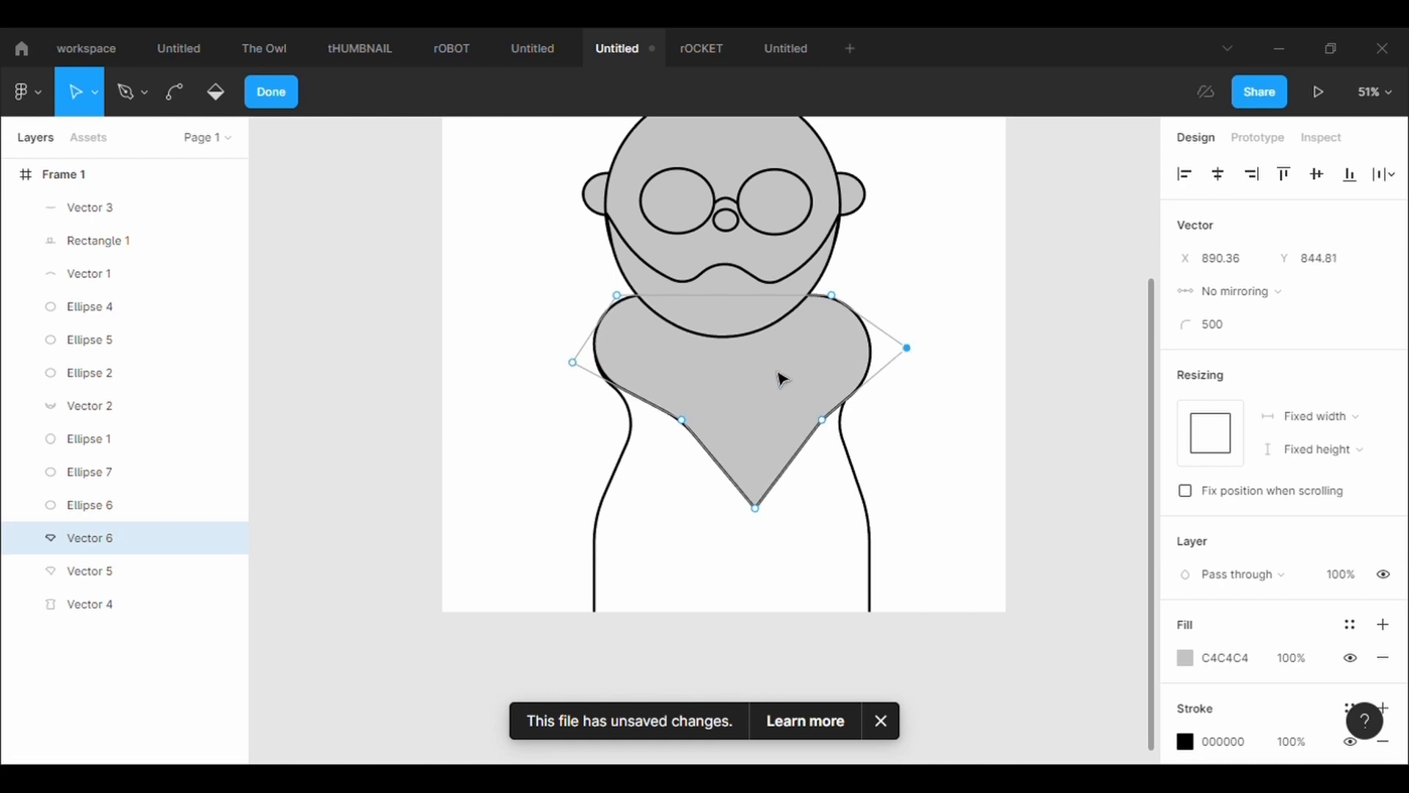
Pull the outer collar's lower points inward to form a narrow tip and move its right side point to X 973.4, Y 902.15
right_click(771, 371)
click(721, 437)
drag(821, 420, 771, 422)
drag(682, 421, 732, 427)
drag(759, 508, 754, 500)
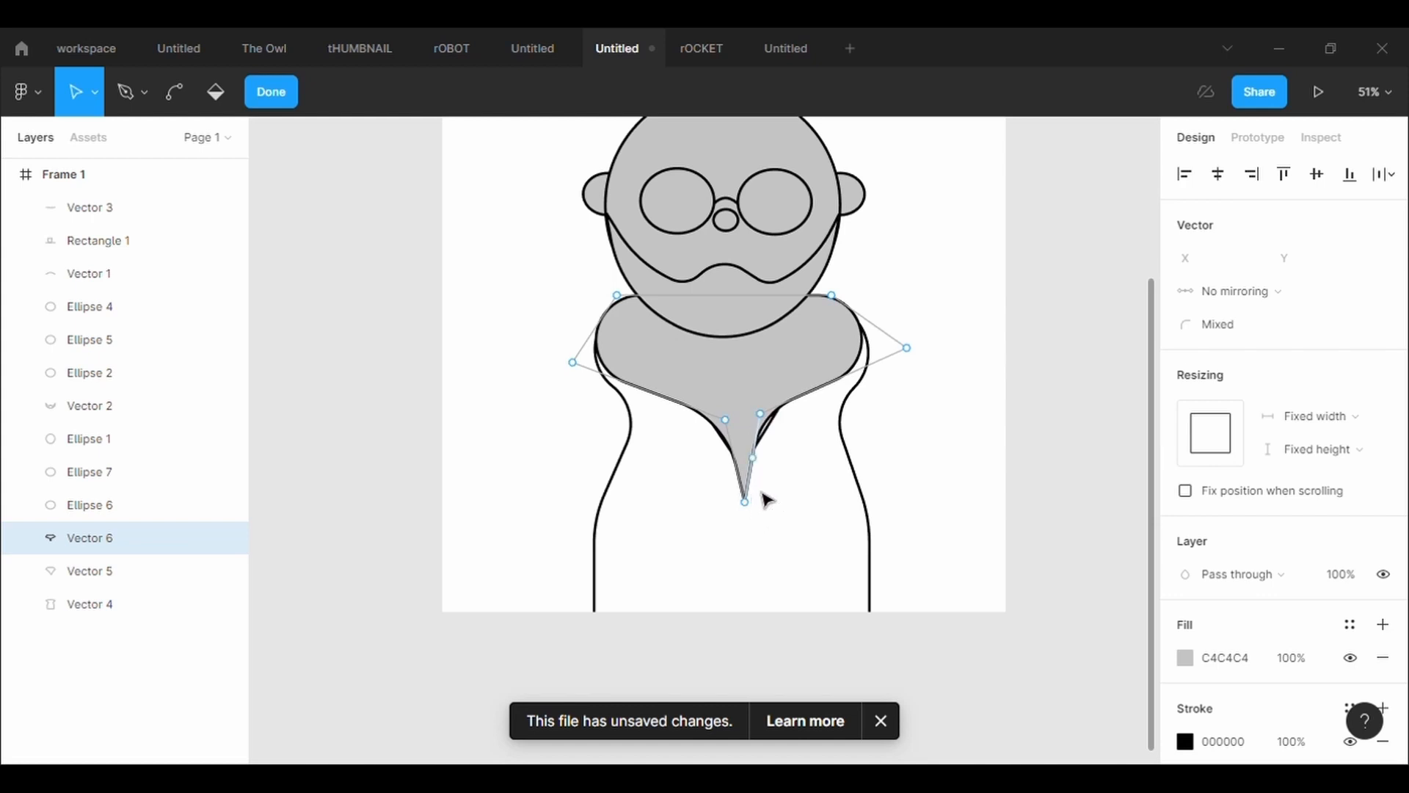
drag(907, 348, 958, 387)
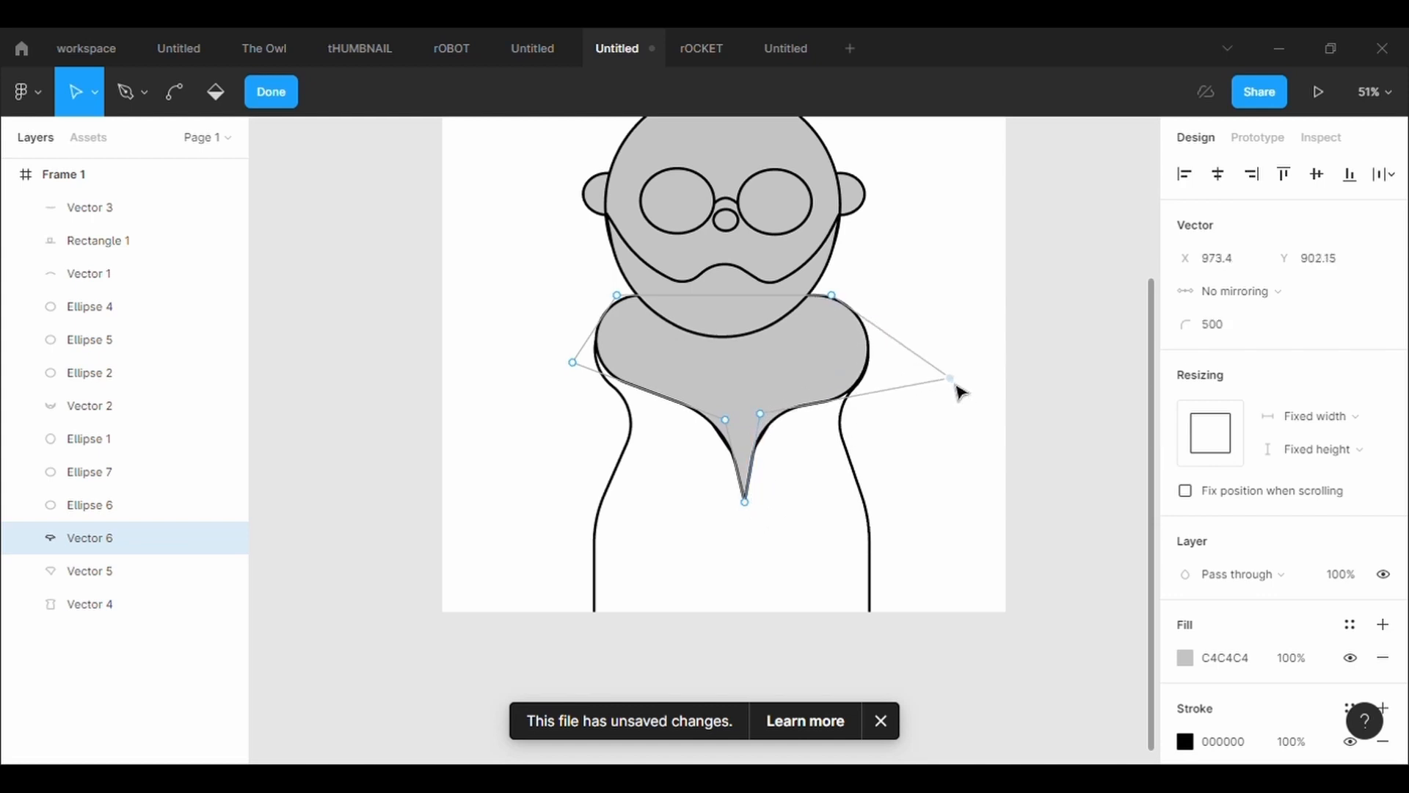
click(575, 364)
click(793, 457)
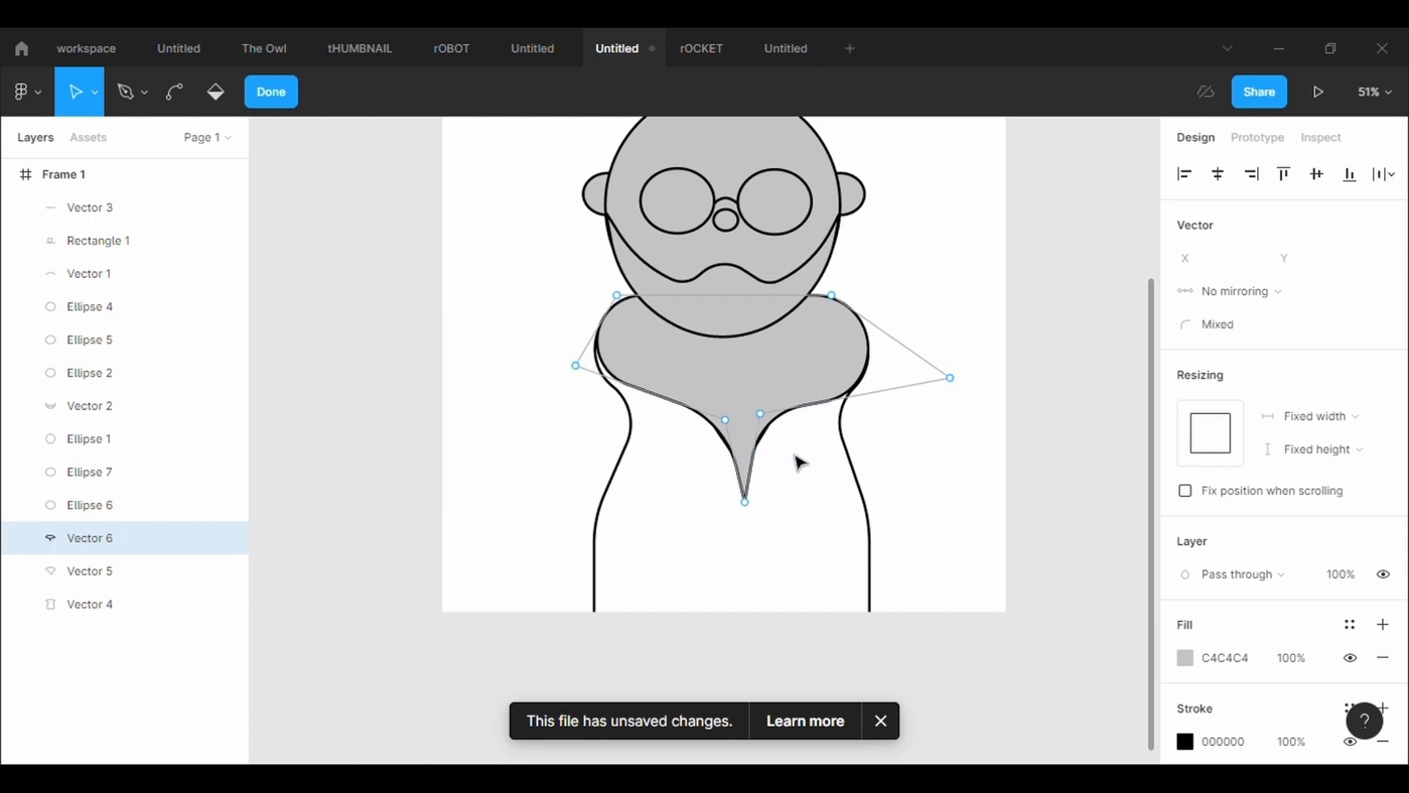
Finish editing the outer collar and send it to the back so it lies behind the inner collar
click(793, 455)
right_click(703, 378)
click(850, 373)
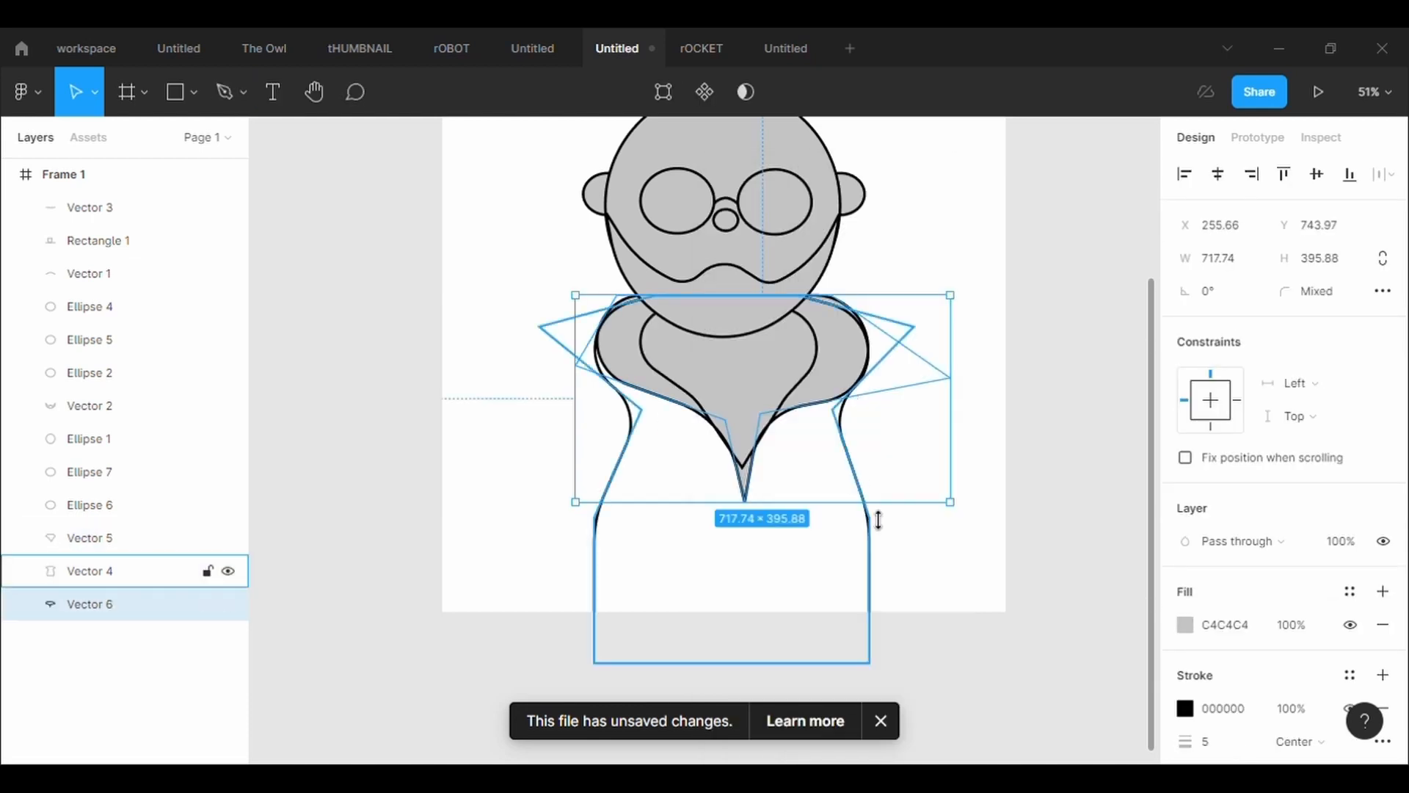
click(997, 588)
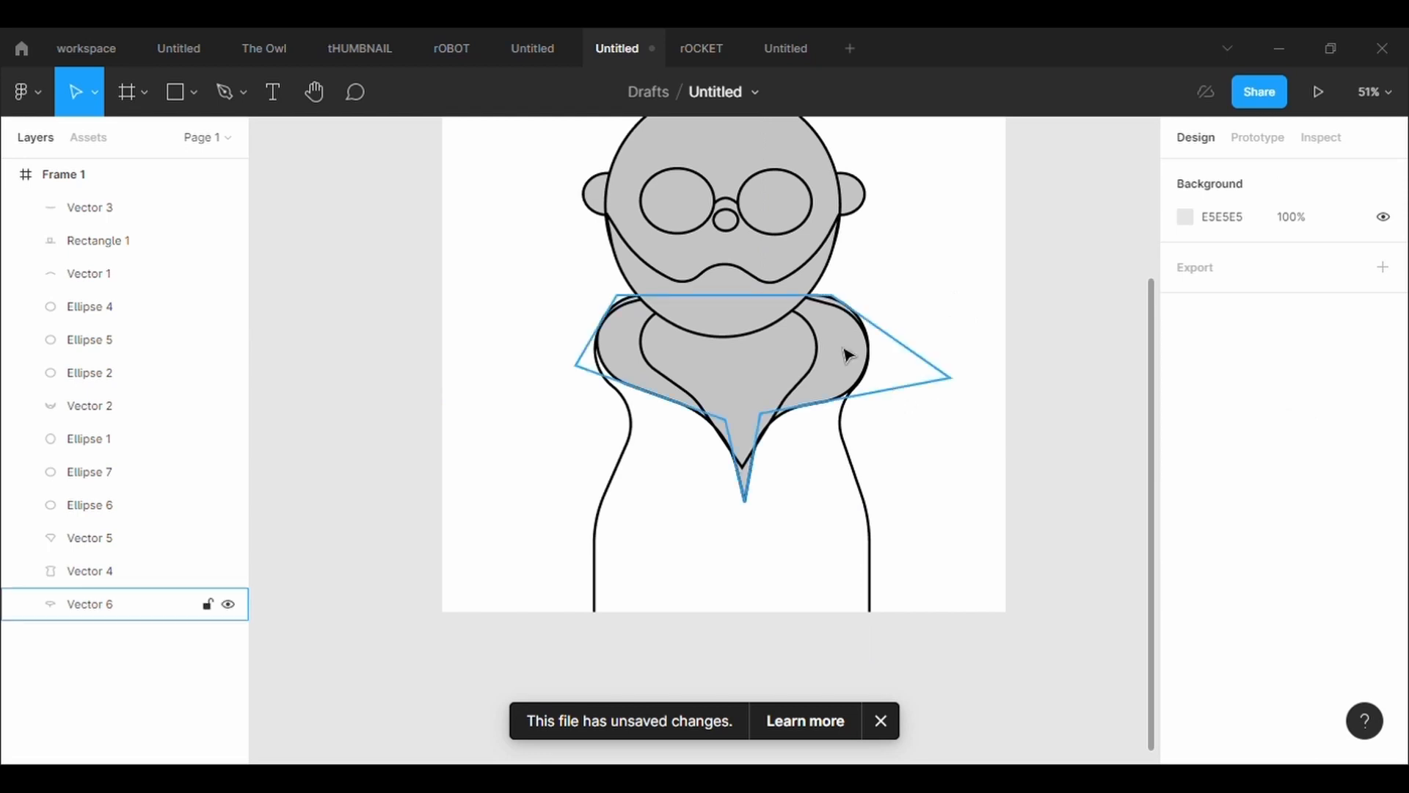
Widen the inner collar toward both shoulders by moving its side points outward and stretching its right edge
click(821, 371)
click(816, 360)
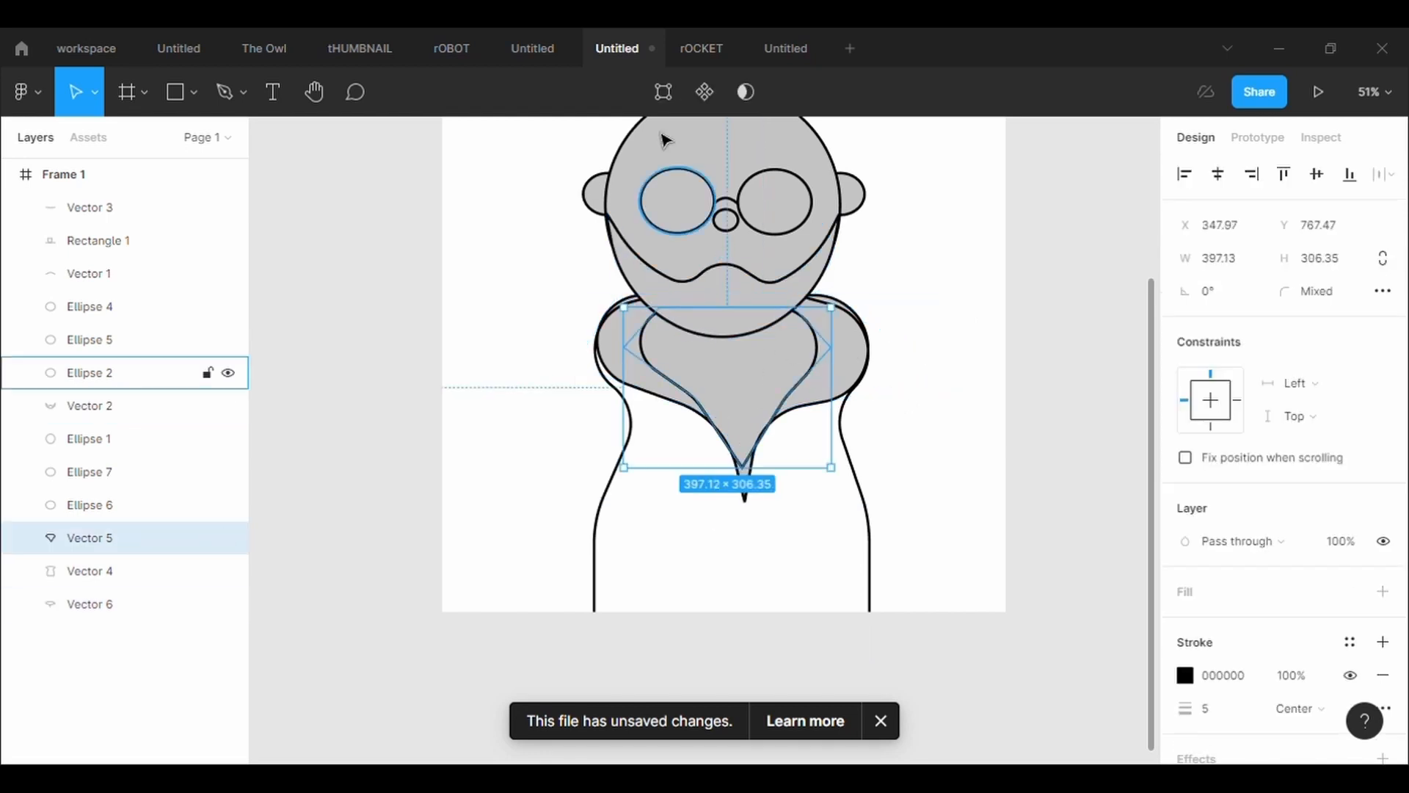
click(664, 92)
drag(831, 347, 914, 385)
click(740, 343)
key(Escape)
drag(624, 367, 593, 367)
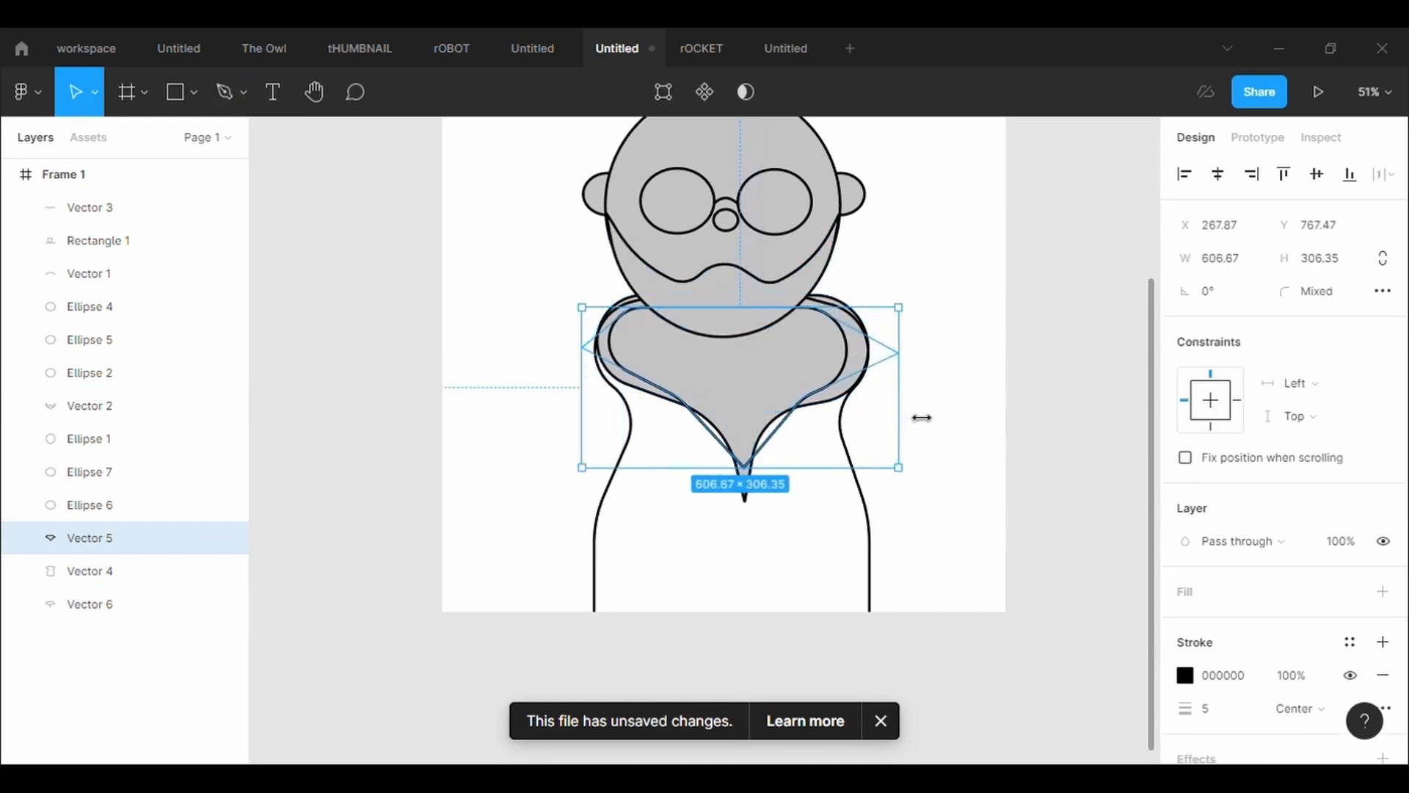
drag(922, 417, 927, 422)
click(972, 365)
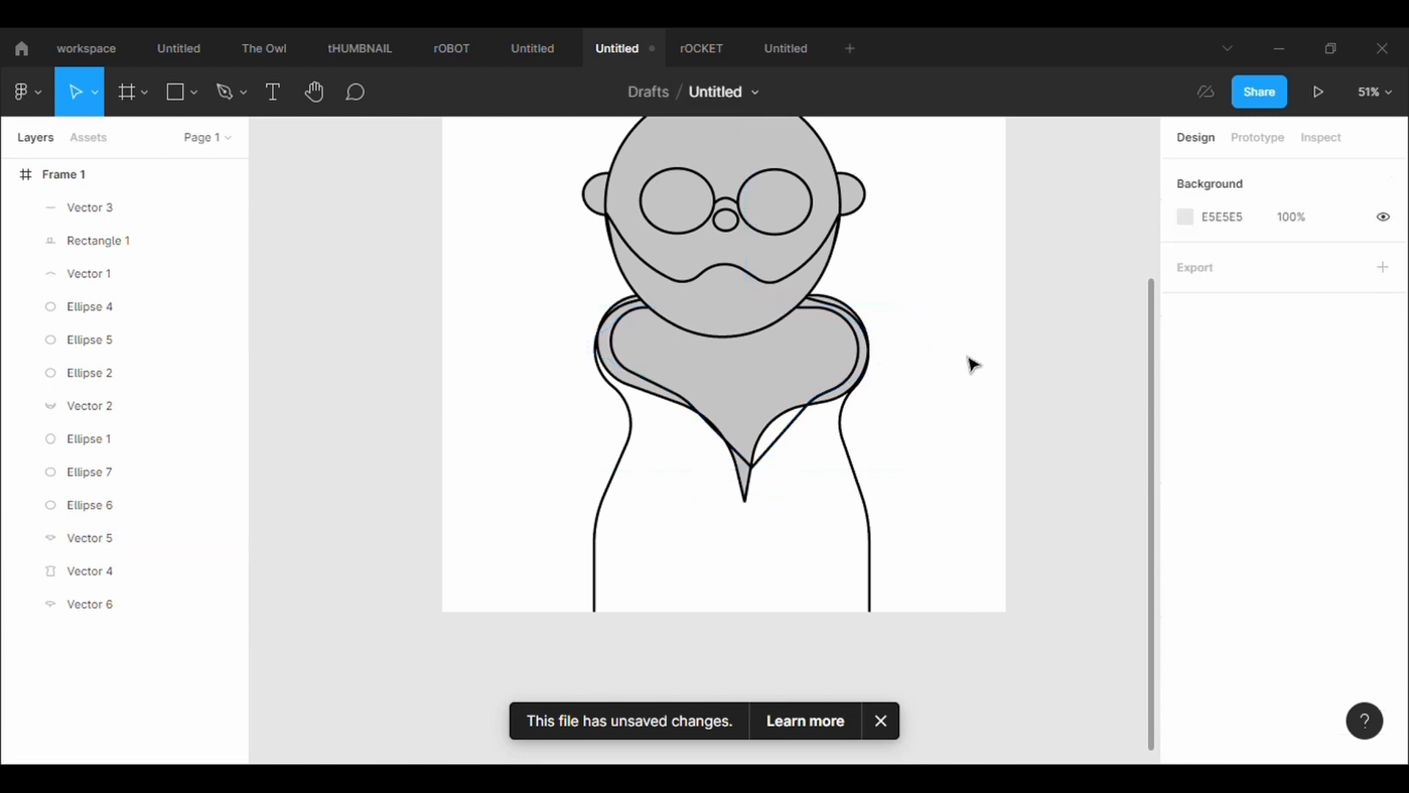
Move the outer collar's upper right point to X 761.83, Y 743.97 and finish editing
click(750, 498)
click(664, 92)
drag(832, 295, 841, 295)
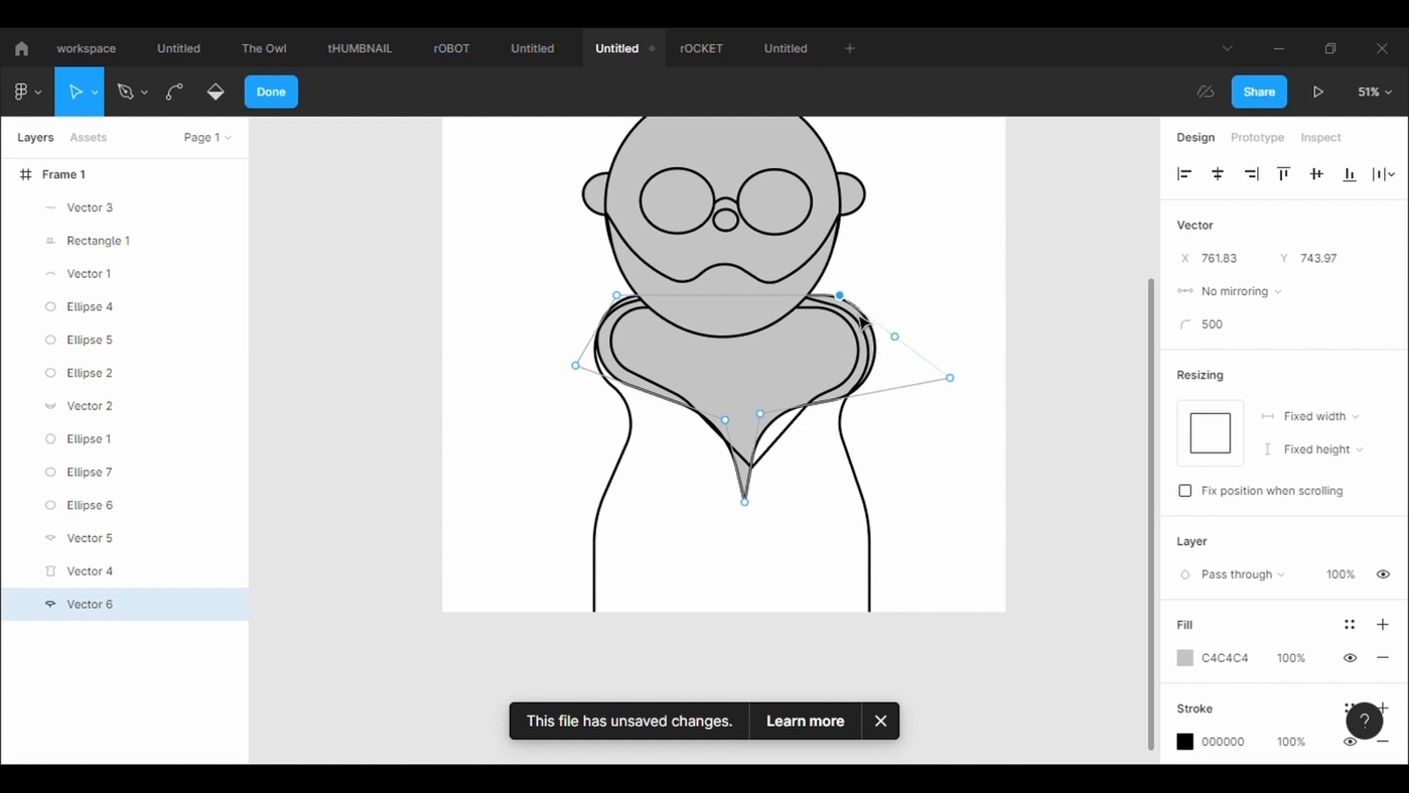
double_click(621, 497)
Send the body outline to the back, behind both collar shapes
right_click(597, 604)
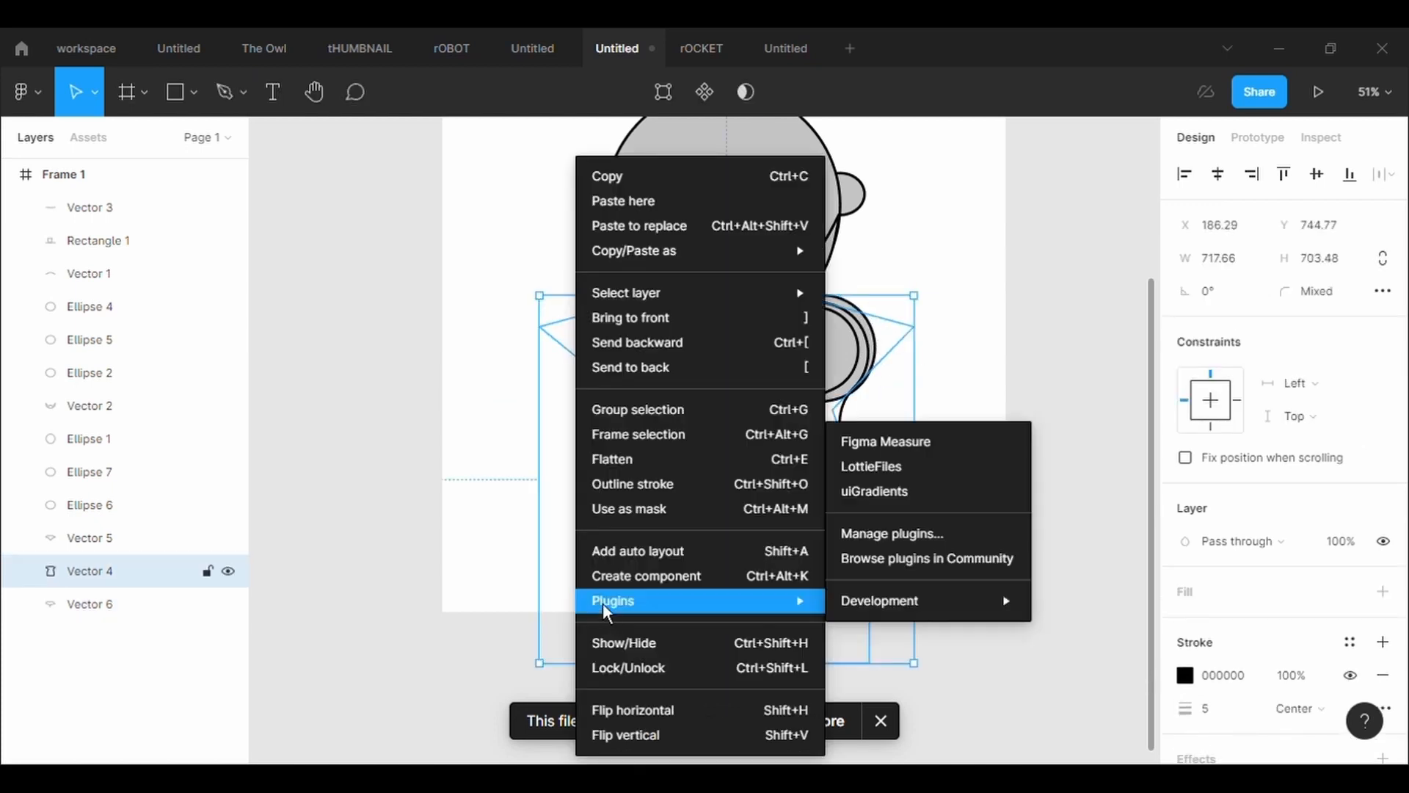
click(625, 377)
click(986, 561)
Reshape the outer collar with its upper right point at X 710.43, Y 714.31, right side point at X 1064.35, Y 959.49, and left points matching
click(865, 321)
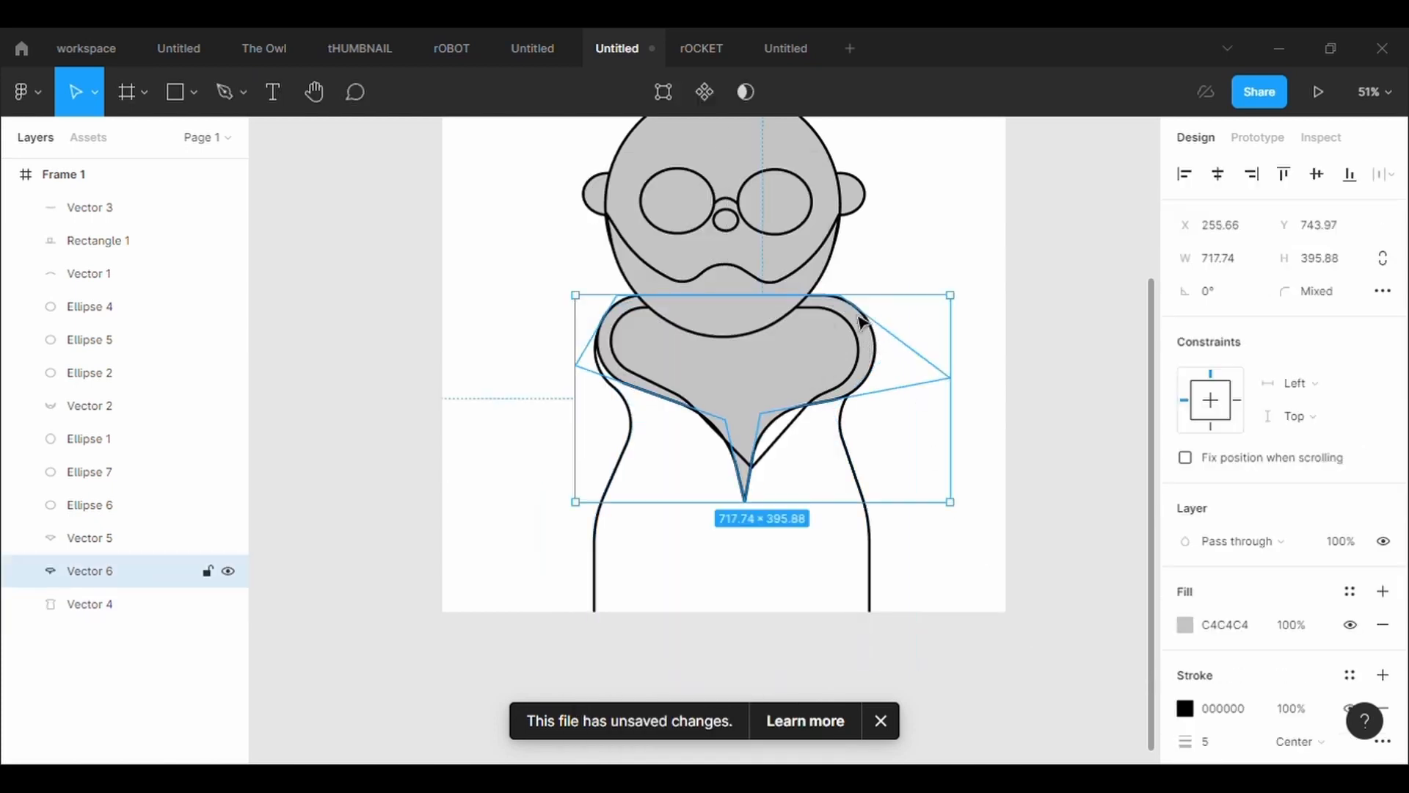
click(663, 92)
drag(844, 297, 820, 286)
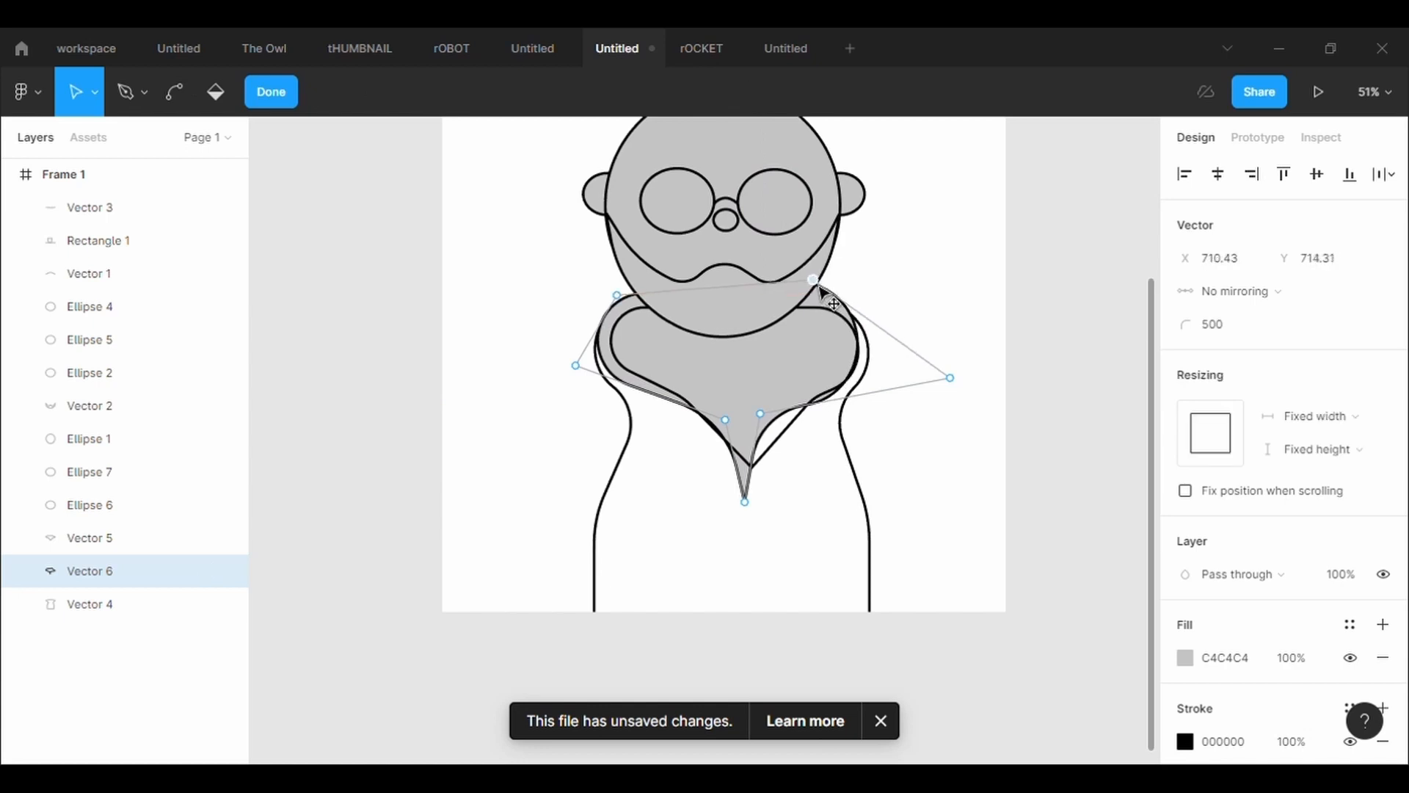
drag(953, 378, 998, 408)
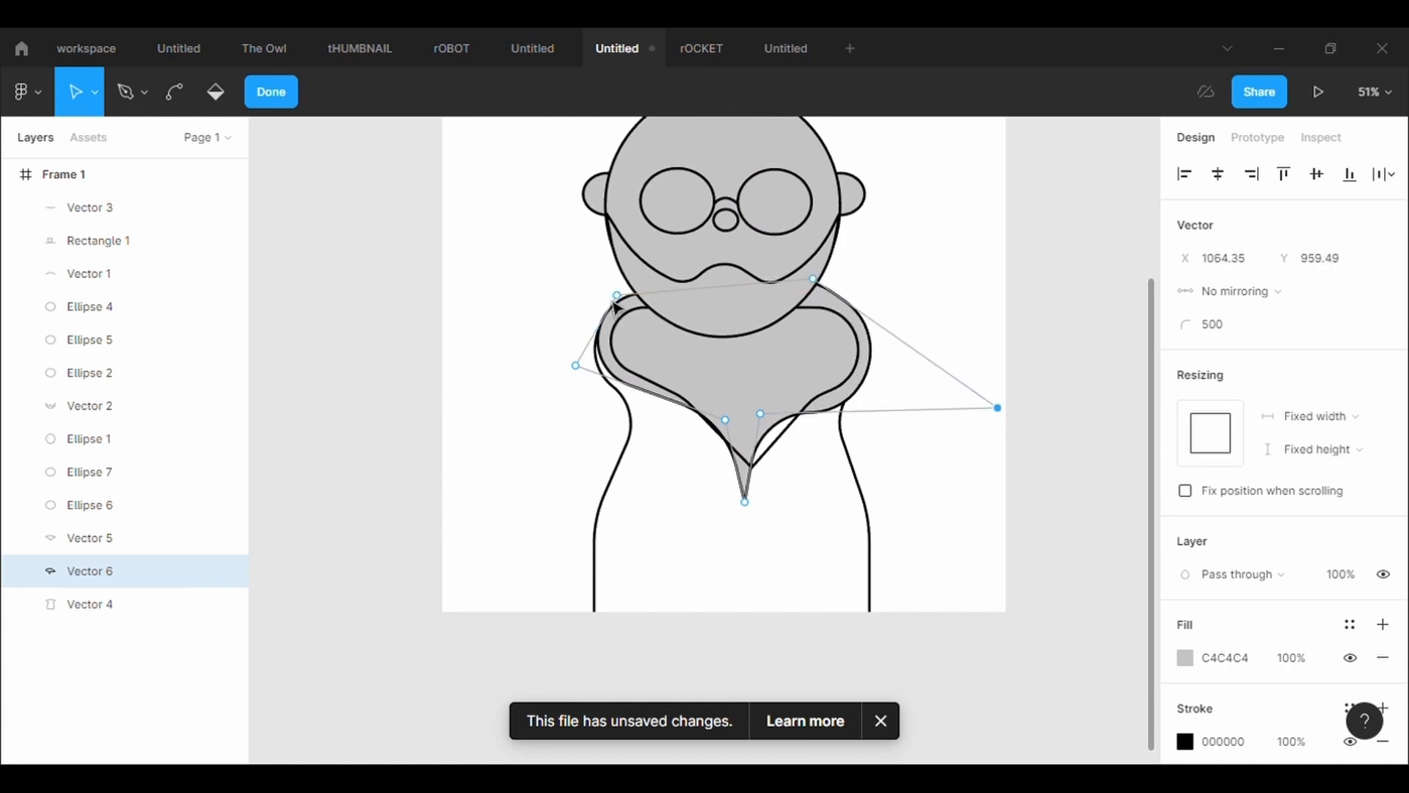
drag(617, 296, 642, 293)
drag(578, 367, 476, 404)
click(854, 374)
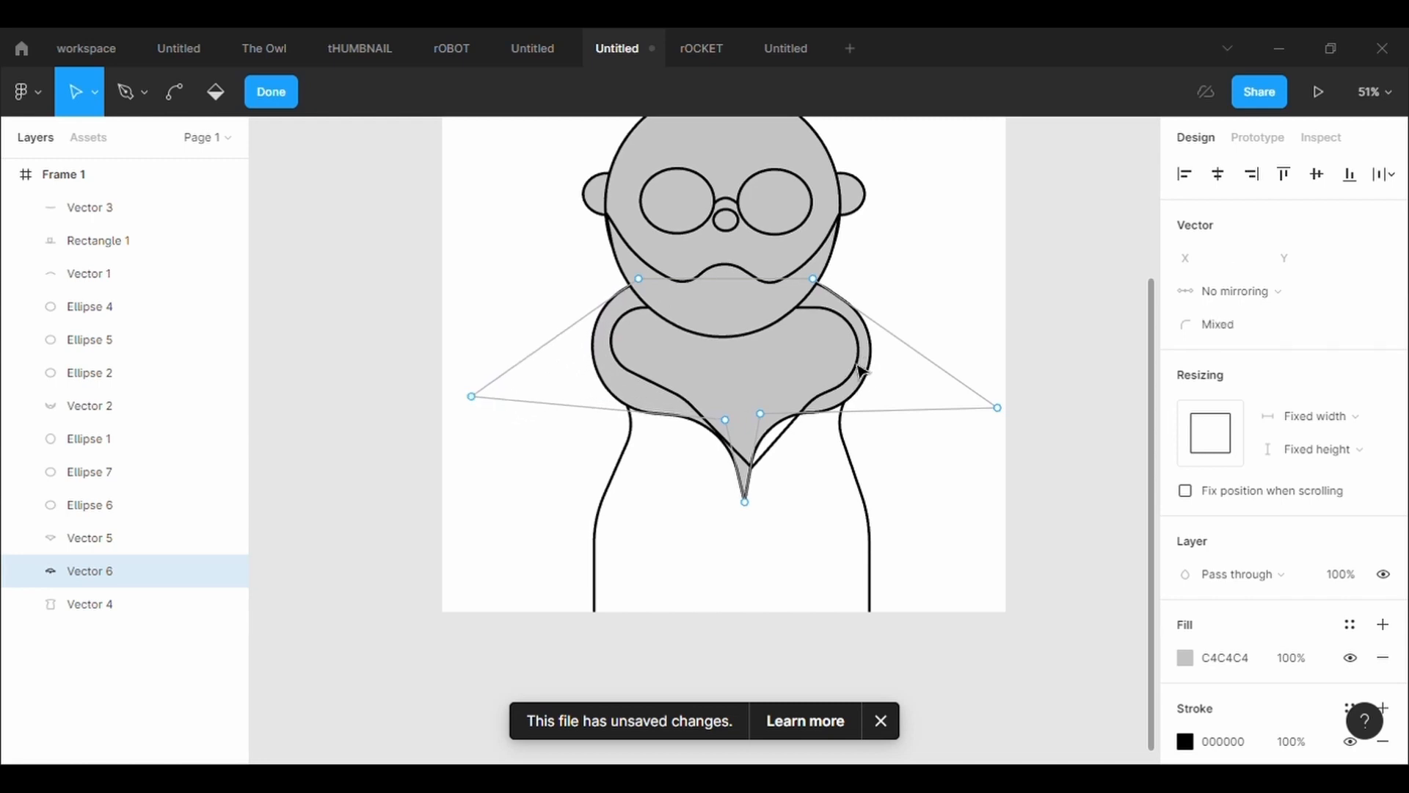
Raise both upper points of the inner collar, placing the right one at X 698.56, Y 722.22, and finish editing
click(823, 394)
click(823, 395)
click(753, 92)
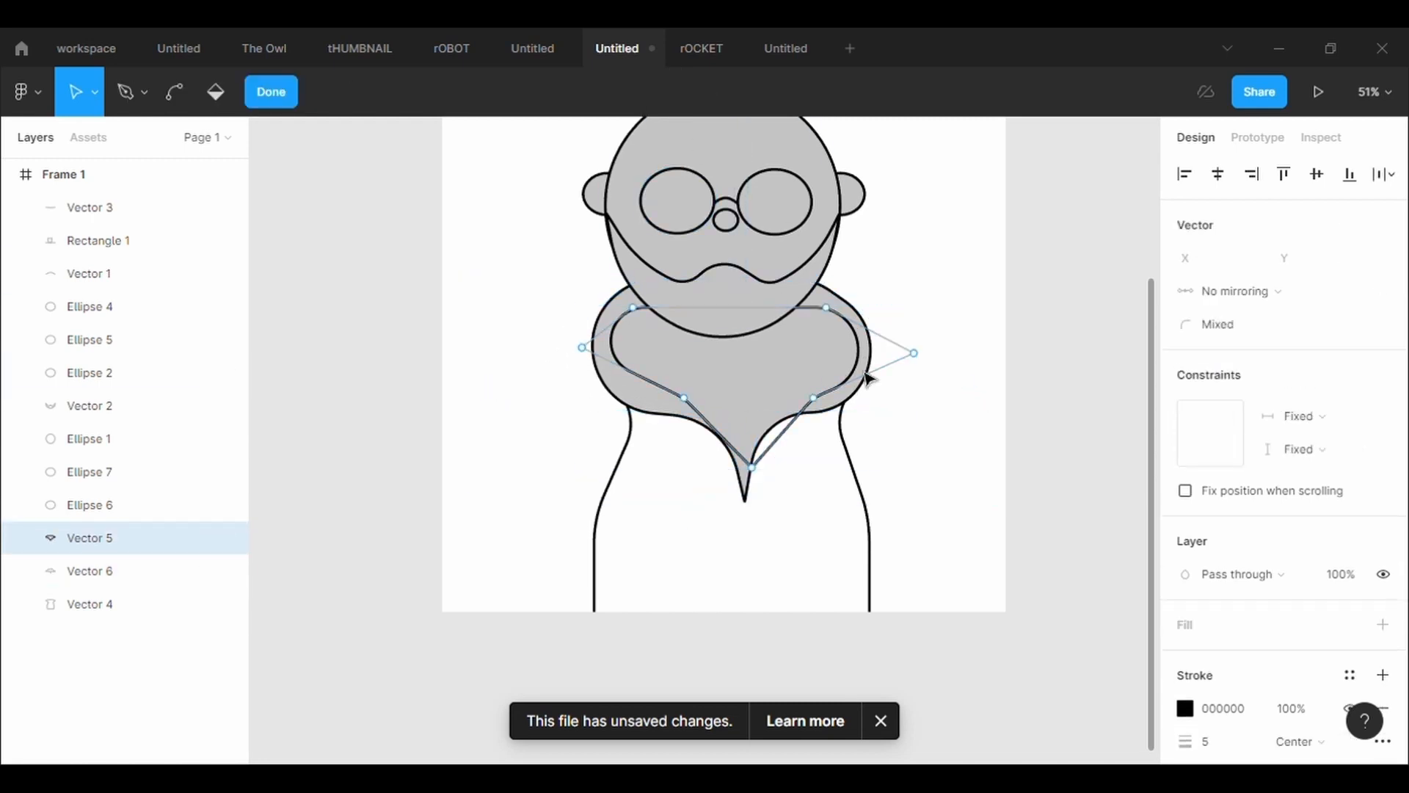
drag(831, 313, 813, 290)
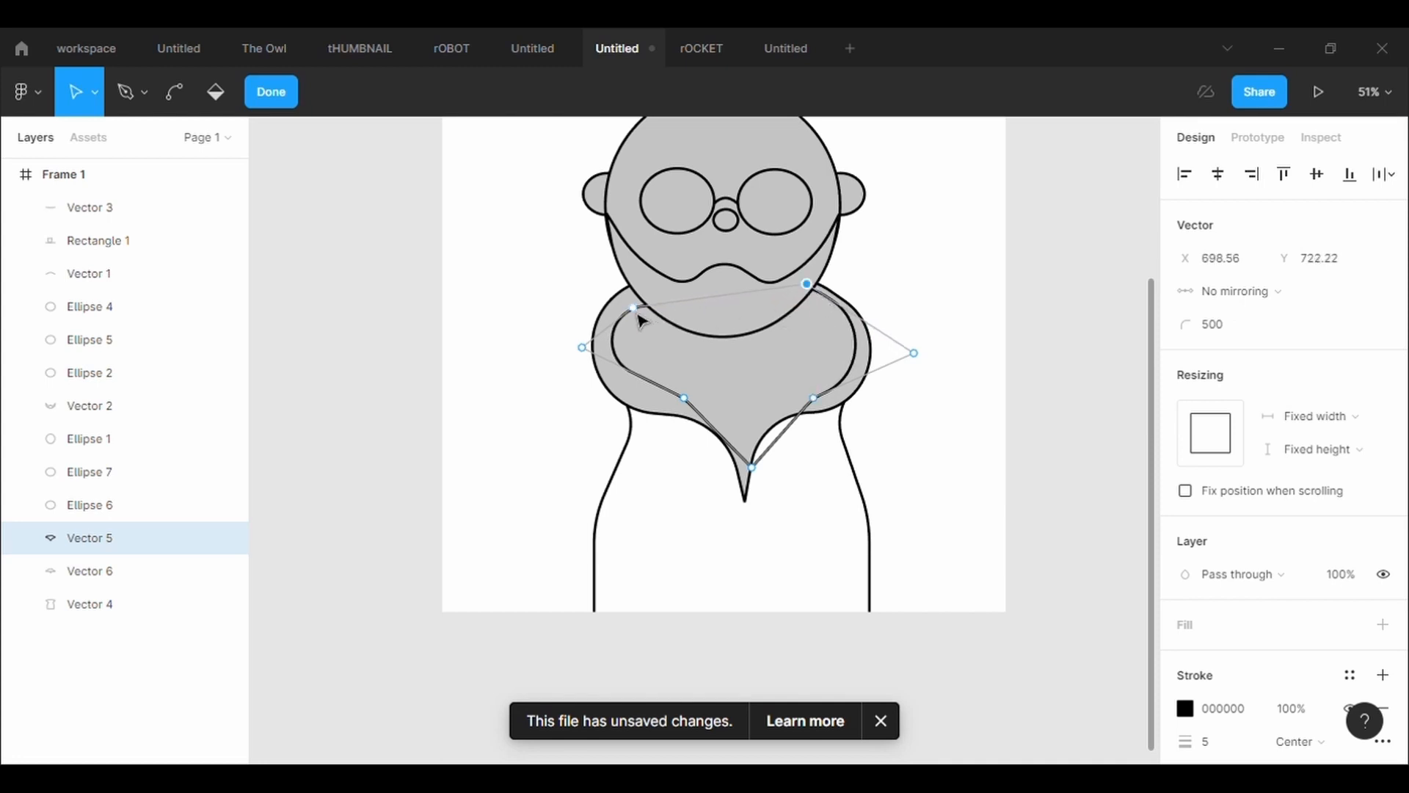
drag(637, 316, 641, 298)
key(Escape)
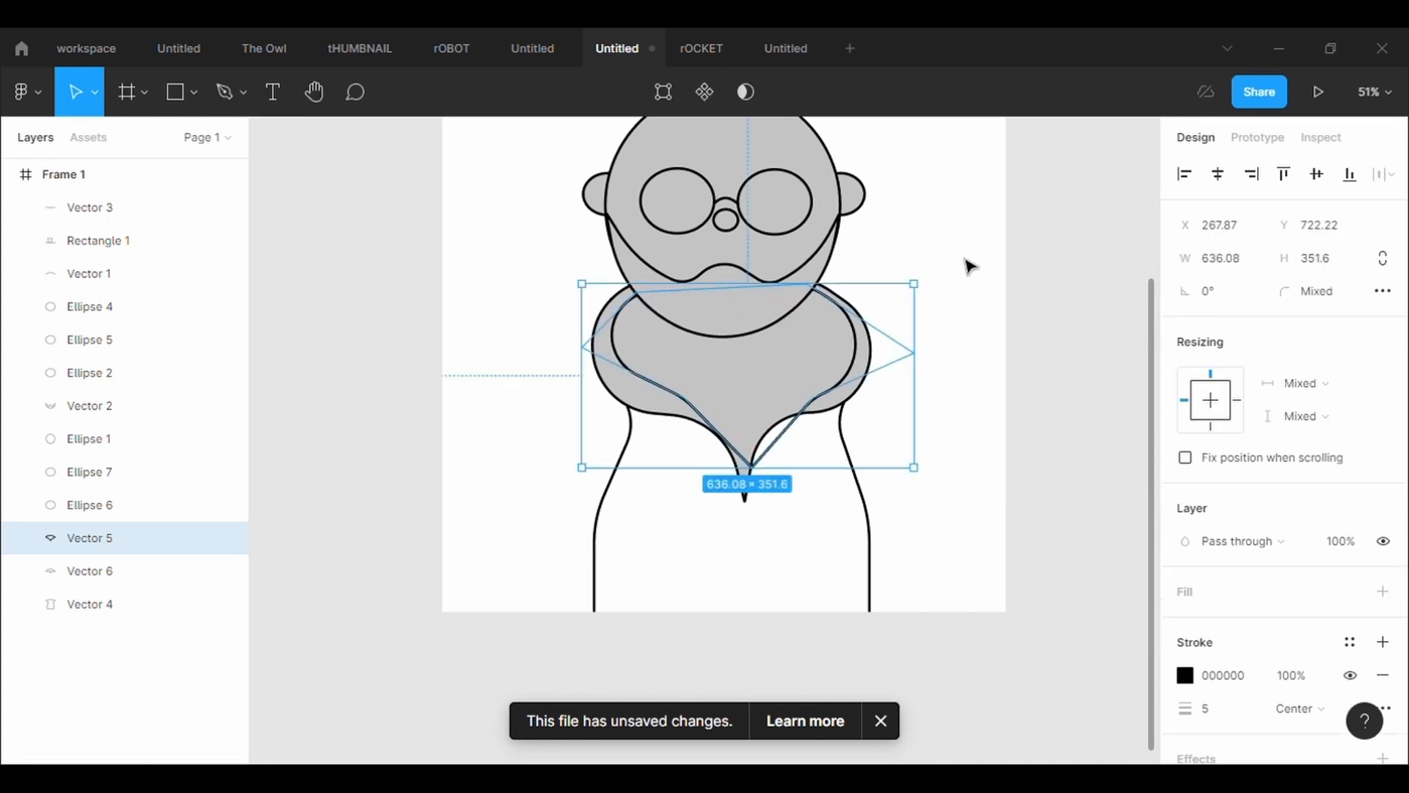
Reshape the inner collar's lower edge into two curves meeting at a raised tip, with the lower left point at X 386.16, Y 890.29
click(663, 94)
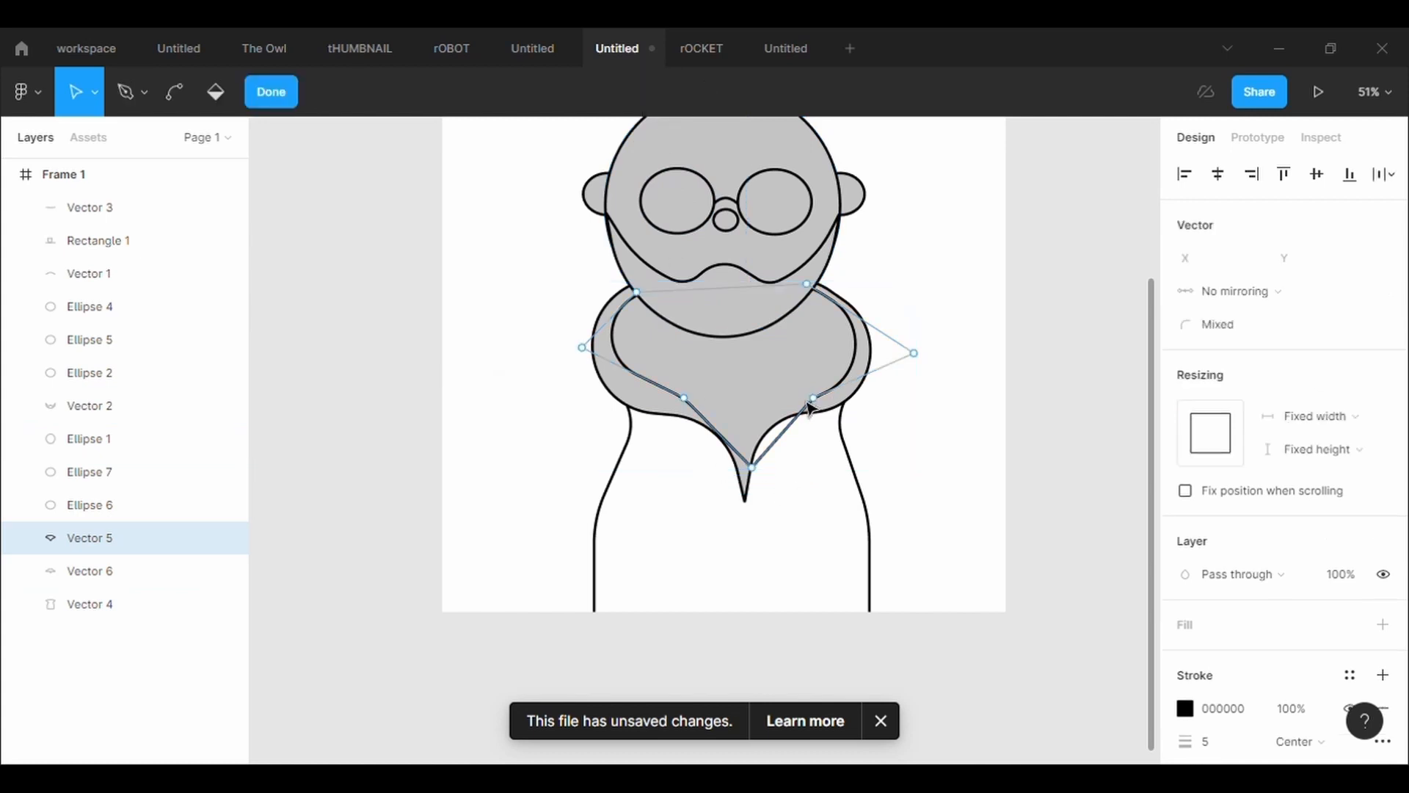
drag(808, 408, 650, 407)
drag(755, 475, 654, 389)
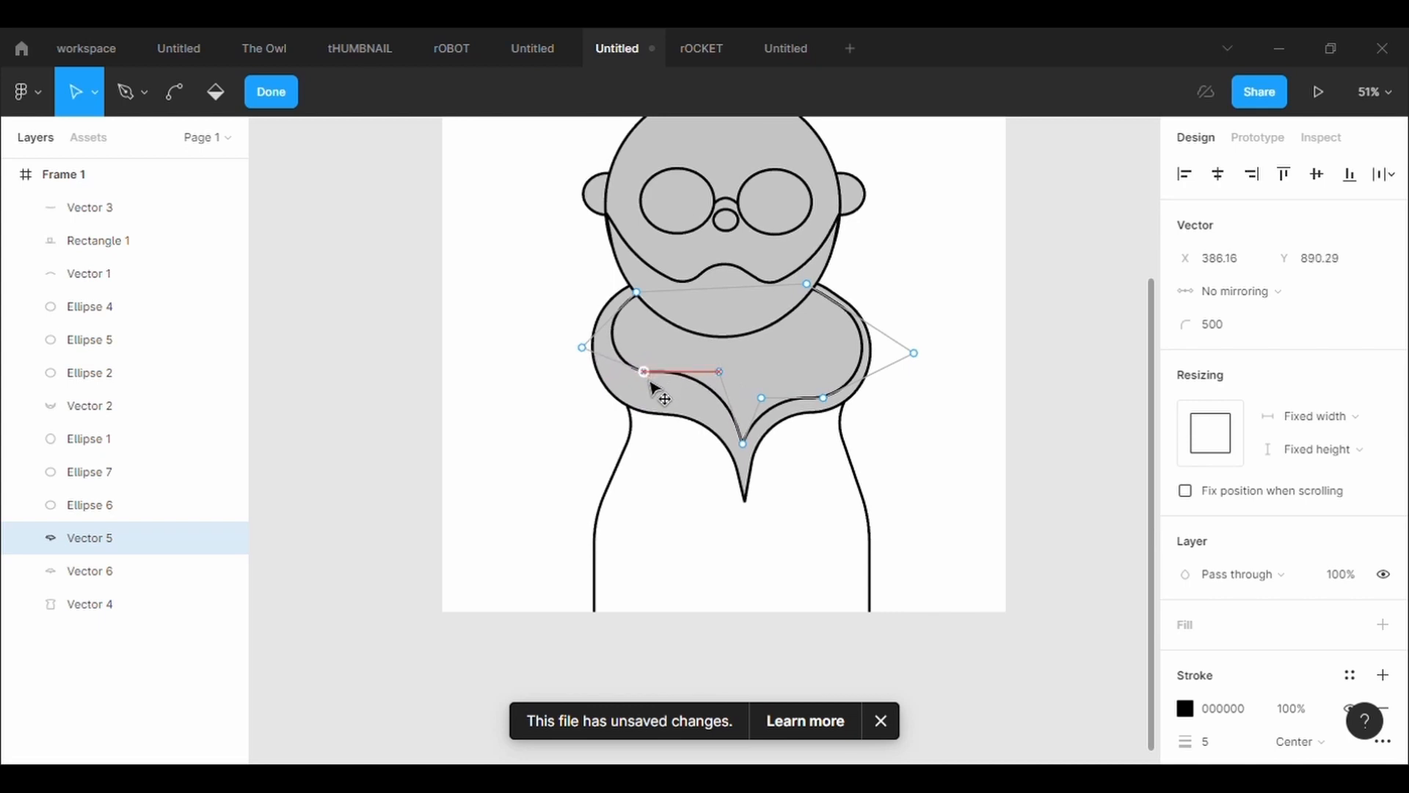
drag(761, 397, 841, 379)
click(753, 499)
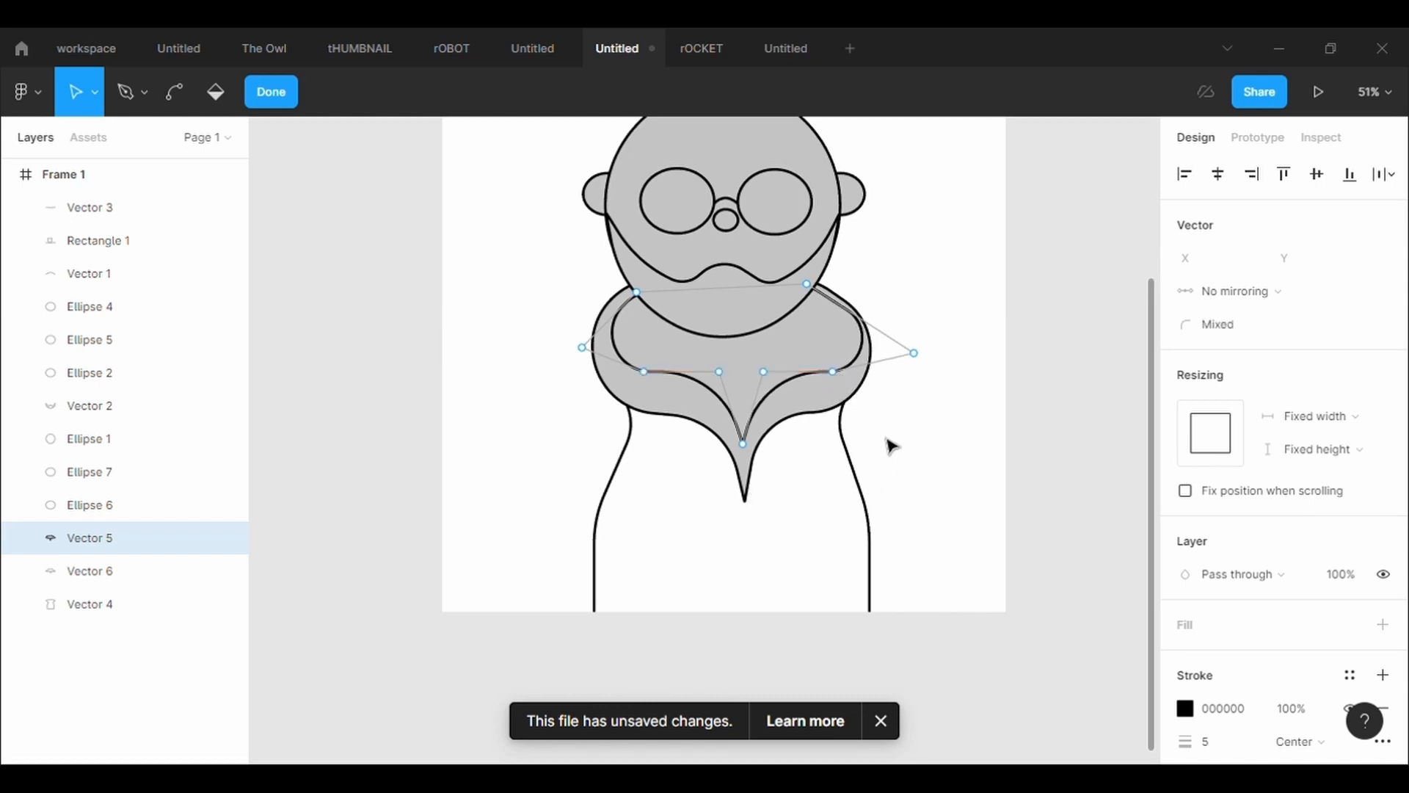
Pull the inner collar's right side point in to X 842.9, Y 844.05, round its upper right edge, and finish editing
drag(917, 358, 883, 340)
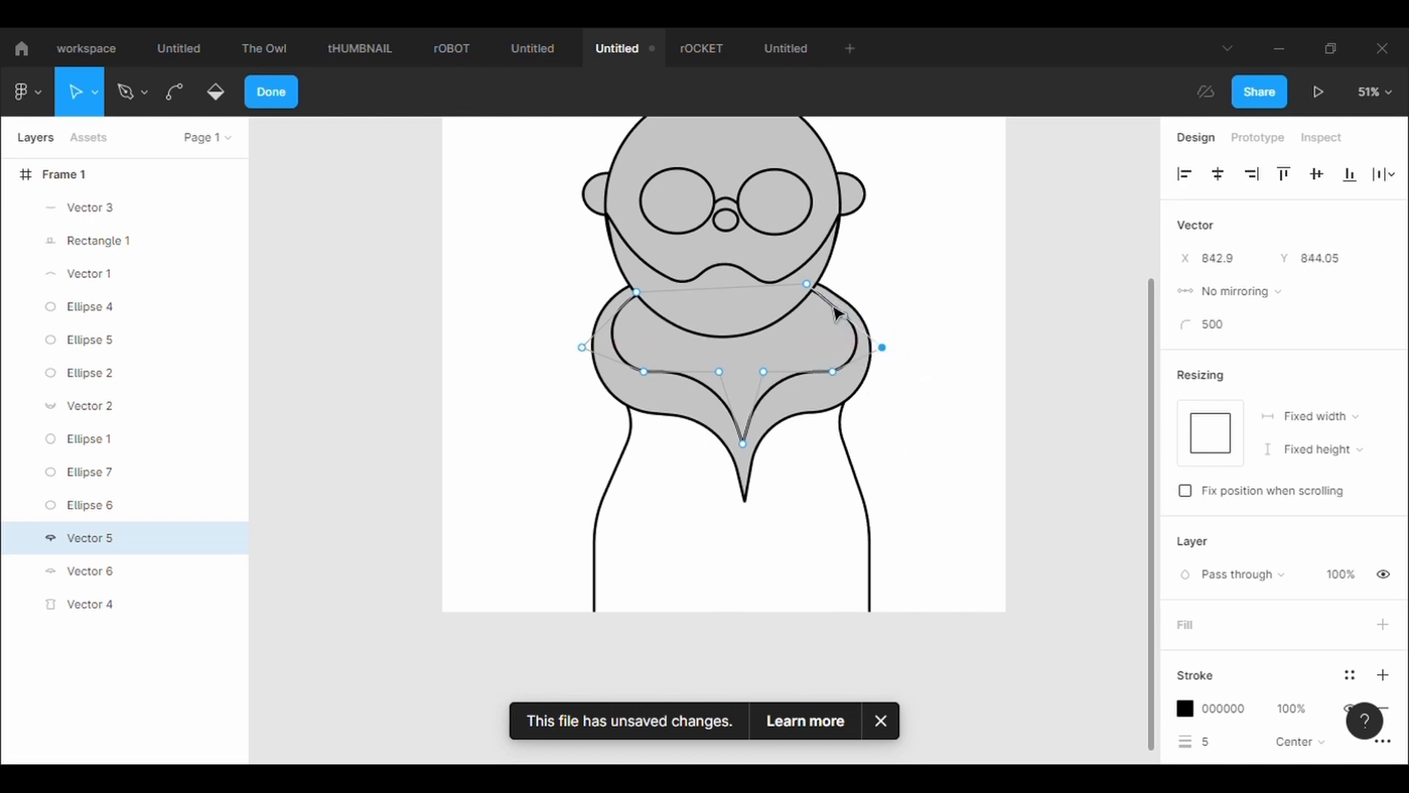
drag(824, 300, 851, 326)
double_click(989, 412)
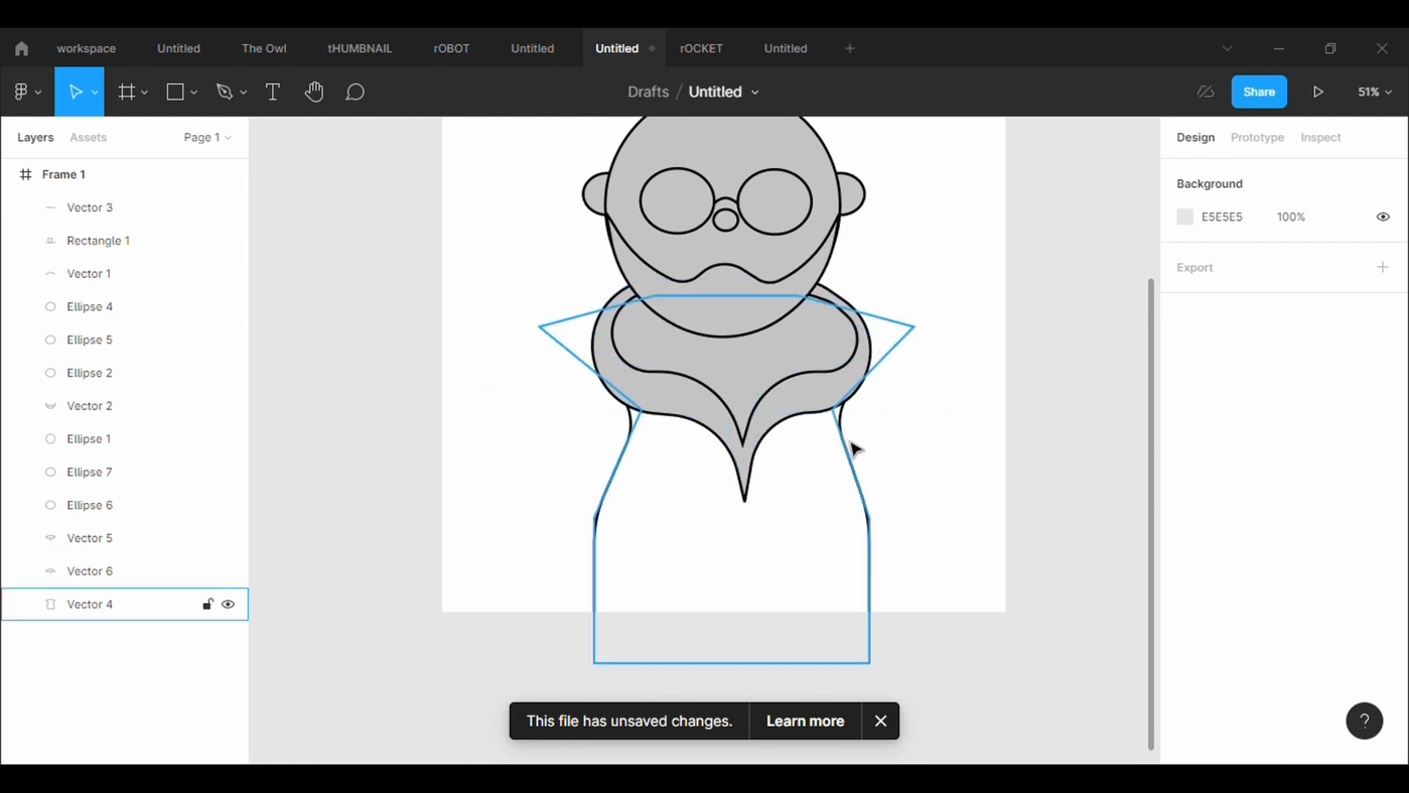
Fit the outer collar closer around the inner one, with its left side point at X 87.59, Y 900.17 and its lower tip raised
click(819, 416)
click(672, 103)
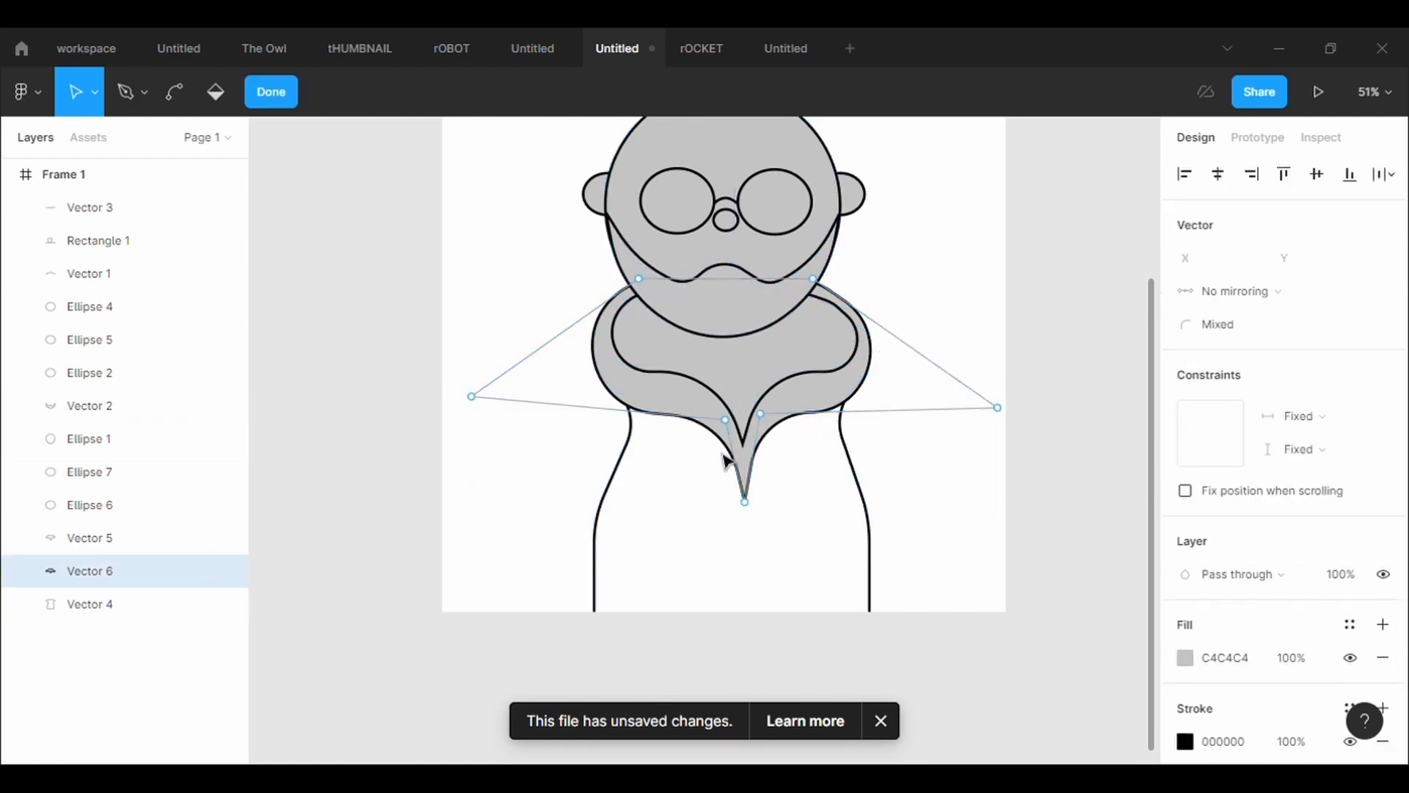
mouse_move(478, 402)
mouse_down()
mouse_move(529, 384)
mouse_move(495, 393)
mouse_move(490, 378)
mouse_up()
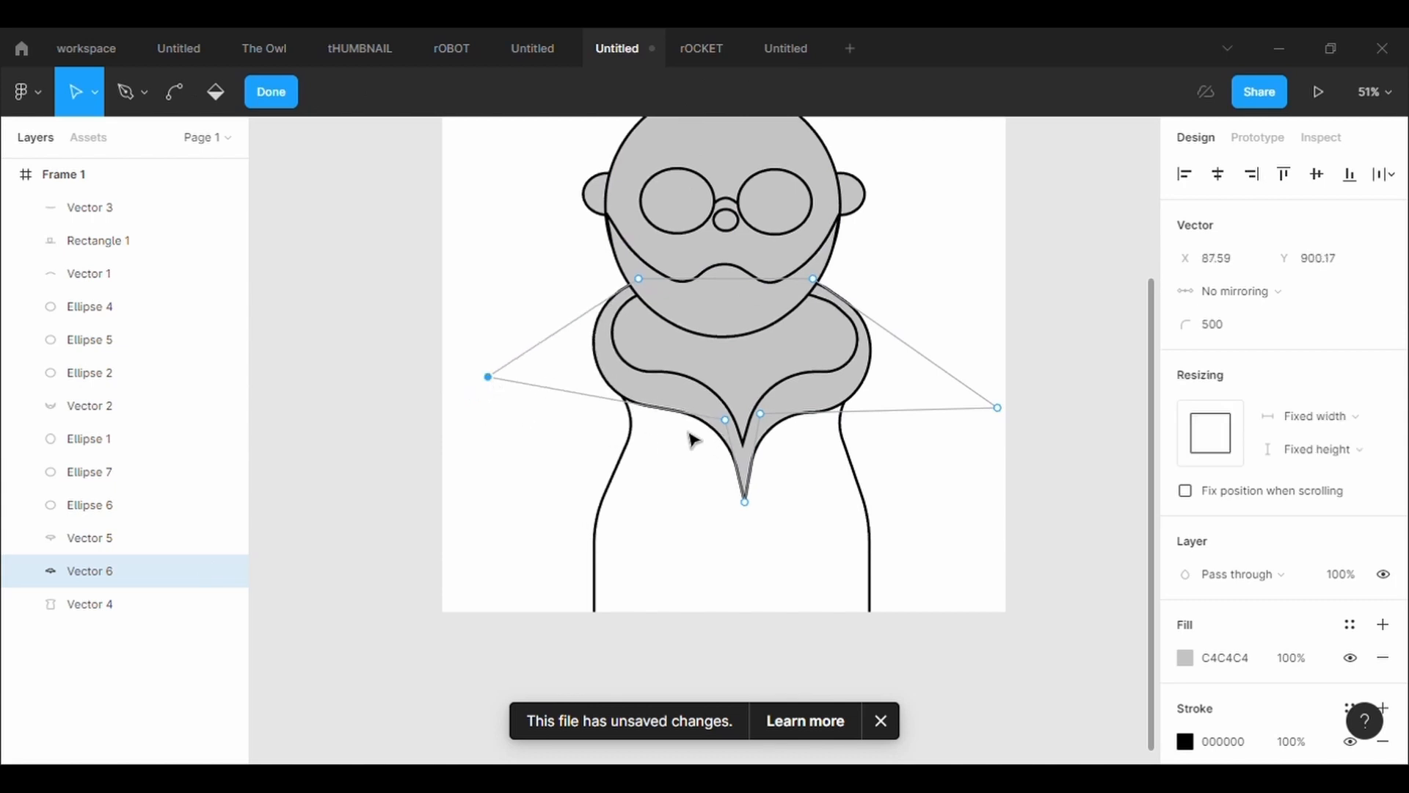
drag(726, 420, 790, 396)
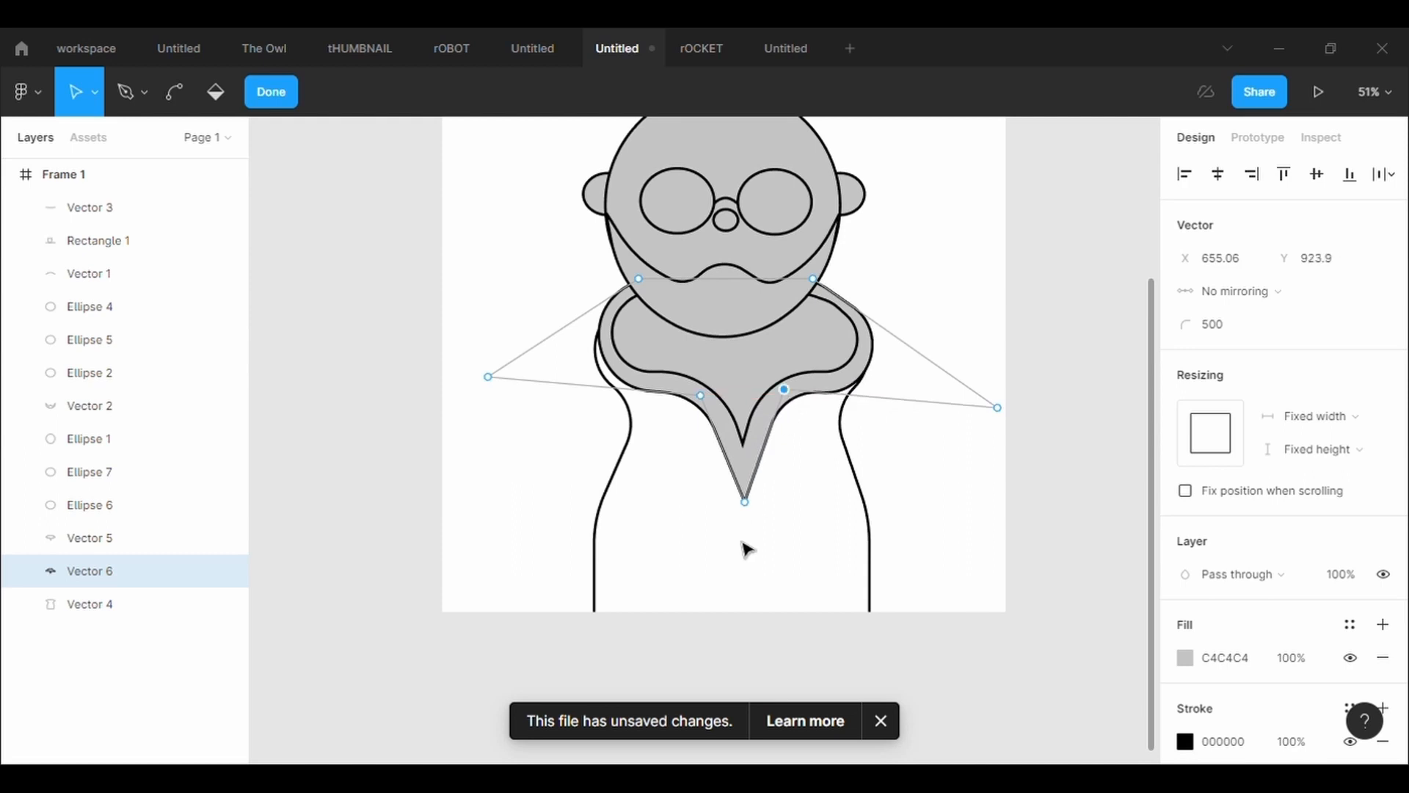
drag(745, 503, 759, 474)
key(Escape)
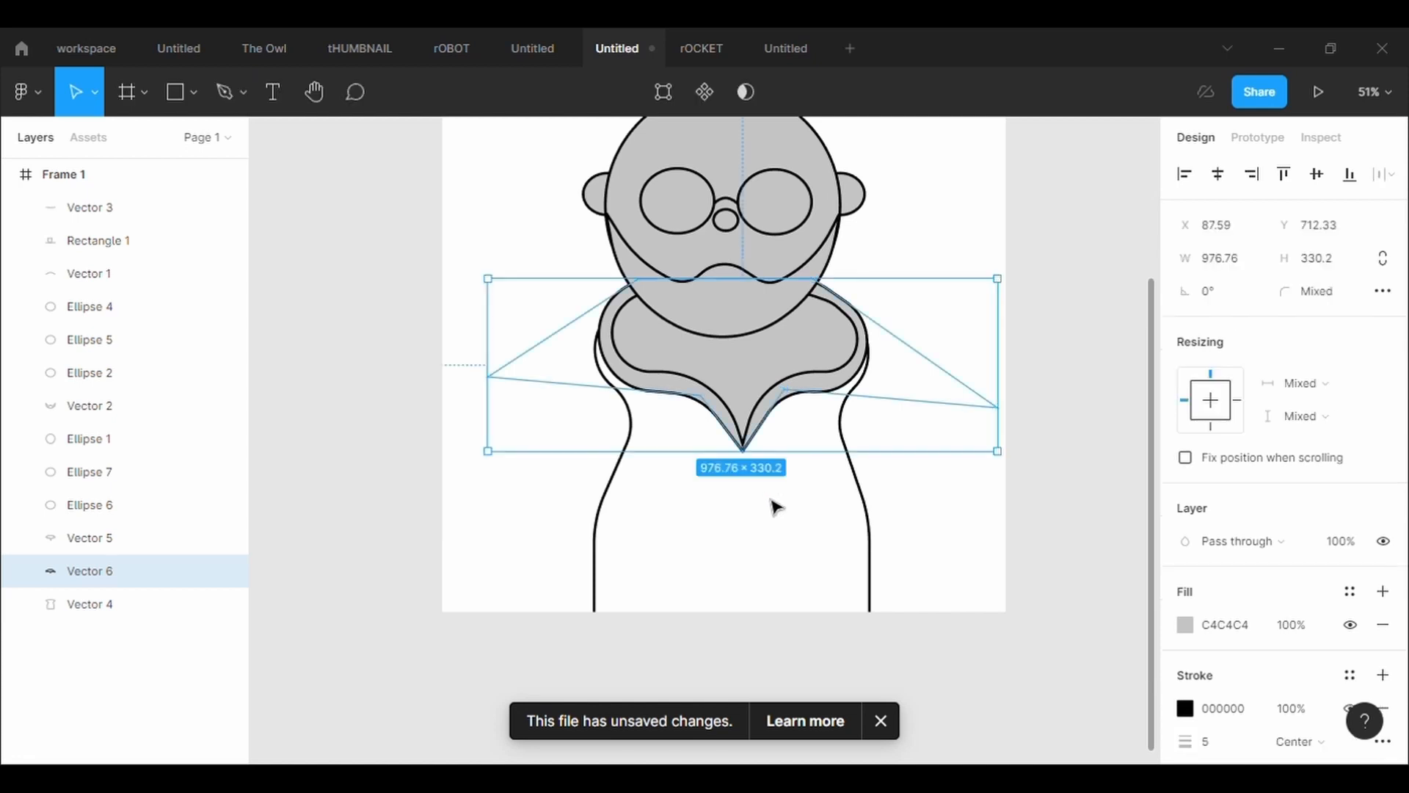
click(986, 538)
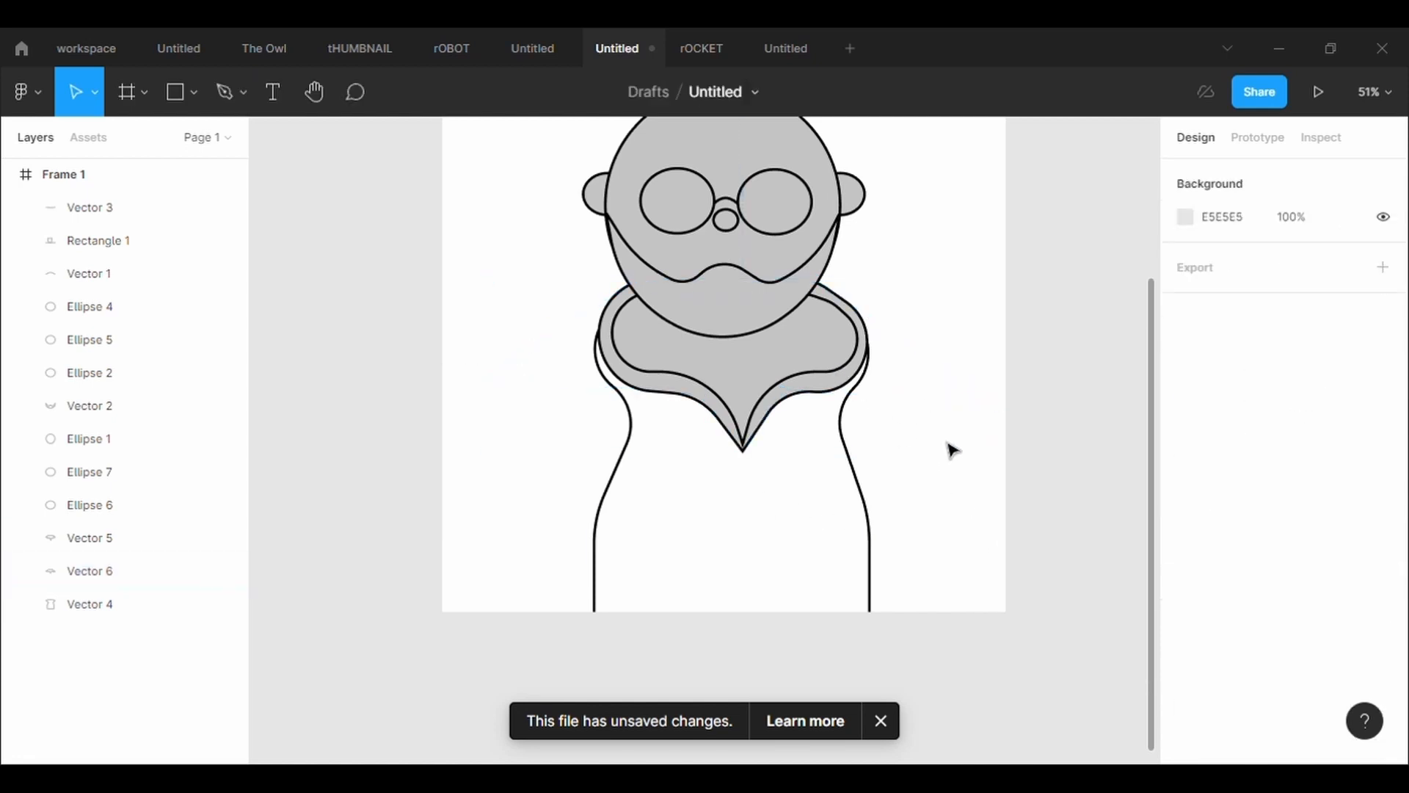
Nudge the collar and body slightly up and left, and reshape the body outline with inward shoulder points and rounded, wider lower sides
drag(940, 416, 742, 374)
click(928, 487)
click(630, 460)
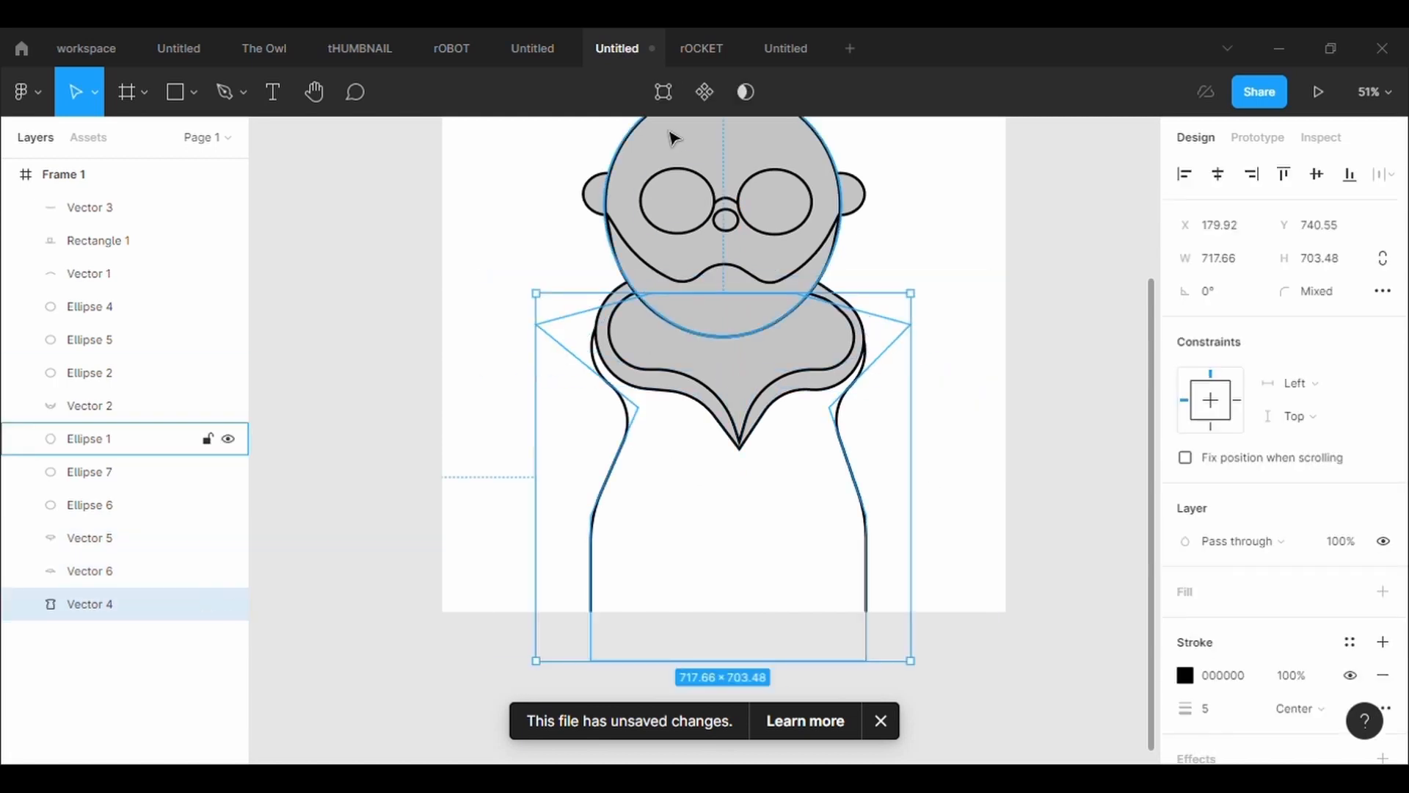
key(Return)
drag(537, 325, 590, 374)
drag(912, 325, 878, 386)
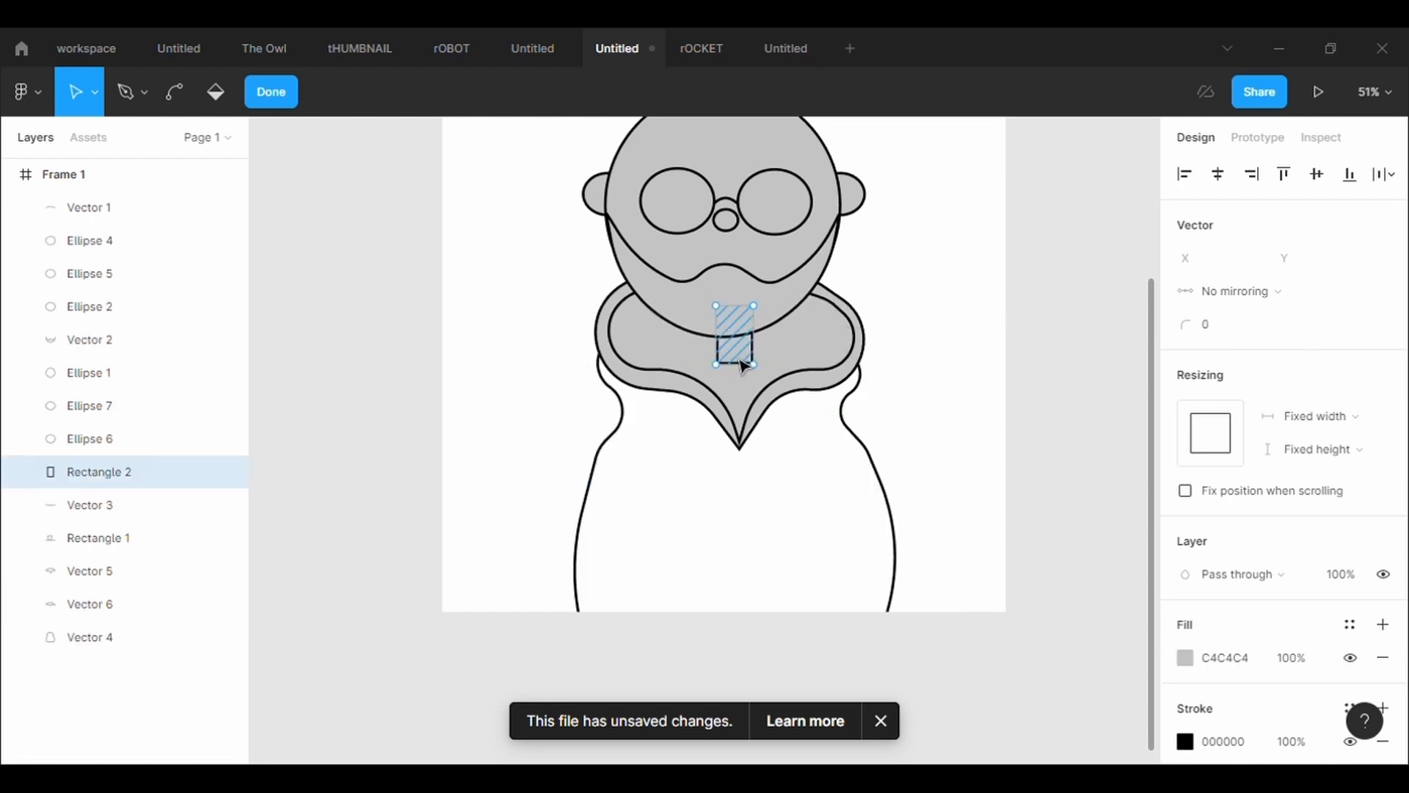
Finish editing the small neck rectangle and position it slightly further left beneath the chin
key(Escape)
drag(730, 344, 740, 367)
click(929, 374)
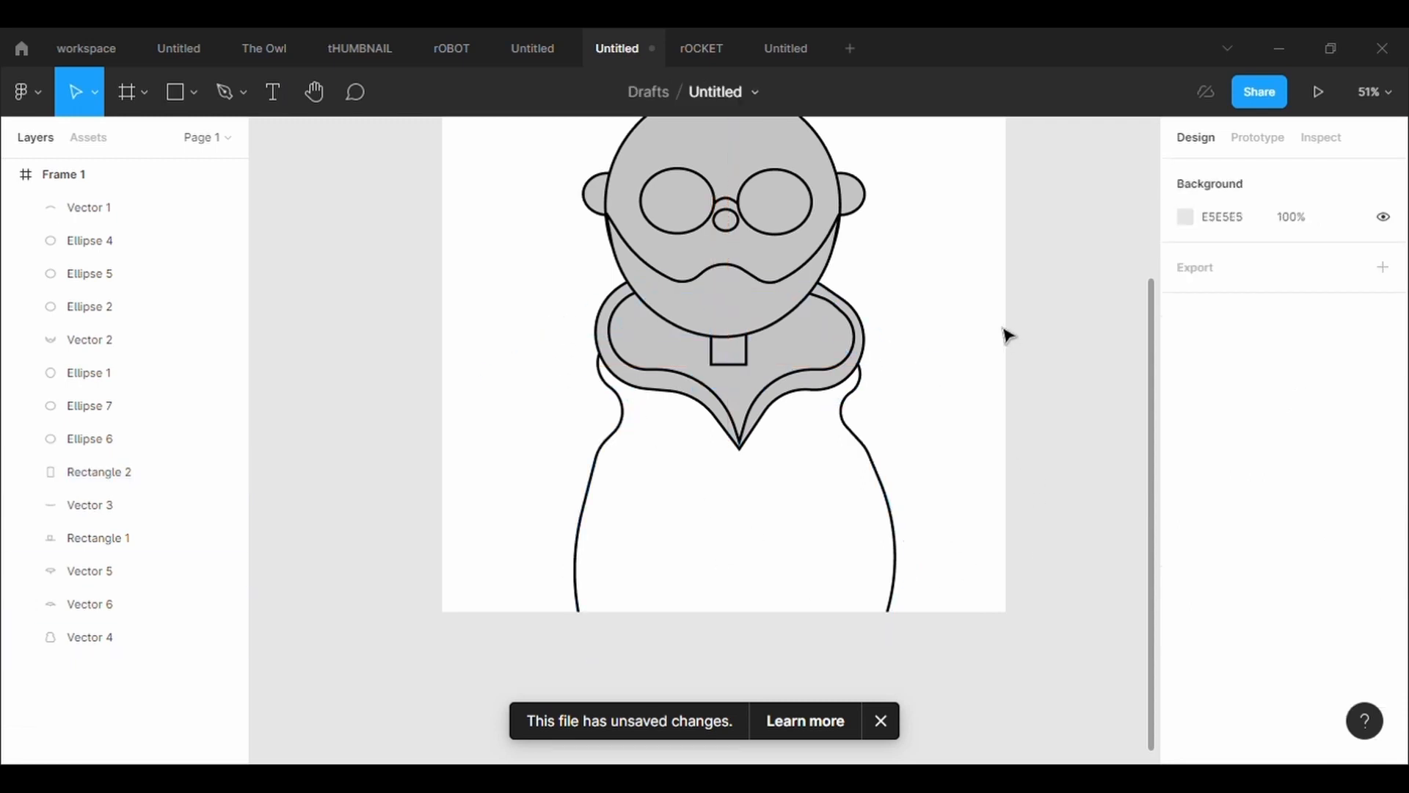
Draw a vertical Pen line from the collar's tip to below the frame's lower edge, with a stroke width of 10
click(243, 111)
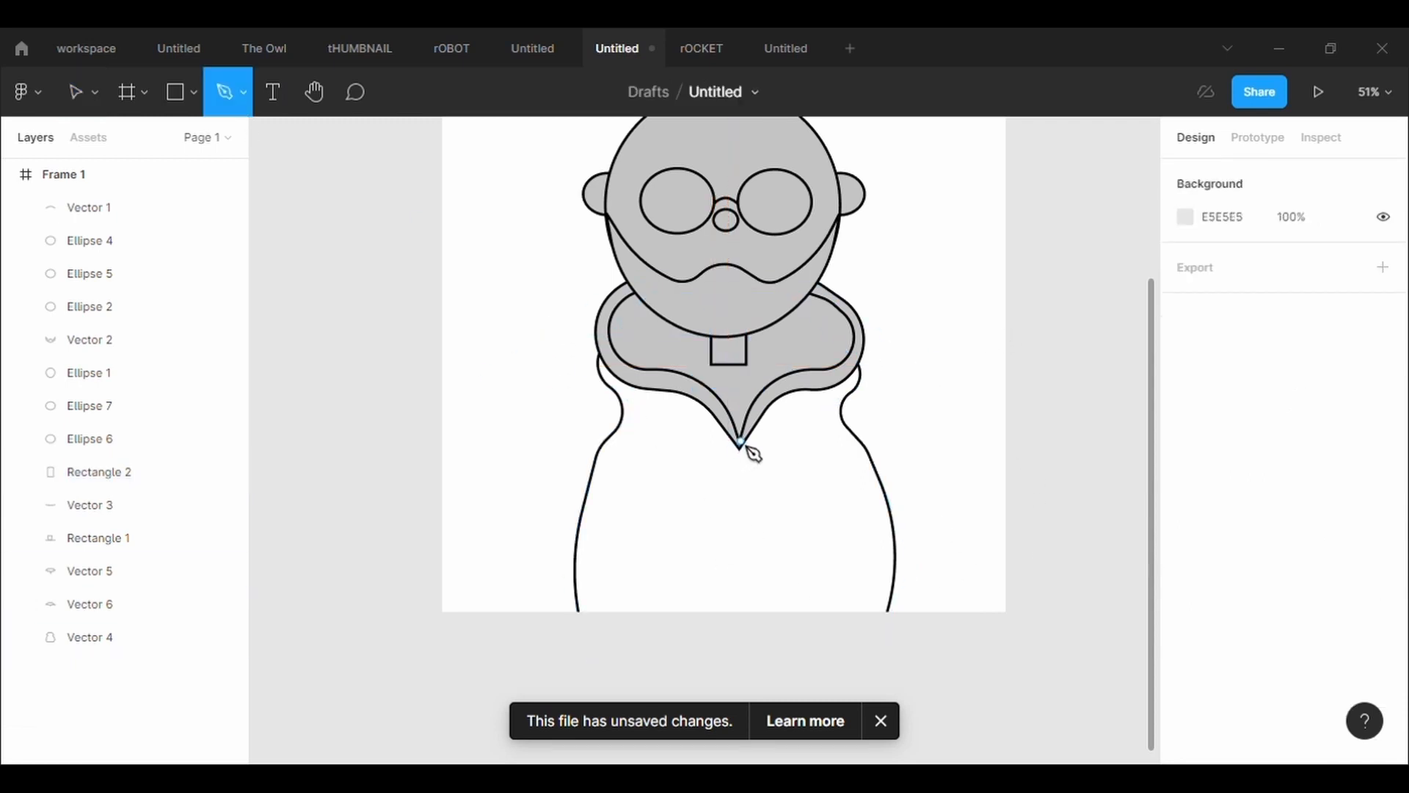
click(741, 439)
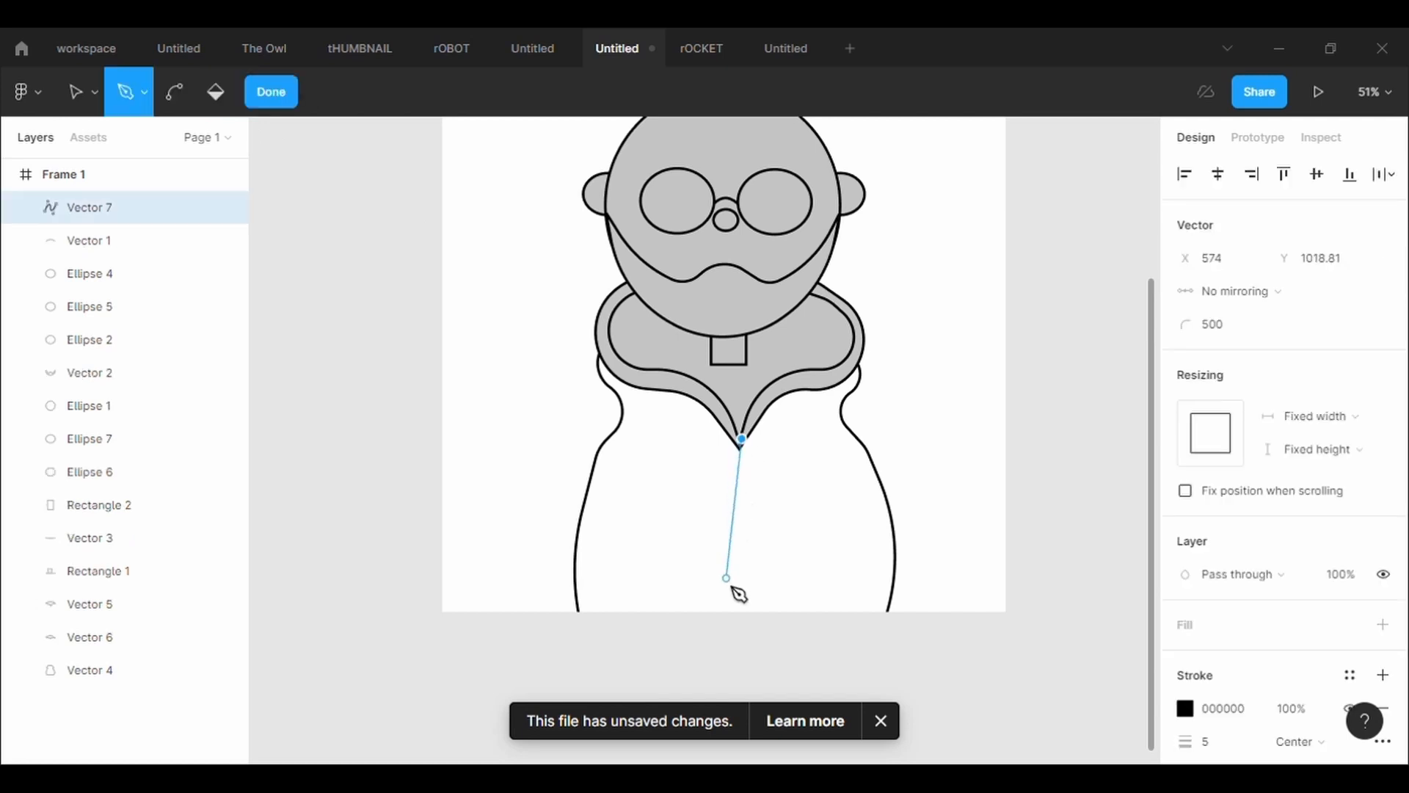
click(742, 642)
click(1248, 743)
text(20)
key(Return)
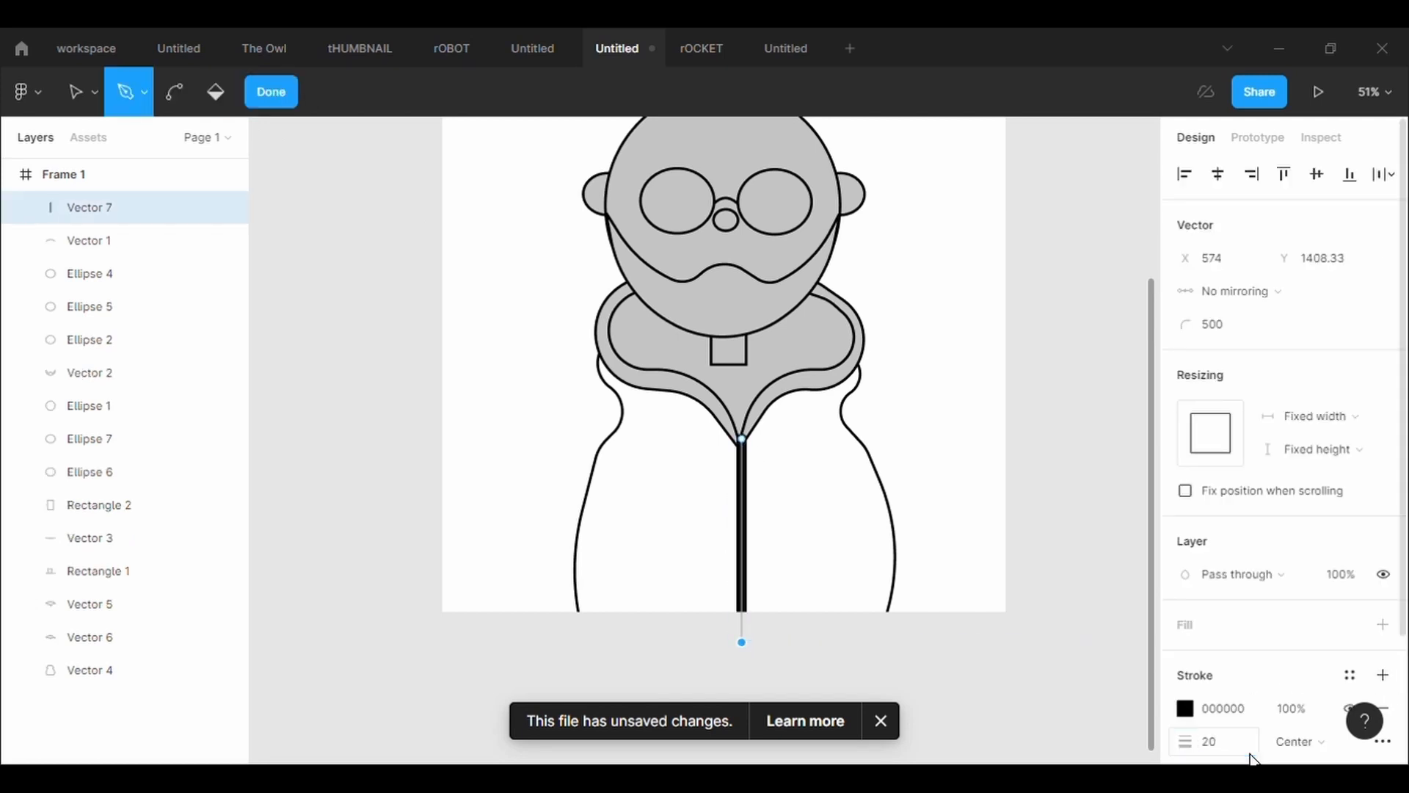
click(1210, 742)
text(10)
key(Return)
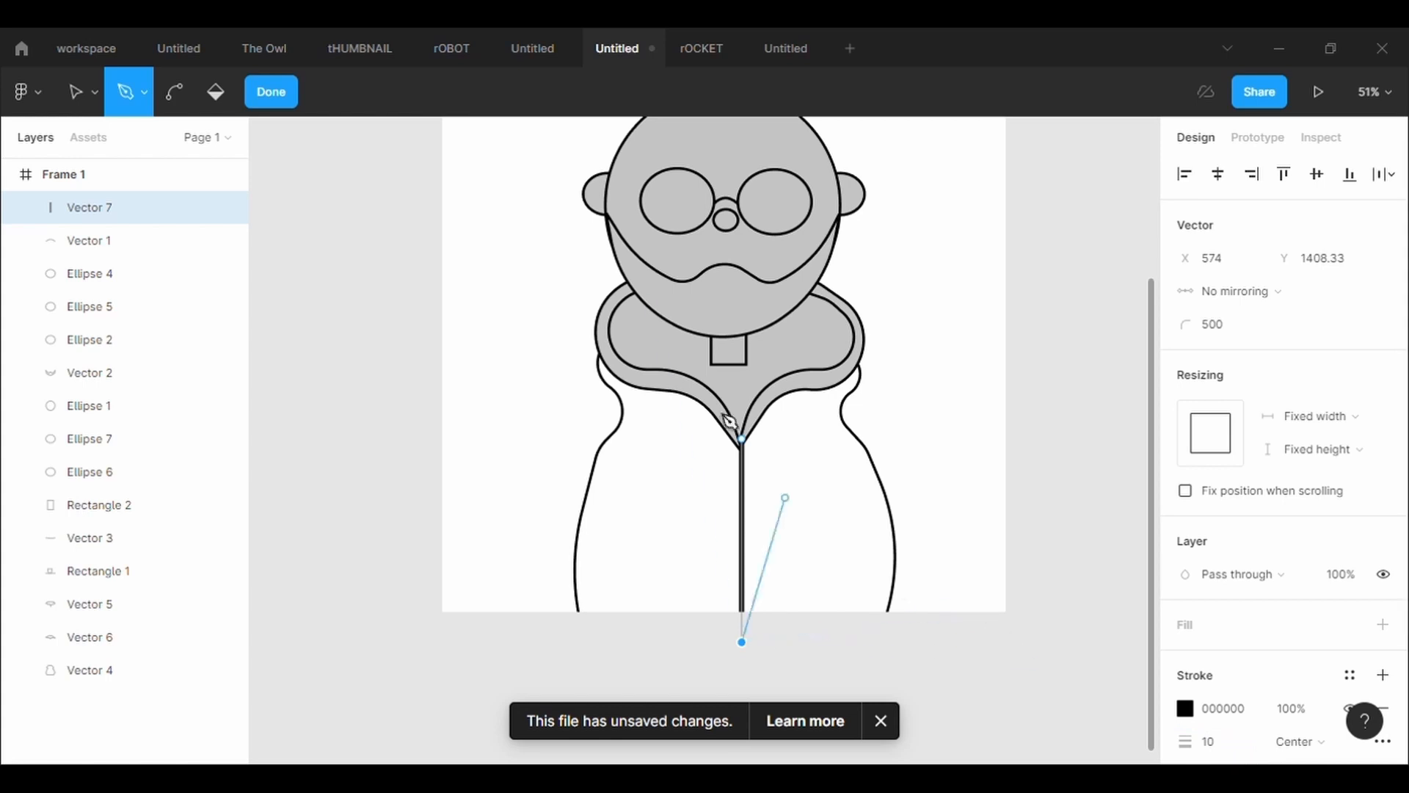
Bend the body's vertical centre line slightly to the left and finish editing it
click(183, 94)
drag(743, 540, 734, 544)
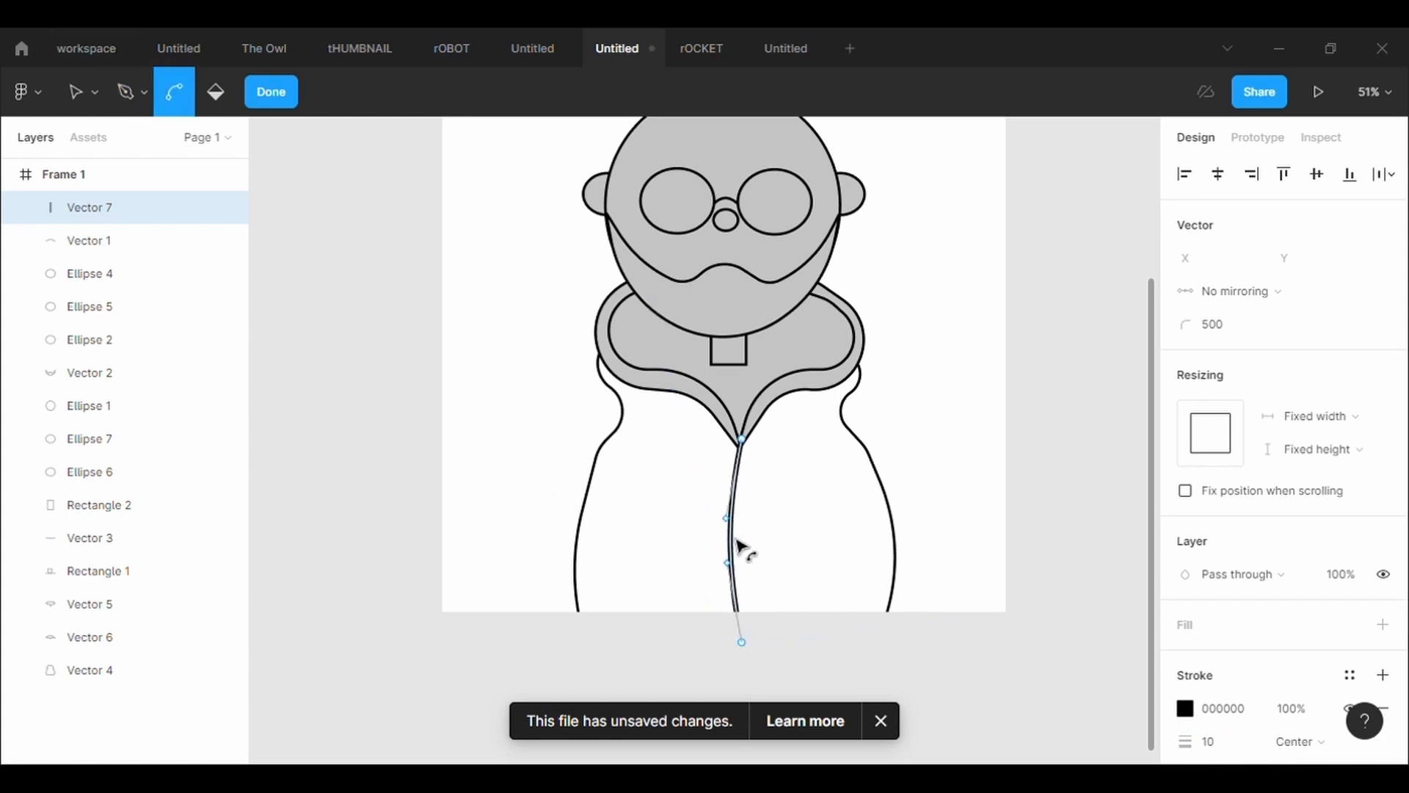
click(983, 507)
Change the outer collar's fill to near-black 0D0B0B
scroll(831, 444, up, 3)
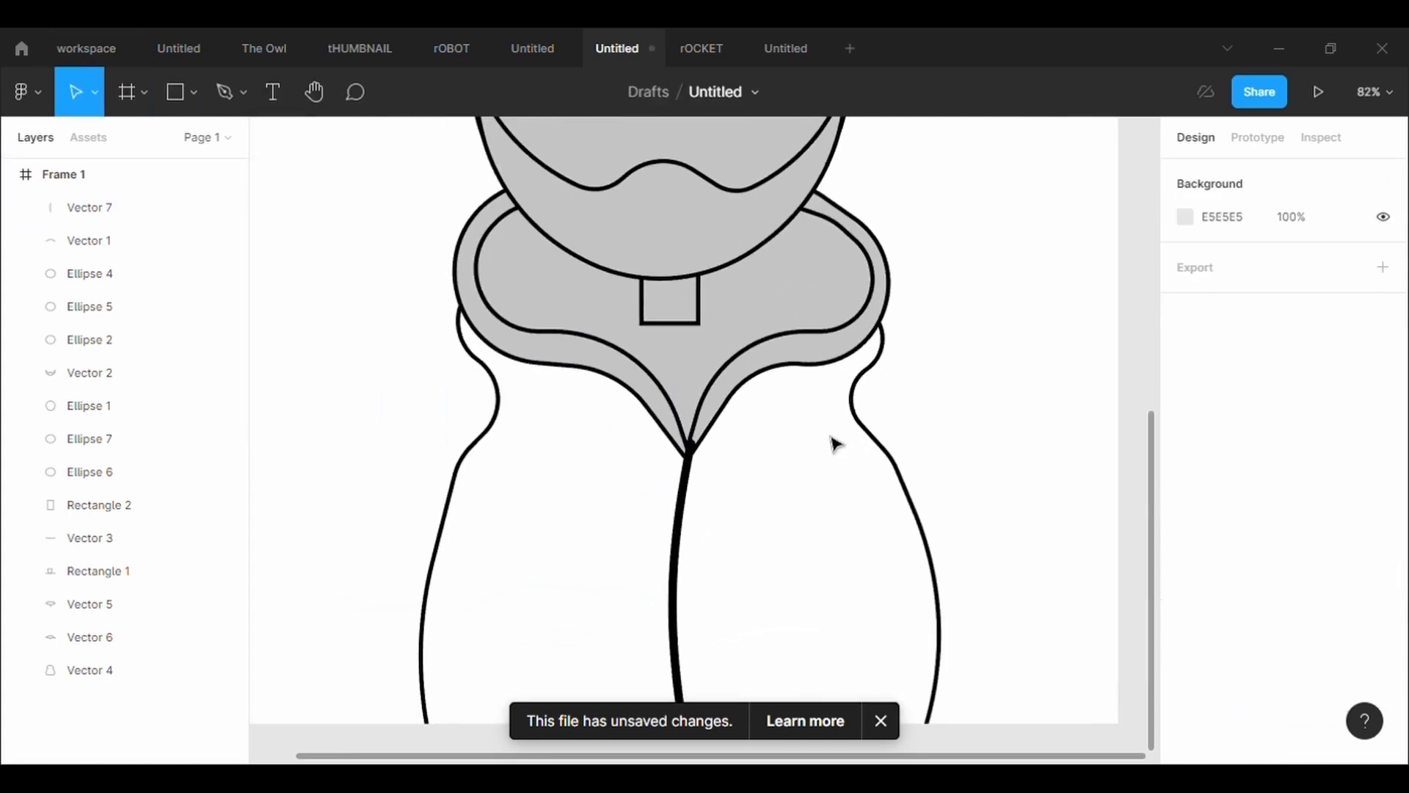
click(889, 266)
click(1186, 625)
click(944, 482)
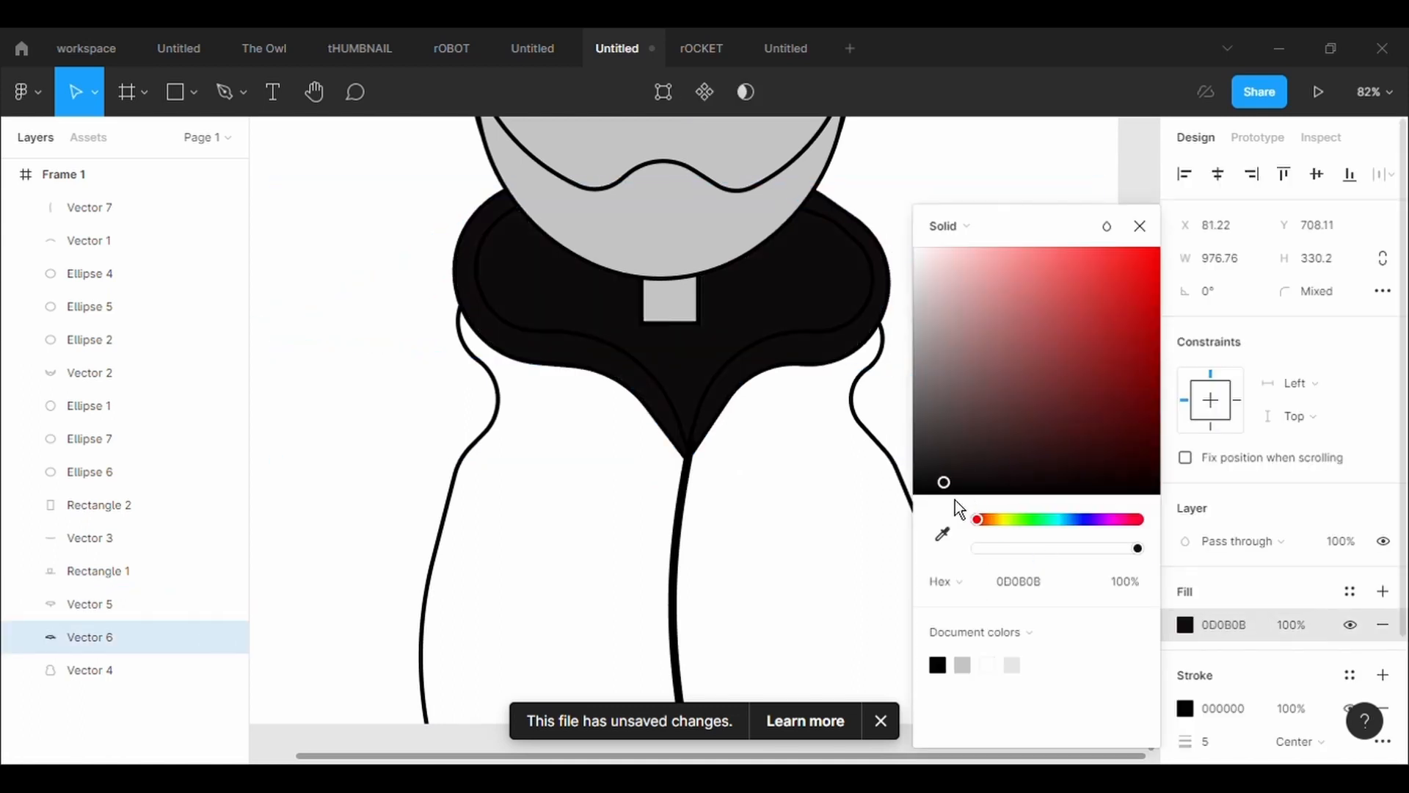
Add a fill to the inner collar and change its color to near-white
click(773, 349)
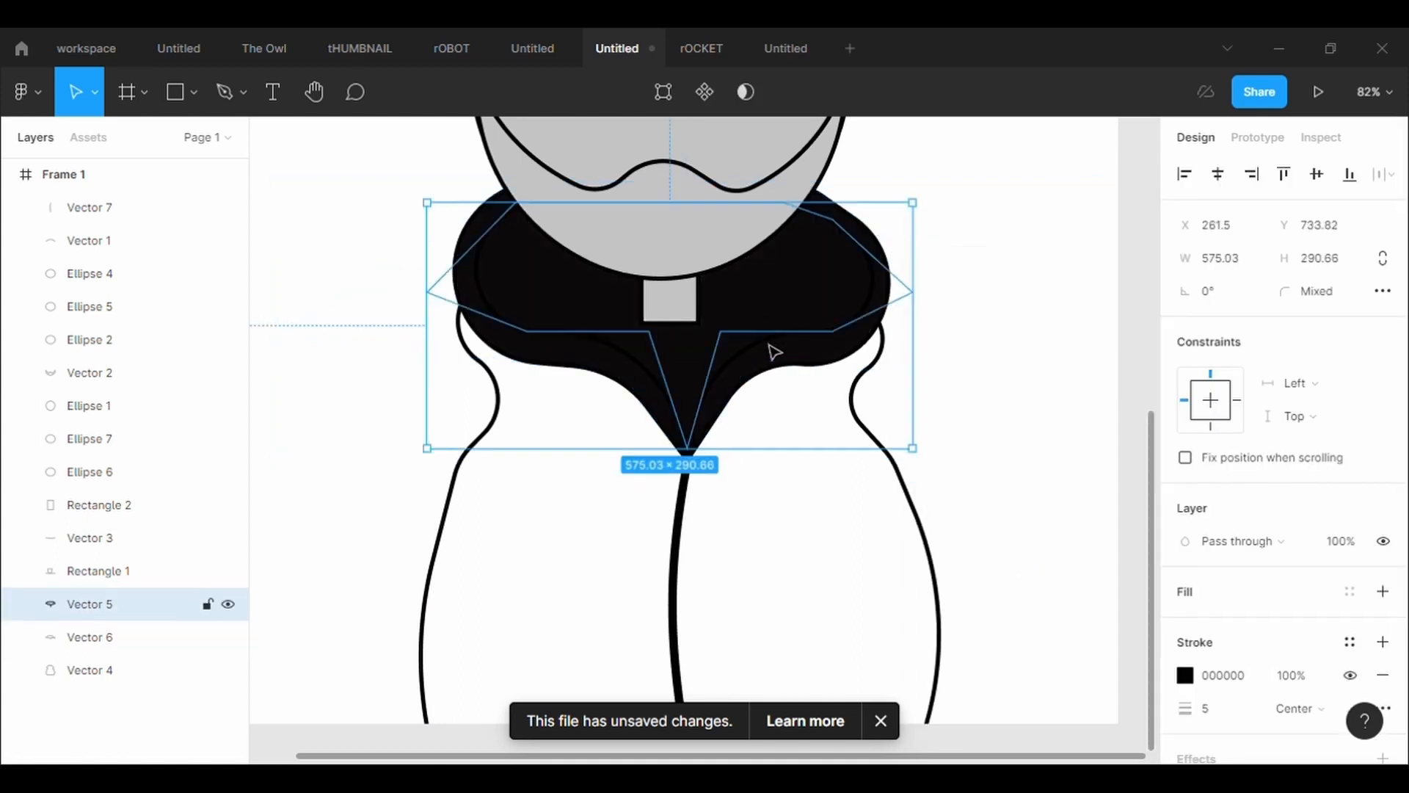
click(1193, 591)
click(1186, 625)
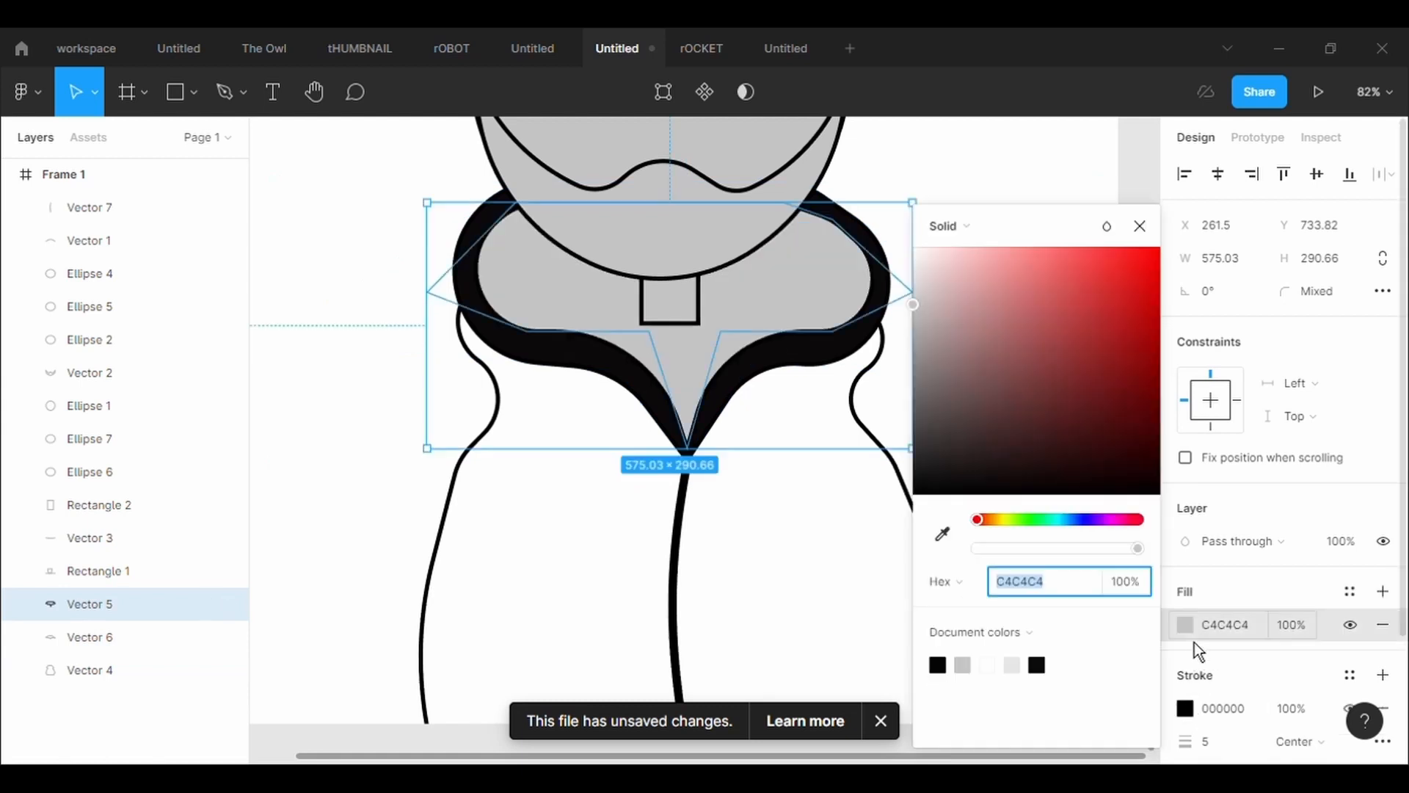
click(936, 292)
drag(947, 298, 913, 251)
click(1009, 148)
Smooth the body's right side by moving its shoulder point outward and the point below it to X 874.54, Y 1036.6
scroll(1090, 345, down, 5)
scroll(1089, 346, up, 2)
scroll(1090, 346, down, 5)
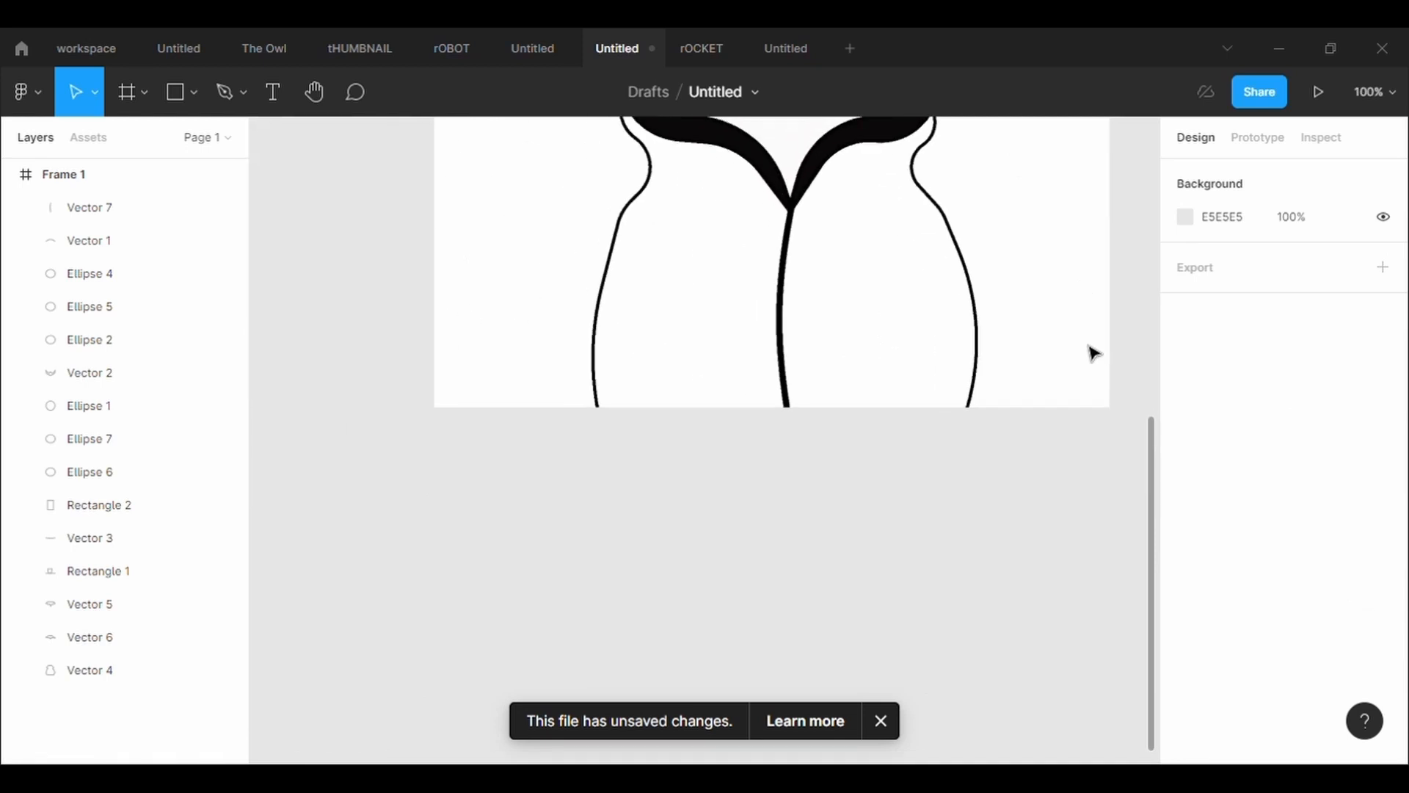
scroll(1090, 346, up, 2)
scroll(1094, 354, down, 2)
click(972, 345)
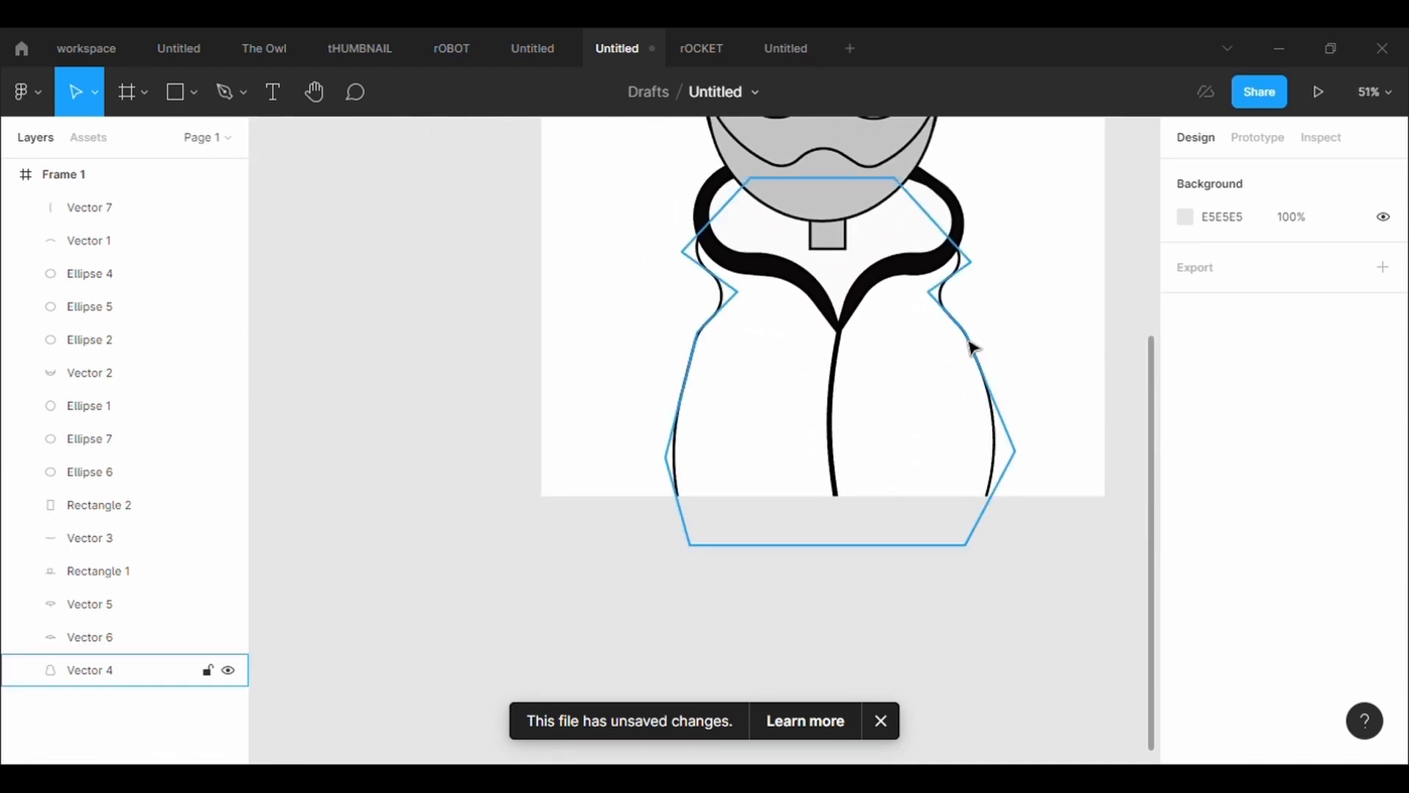
click(664, 92)
drag(929, 296, 982, 275)
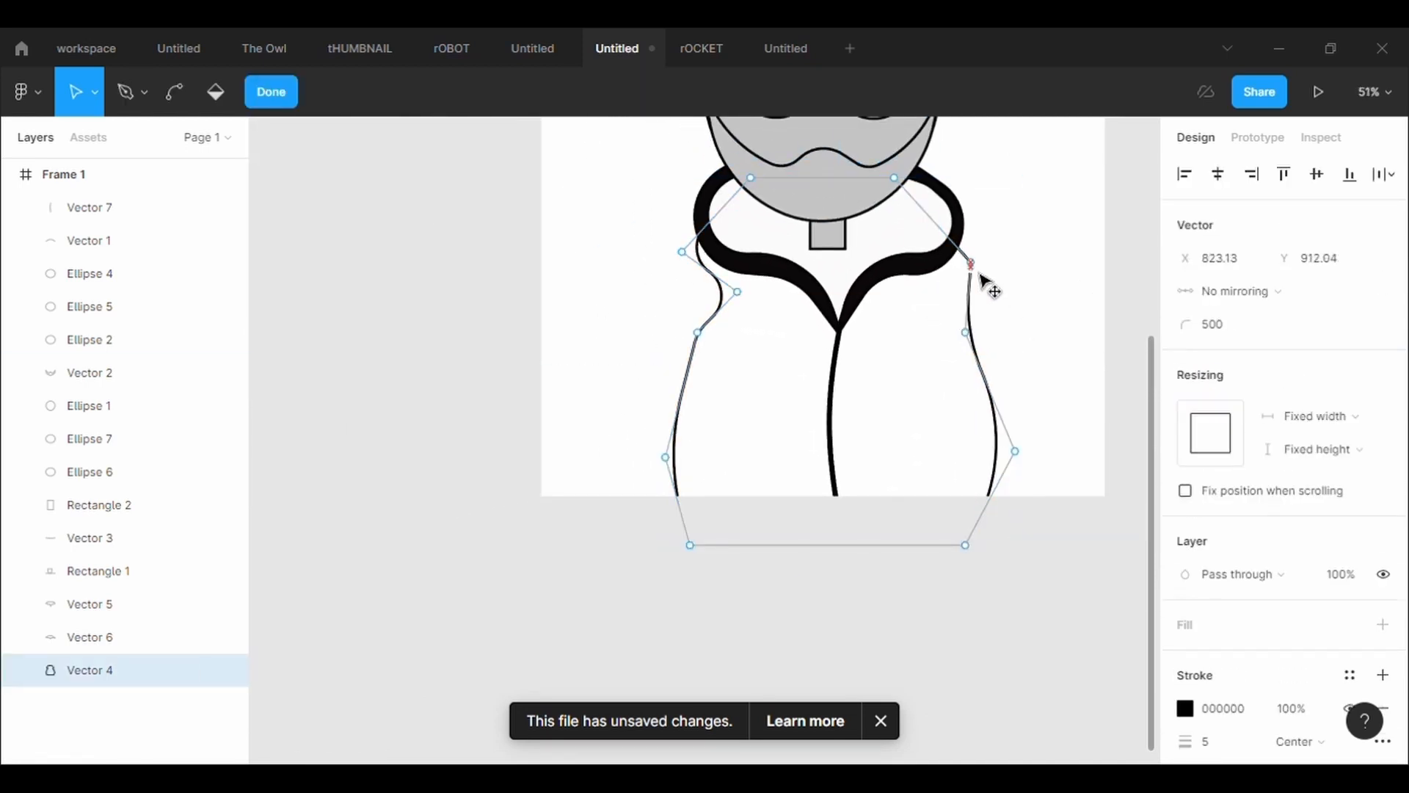
drag(973, 342, 1005, 340)
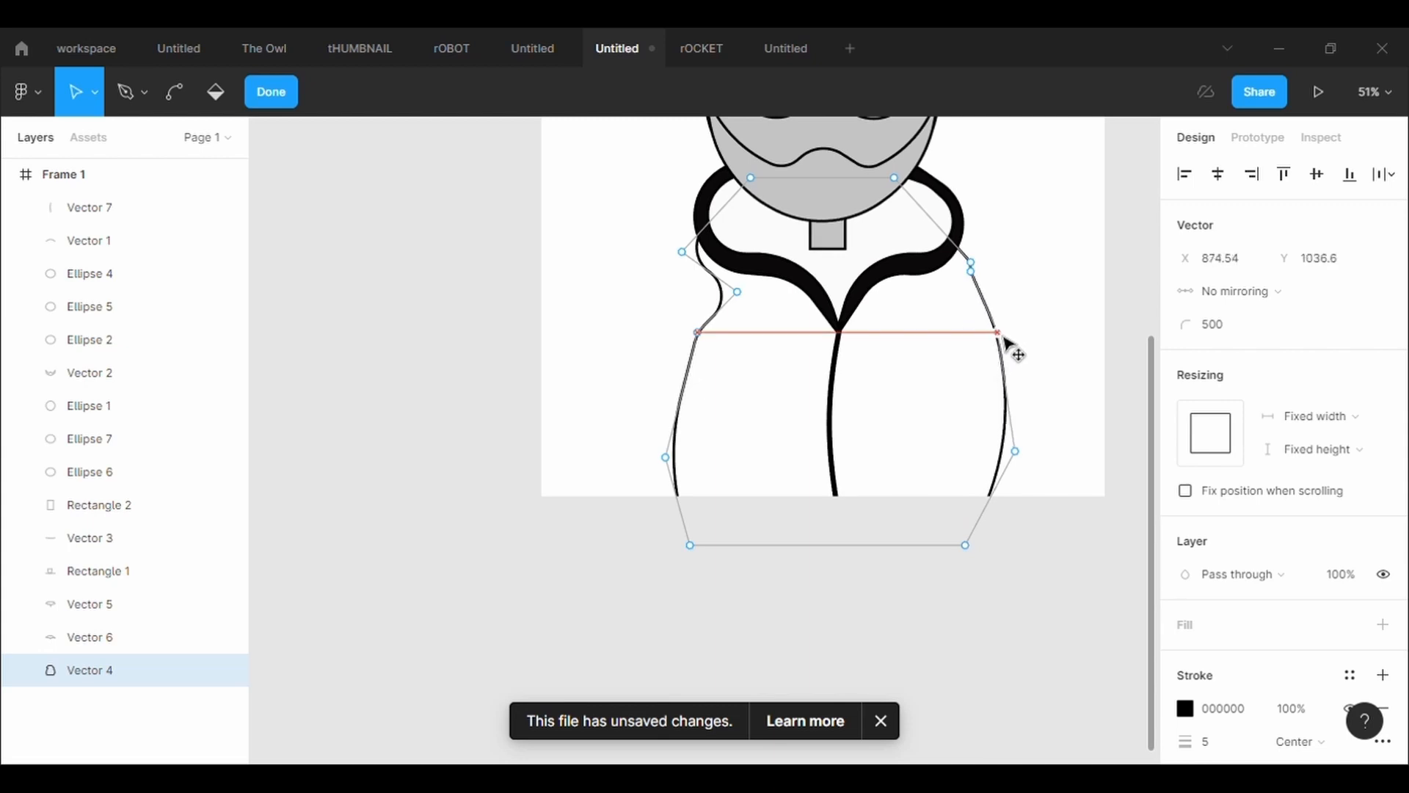
drag(977, 279, 981, 269)
click(1019, 301)
click(1019, 301)
click(1019, 301)
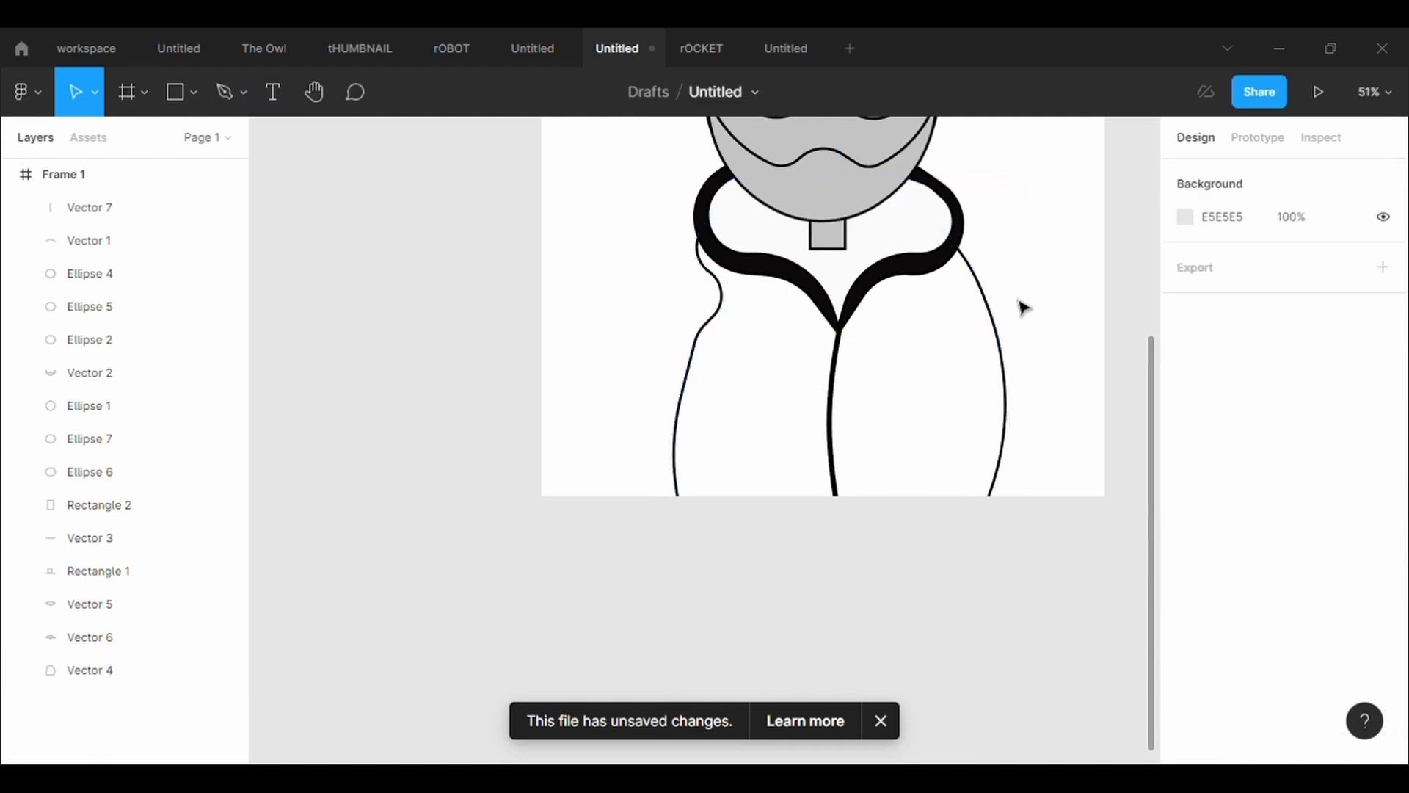
Smooth the body's left side by moving its shoulder point to X 269.5, Y 882.38 and the point below it to X 237.86, Y 1055.6
scroll(1019, 301, down, 6)
scroll(1018, 301, up, 2)
click(809, 340)
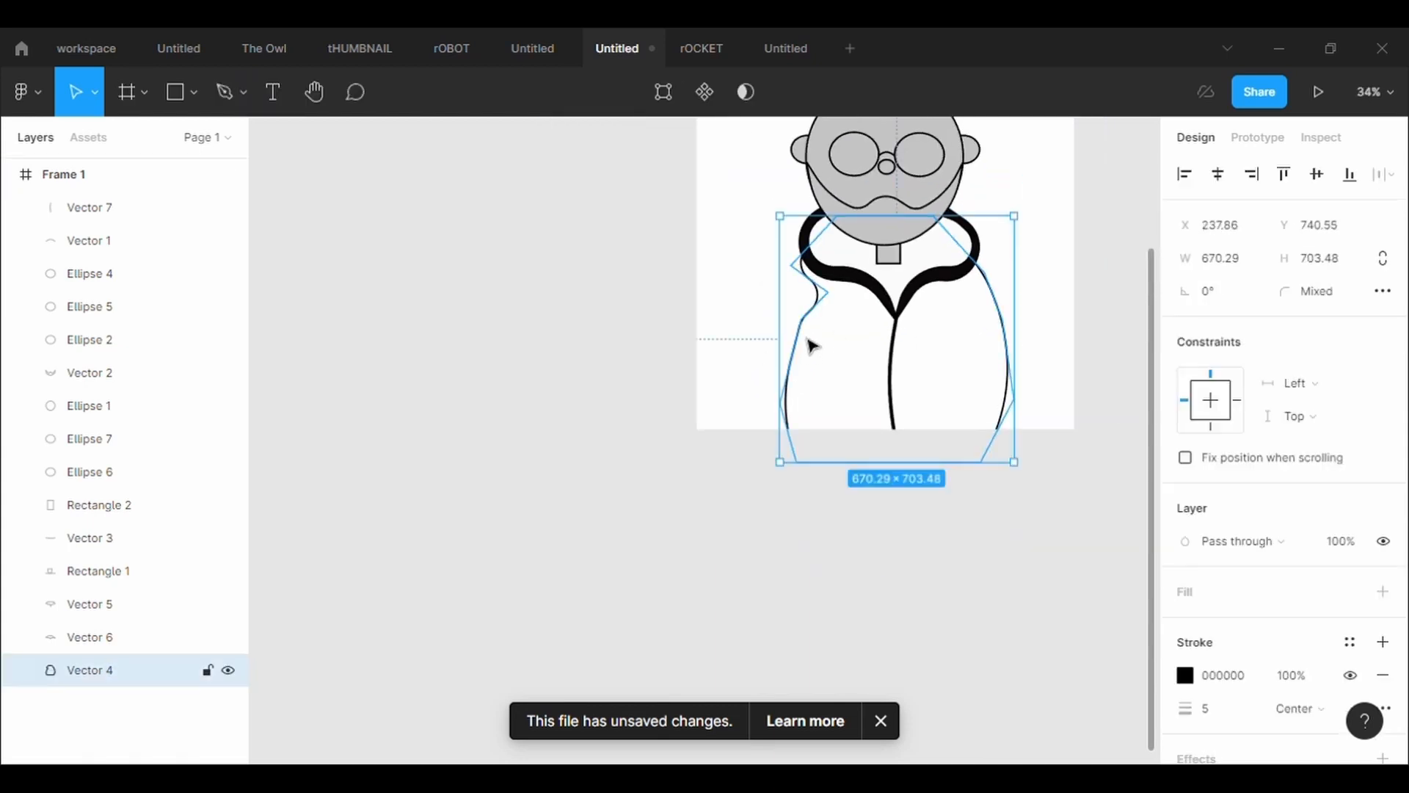
click(677, 93)
drag(829, 295, 793, 269)
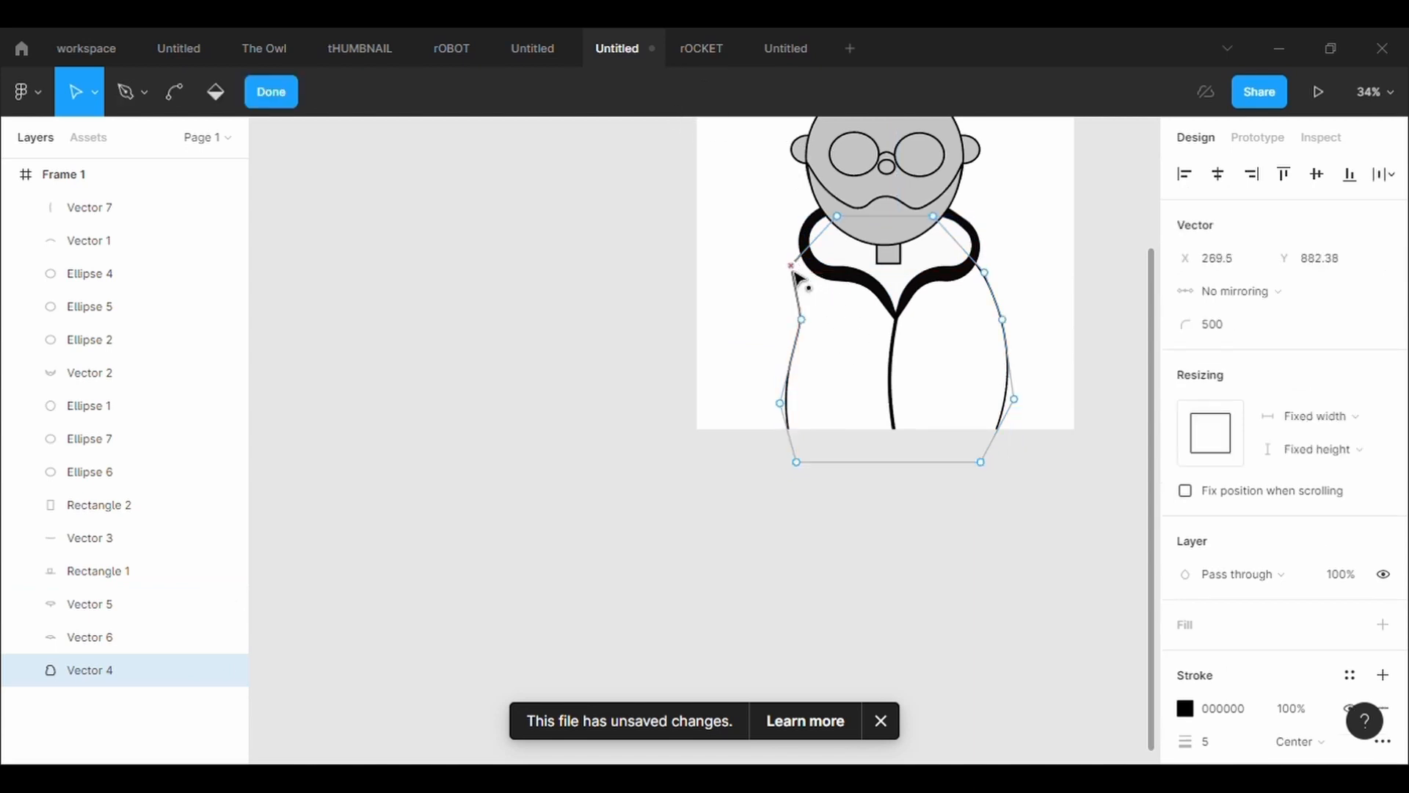
drag(810, 332, 782, 333)
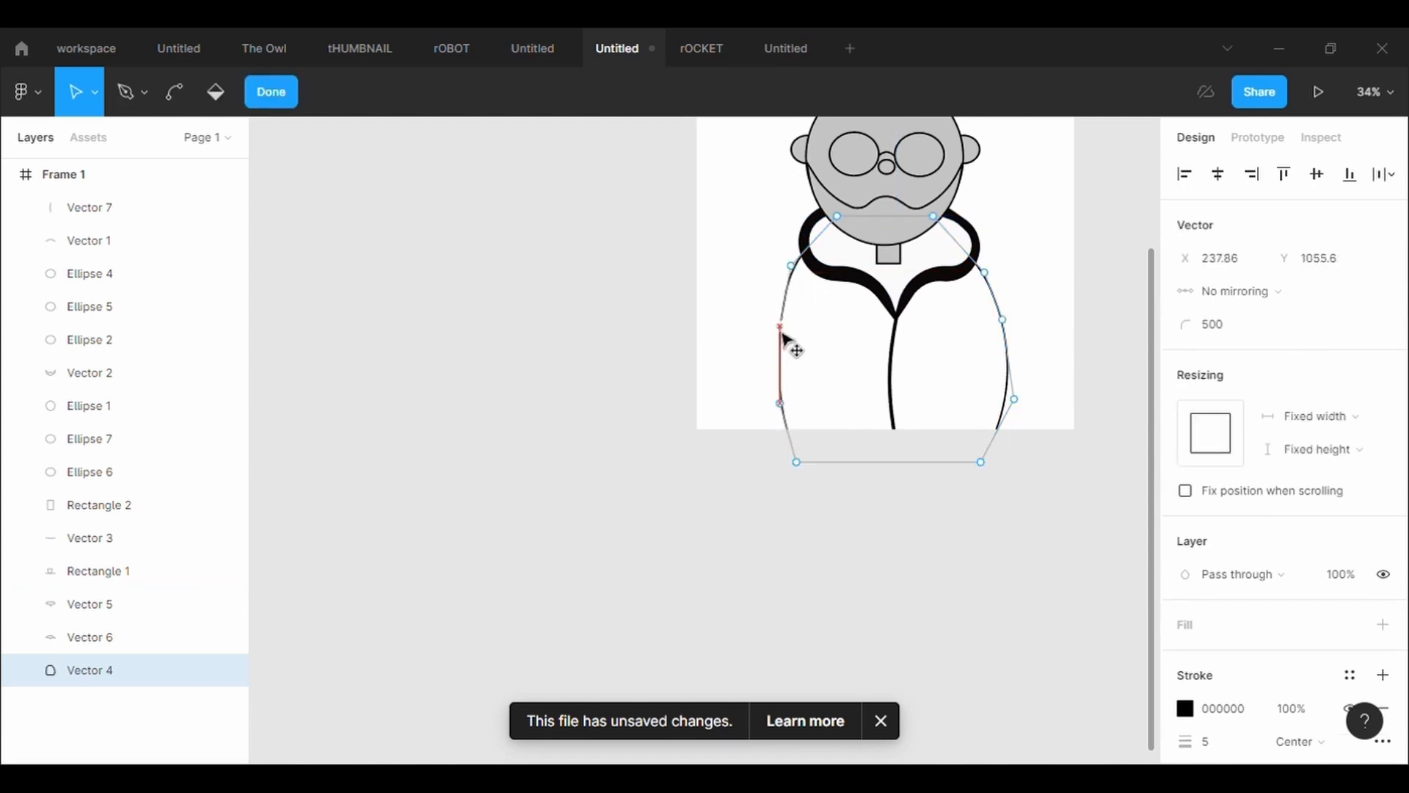
Adjust the body's lower side points so the outline is 636.67 wide, and finish editing
drag(782, 404, 816, 459)
mouse_move(1022, 410)
mouse_down()
mouse_move(1020, 440)
mouse_move(993, 459)
mouse_move(1009, 416)
mouse_up()
drag(810, 453, 784, 425)
key(Escape)
key(Escape)
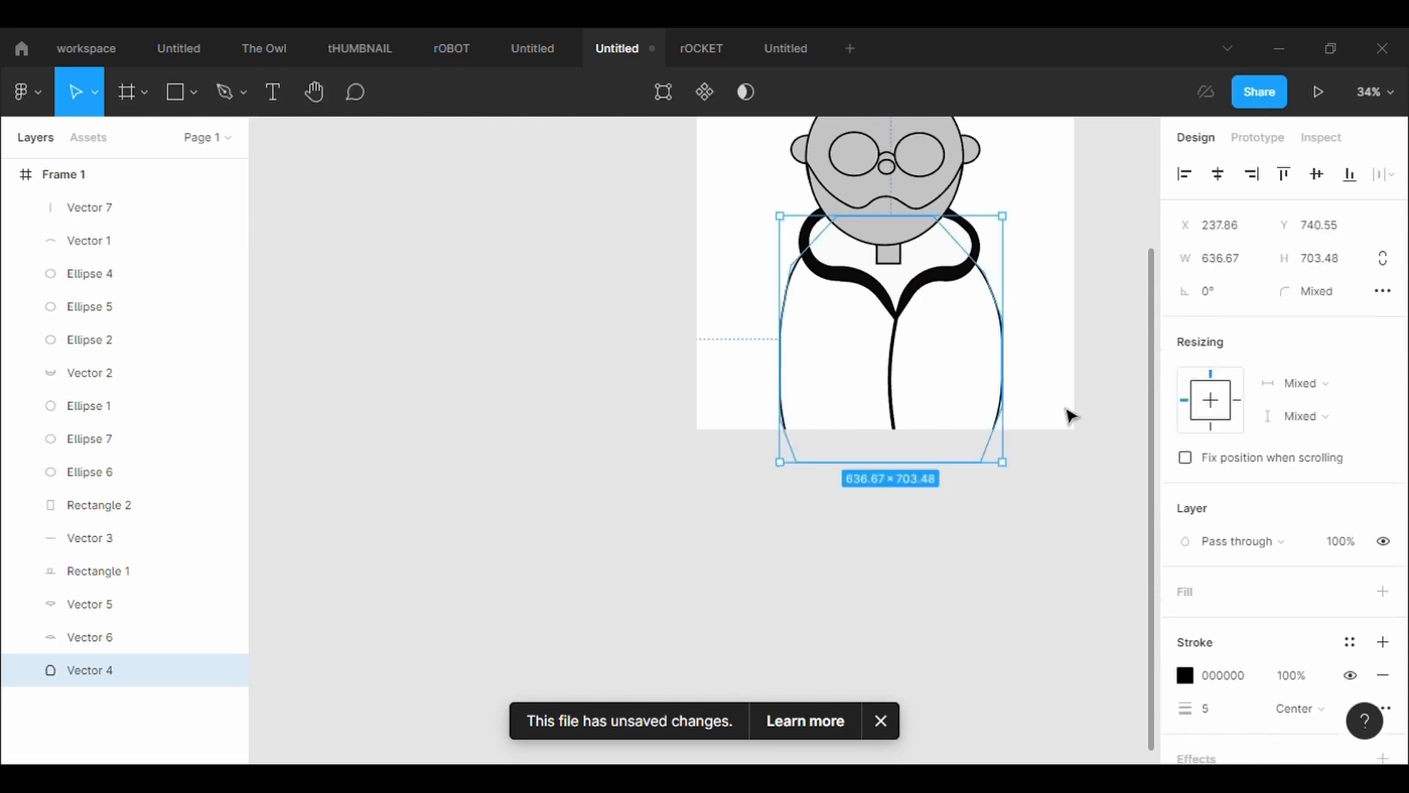
scroll(1071, 414, up, 4)
scroll(1071, 416, down, 2)
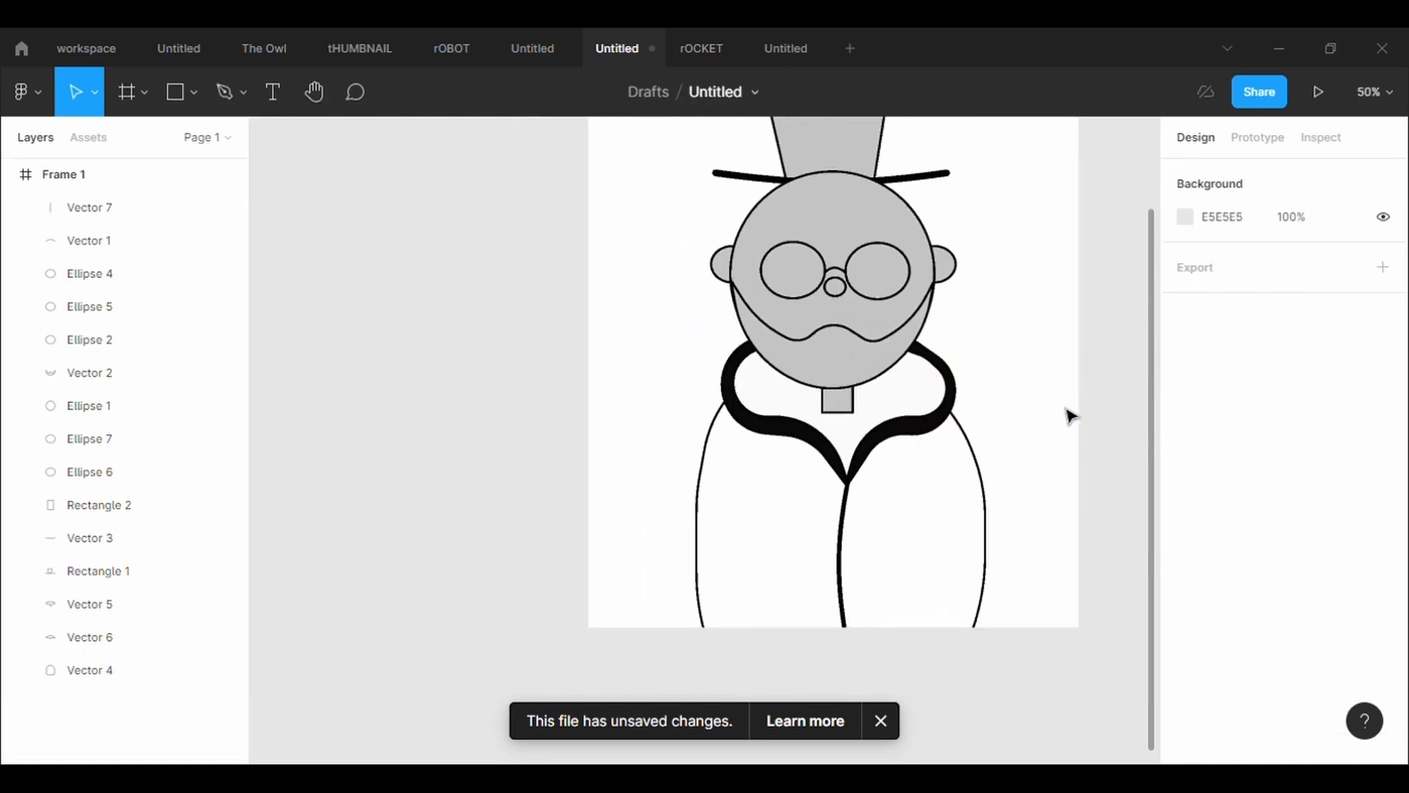
Bring the top hat to the front of all other layers
scroll(1003, 198, down, 1)
scroll(1003, 198, up, 1)
scroll(1003, 198, up, 1)
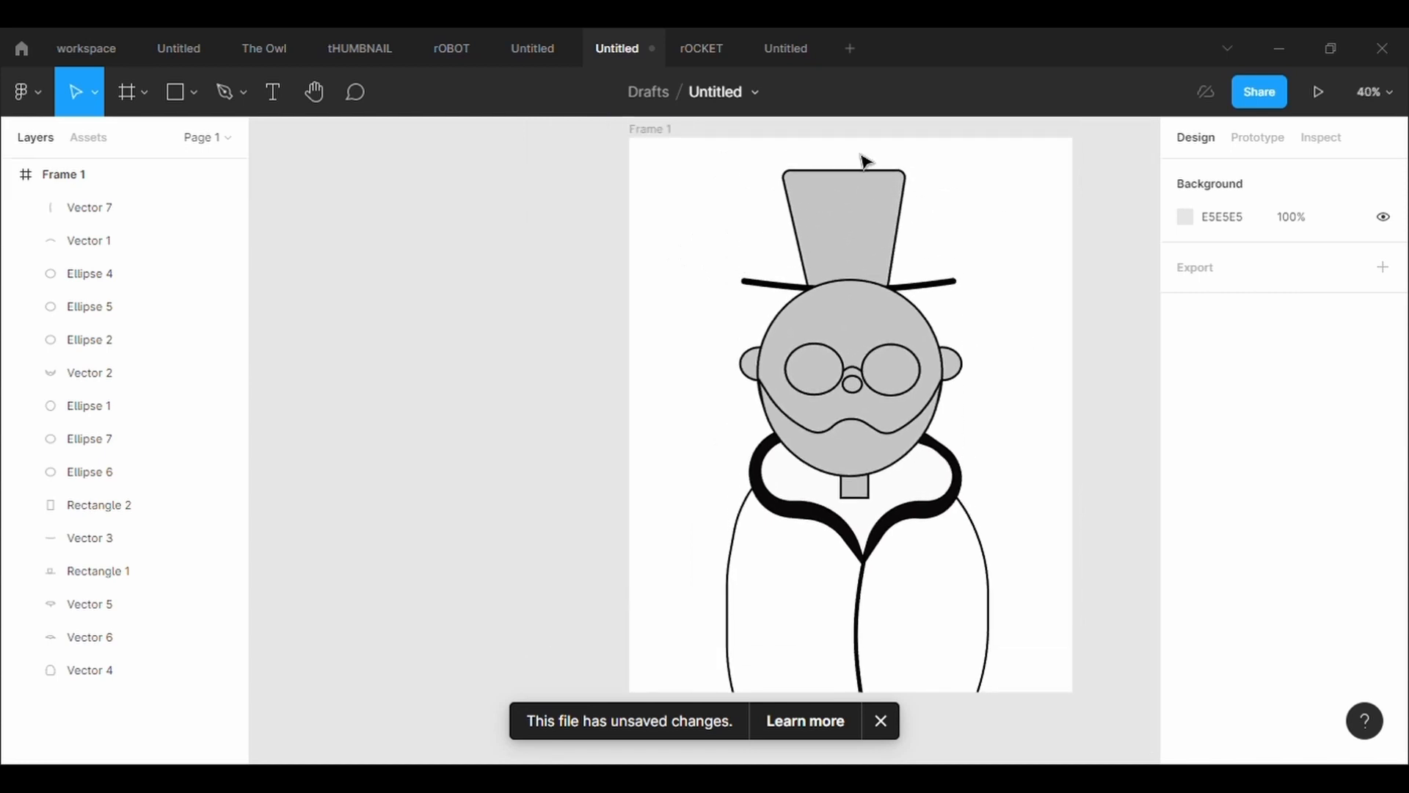
click(897, 240)
right_click(870, 242)
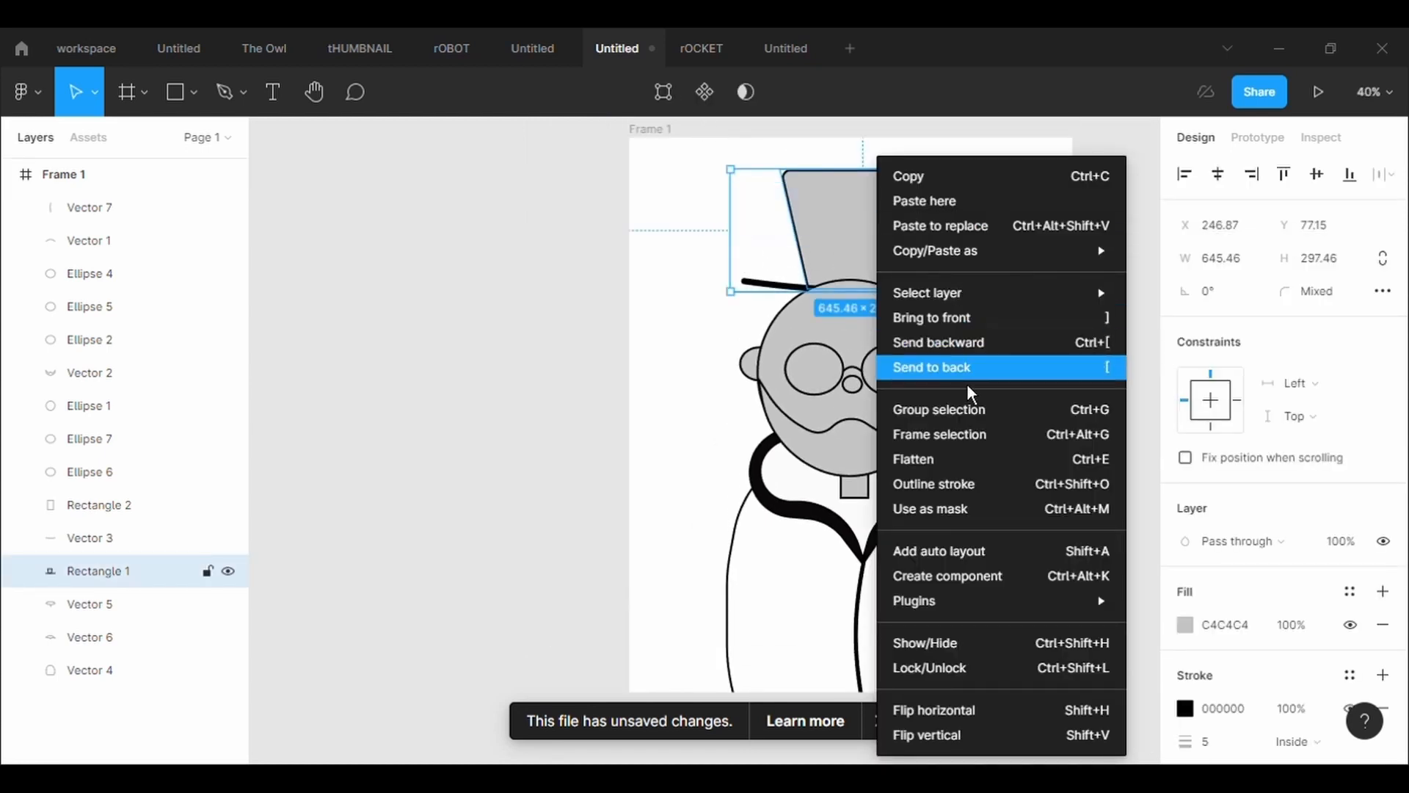
click(954, 316)
click(1013, 367)
Draw a closed pen shape about 249 wide and 158 high between the collar flaps, from the neck base down to the collar's V
scroll(1013, 368, down, 1)
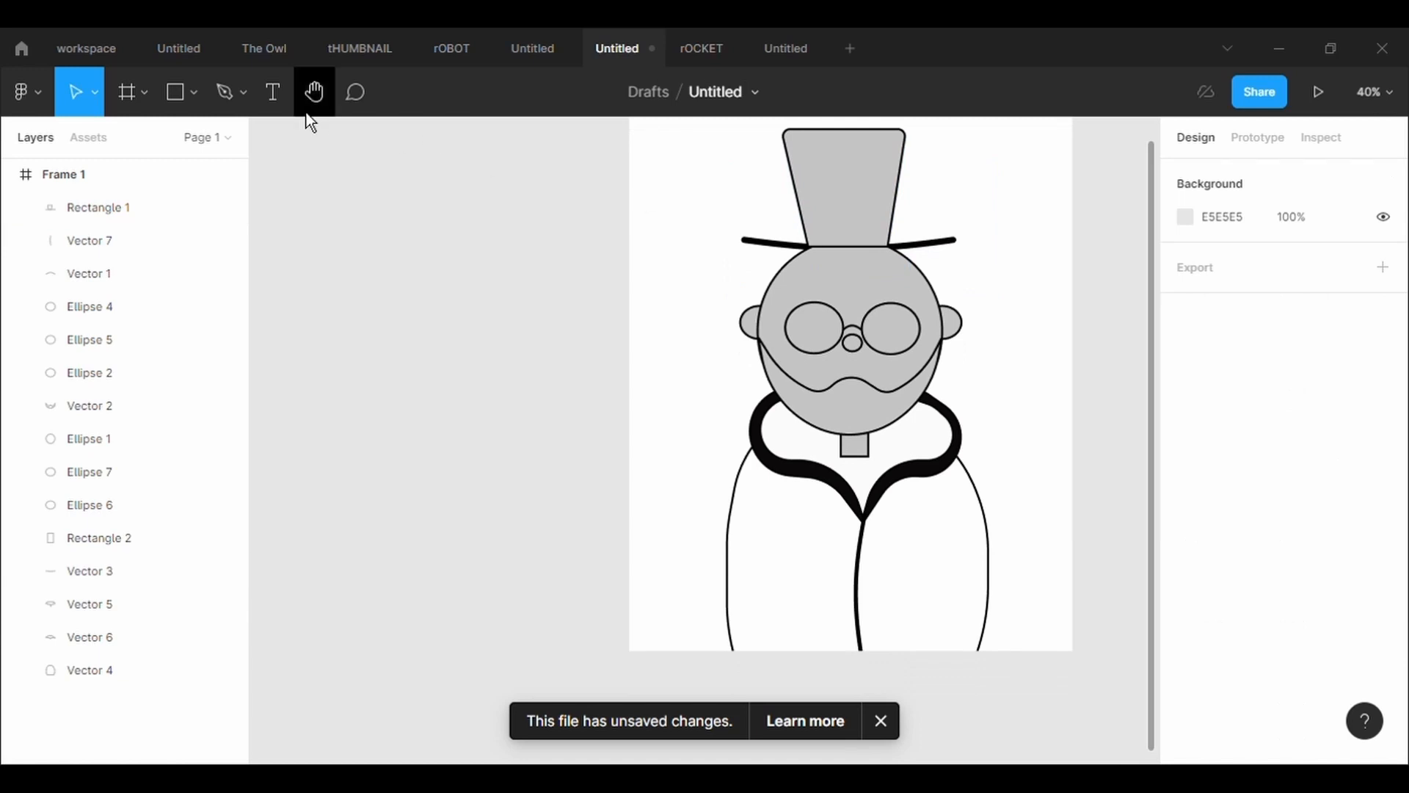
key(p)
scroll(842, 467, up, 5)
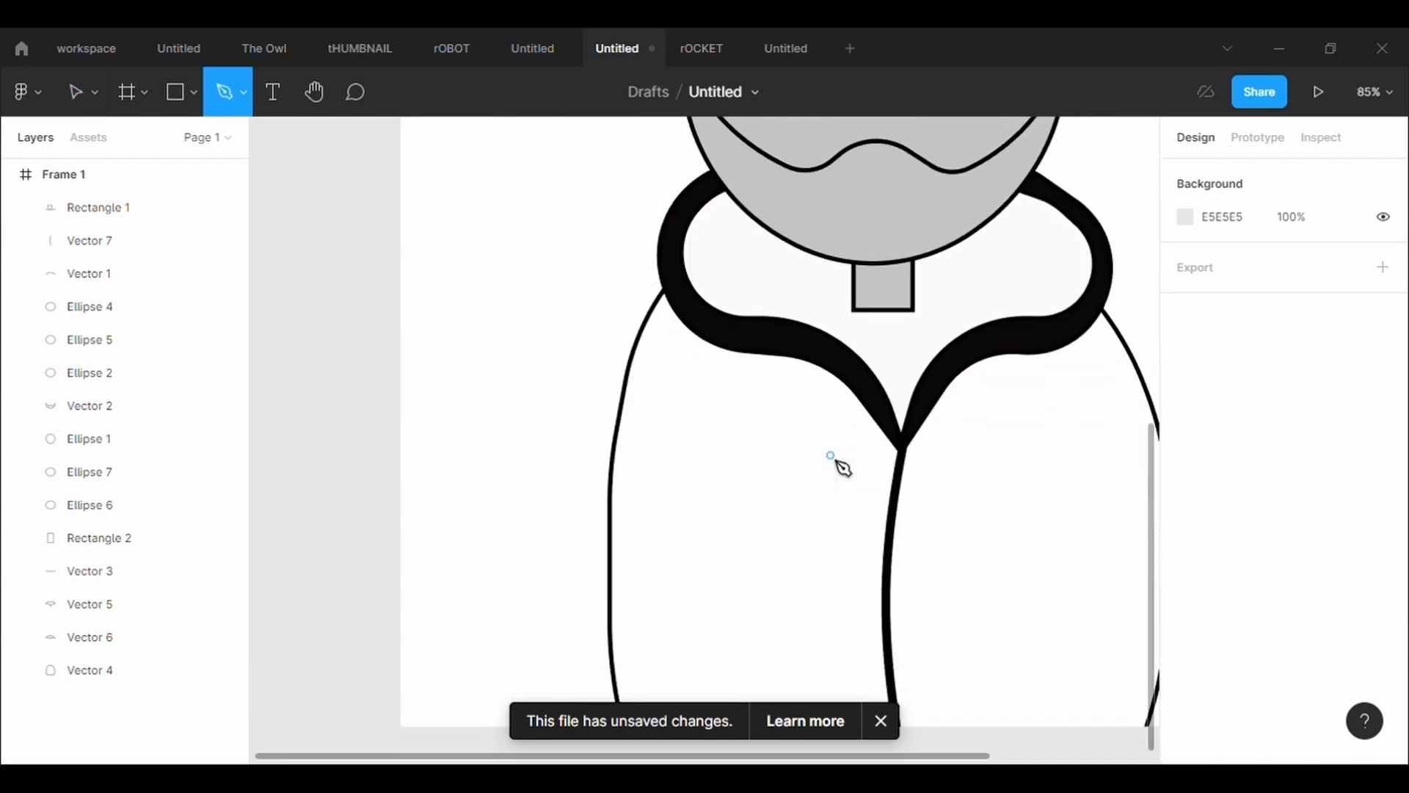
click(782, 338)
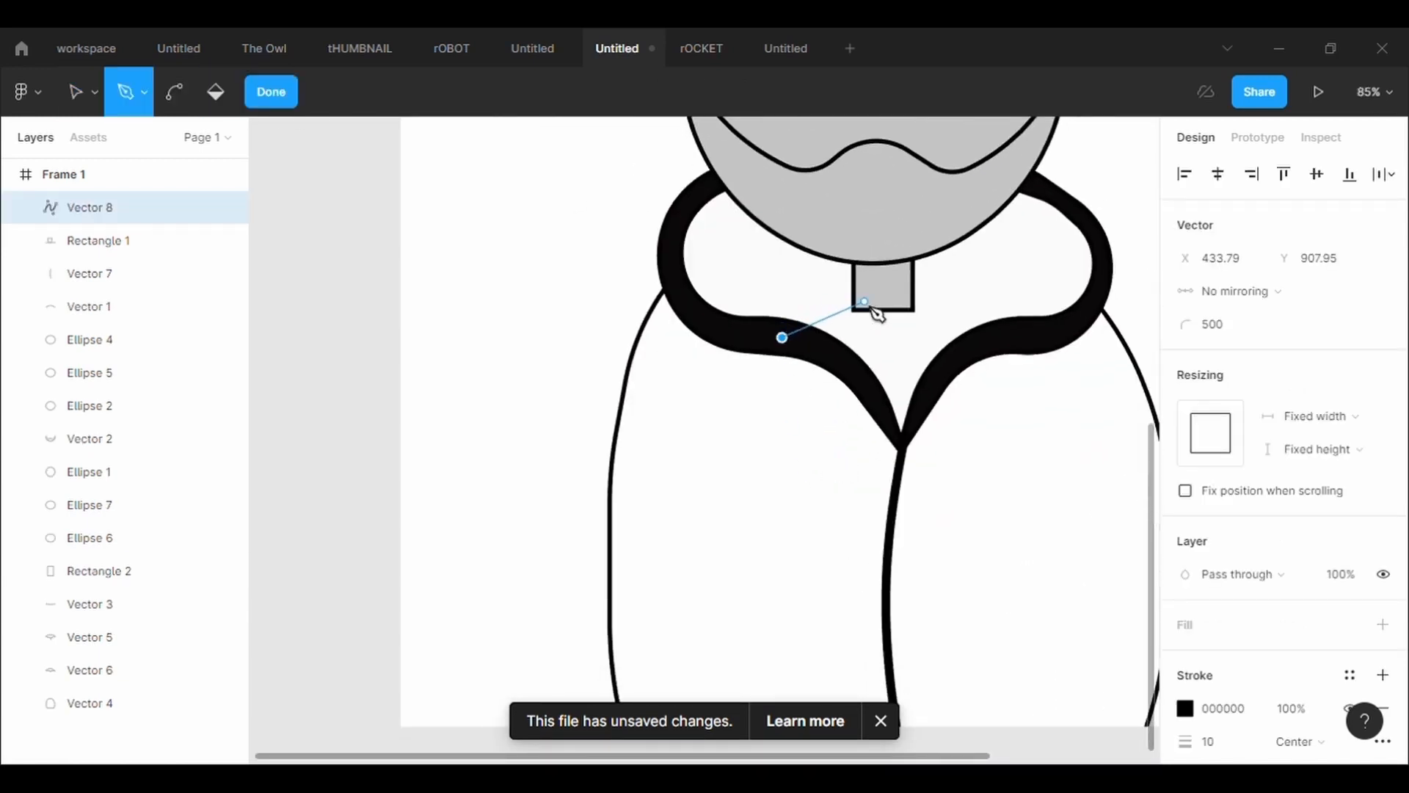
drag(848, 301, 884, 306)
click(920, 302)
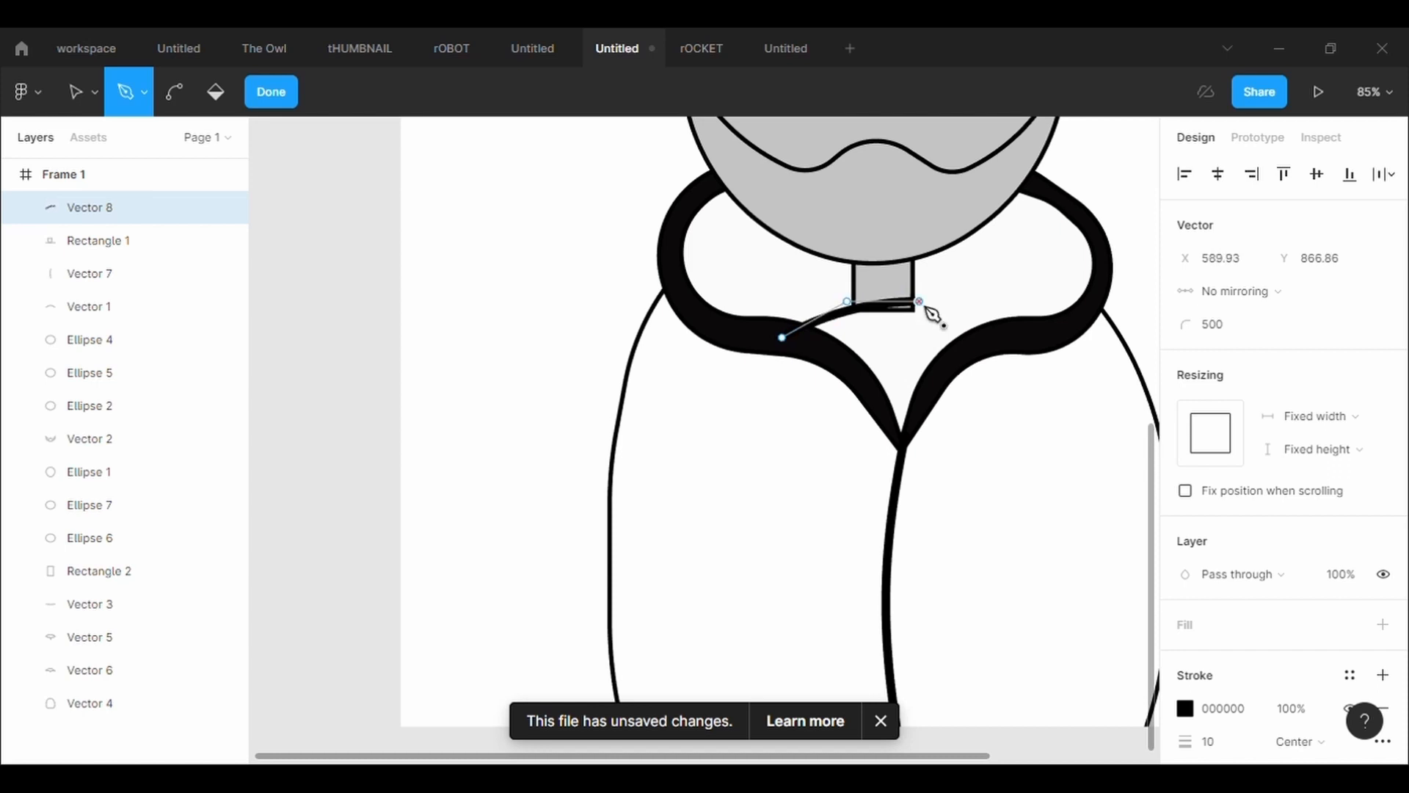
scroll(1003, 396, down, 3)
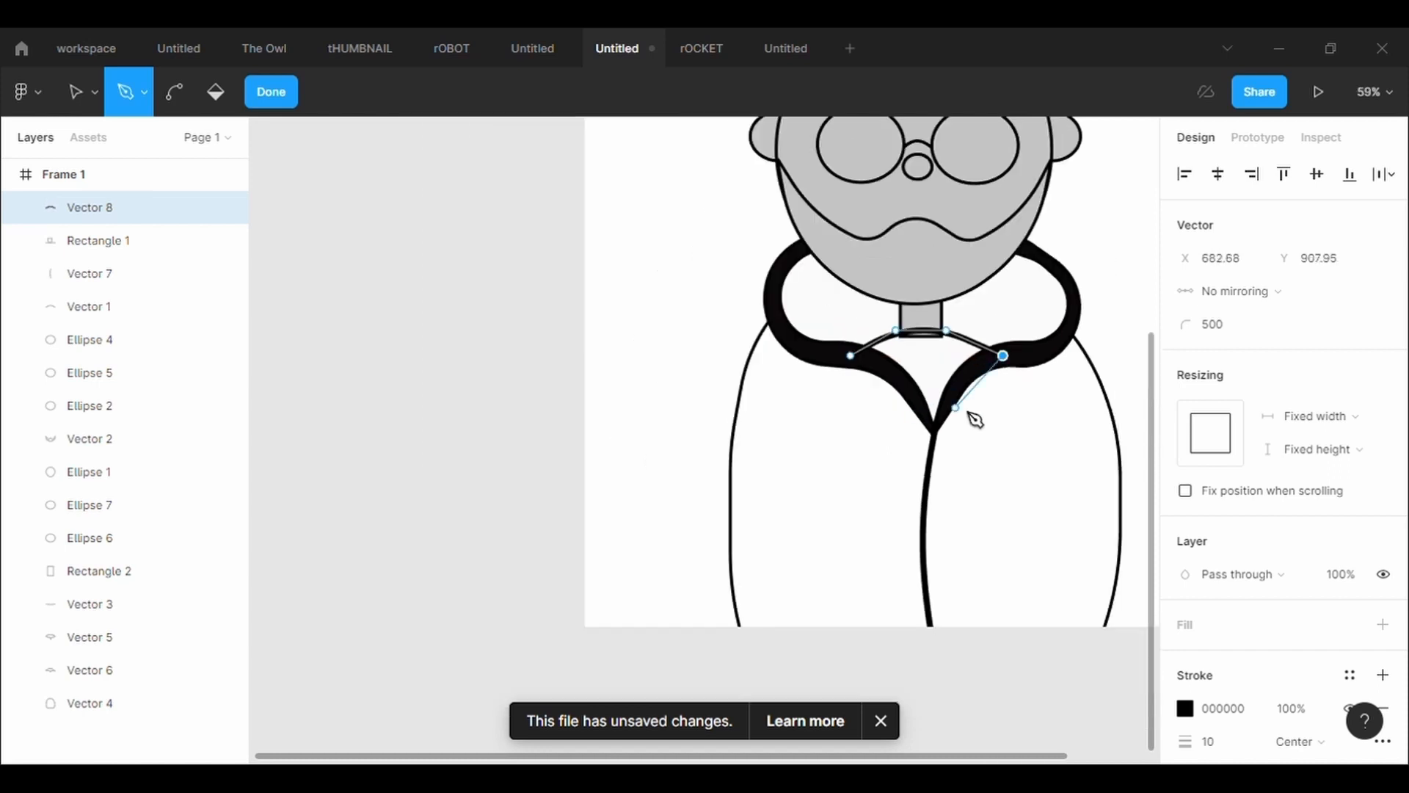
click(947, 409)
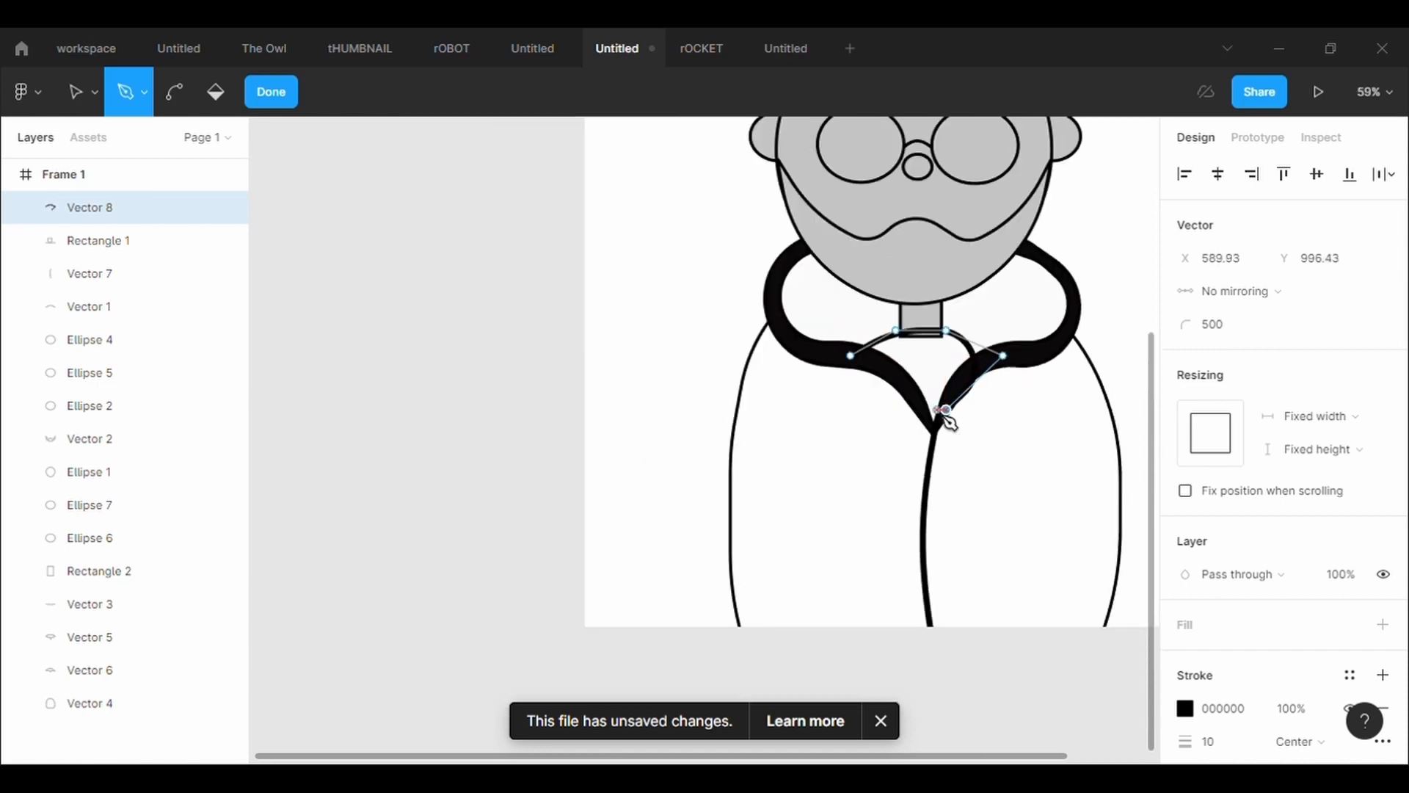
text(0)
key(Return)
key(Escape)
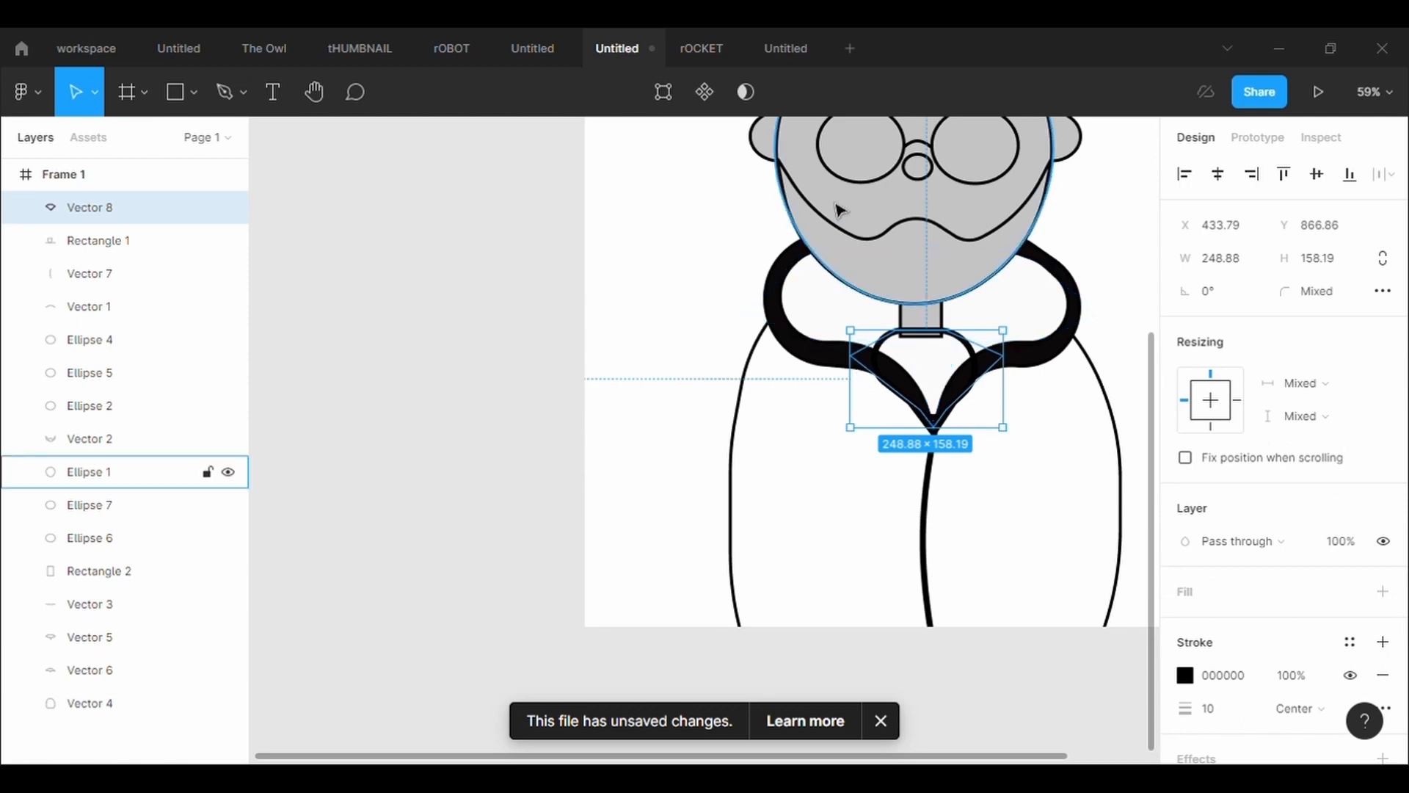
Edit the new neck shape, moving its right corner to X 751.48, Y 886.95 and setting that corner's radius to 0
drag(1007, 362, 1051, 347)
click(1251, 336)
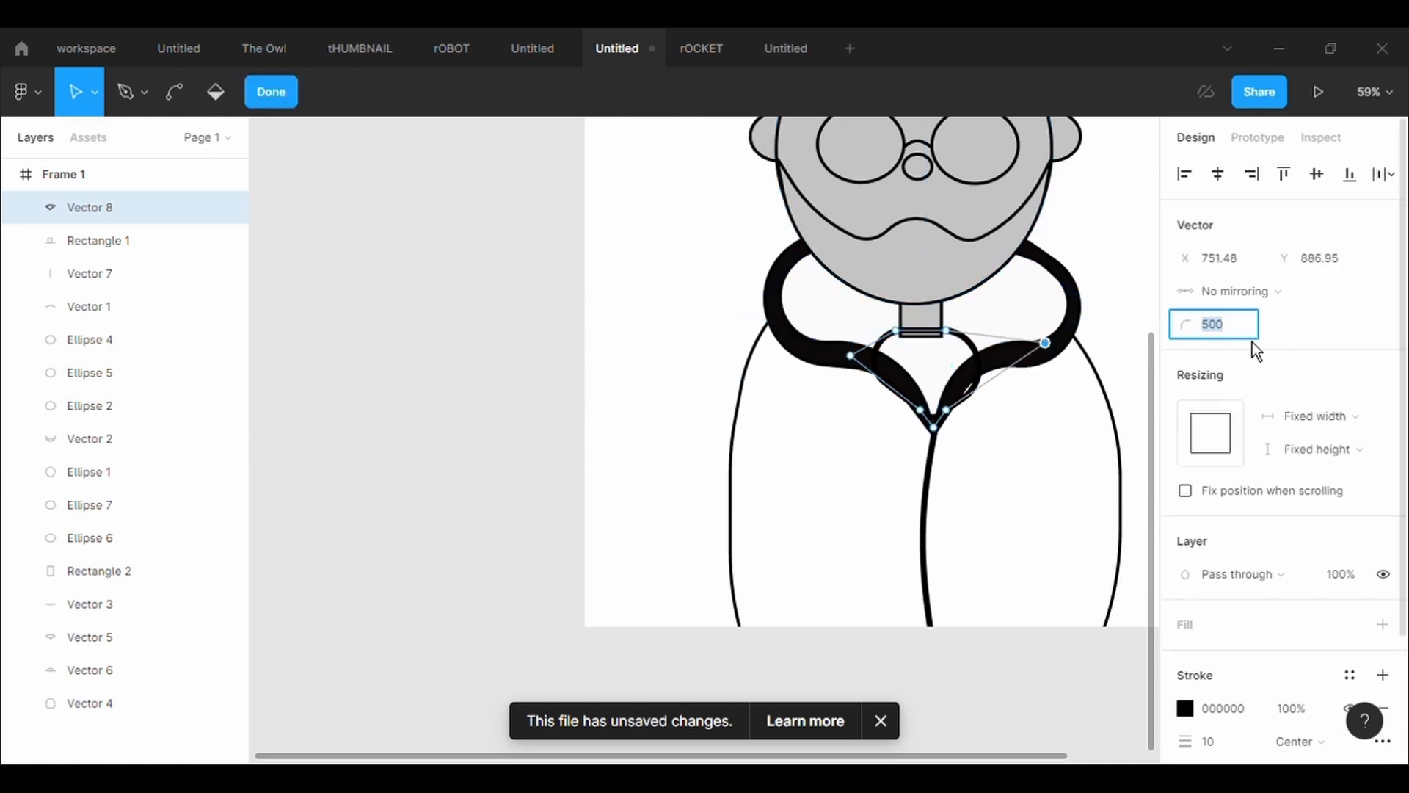
text(0)
key(Return)
Set the neck shape's left corner radius to 0 and fit both outer corners onto the collar bands just below the neck base
drag(888, 359, 665, 348)
text(0)
key(Return)
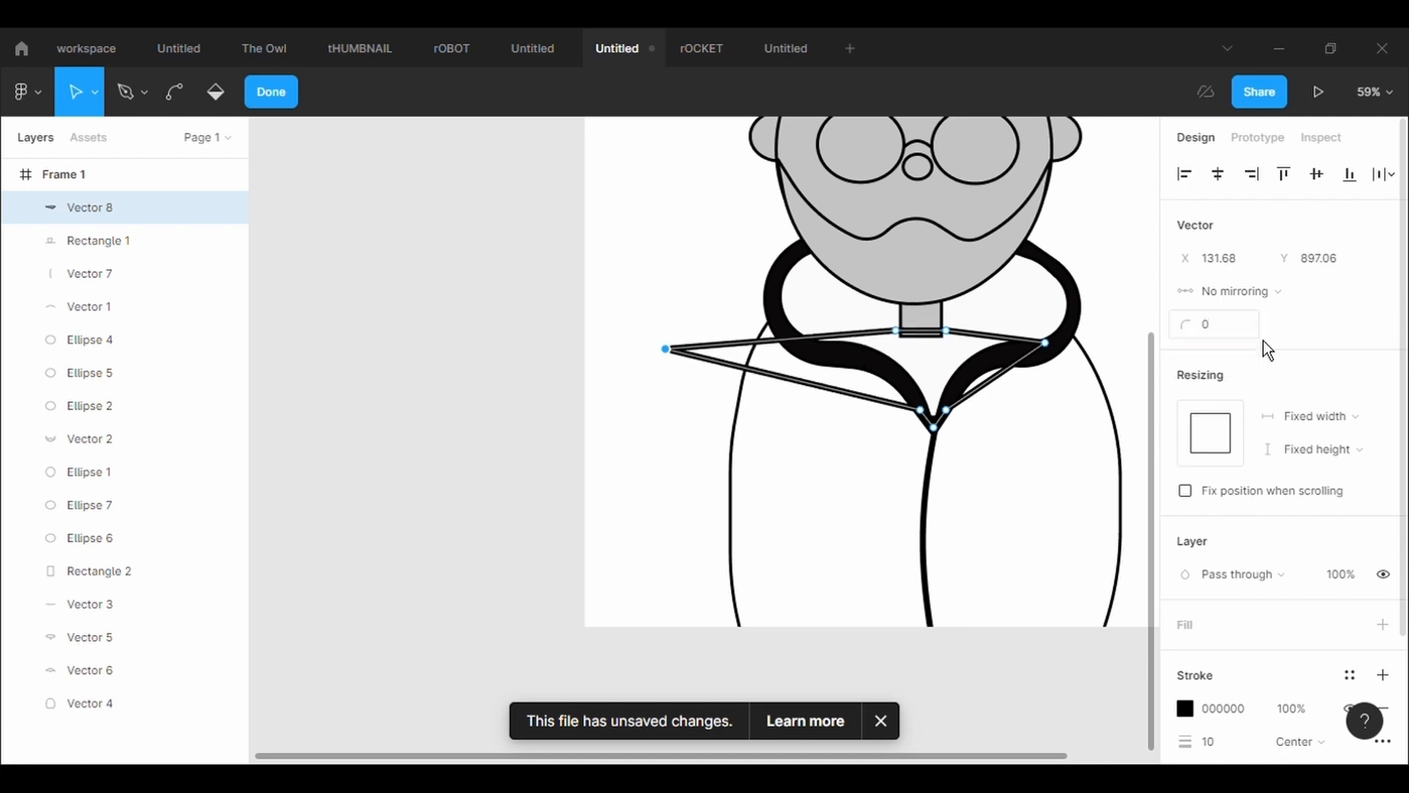
drag(683, 353, 879, 340)
key(ctrl)
scroll(931, 338, up, 5)
drag(973, 344, 971, 351)
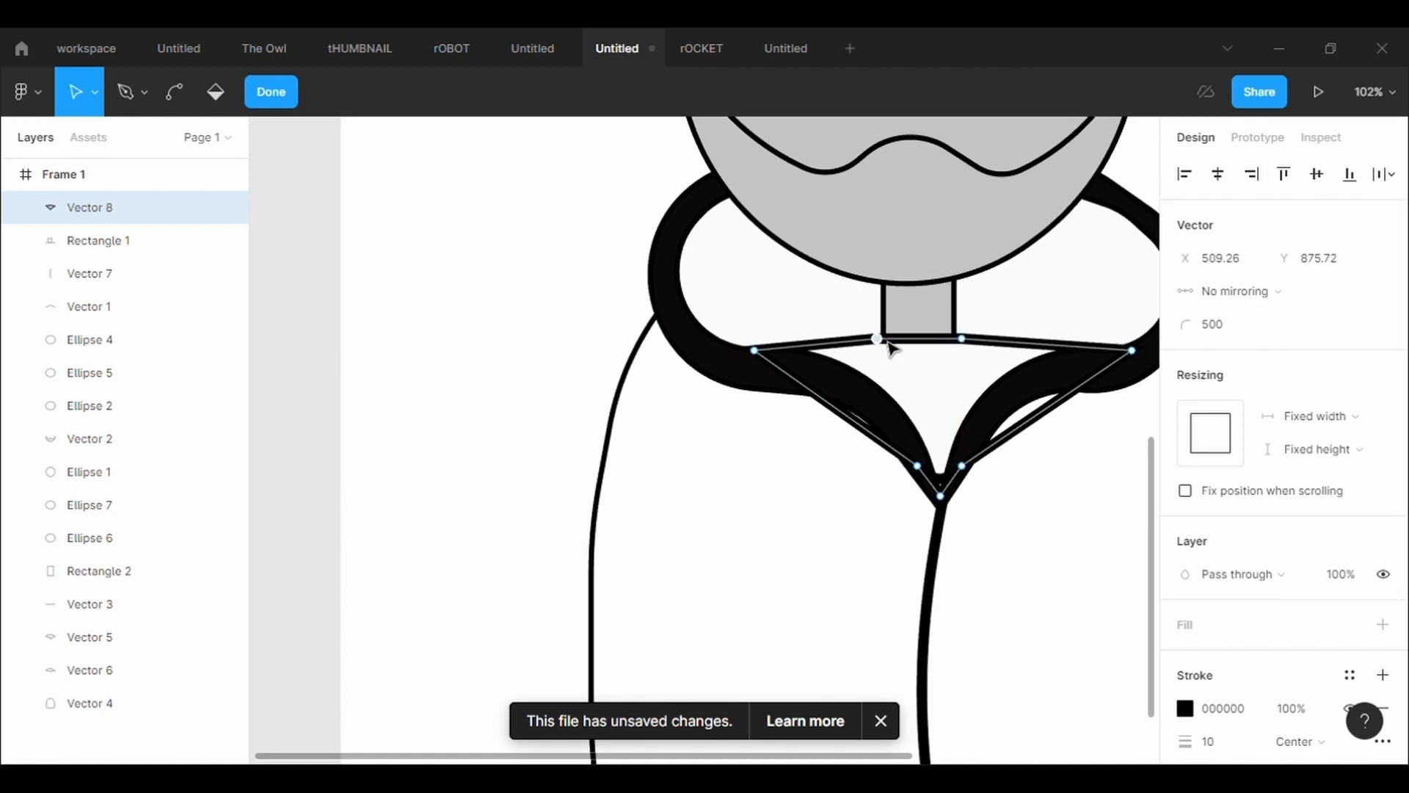
Add a slightly raised midpoint to the neck shape's top edge and bend its lower edges inward at X 635.7, Y 918.85 and X 500.44, Y 924.73
drag(926, 341, 923, 338)
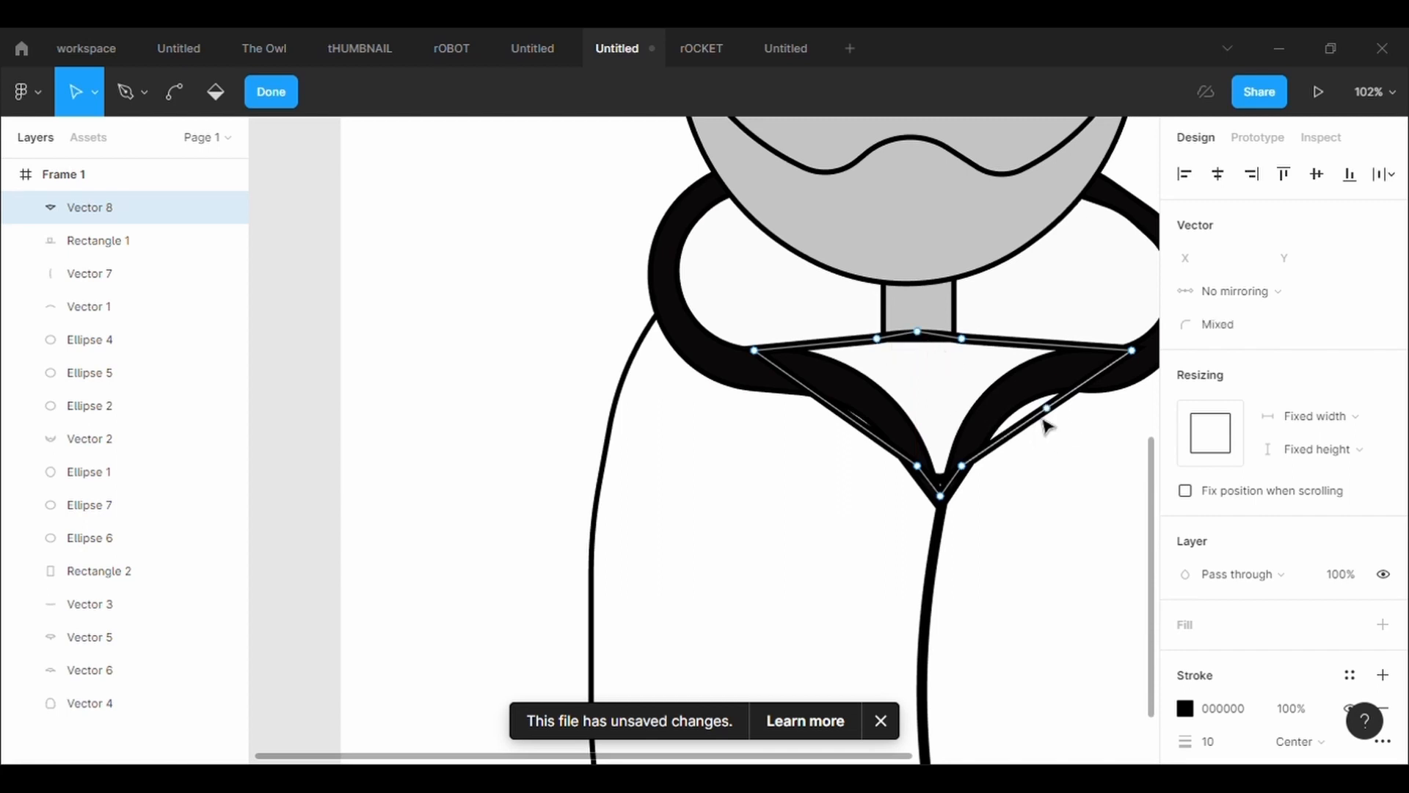
drag(1044, 419, 1023, 396)
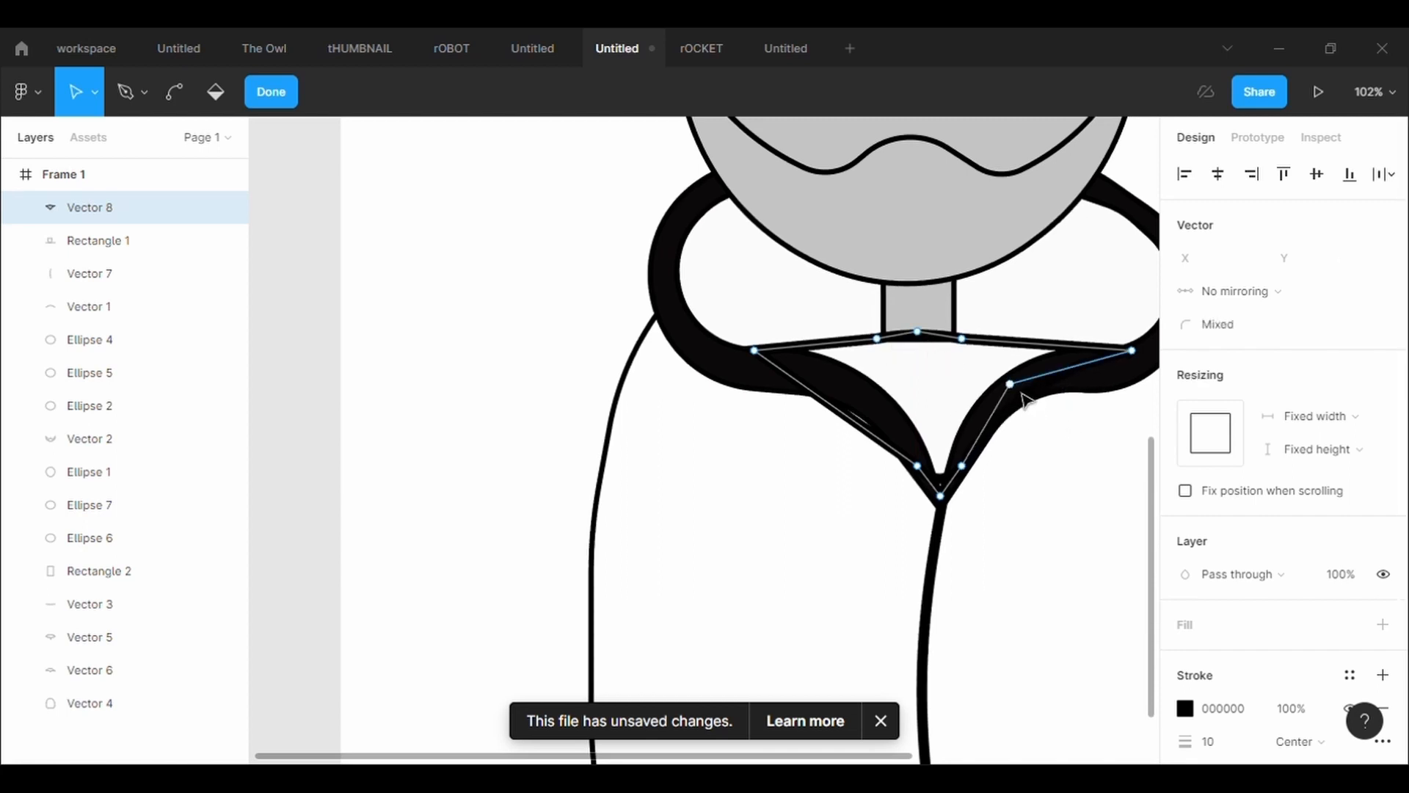
click(1010, 383)
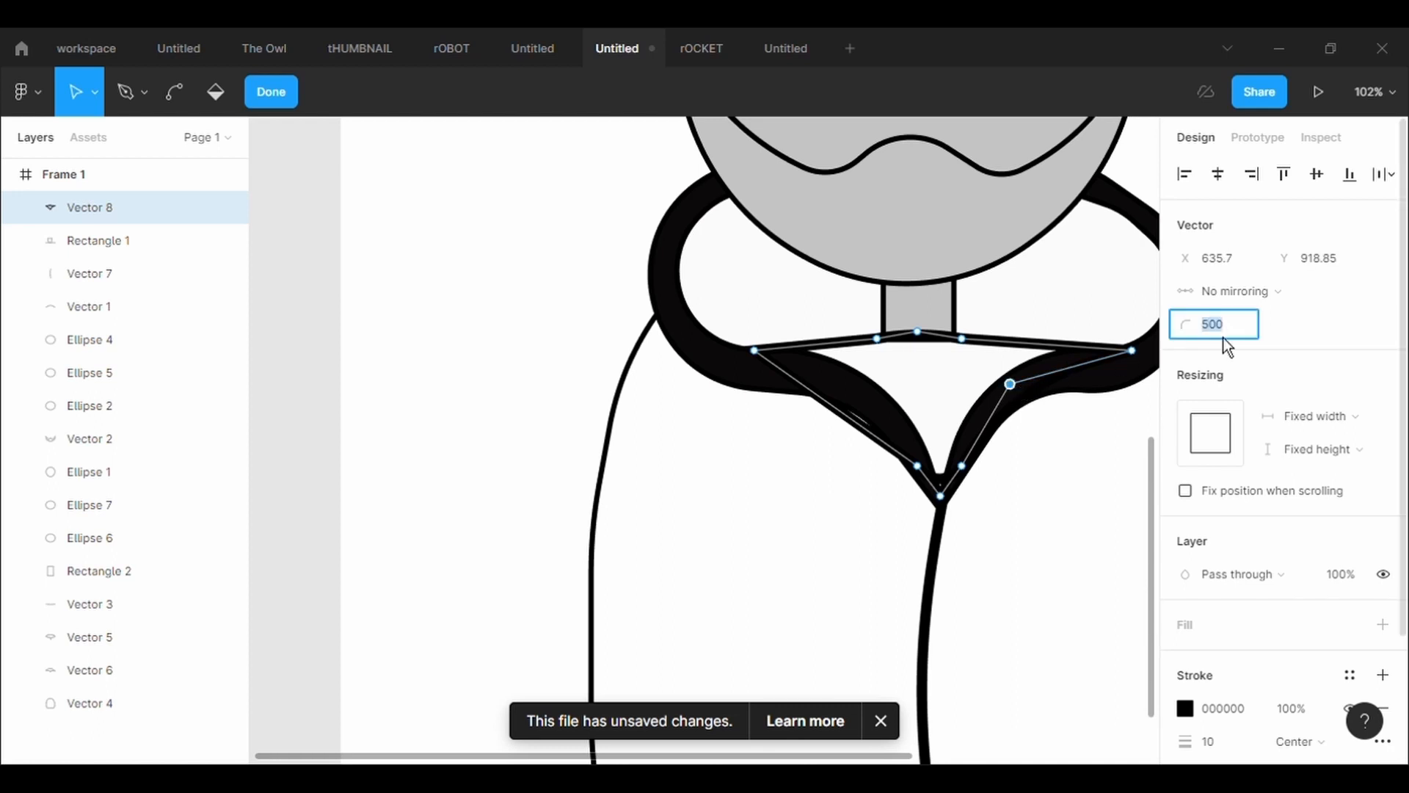
drag(852, 425, 874, 396)
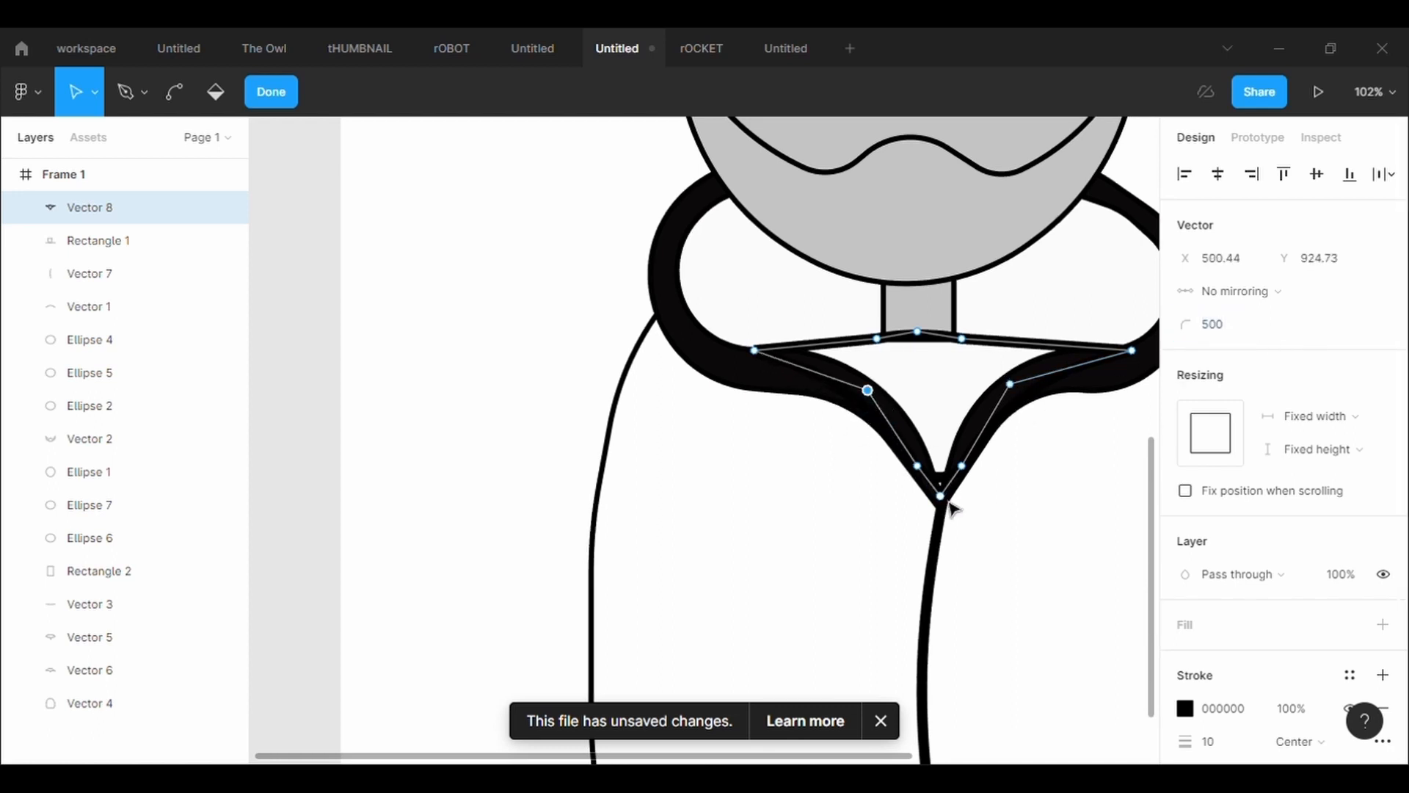
Set the neck shape's bottom tip to radius 0 and place it at the collar's V, at X 571.01, Y 1034.5
drag(949, 504, 944, 531)
click(1241, 327)
text(0)
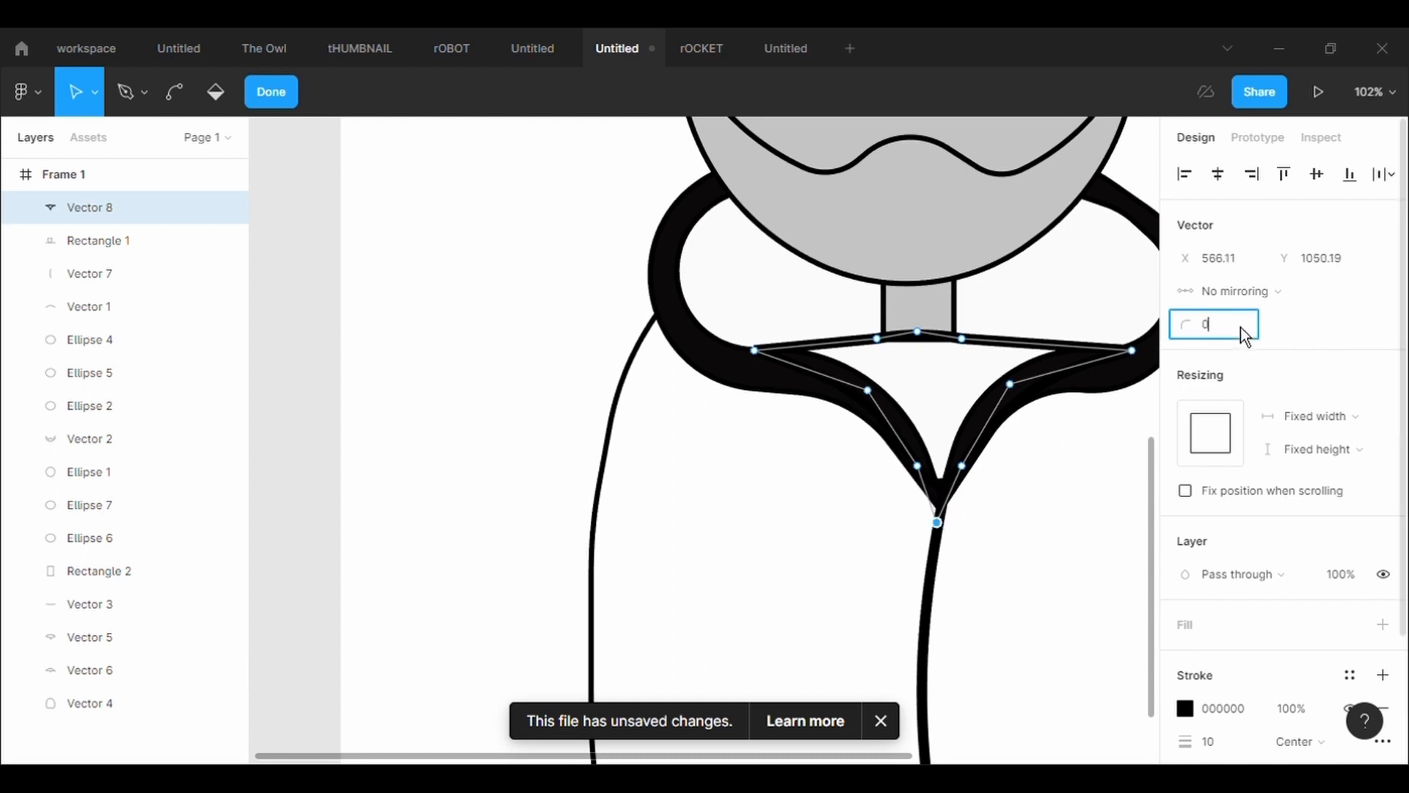
key(Return)
mouse_move(953, 533)
mouse_down()
mouse_move(952, 499)
mouse_move(950, 514)
mouse_up()
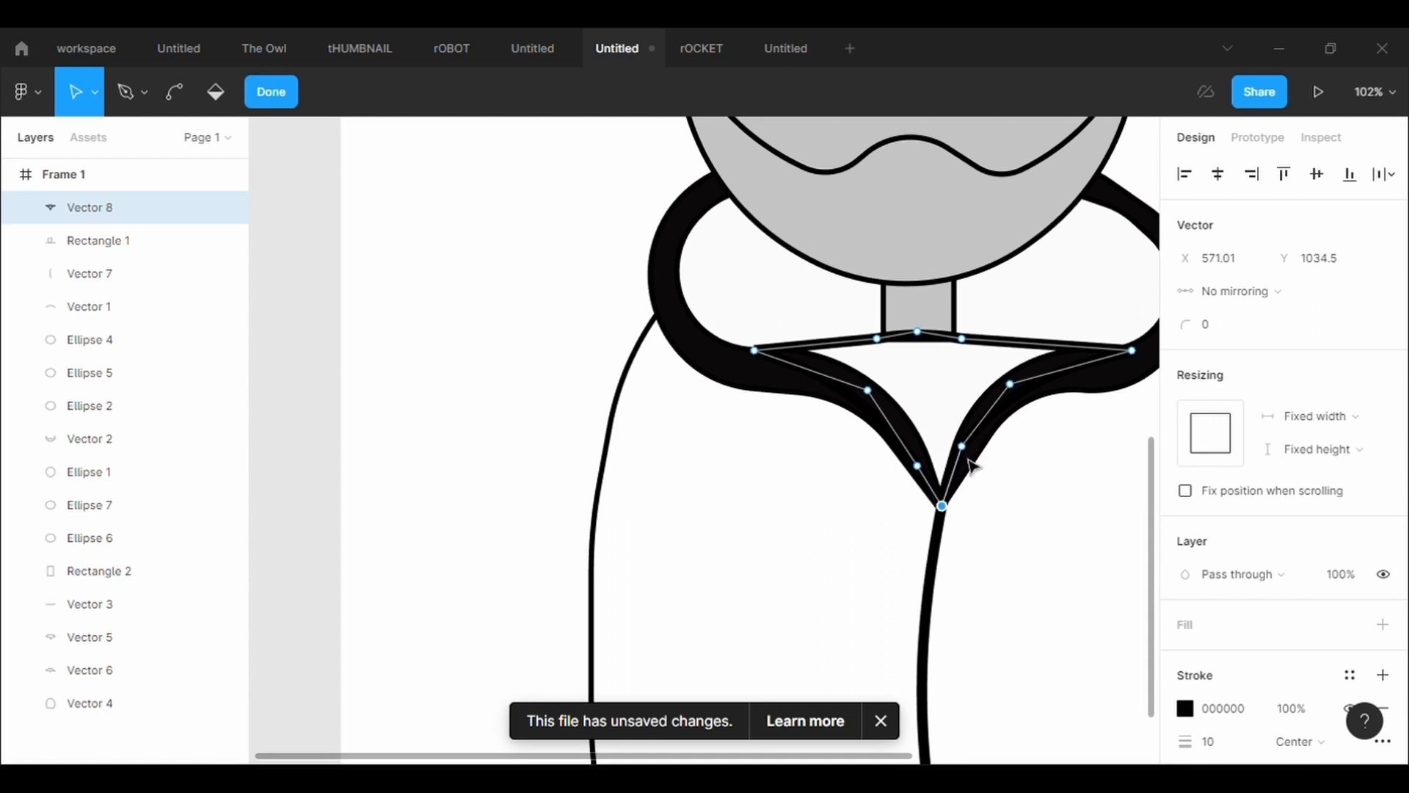
Add a fill to the neck shape and refine its lower left edge, moving that edge's middle point to X 477.9, Y 918.85
drag(918, 466, 923, 460)
drag(869, 392, 853, 404)
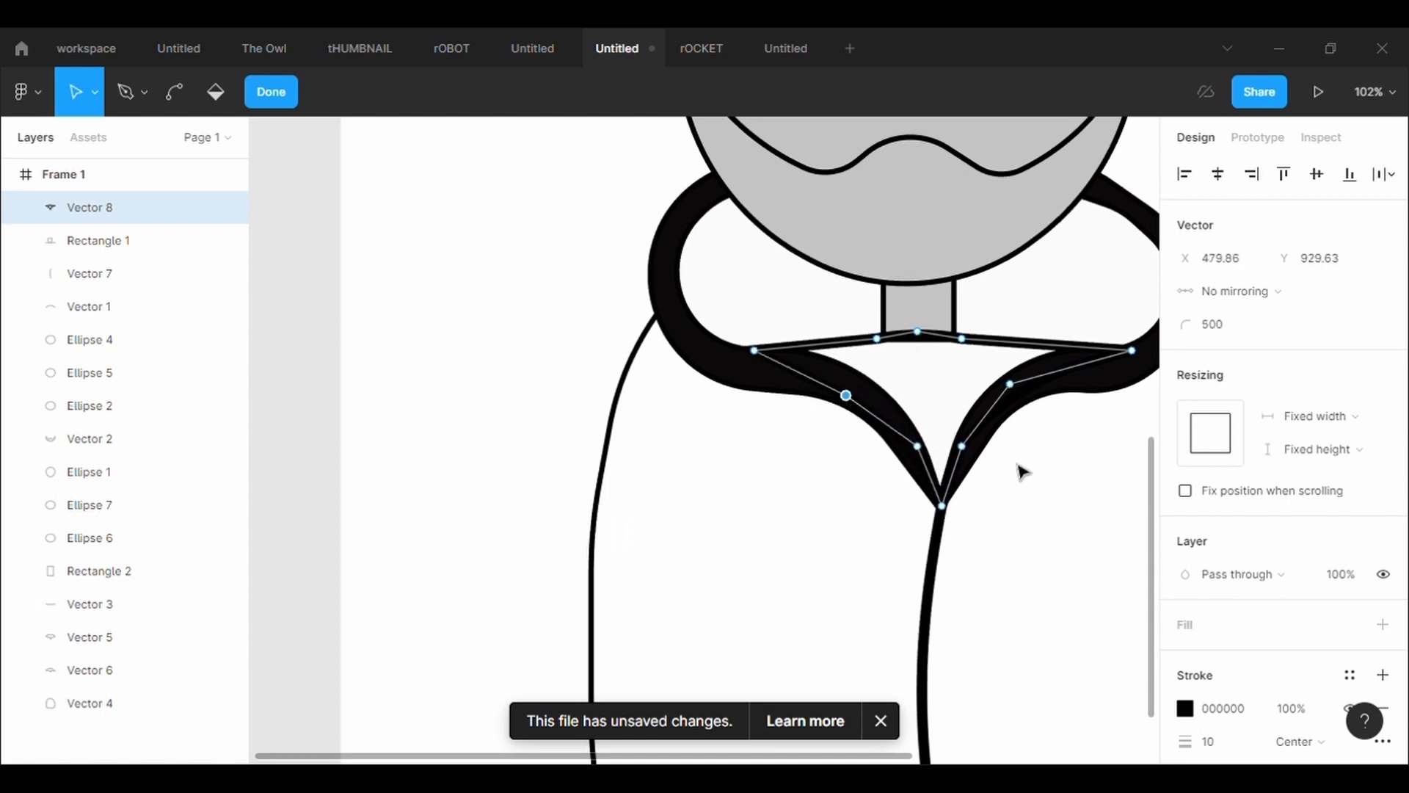
click(1383, 625)
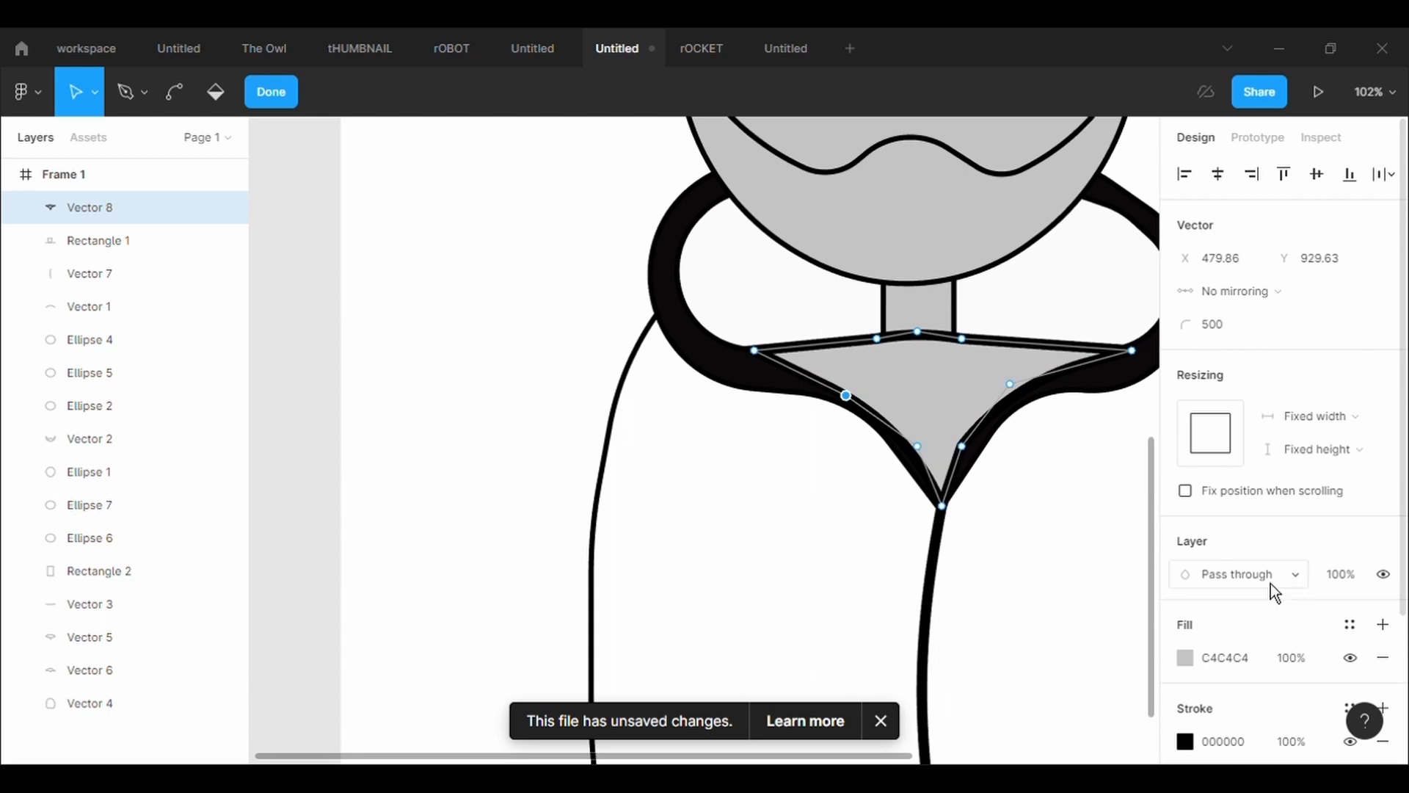
drag(843, 401, 850, 389)
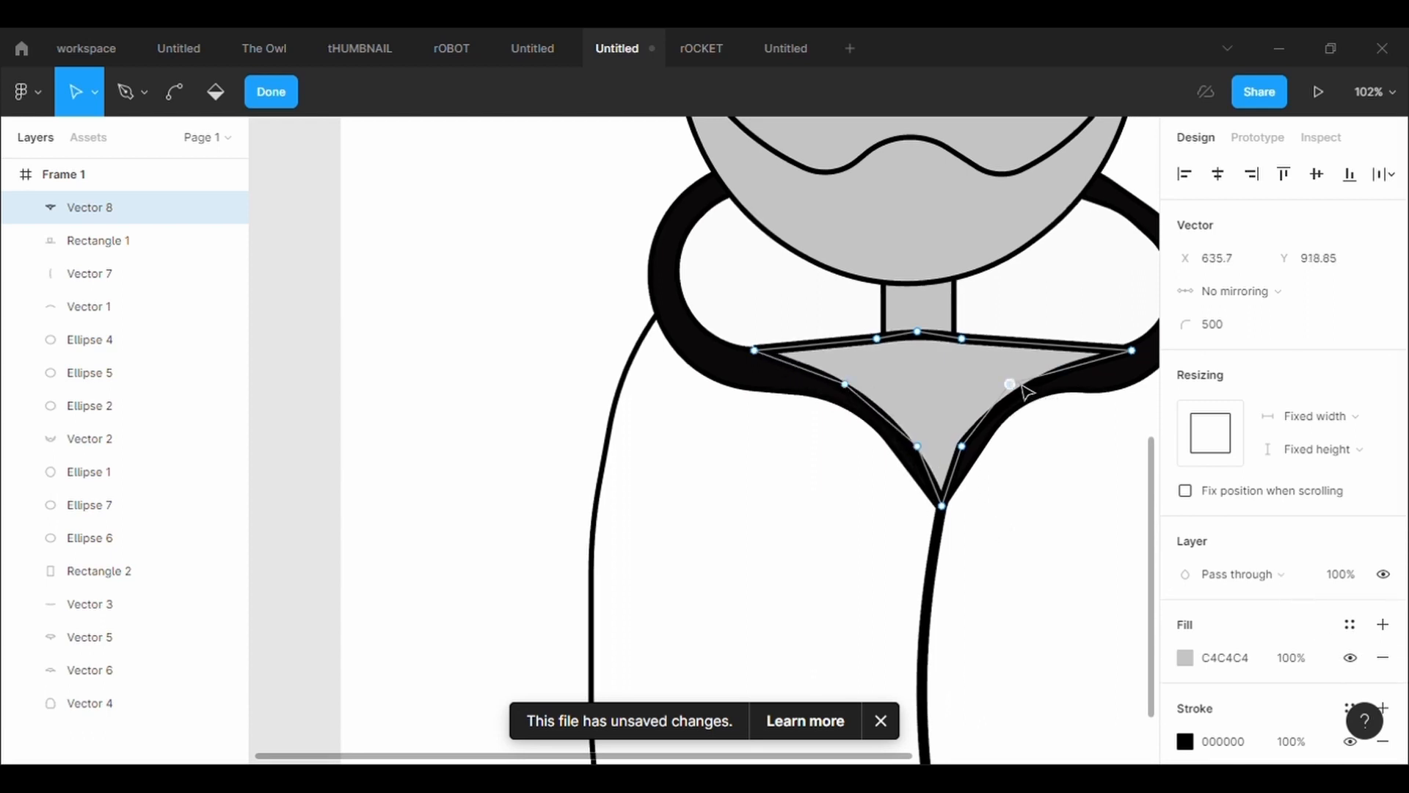
Set the neck insert's lower right point to radius 500 and raise both top-edge side points, the right one to X 680.79, Y 831.61
click(1245, 336)
text(500)
key(Return)
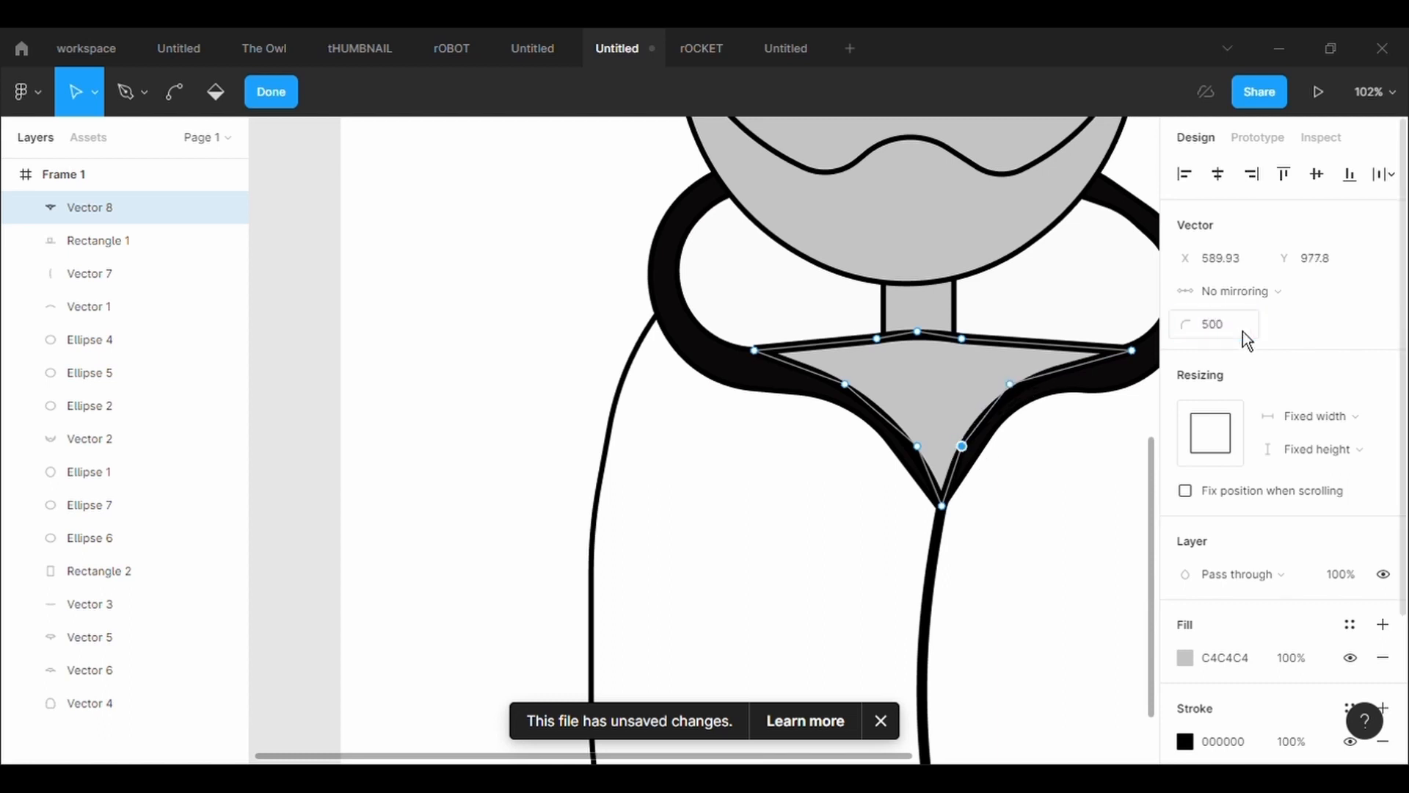
drag(878, 340, 810, 294)
drag(962, 339, 1059, 294)
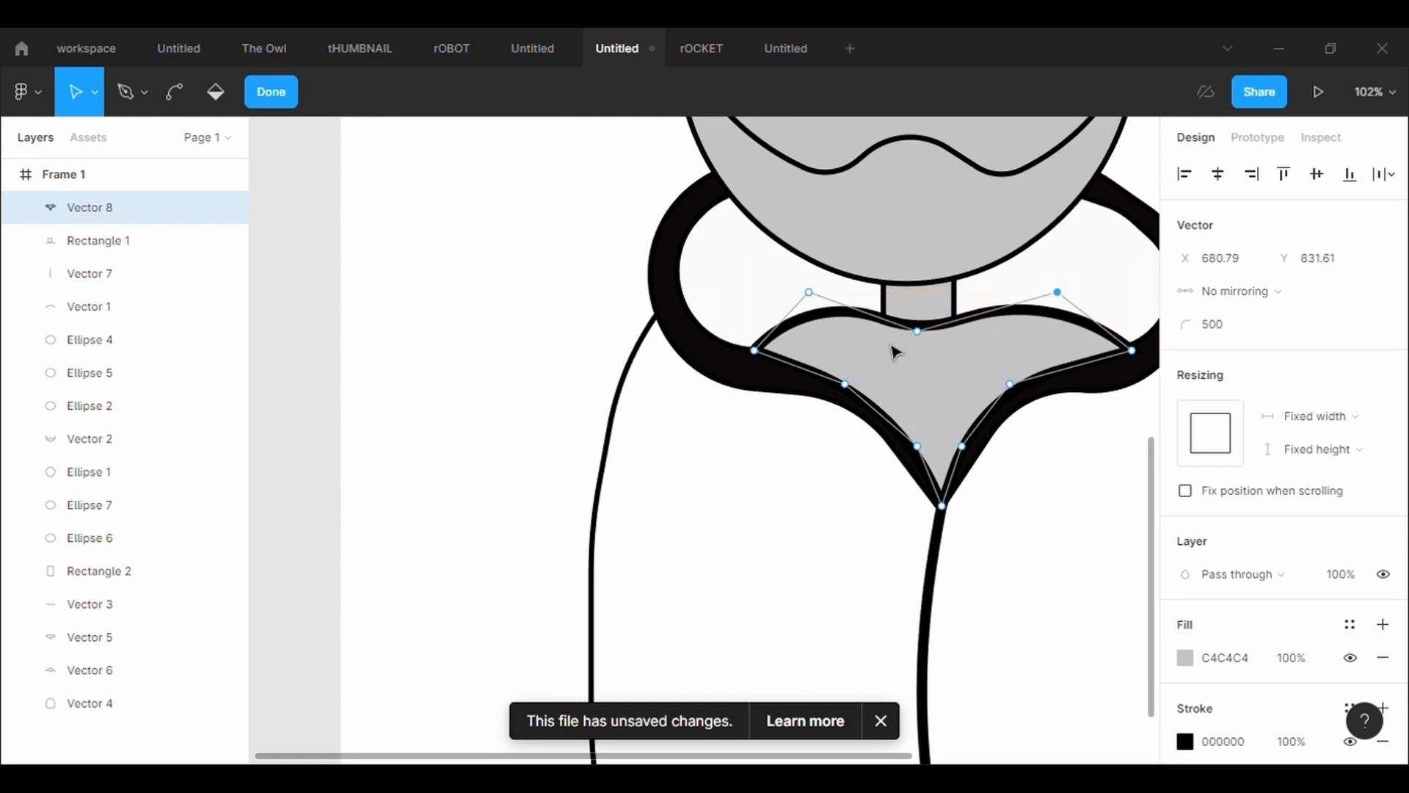
Try a flatter top edge on the neck insert by raising its midpoint and lowering its left side point and outer corners
mouse_move(919, 333)
mouse_down()
mouse_move(923, 316)
mouse_move(898, 305)
mouse_move(931, 308)
mouse_move(942, 324)
mouse_move(925, 325)
mouse_up()
mouse_move(812, 296)
mouse_down()
mouse_move(818, 330)
mouse_move(818, 312)
mouse_up()
drag(759, 356, 764, 383)
mouse_move(1135, 356)
mouse_down()
mouse_move(1143, 374)
mouse_move(1126, 370)
mouse_up()
key(ctrl+z)
key(ctrl+z)
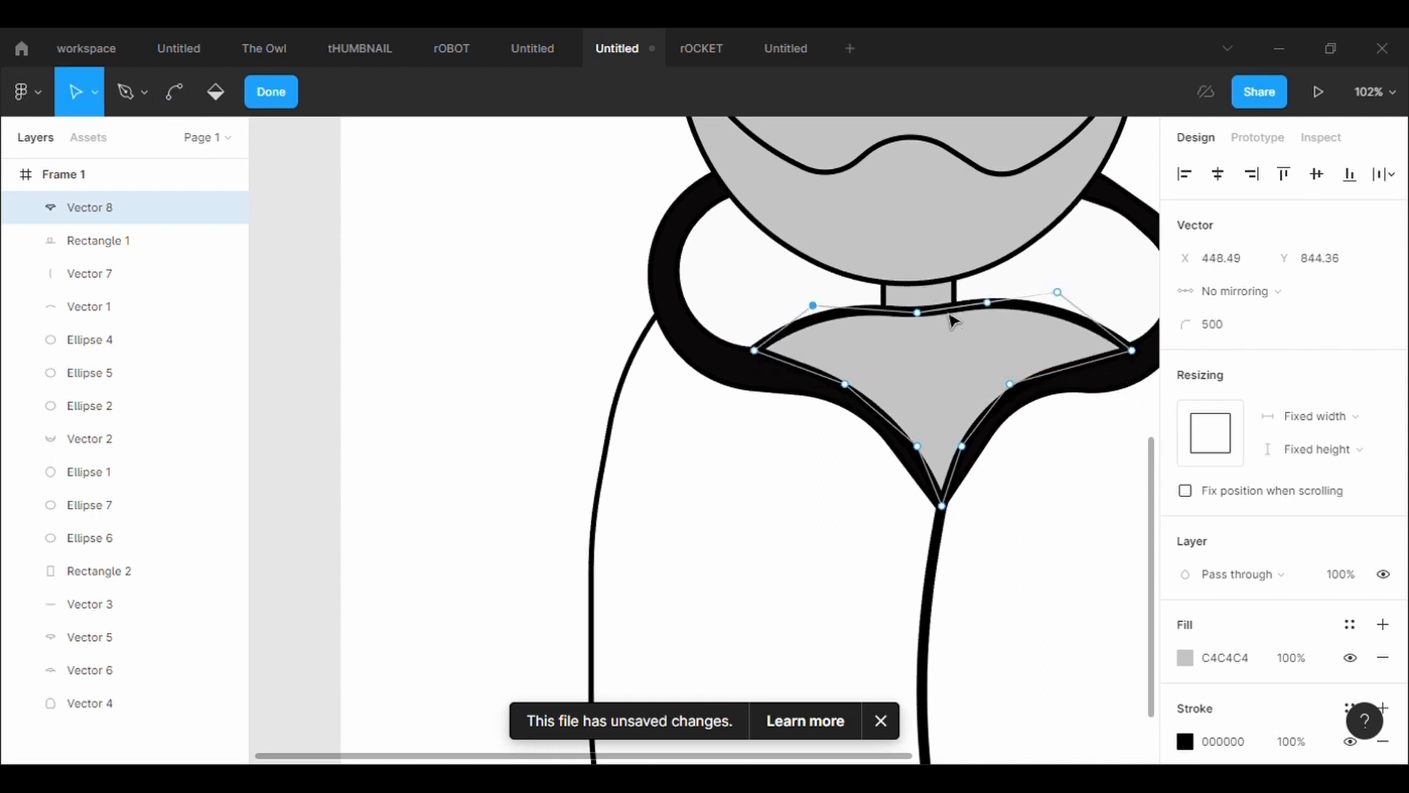
Shape the neck insert's top edge into a single arch with its midpoint at X 555.97, Y 803.95
scroll(970, 321, down, 1)
scroll(970, 320, up, 2)
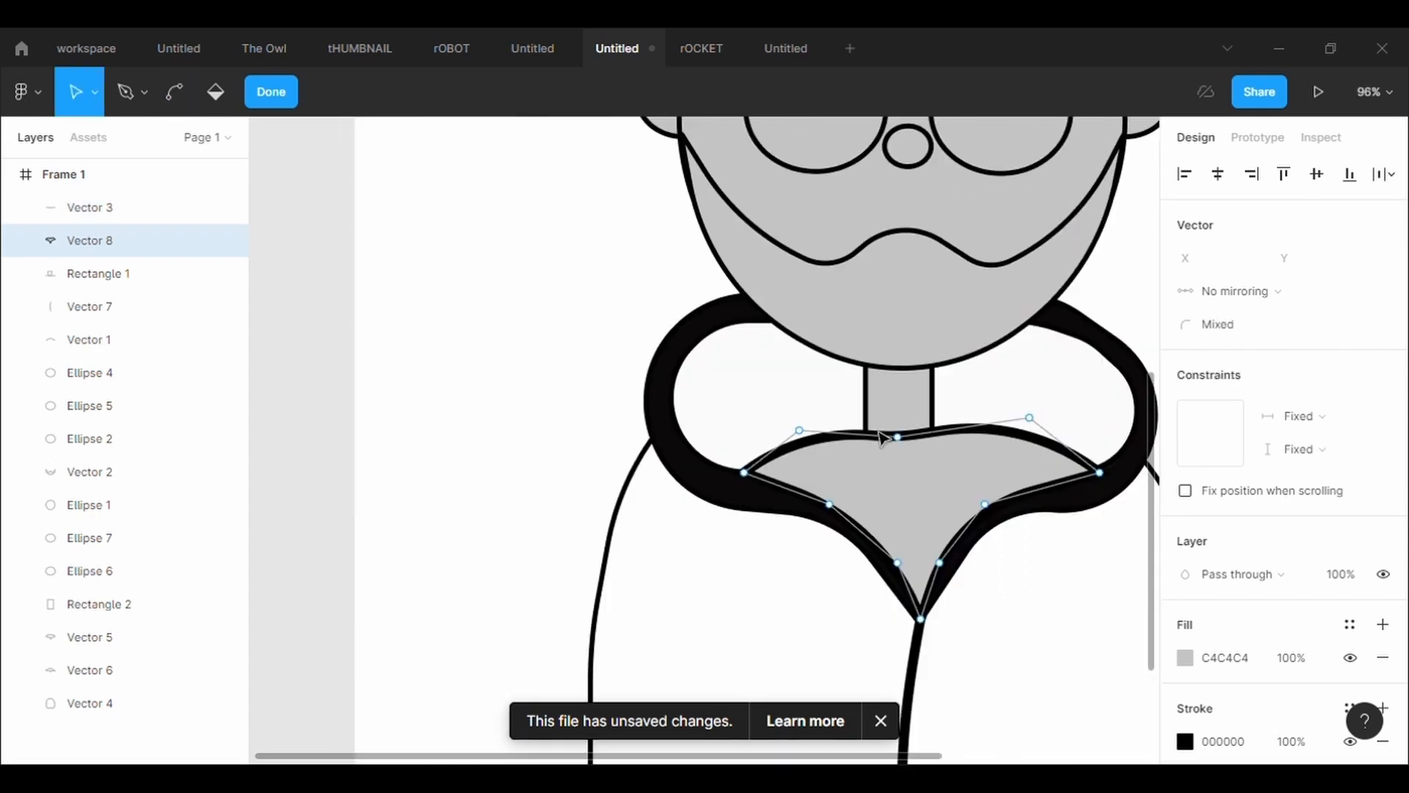
click(902, 438)
drag(899, 439, 897, 395)
drag(800, 387, 802, 438)
drag(900, 398, 909, 395)
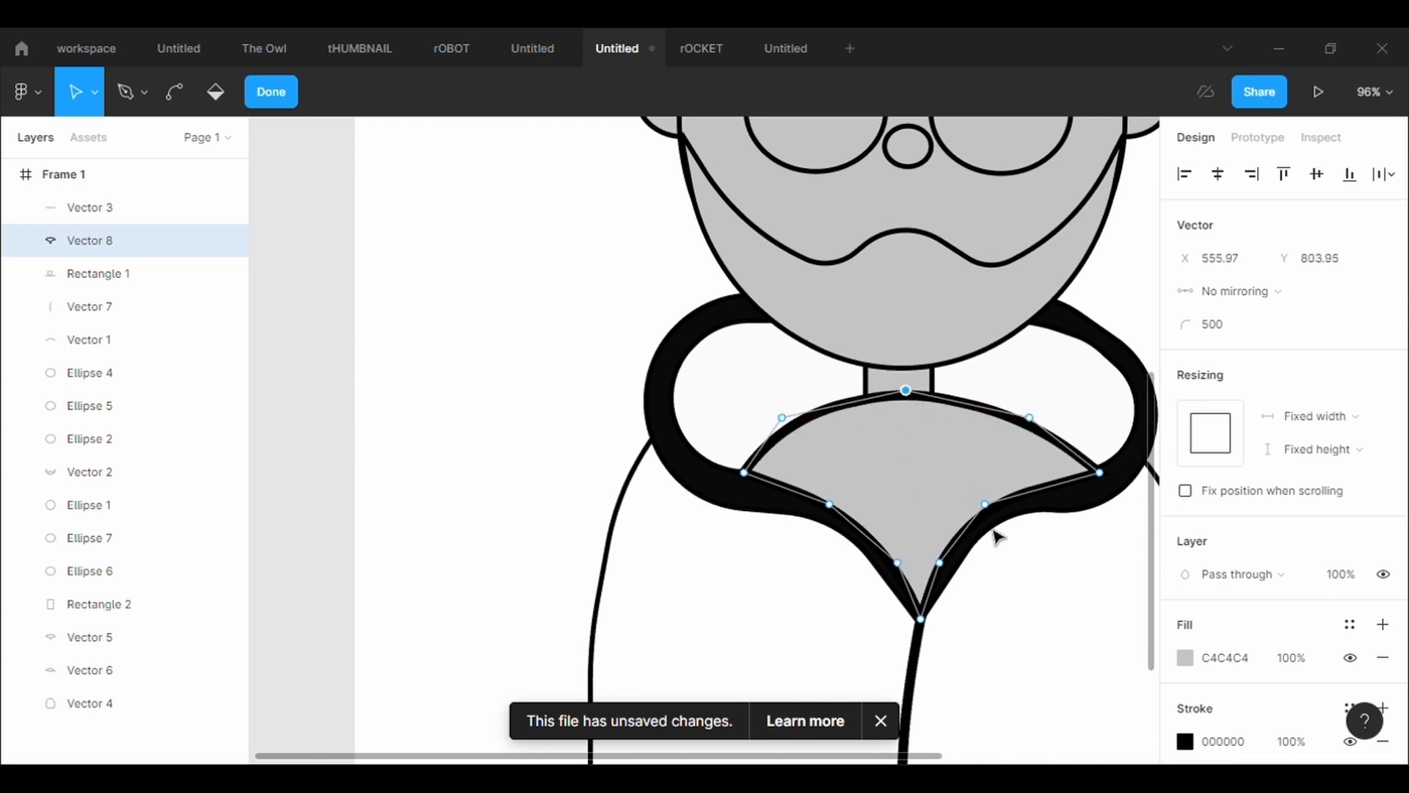
Widen the neck insert by moving its left corner to X 375.89, Y 886.95 and its right corner to X 756.87, Y 897.64
drag(757, 480, 733, 480)
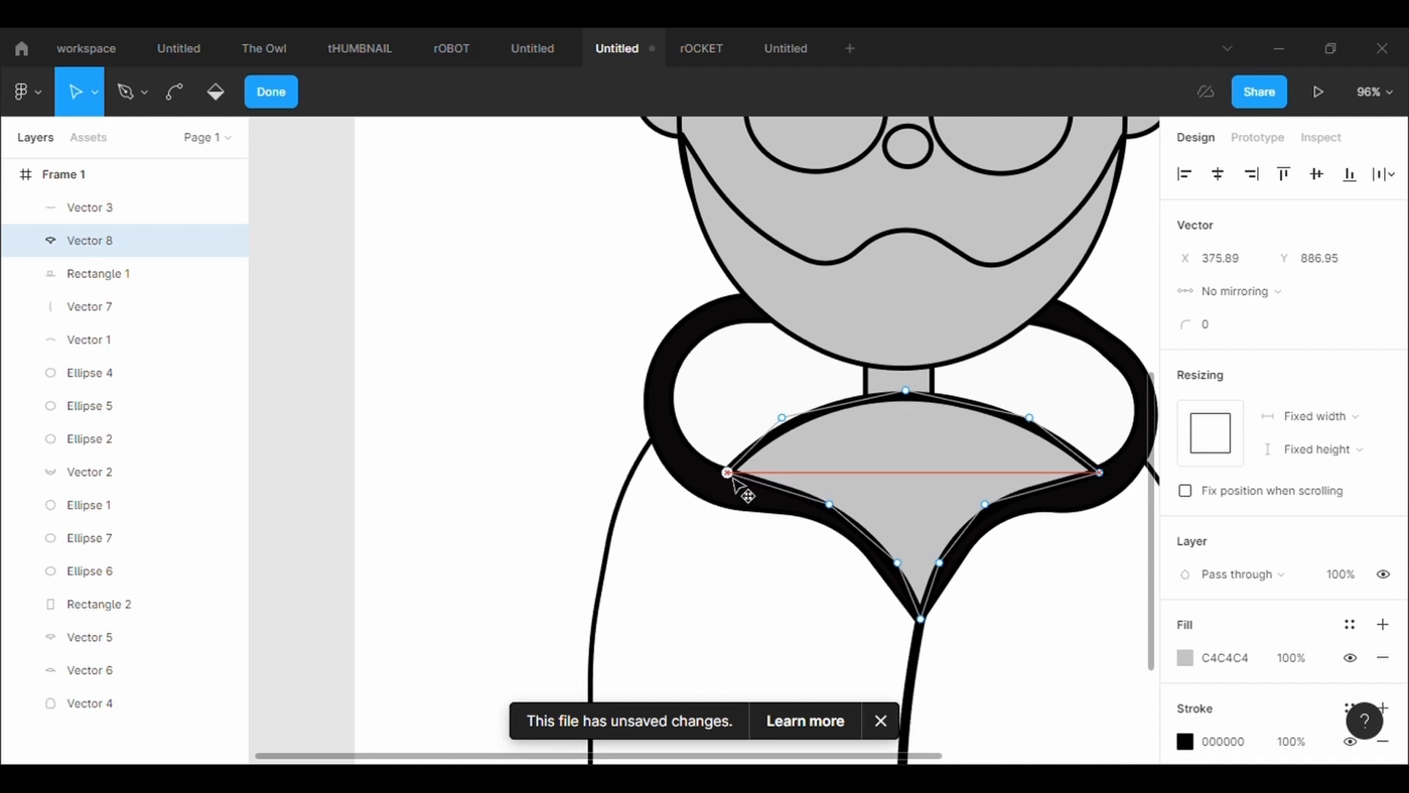
mouse_move(1108, 486)
mouse_down()
mouse_move(1119, 504)
mouse_move(1091, 490)
mouse_up()
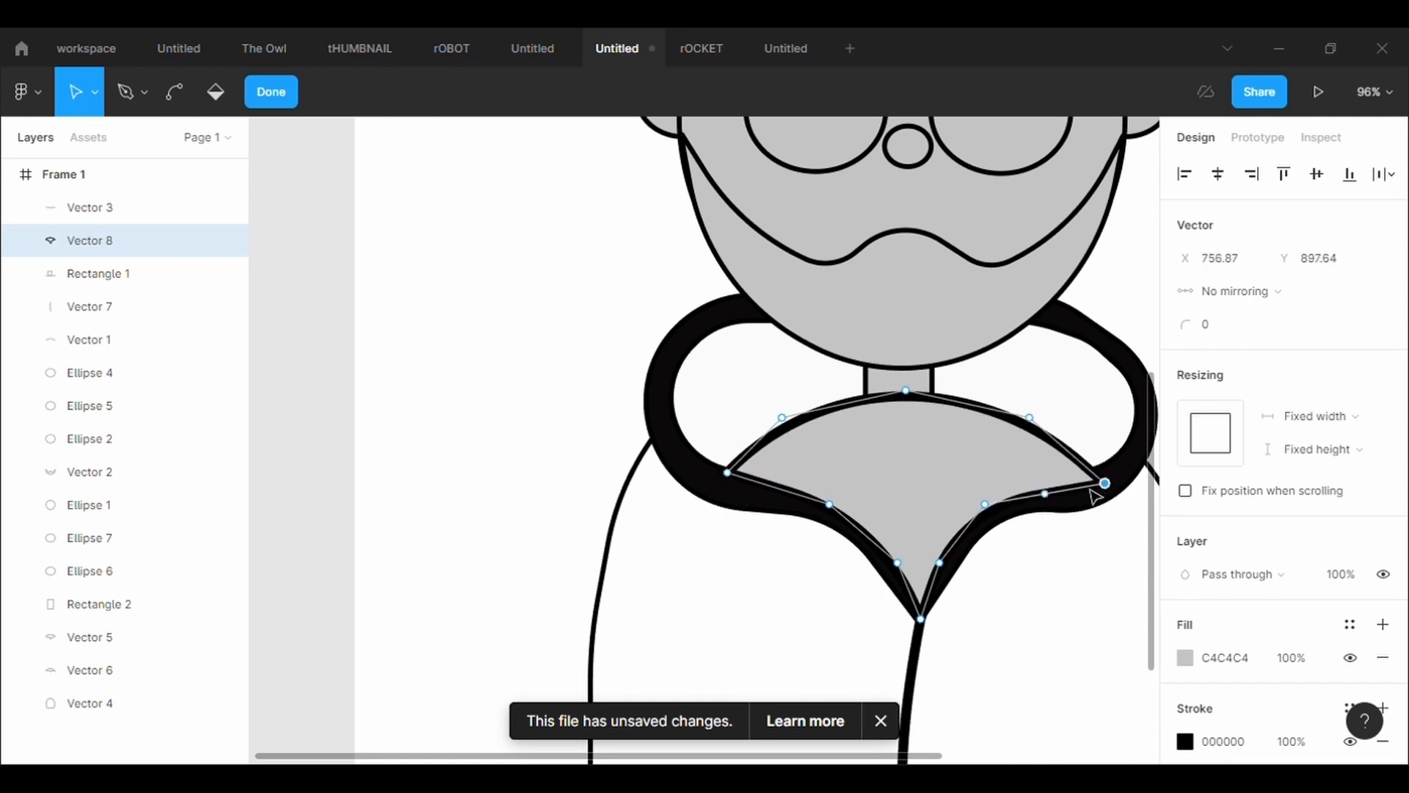
click(525, 375)
Try to lower the midpoint of the outer collar's top edge slightly
click(698, 327)
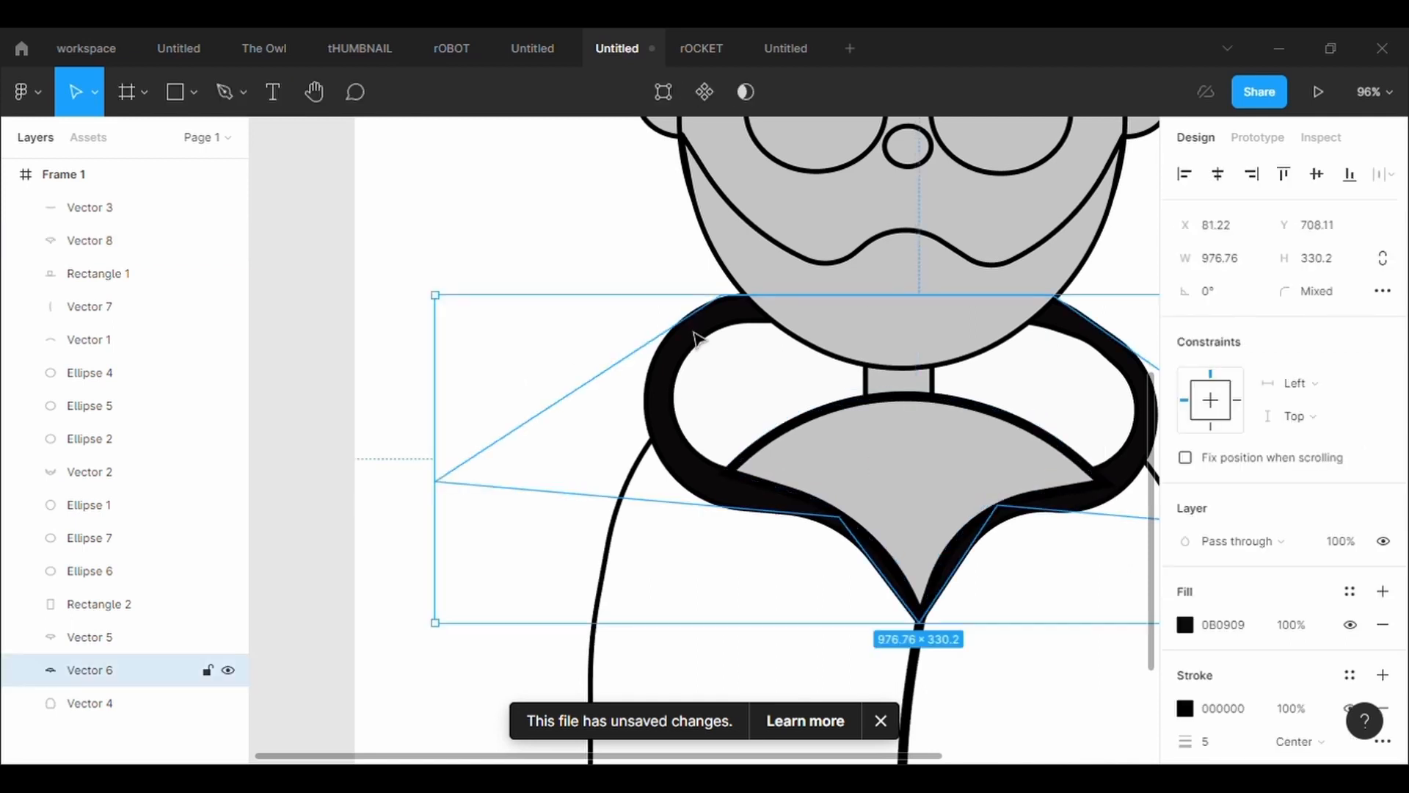
double_click(984, 304)
mouse_move(890, 296)
mouse_down()
mouse_move(910, 270)
mouse_move(890, 309)
mouse_up()
Level the neck insert's right corner with its left corner, at X 757.91, Y 886.95
click(1087, 470)
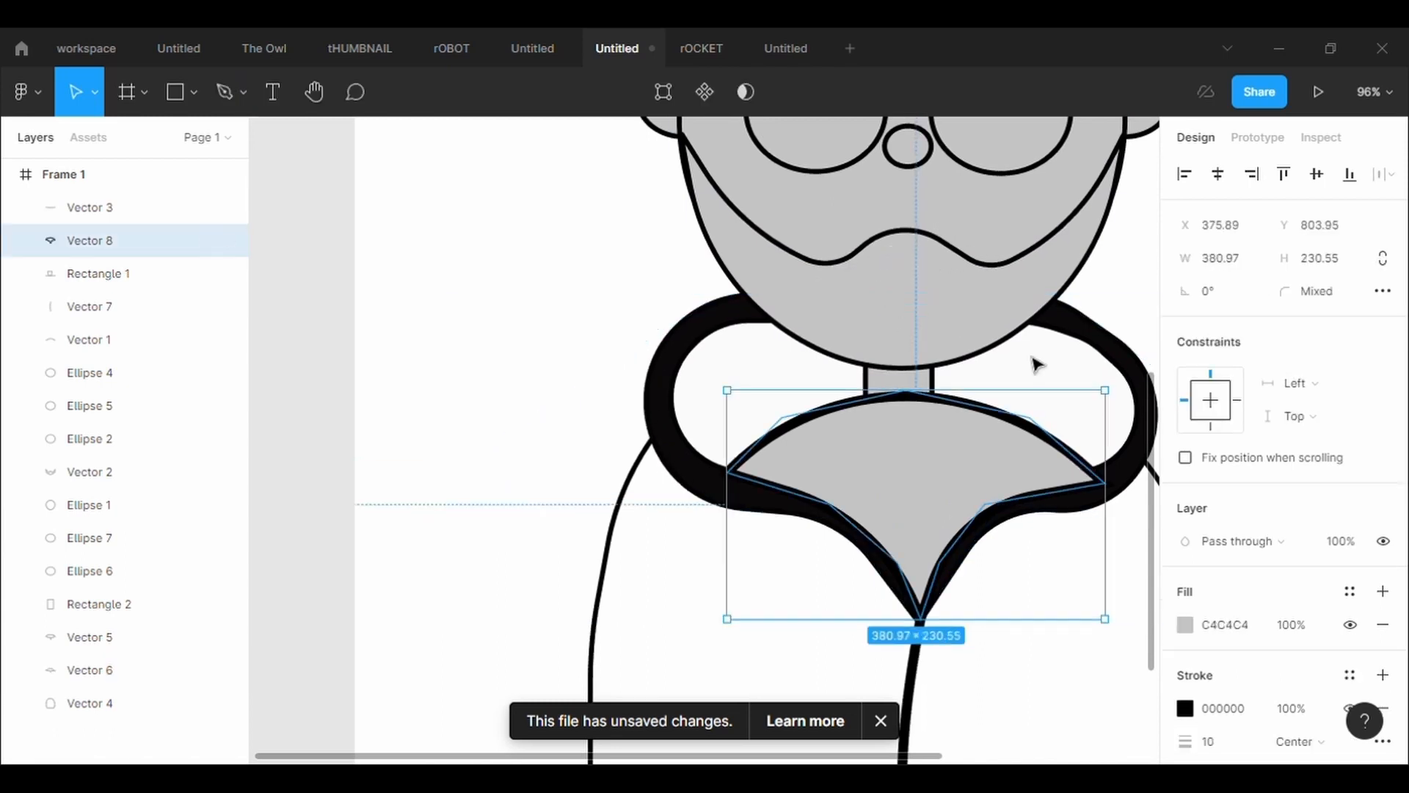
key(Return)
drag(1106, 488, 1111, 479)
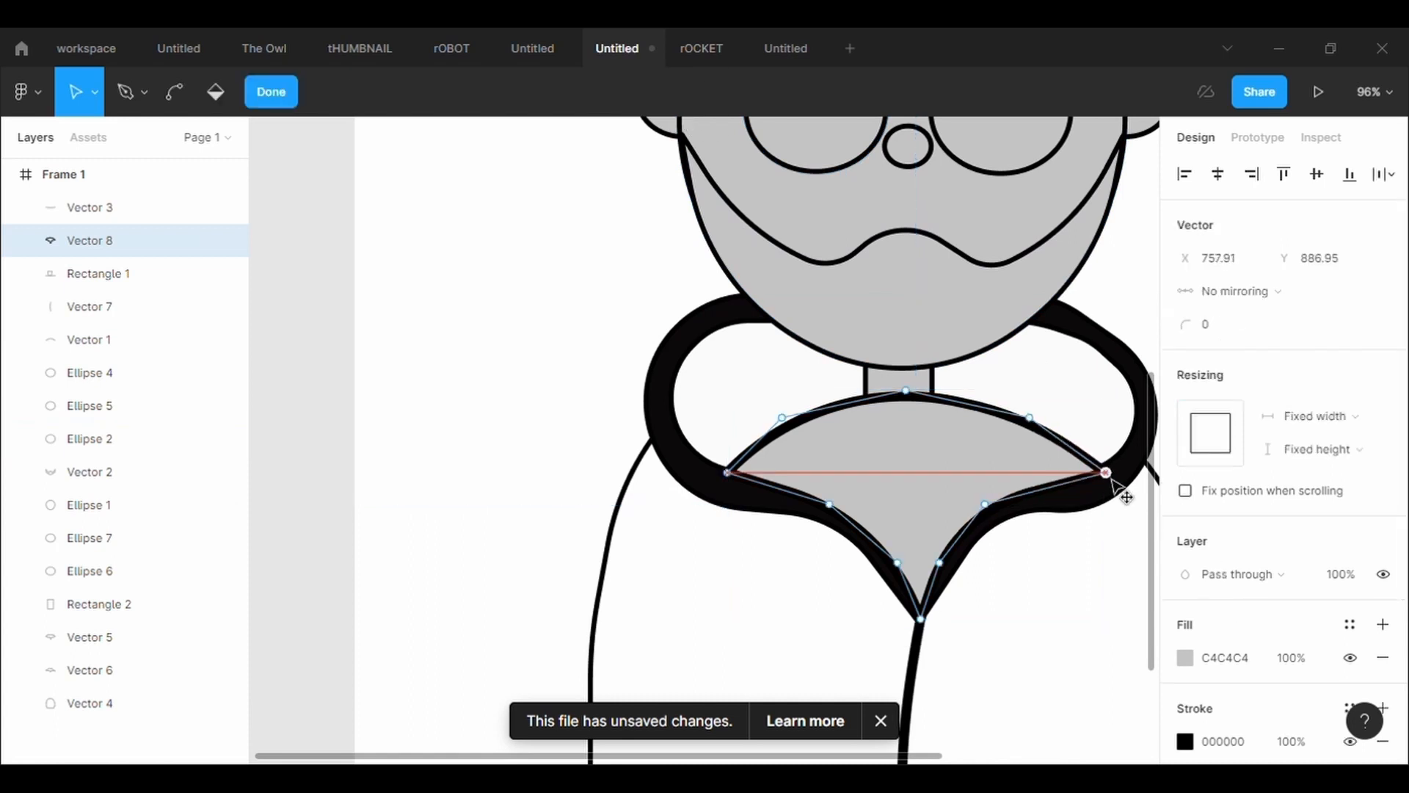
key(Escape)
click(535, 414)
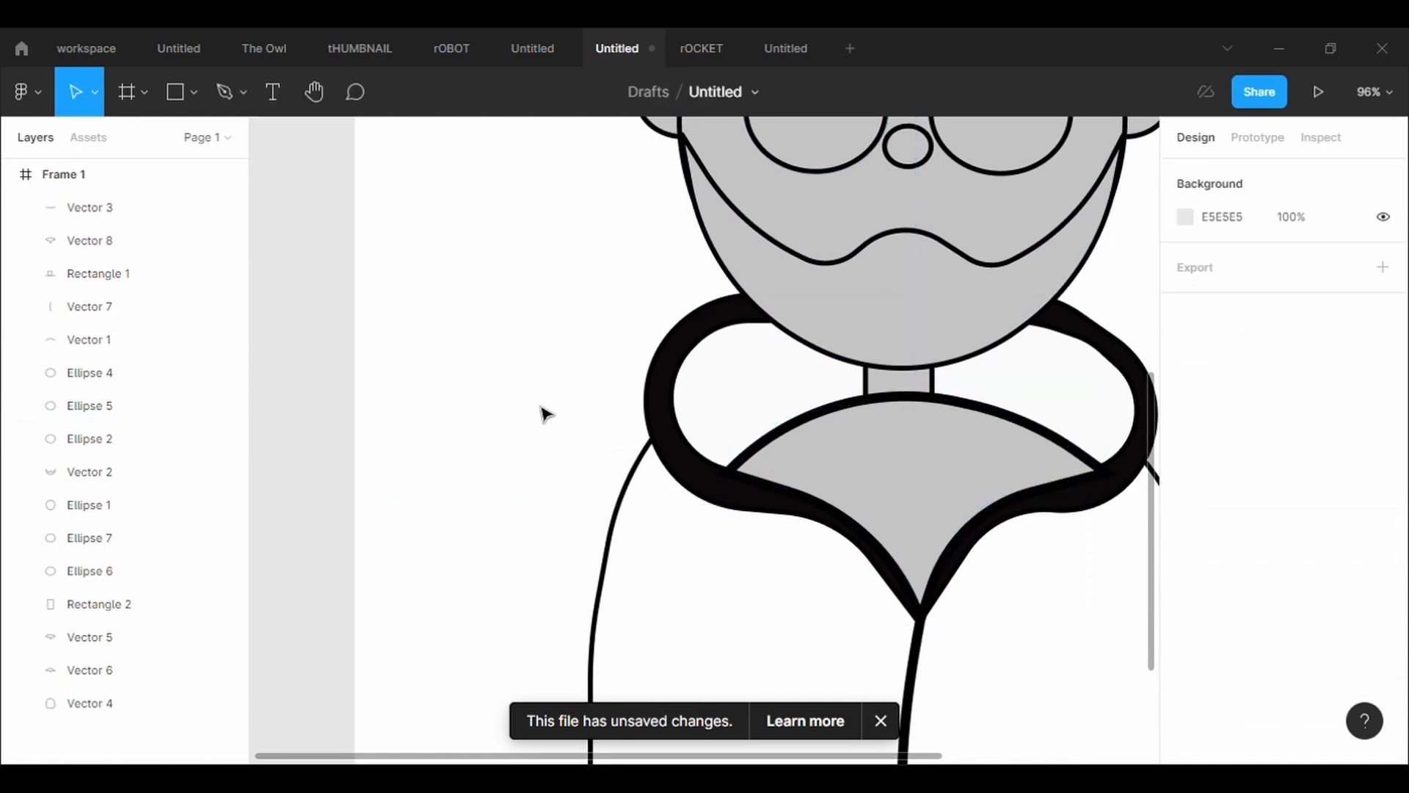
Try raising the outer collar's top midpoint behind the beard to X 536.19, Y 693.62
click(692, 324)
key(Return)
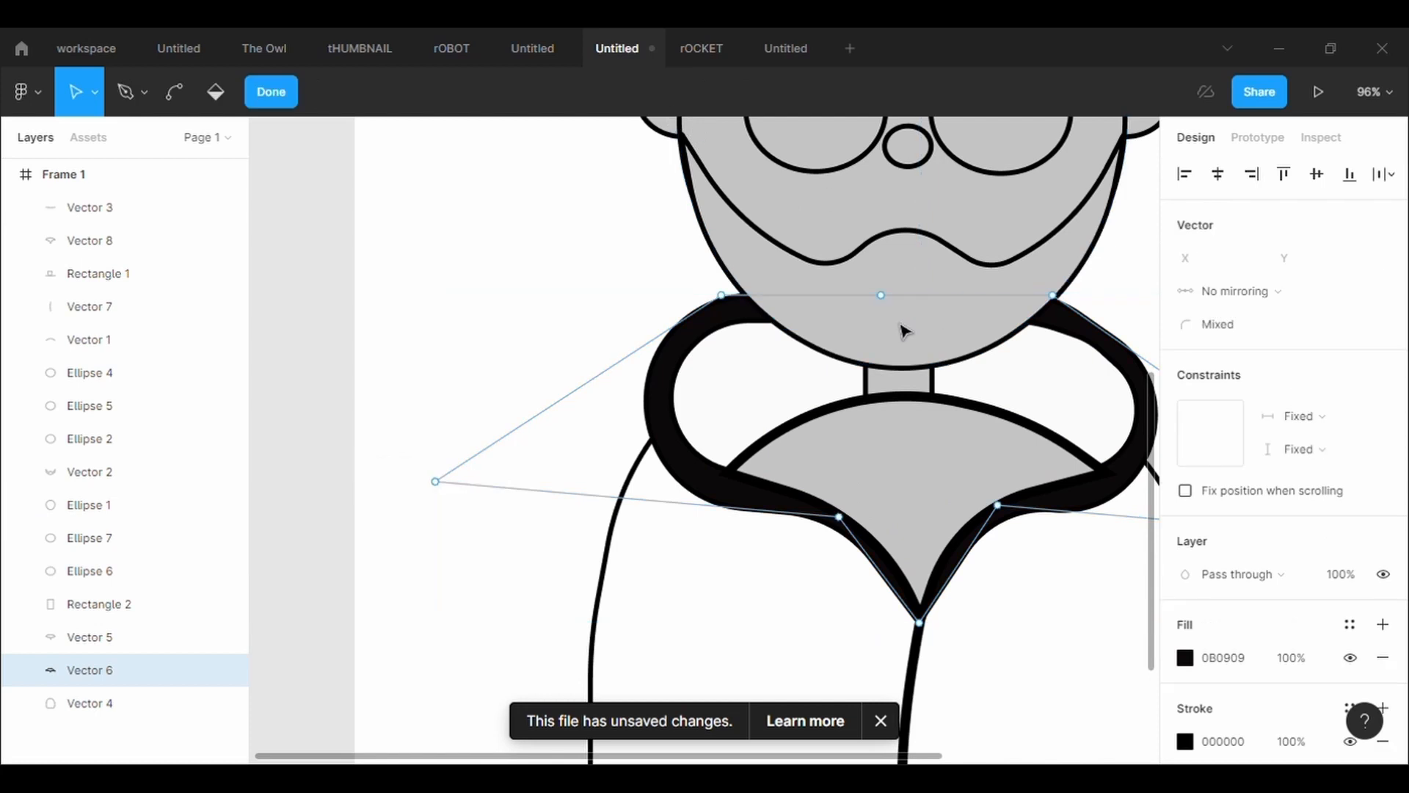
mouse_move(882, 295)
mouse_down()
mouse_move(907, 284)
mouse_move(893, 290)
mouse_up()
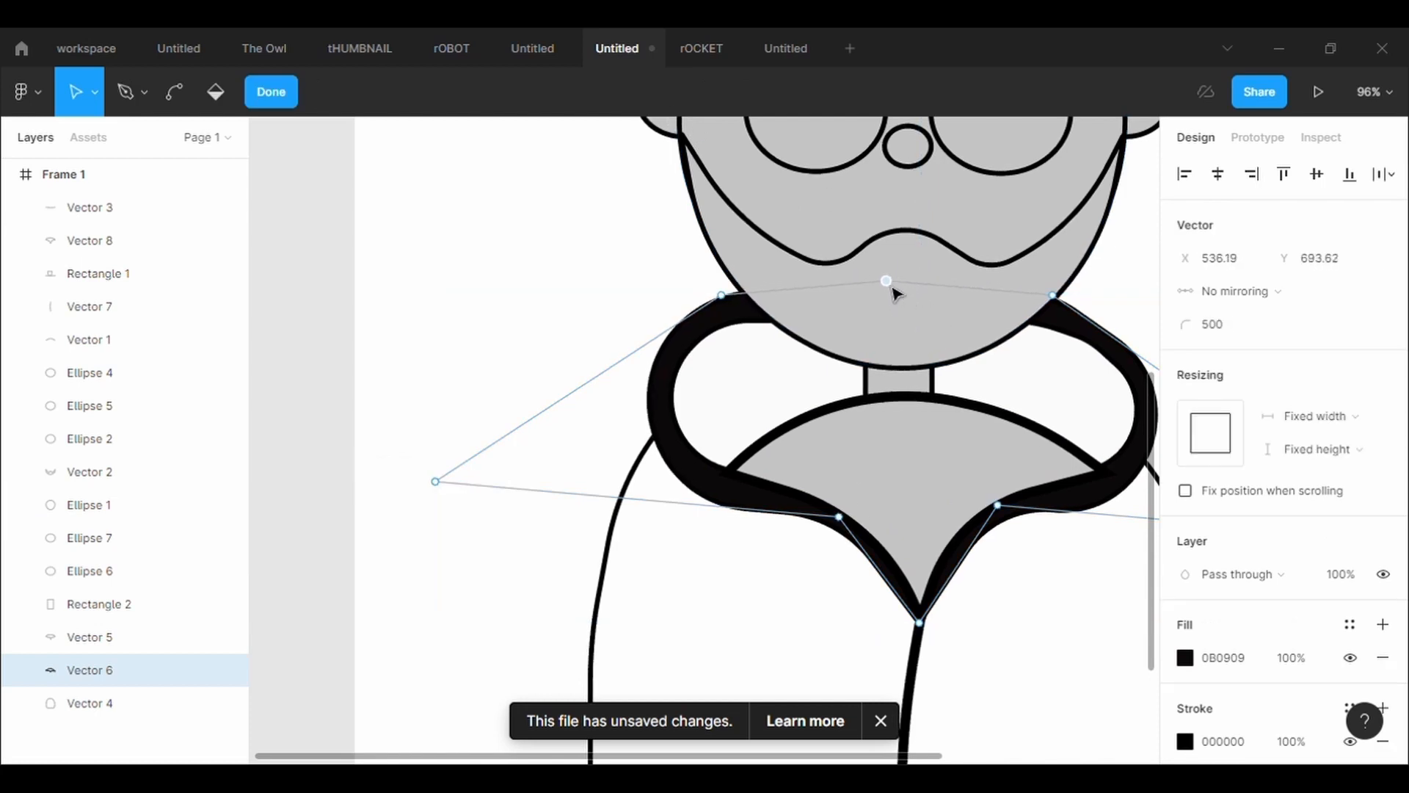
key(Escape)
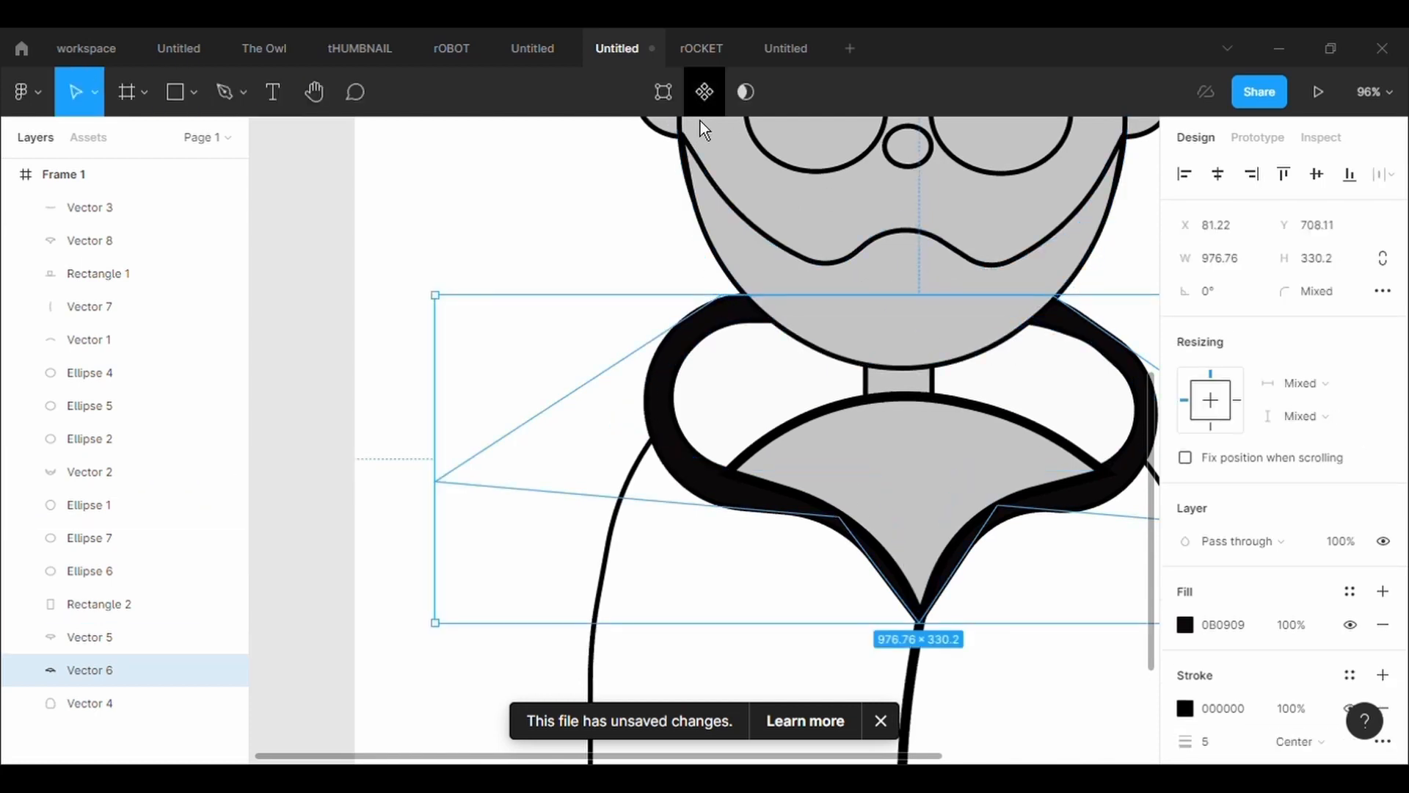
key(Return)
key(Escape)
scroll(733, 345, up, 8)
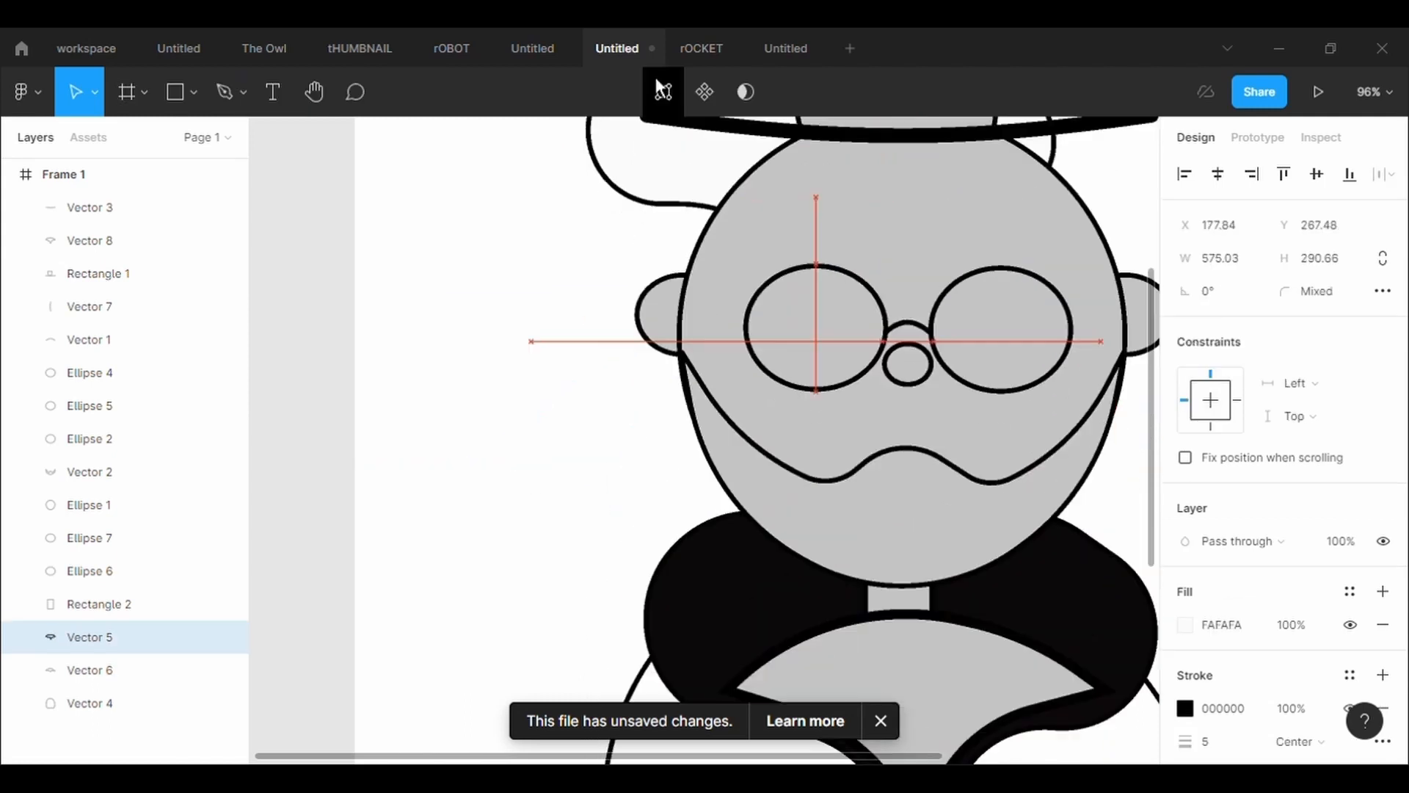
scroll(1025, 560, down, 8)
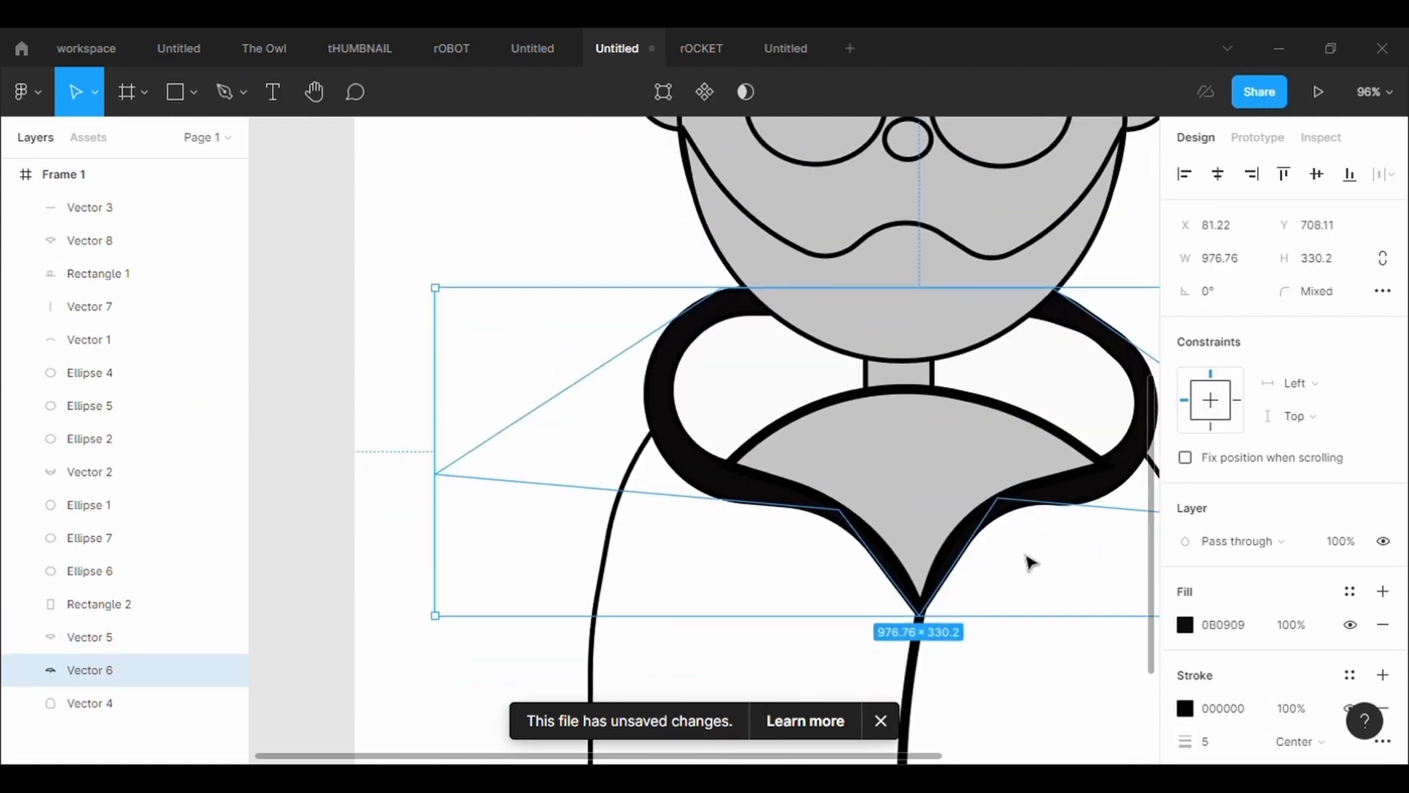
Raise the inner collar's top midpoint to X 569.6, Y 698.82 and move its upper right point inward behind the beard
click(1108, 513)
key(Return)
drag(878, 329, 927, 300)
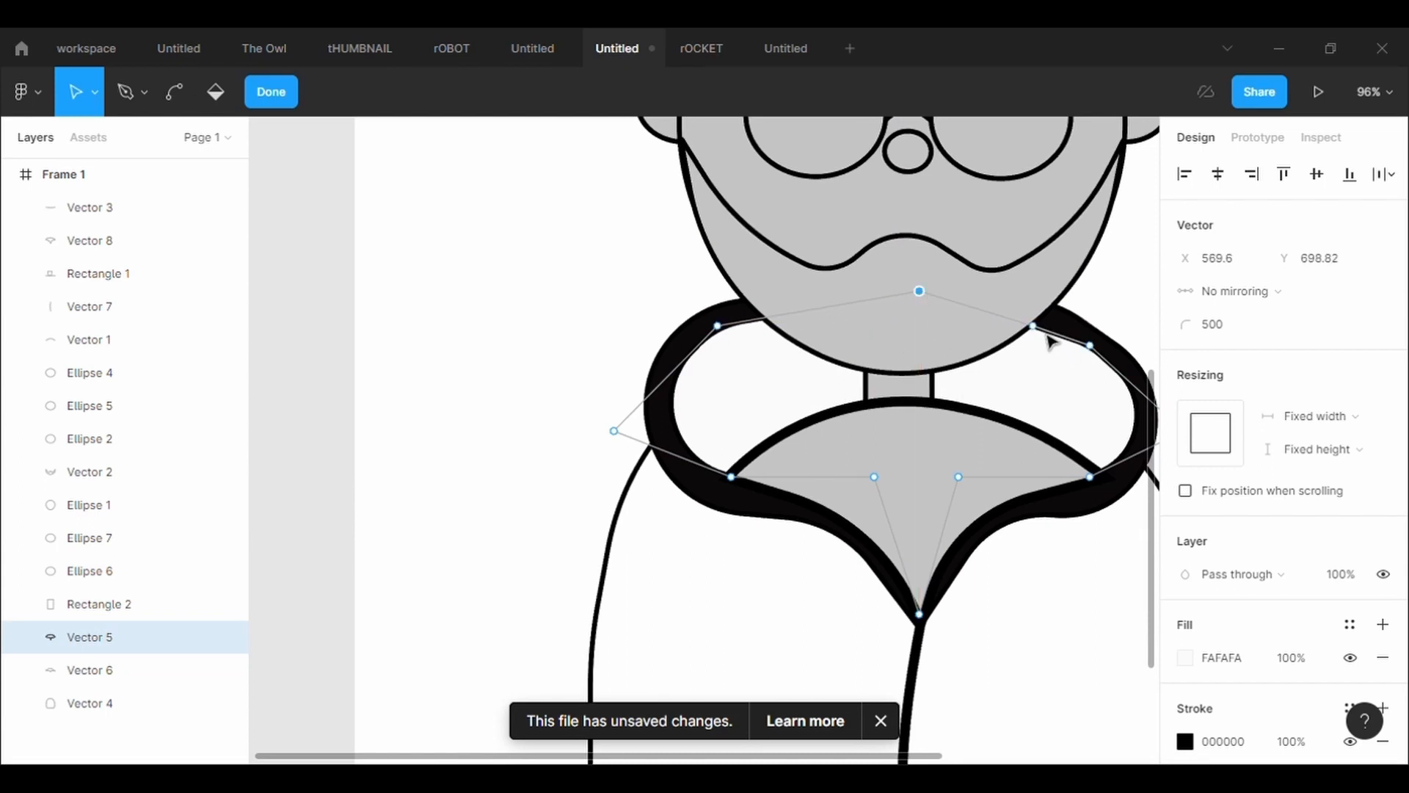
drag(1033, 325, 957, 298)
click(560, 293)
Narrow the coat body by pulling its shoulders and sides inward, with the right shoulder point at X 824.92, Y 954.76
scroll(560, 293, down, 5)
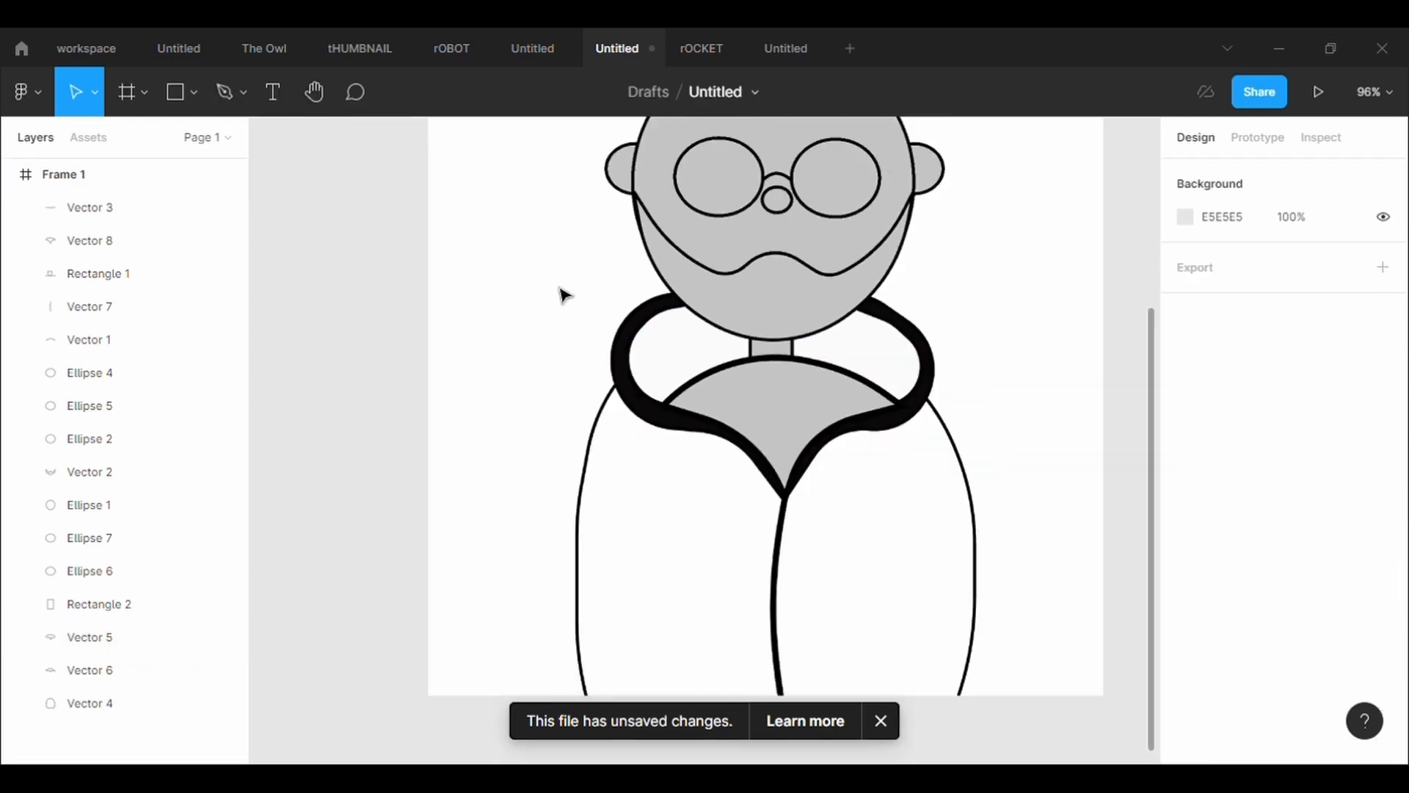
double_click(573, 486)
drag(592, 395, 627, 427)
drag(867, 407, 879, 444)
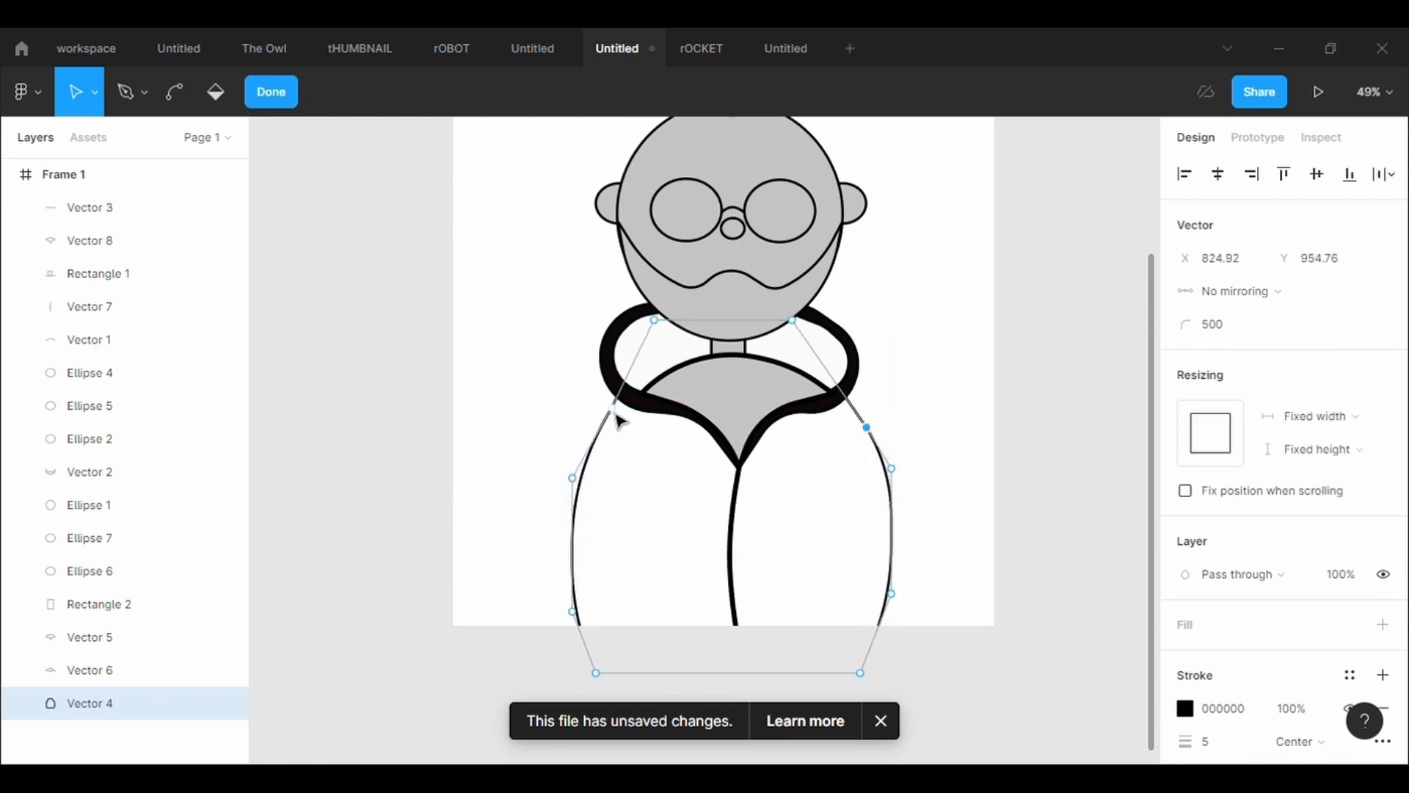
drag(620, 423, 621, 447)
click(1003, 607)
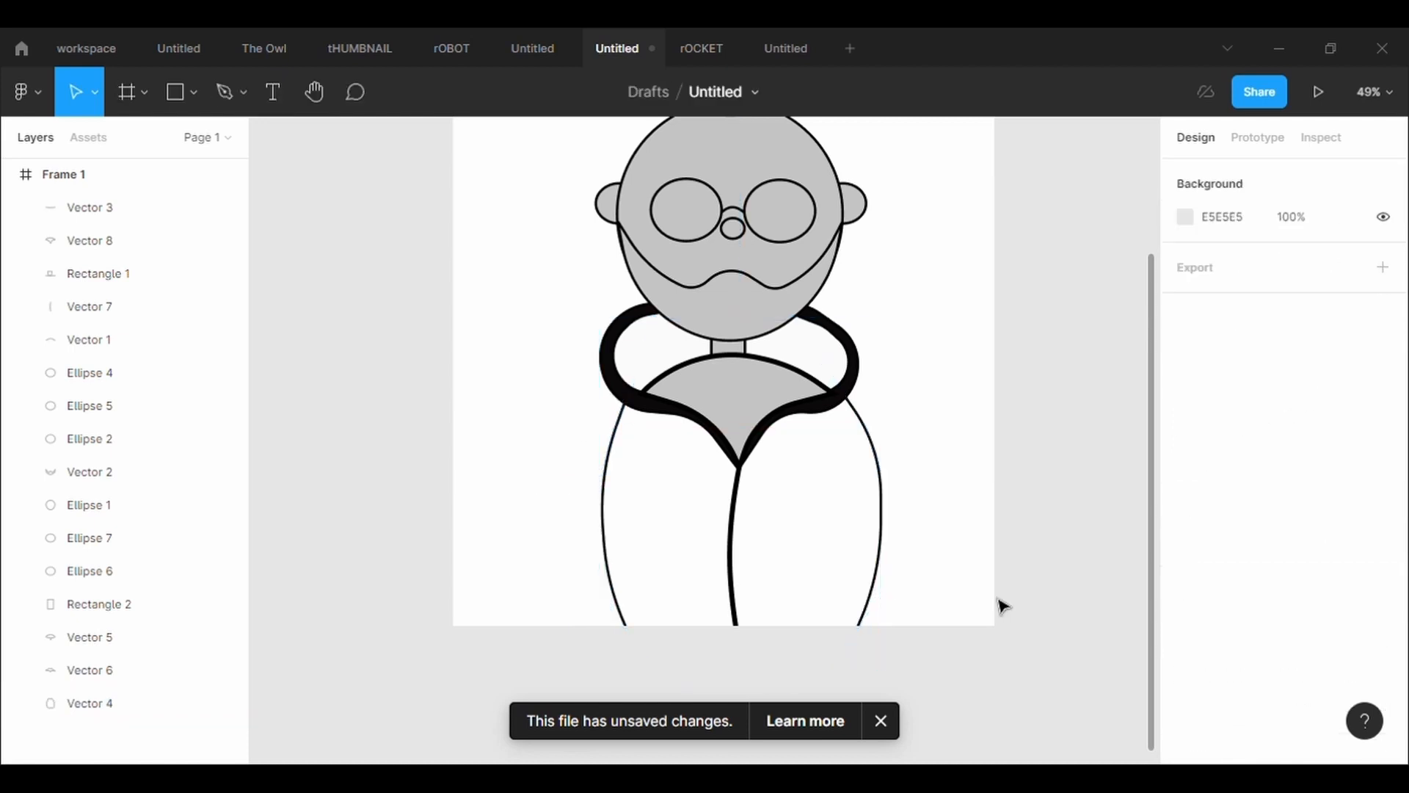
Adjust the coat body's right side points to X 853.73 at Y 1055.61 and 1310.82, its bottom right to X 750.83, and its top left inward
click(892, 547)
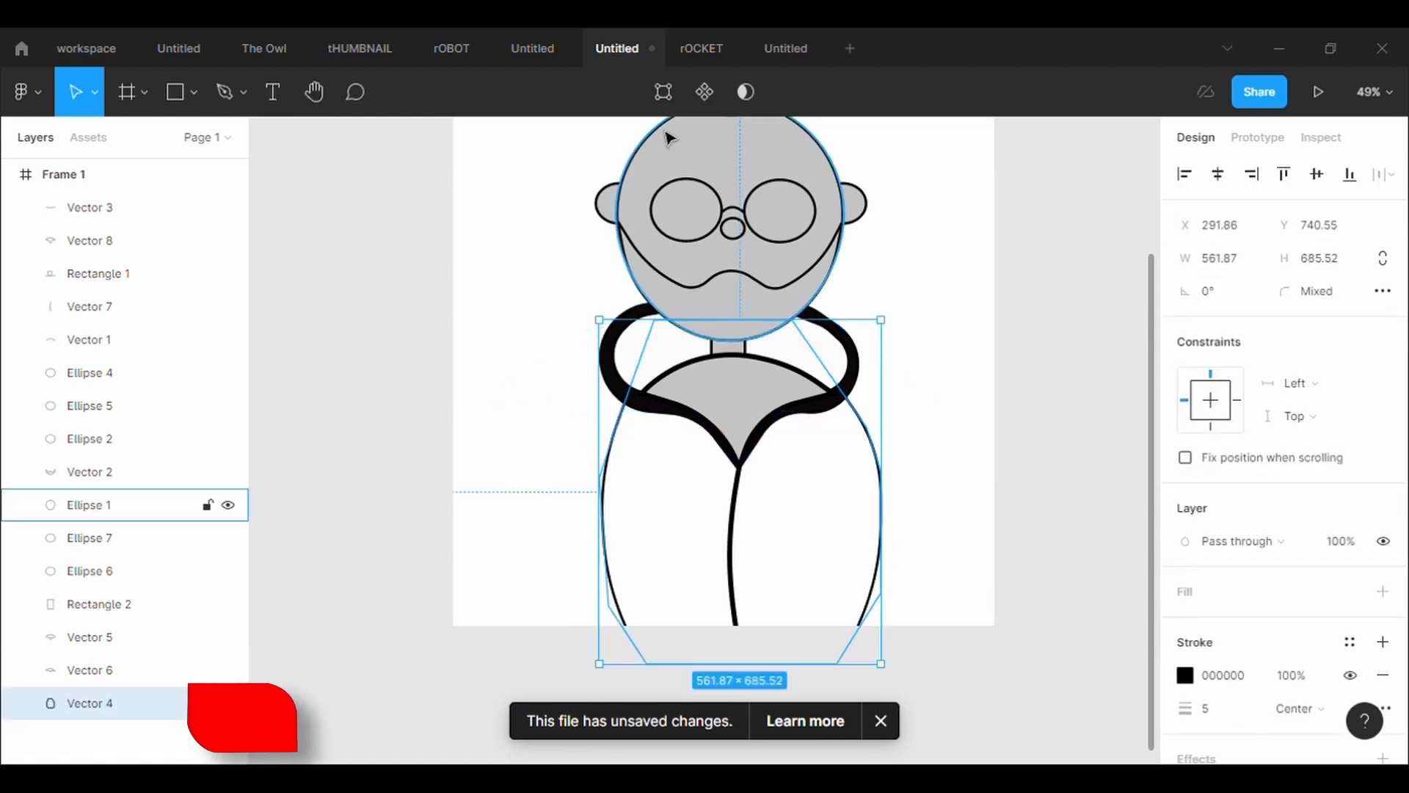
key(Return)
drag(882, 473, 883, 479)
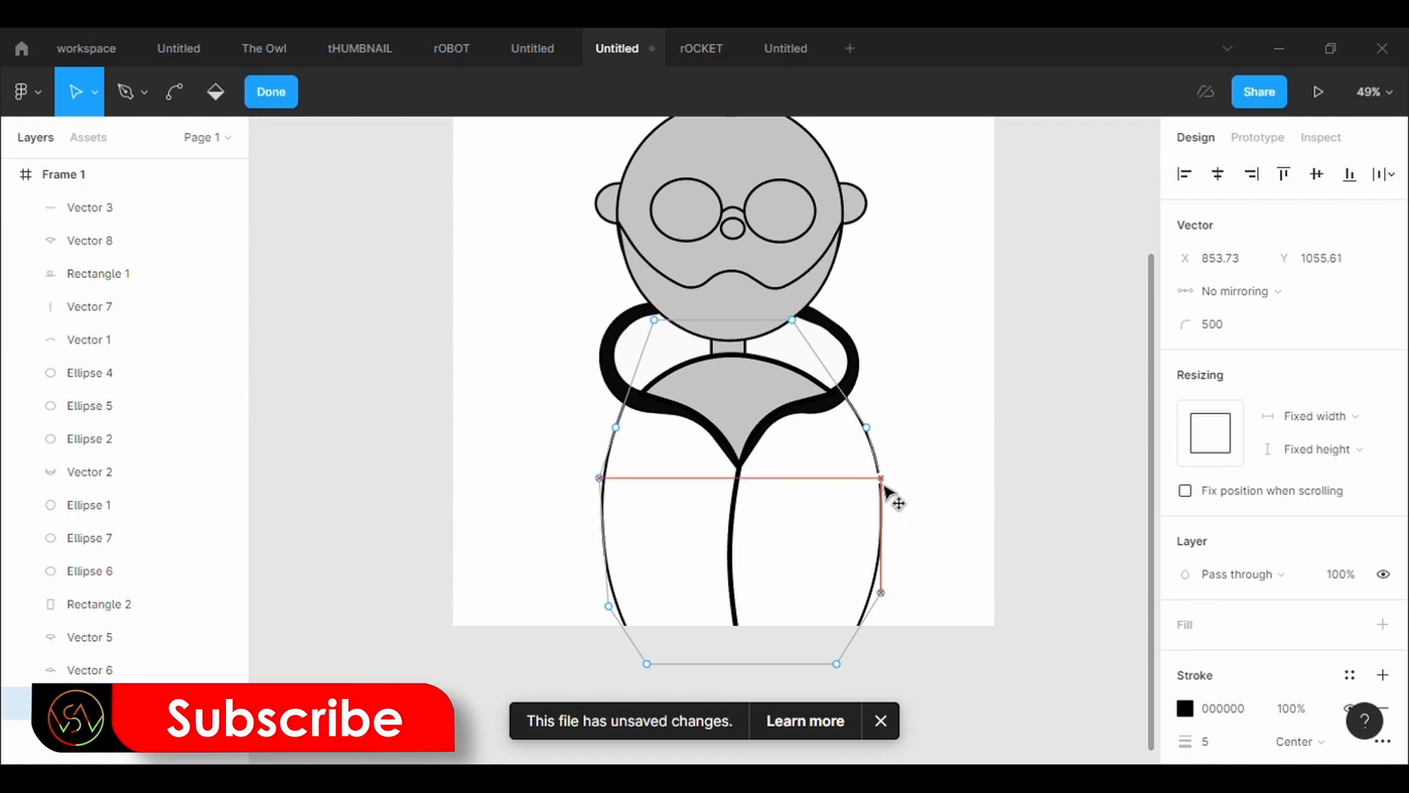
drag(885, 598, 888, 613)
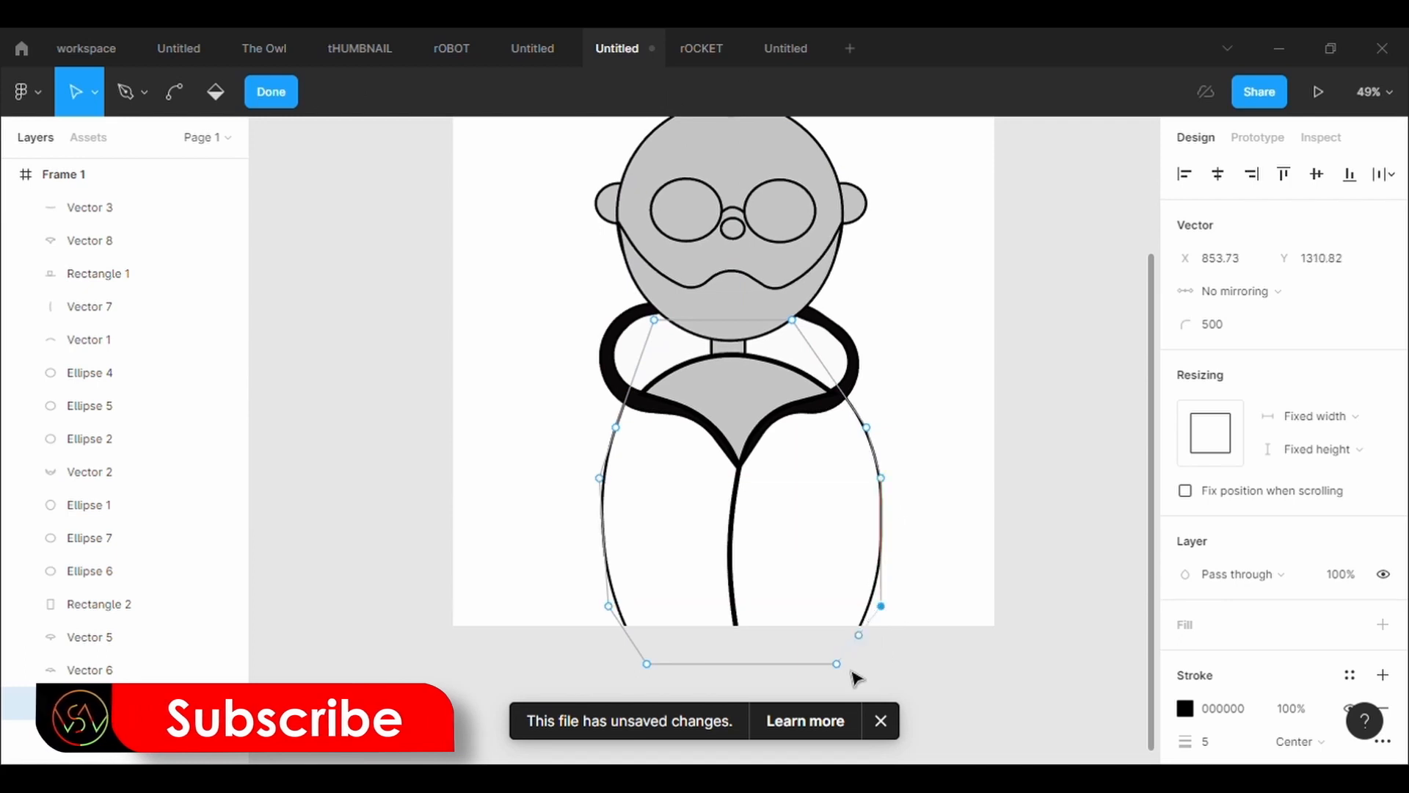
drag(848, 670, 838, 674)
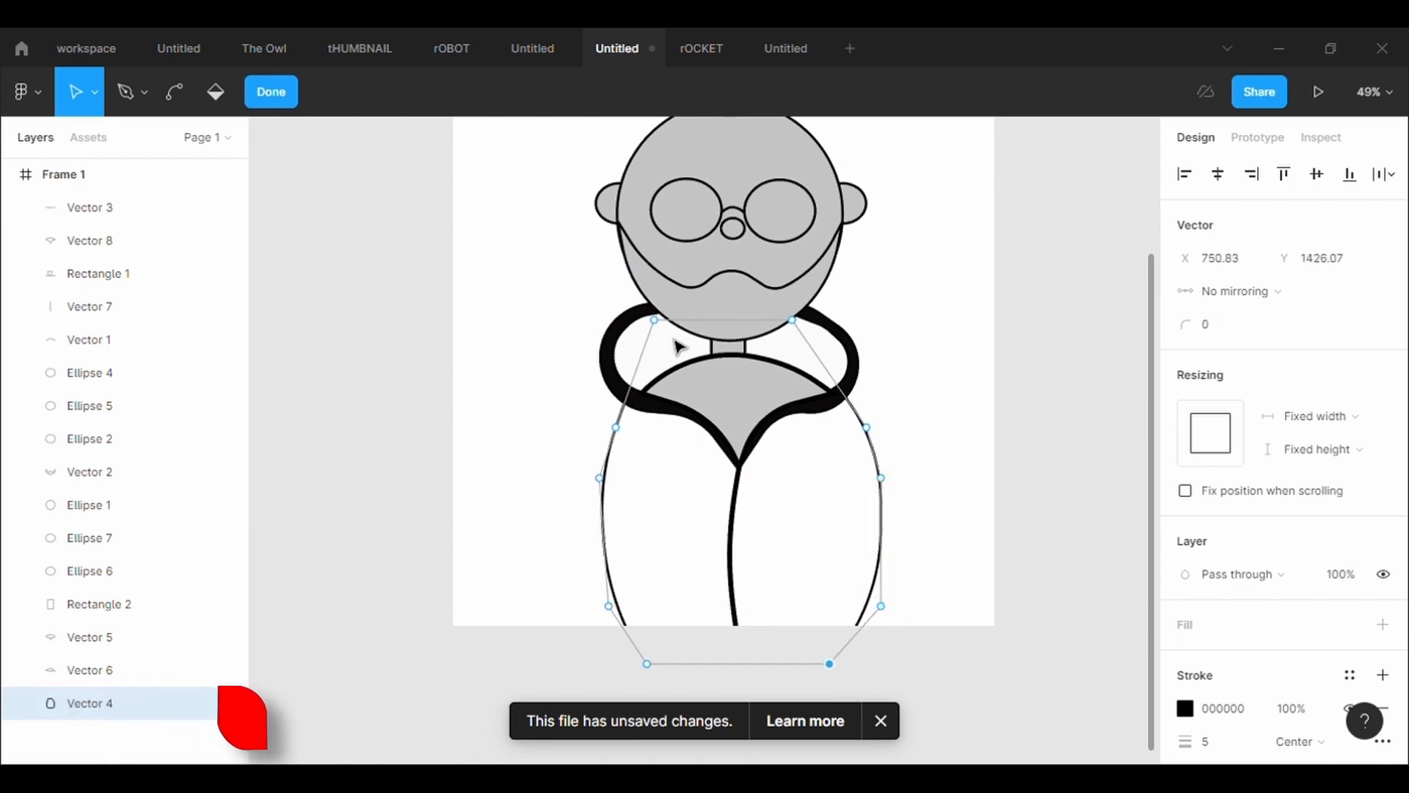
drag(660, 328, 677, 329)
key(Escape)
click(987, 497)
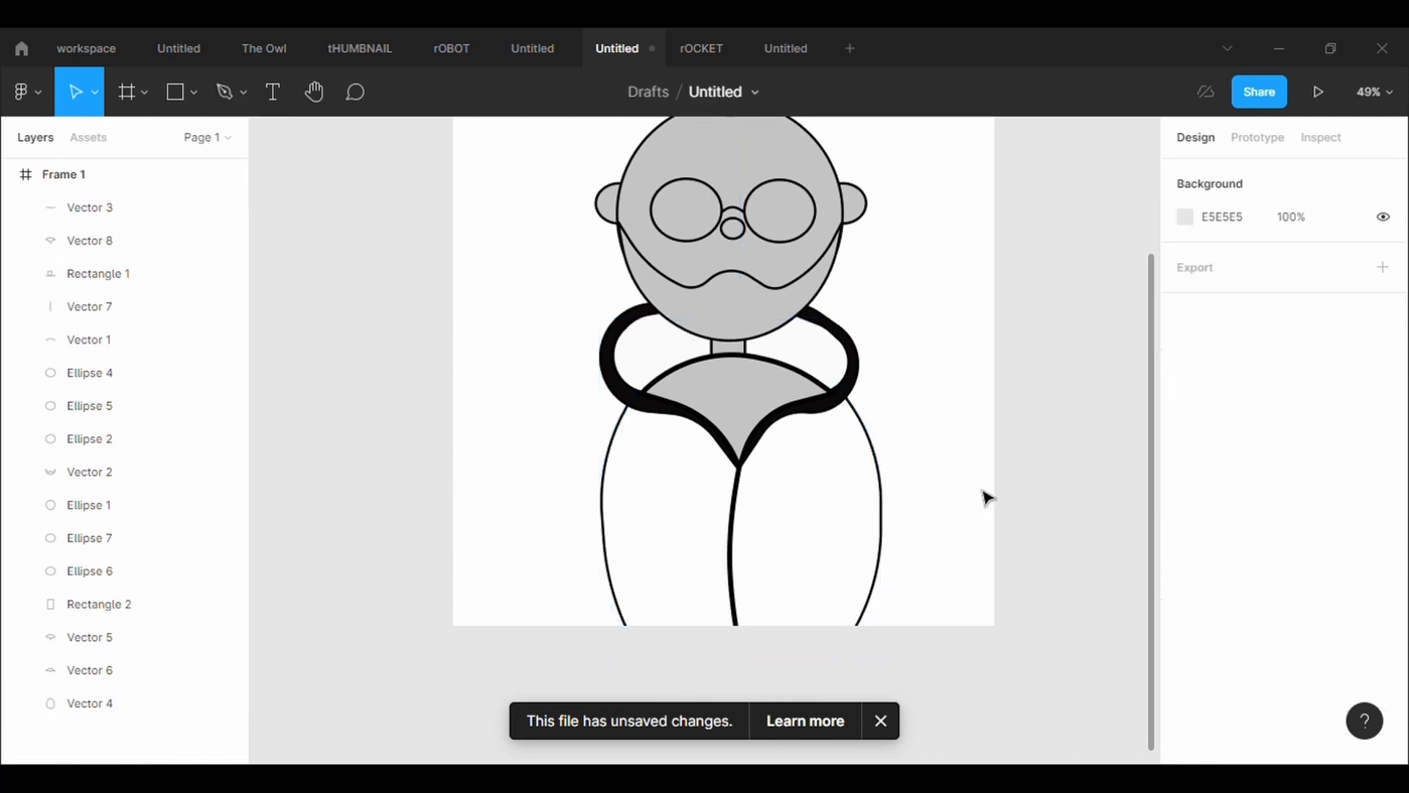
Change the inner collar's fill to light pink E99898
click(816, 349)
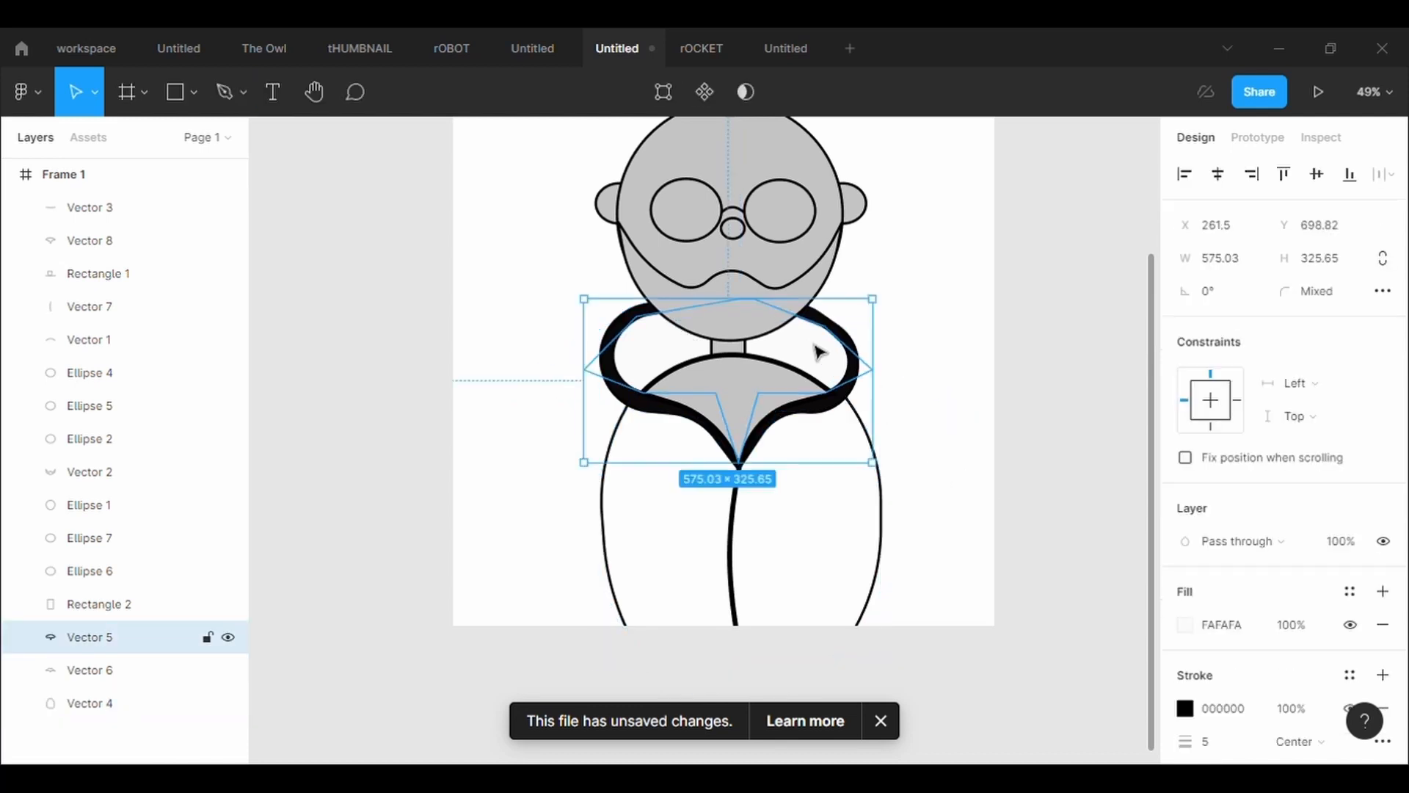
click(1185, 624)
drag(1035, 317, 999, 269)
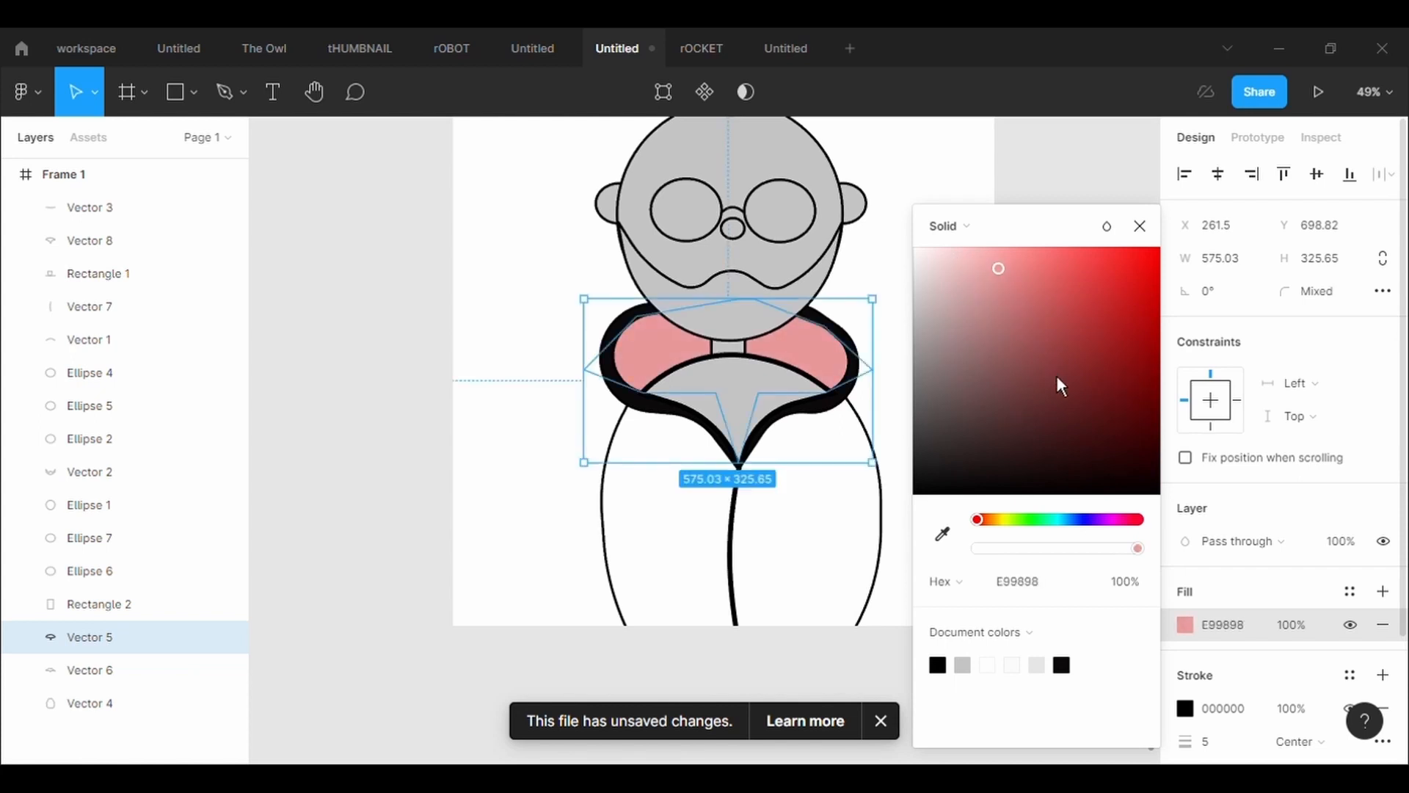
Add a fill to the coat body and color it red E33A3A
click(883, 532)
click(1218, 593)
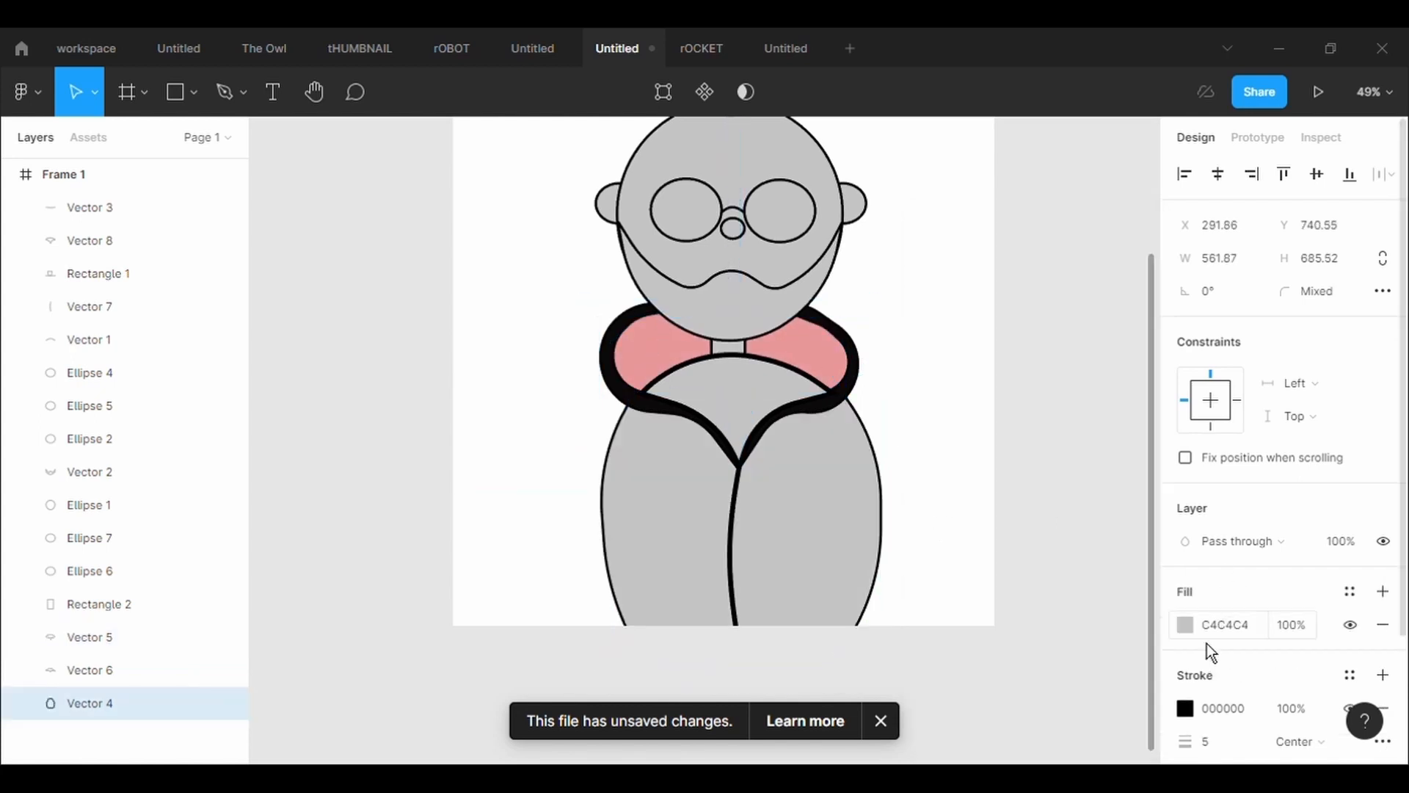
click(1186, 625)
drag(1050, 327, 1109, 289)
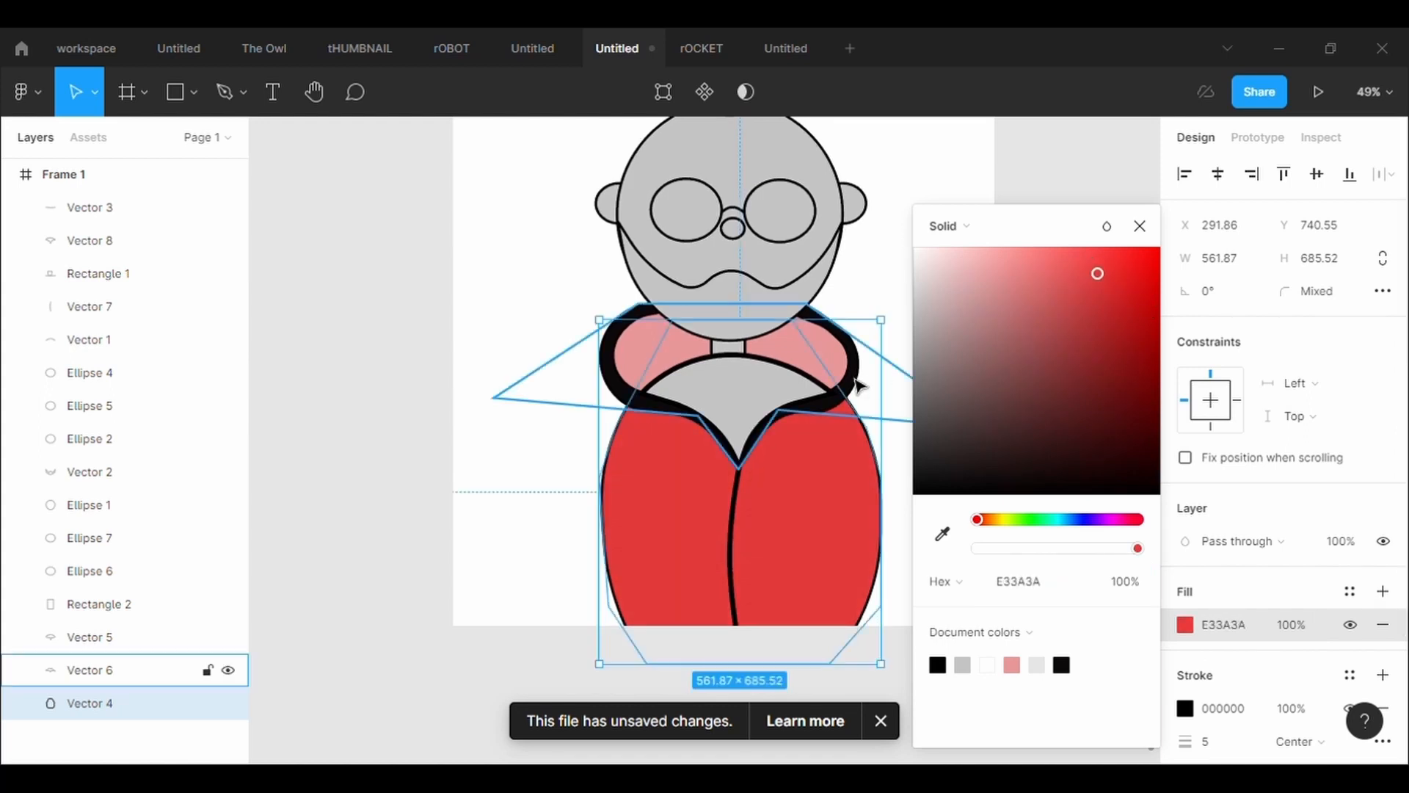
Change the neck insert's fill to the dark brown skin color 713D0E
click(765, 371)
click(1187, 625)
click(991, 520)
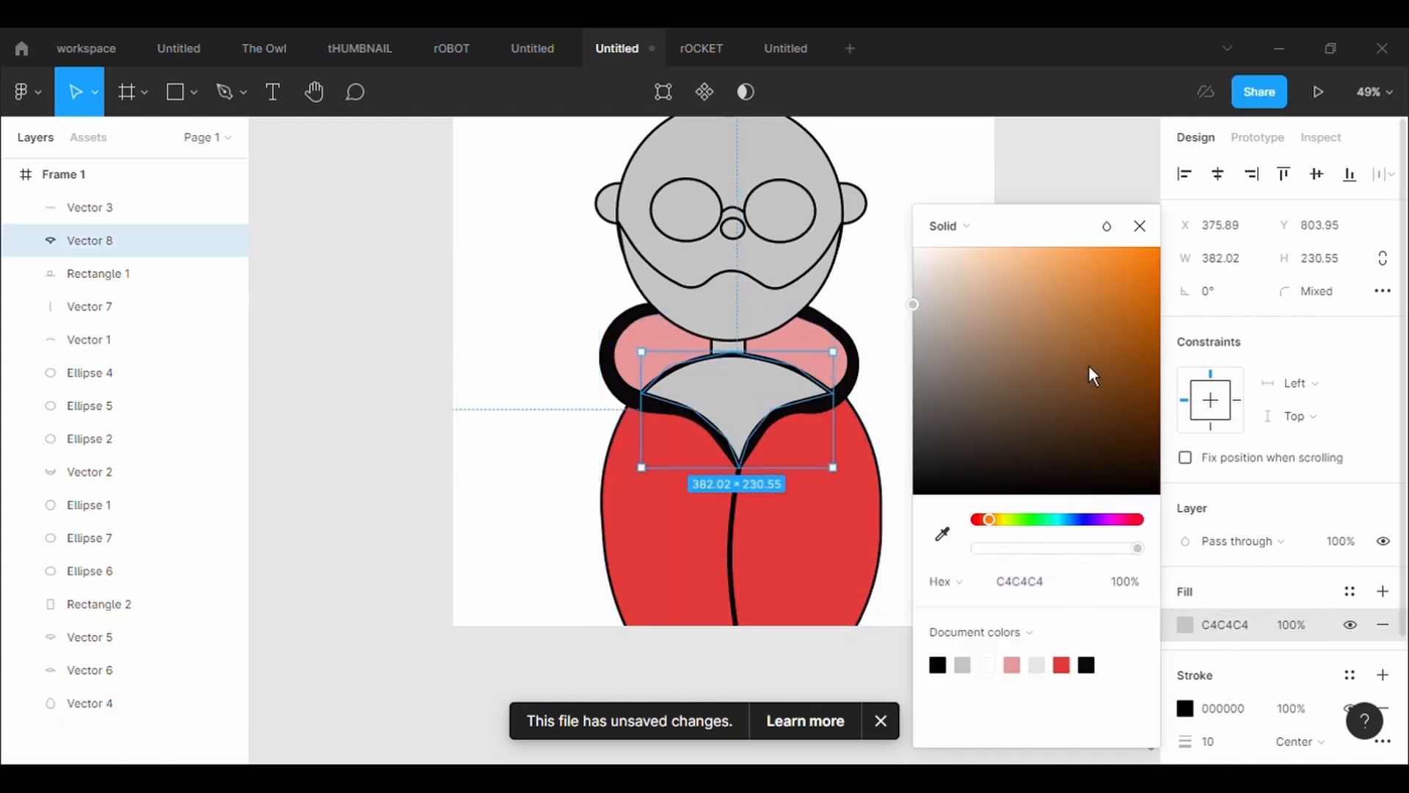
drag(1089, 364, 1143, 402)
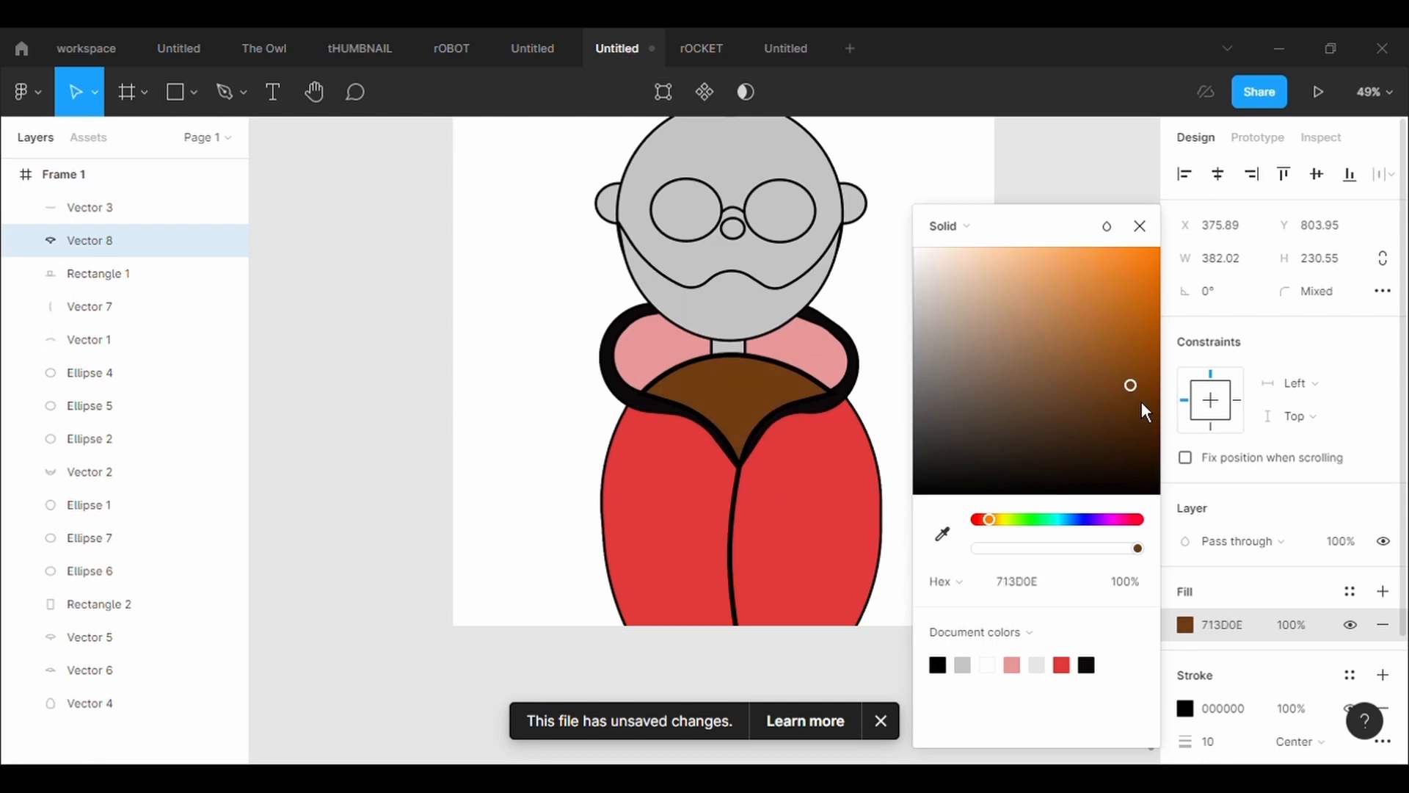
click(875, 339)
Fill the head ellipse with the brown sampled from the neck insert
scroll(875, 339, up, 3)
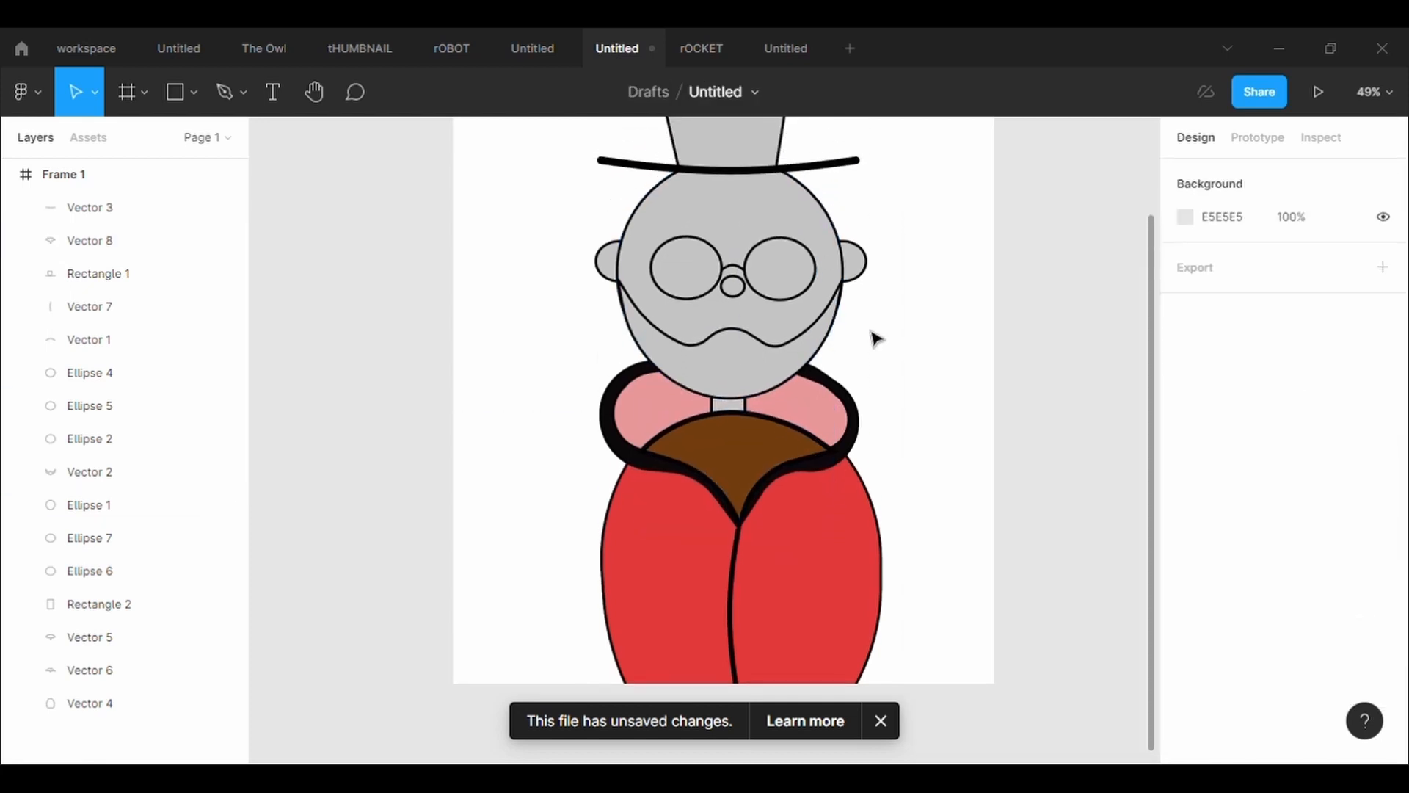
click(88, 504)
click(1186, 625)
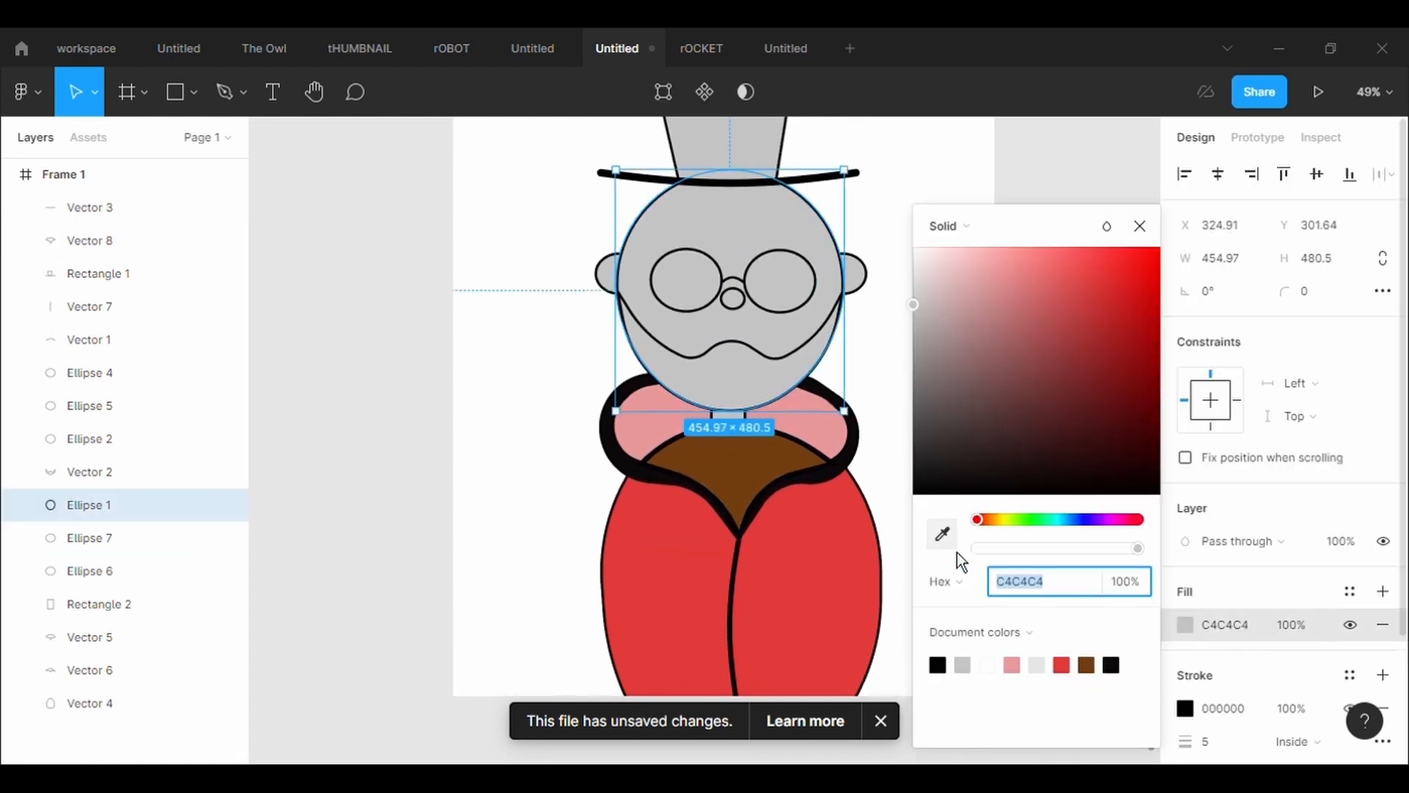
click(944, 536)
click(748, 469)
click(554, 333)
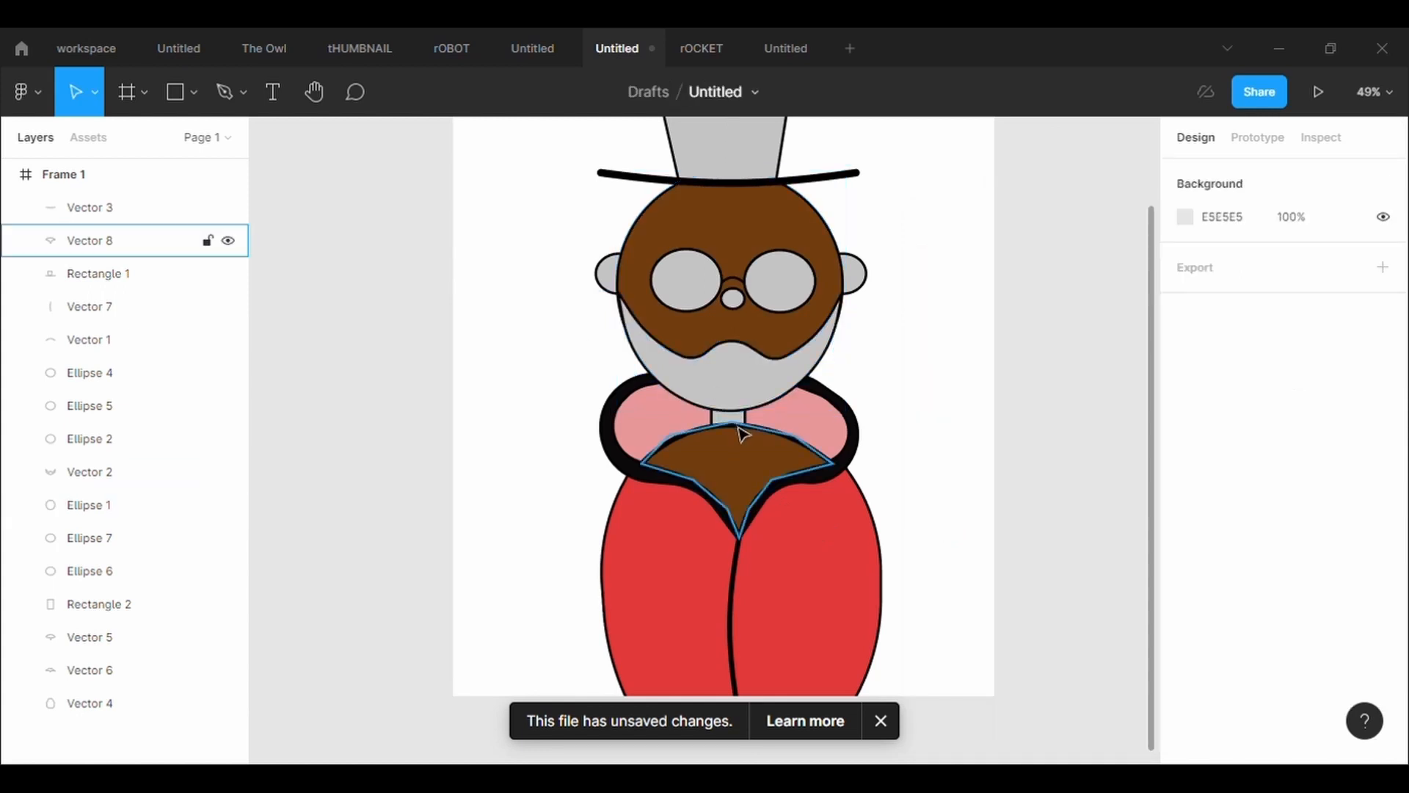
Fill the neck rectangle with the same brown, sampled from the neck insert
click(746, 418)
key(Escape)
click(727, 417)
click(1186, 625)
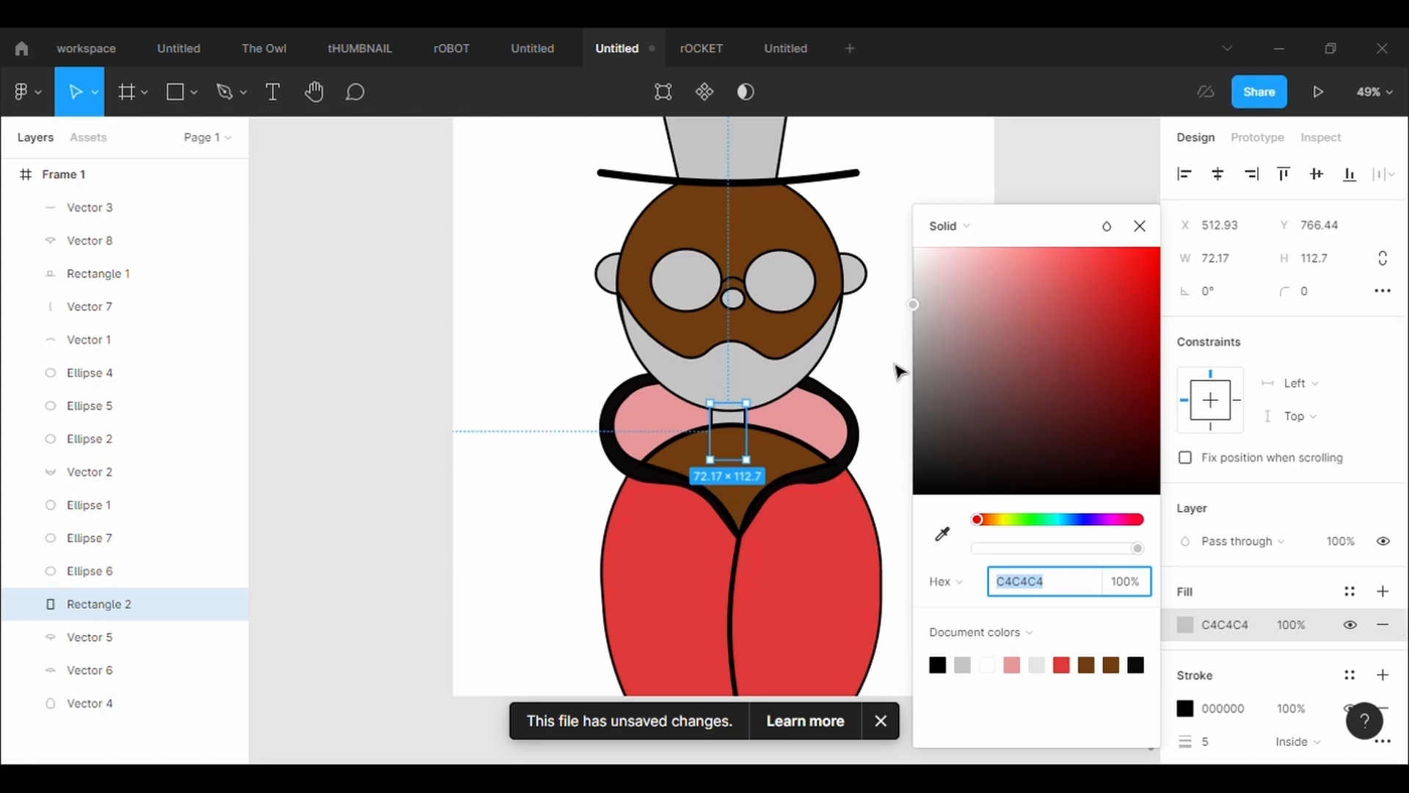
click(942, 535)
click(800, 470)
Change the fill of the V-shaped neck insert to black 000000
click(865, 281)
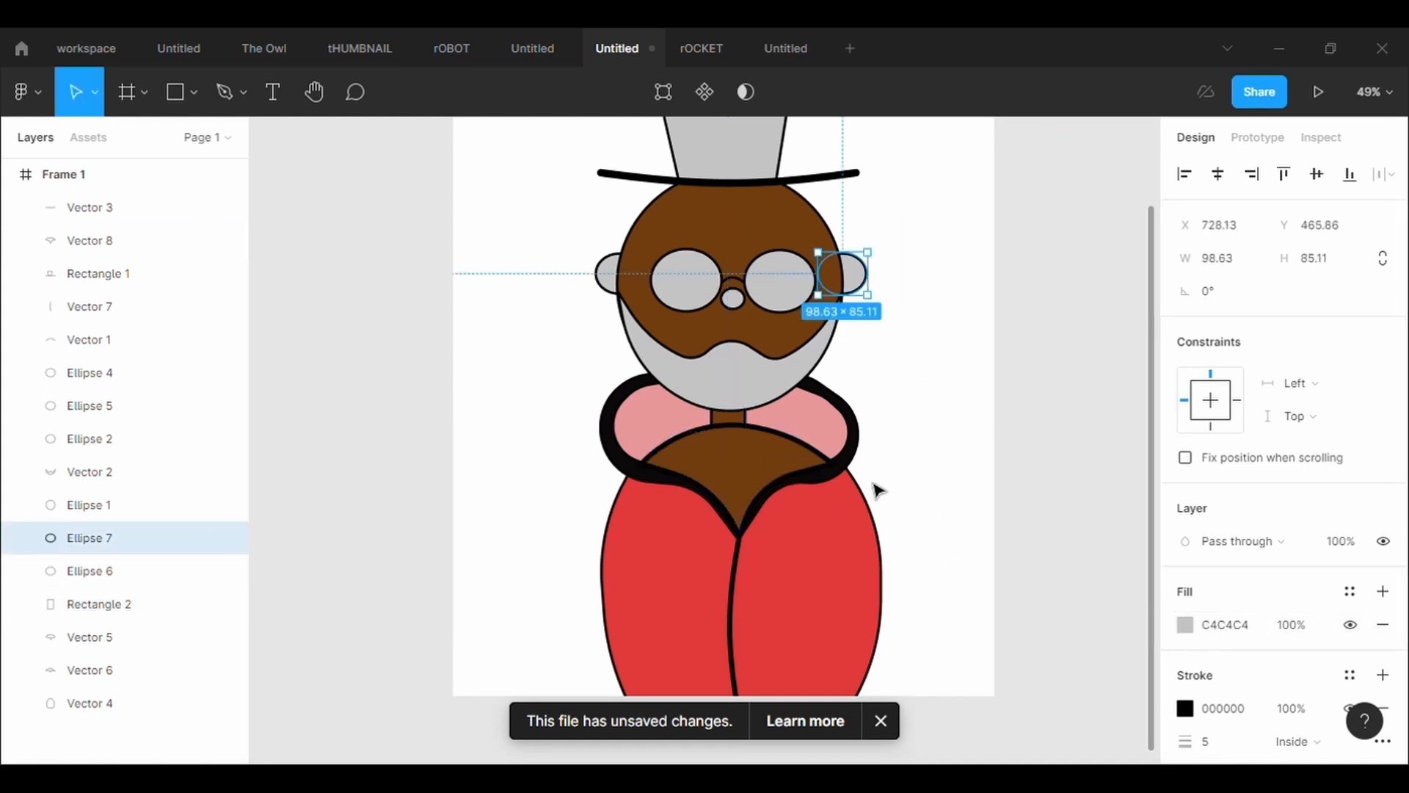
click(786, 465)
click(1185, 625)
drag(1039, 462, 975, 512)
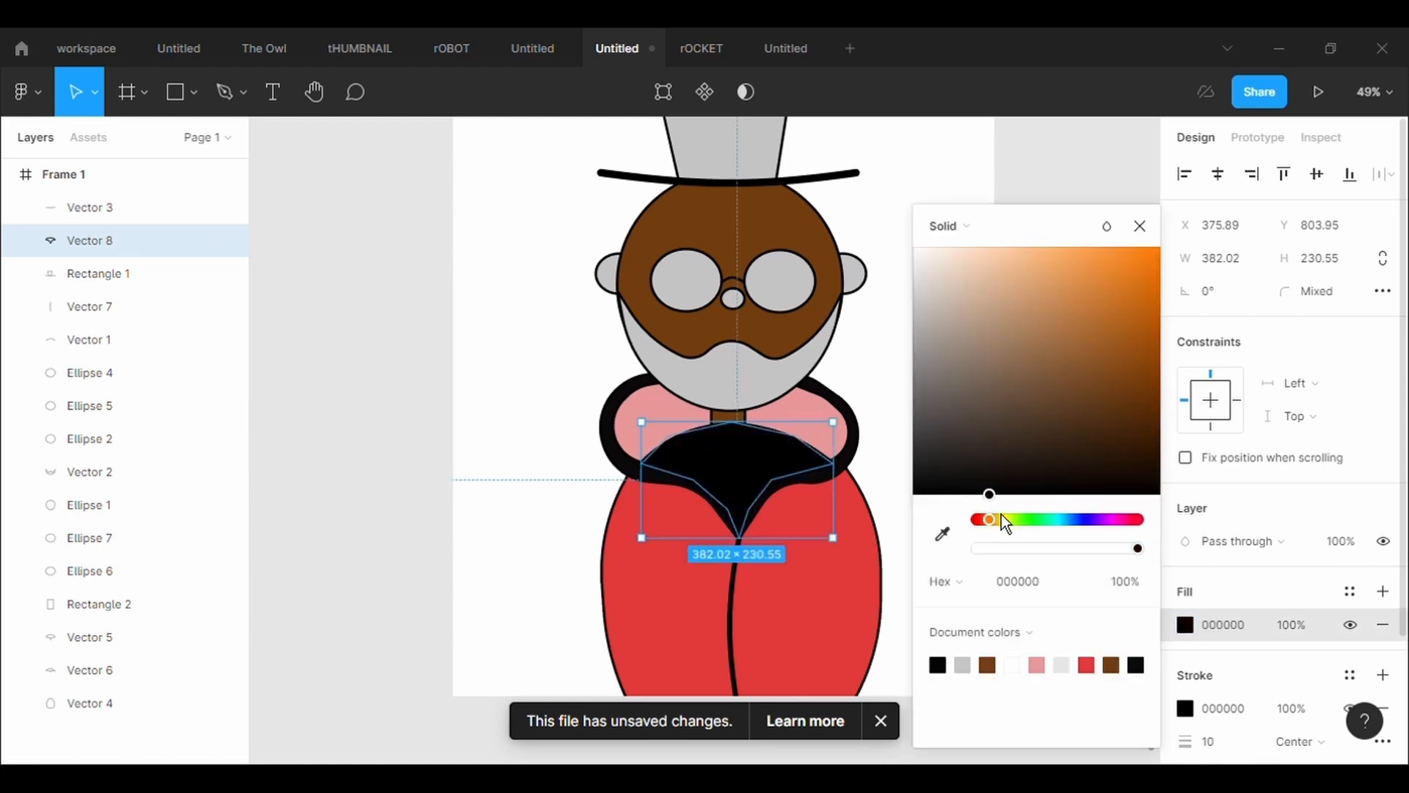
click(902, 355)
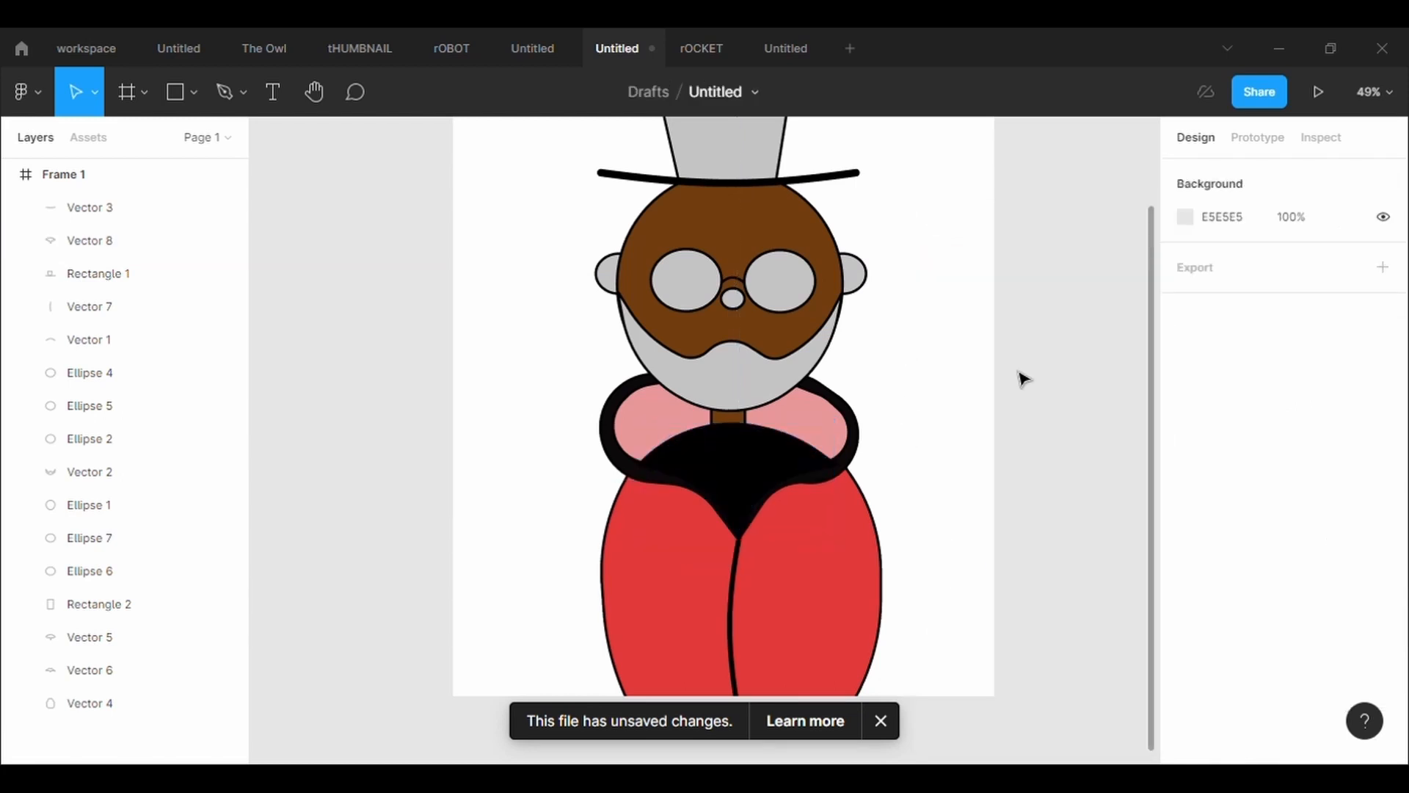
Shift the brown neck rectangle slightly to the right beneath the head
click(755, 463)
scroll(902, 430, up, 1)
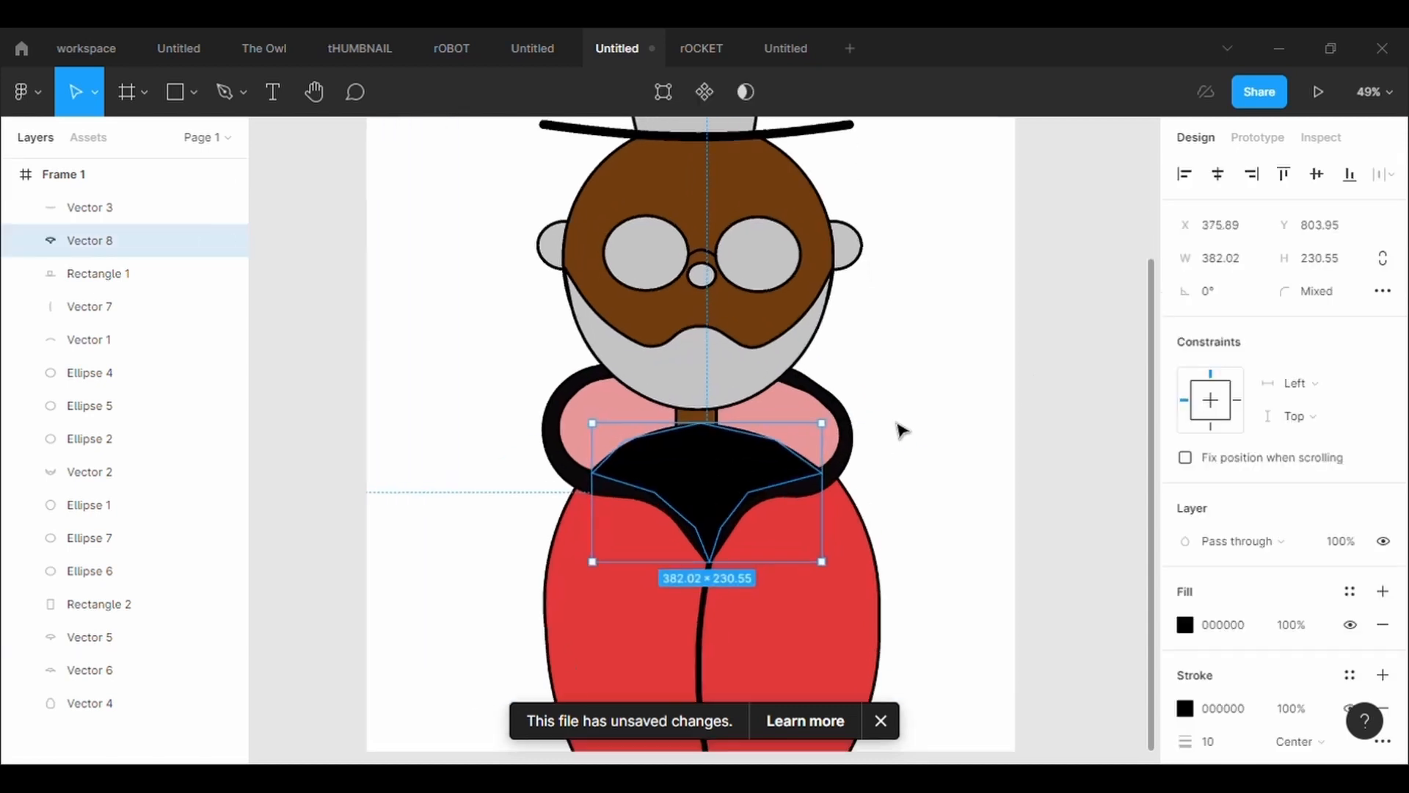
scroll(897, 423, up, 2)
click(629, 417)
click(850, 386)
click(599, 427)
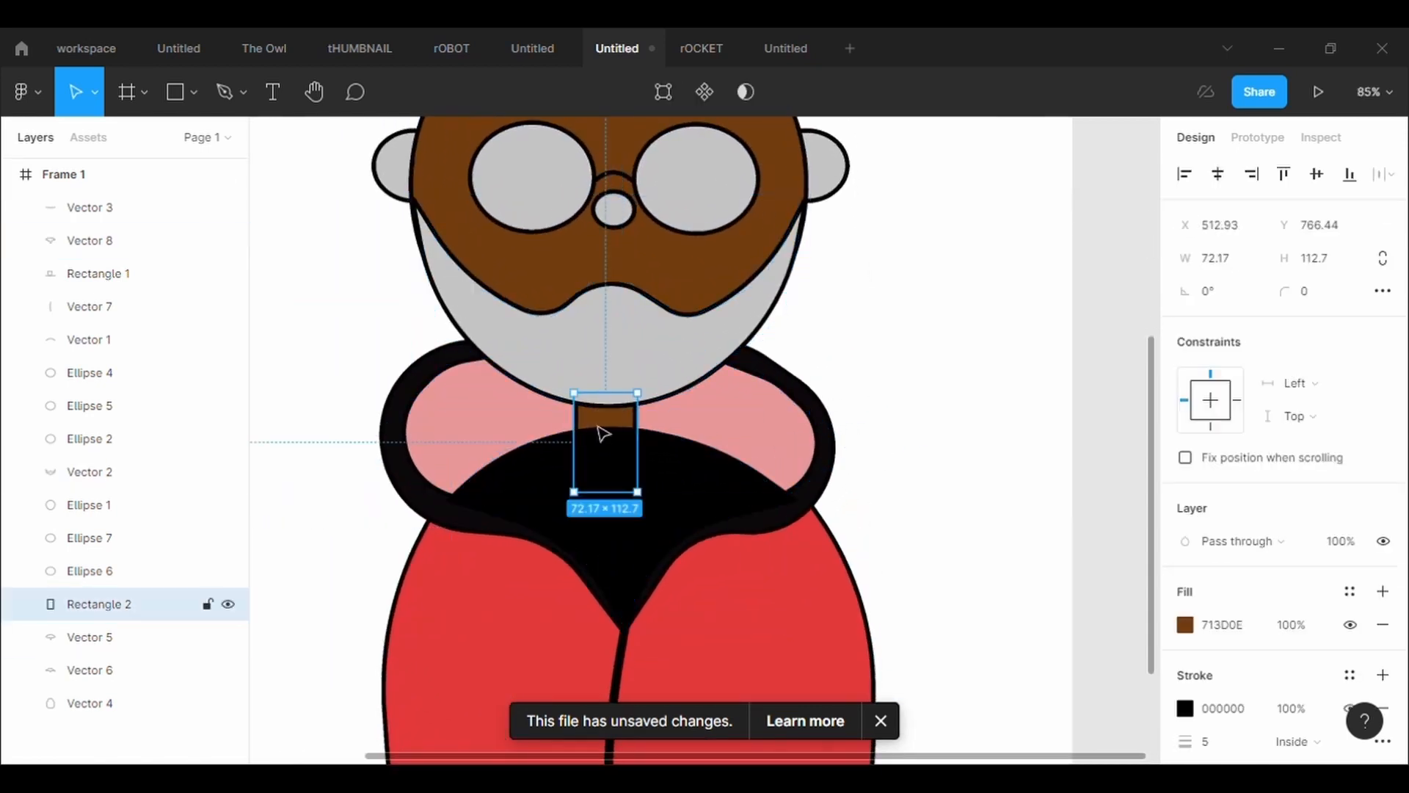
drag(604, 433, 618, 434)
click(887, 348)
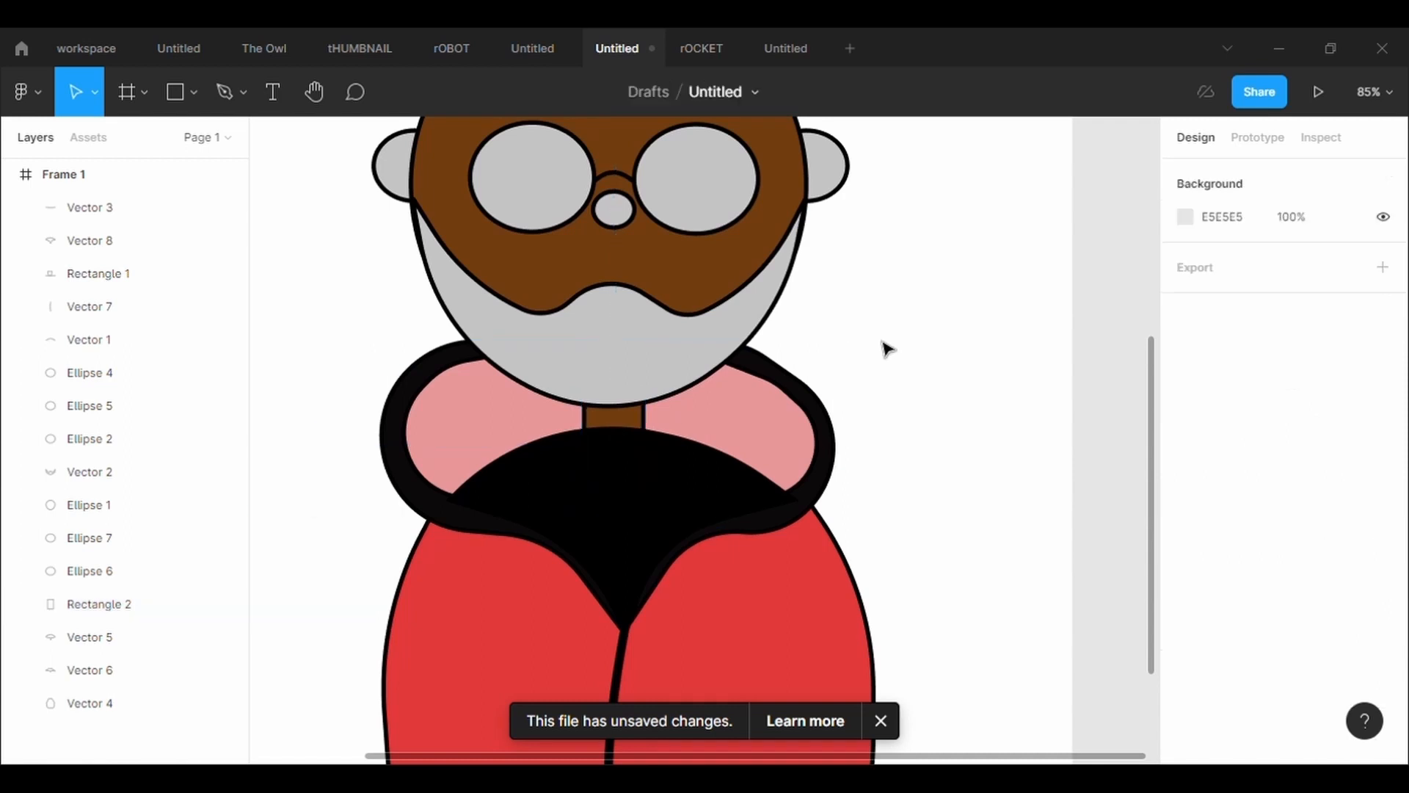
Change the fill of the V-shaped neck insert to muted purple 564167
scroll(887, 345, down, 2)
click(758, 418)
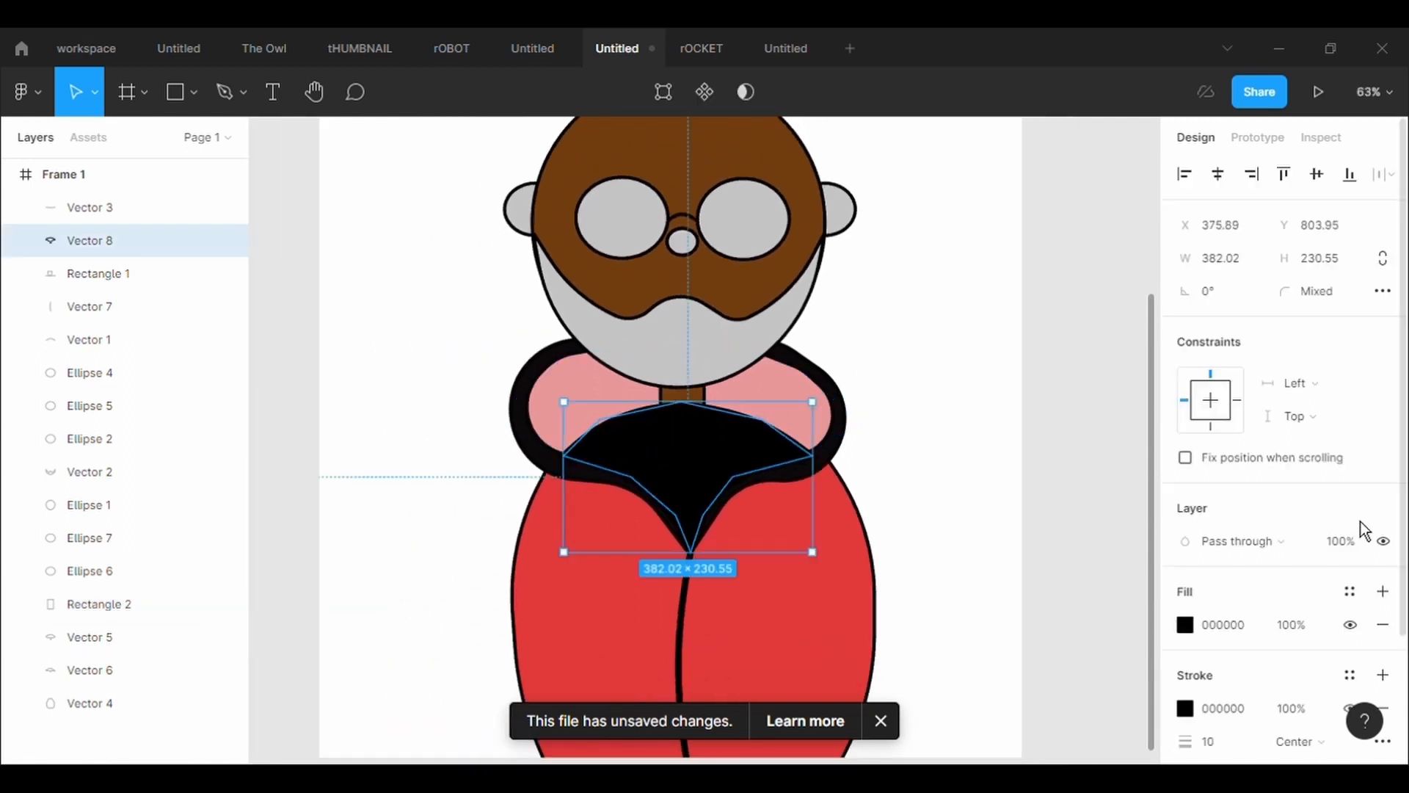
click(1187, 626)
click(1034, 443)
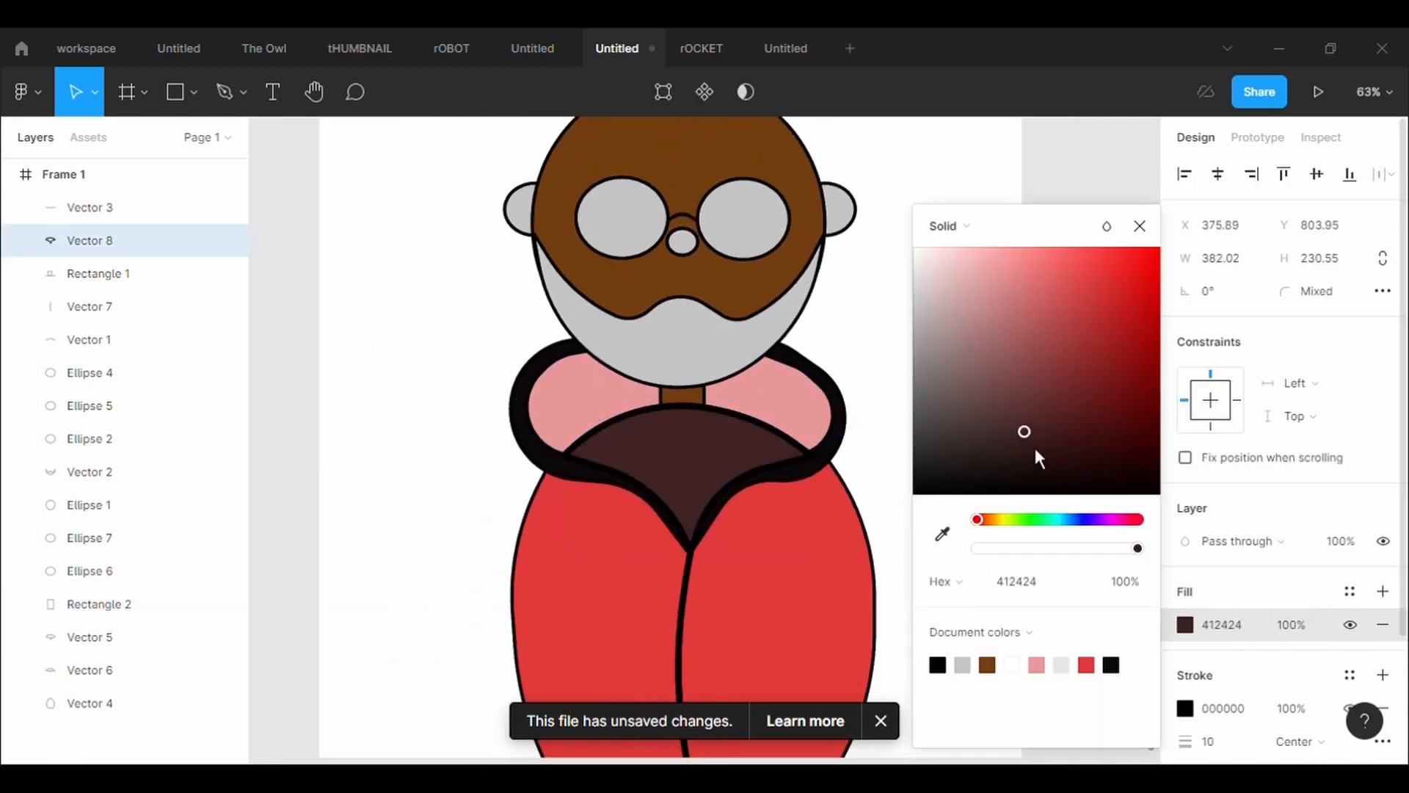
click(1100, 520)
drag(1036, 432, 1017, 415)
click(866, 345)
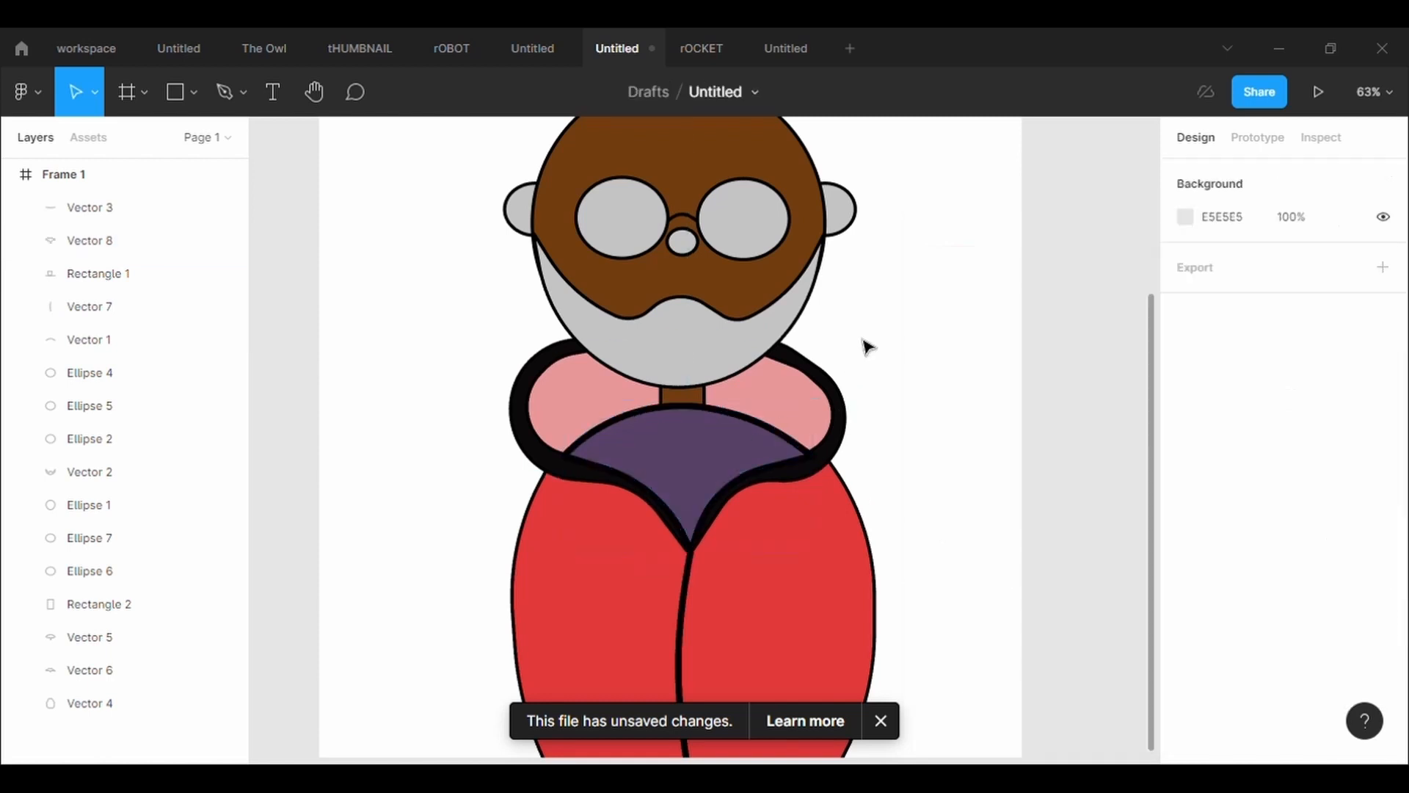
Set the red coat body's stroke weight to 10
click(865, 541)
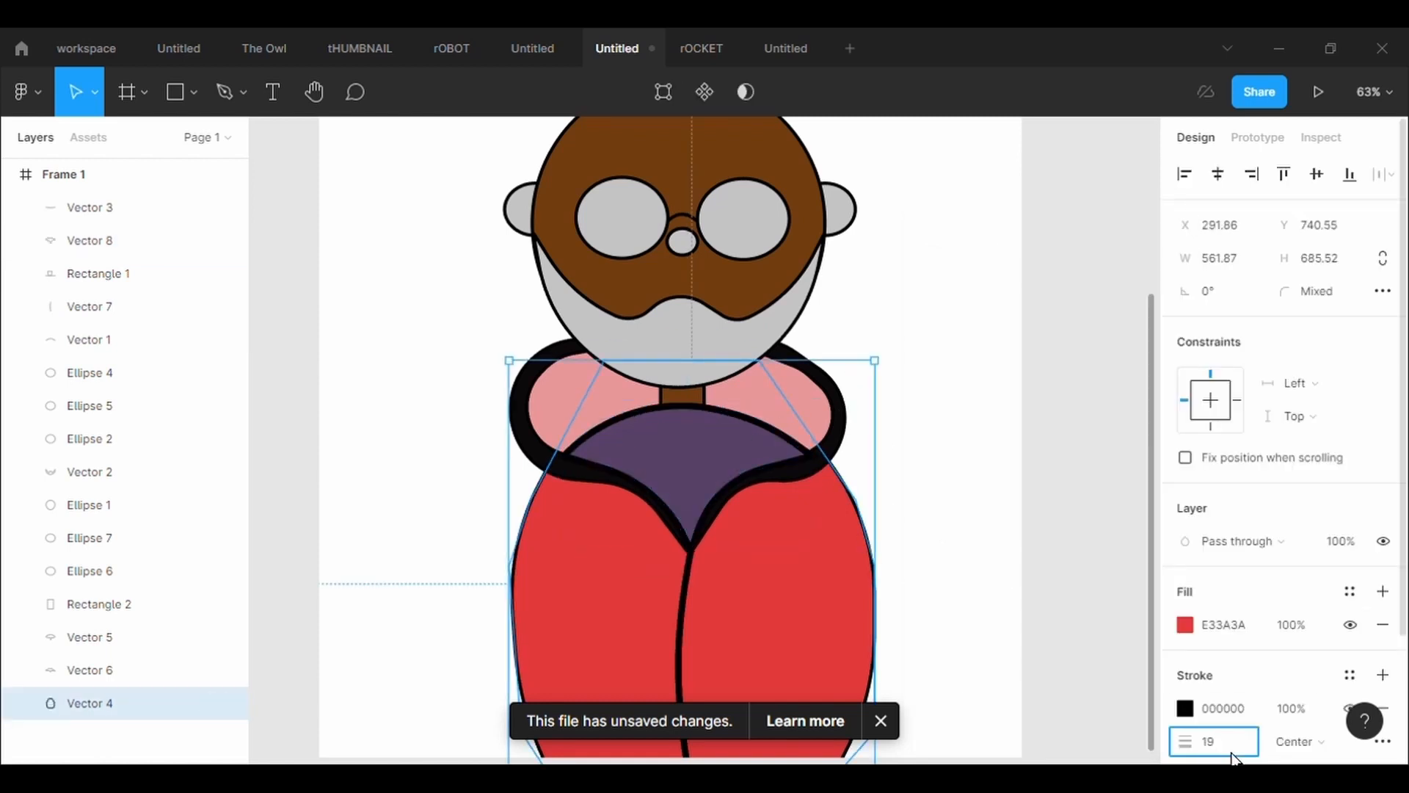
click(1232, 753)
text(10)
key(Return)
click(1035, 683)
Fill the right ear ellipse with the brown 713D0E sampled from the face
scroll(1034, 683, down, 1)
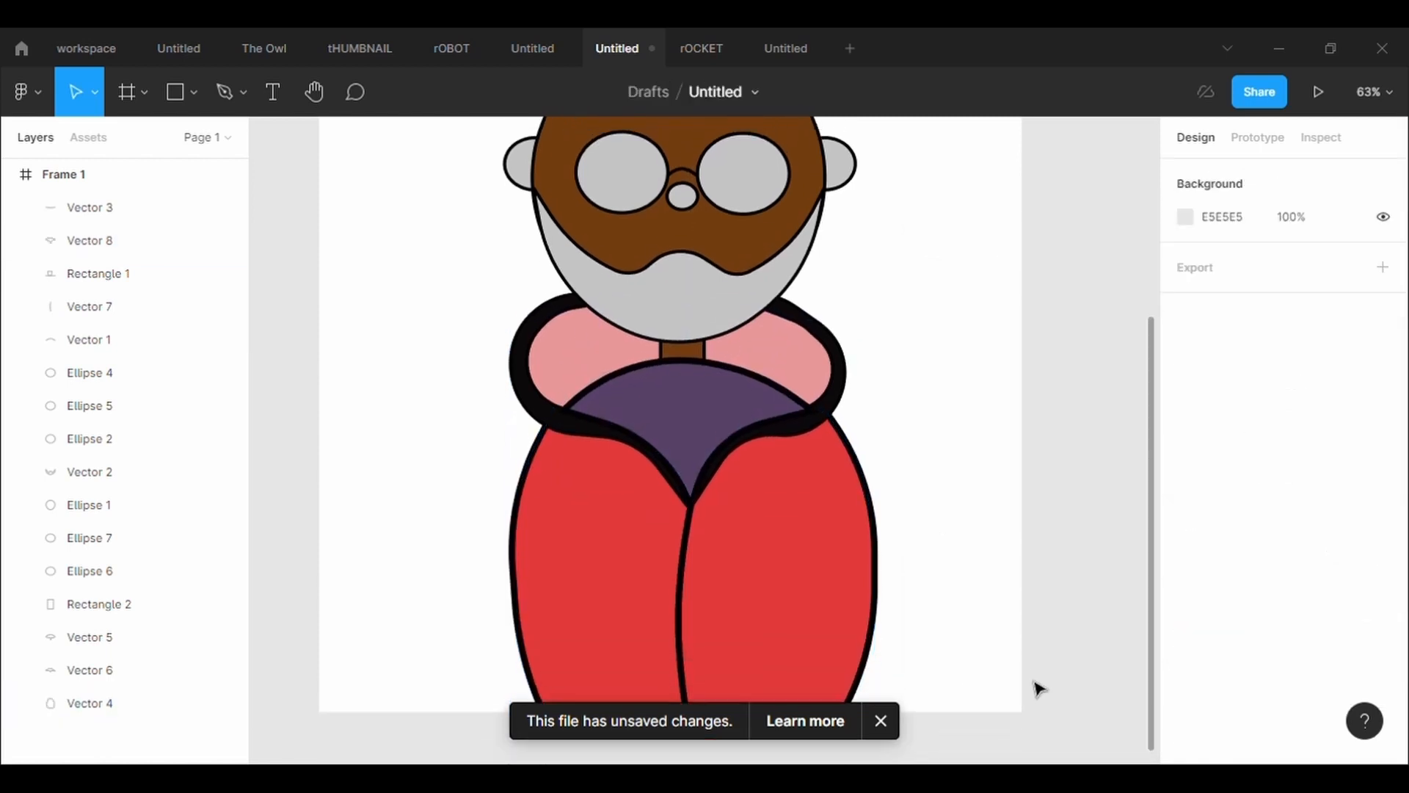
ctrl+scroll(1039, 688, down, 2)
click(877, 242)
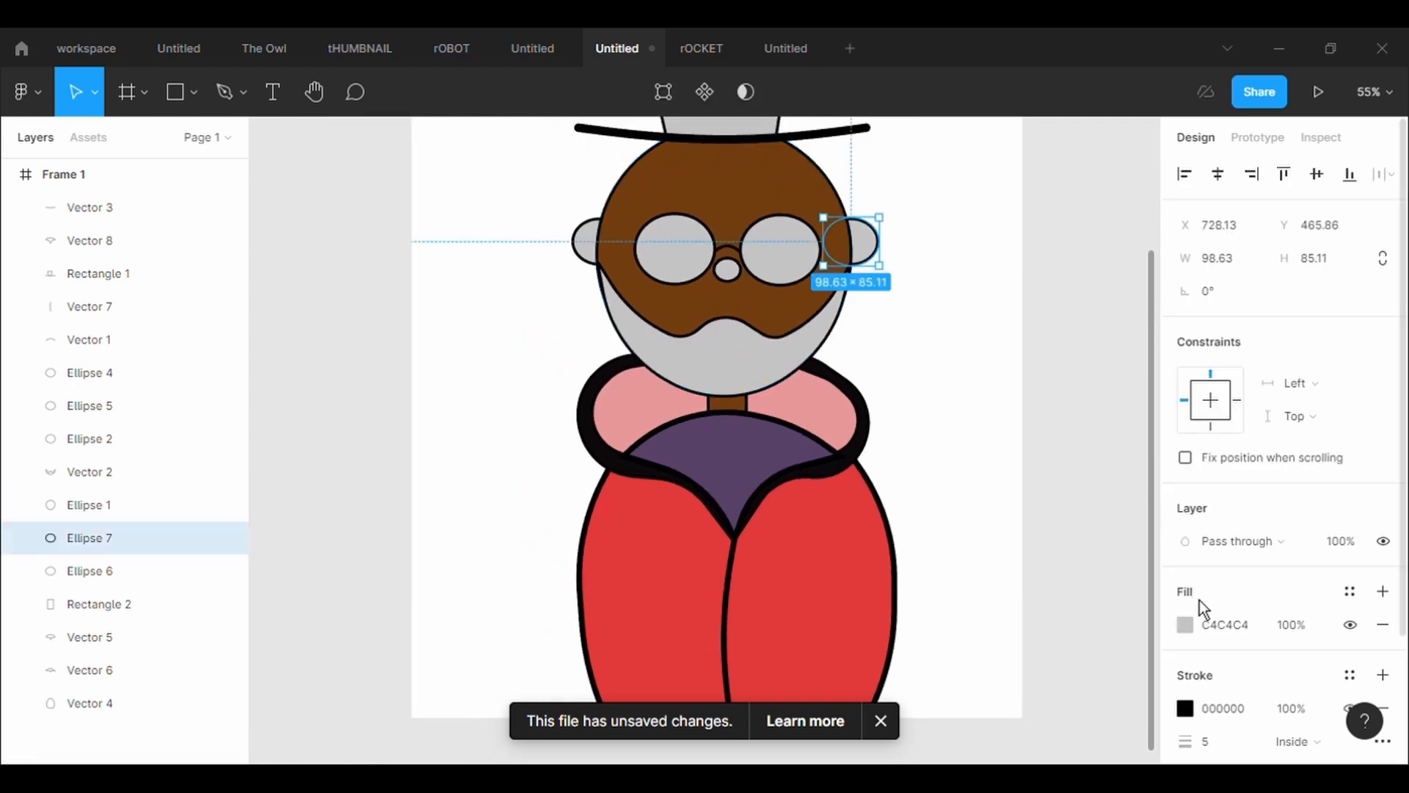
click(1192, 628)
click(943, 535)
click(729, 232)
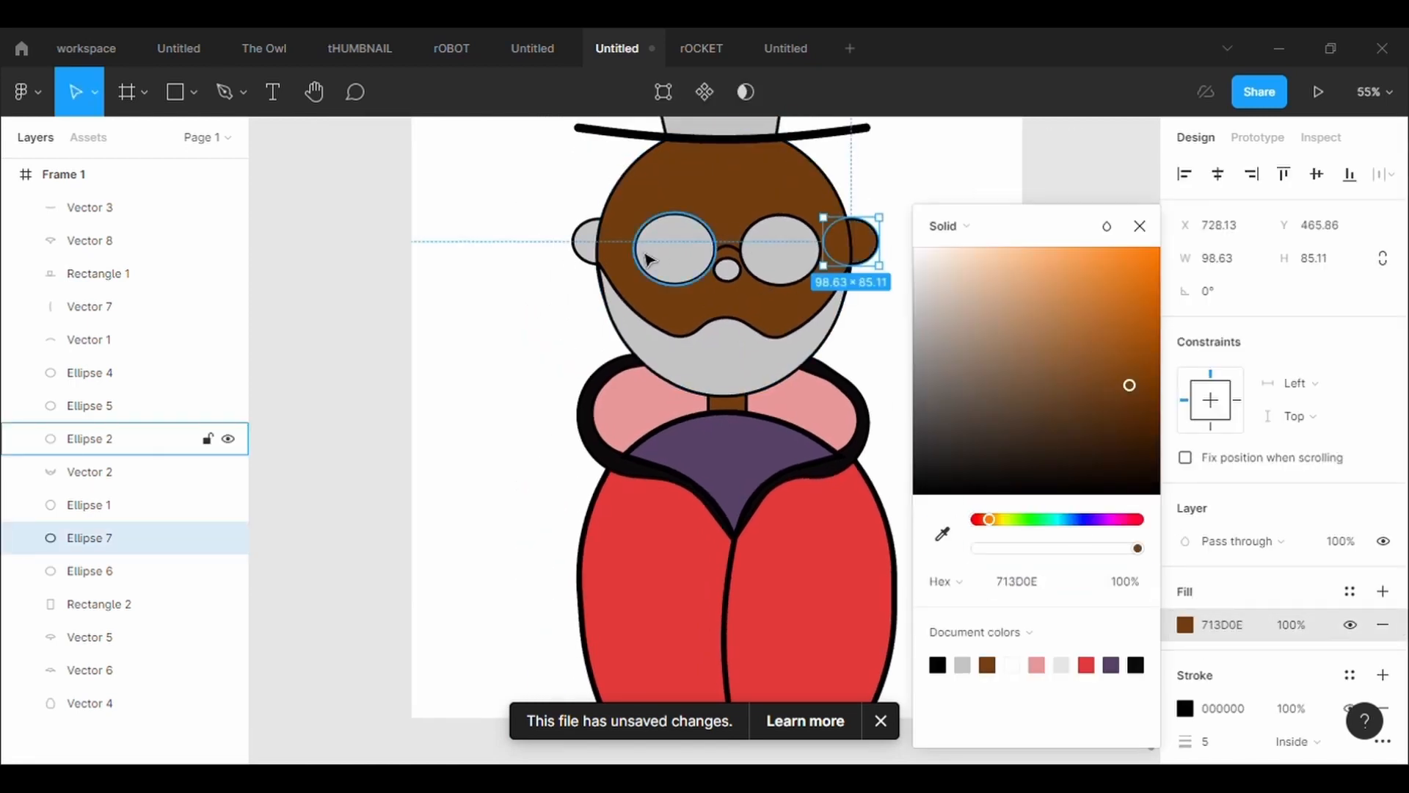
Fill the left ear ellipse with the same brown, sampled from the face
click(586, 245)
click(1192, 626)
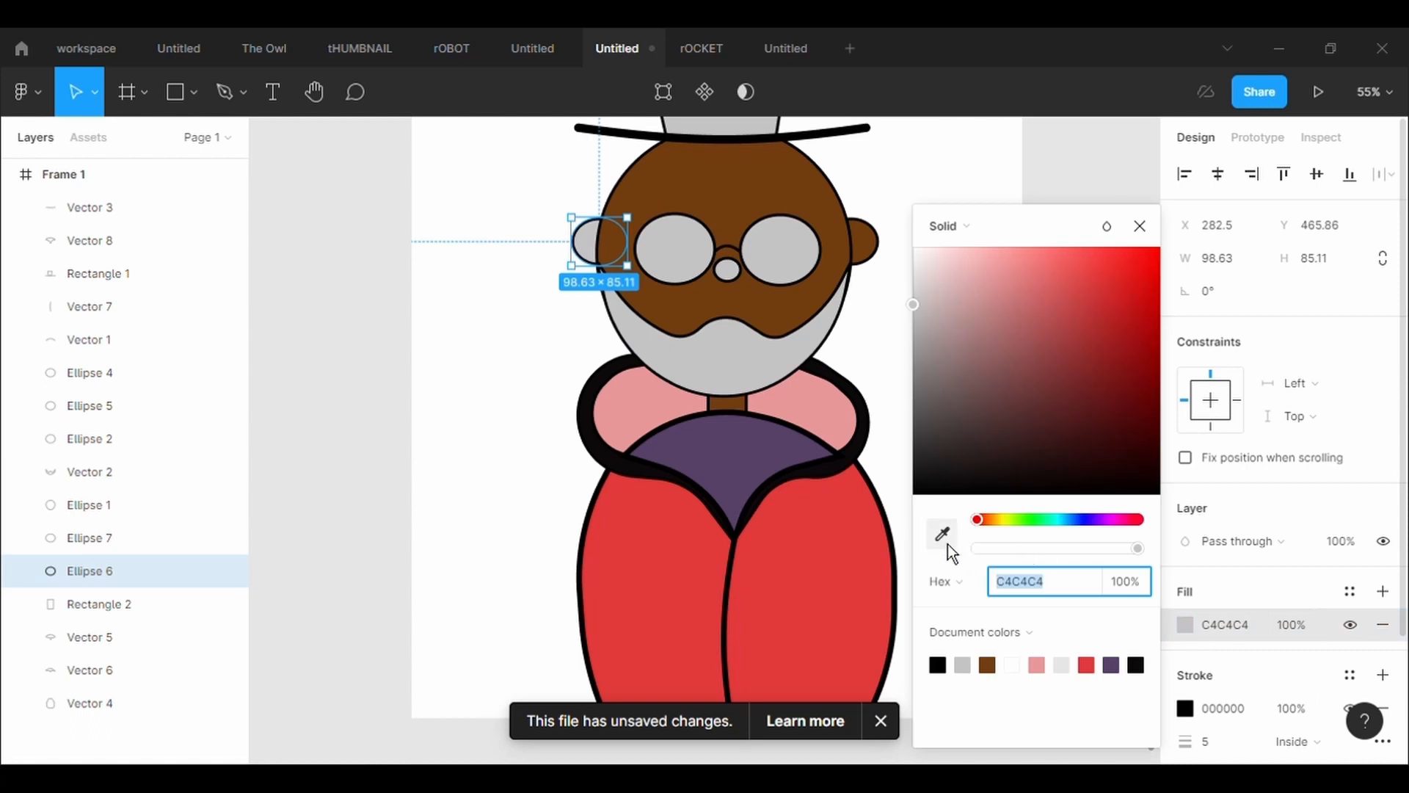
click(944, 536)
click(620, 257)
click(1026, 472)
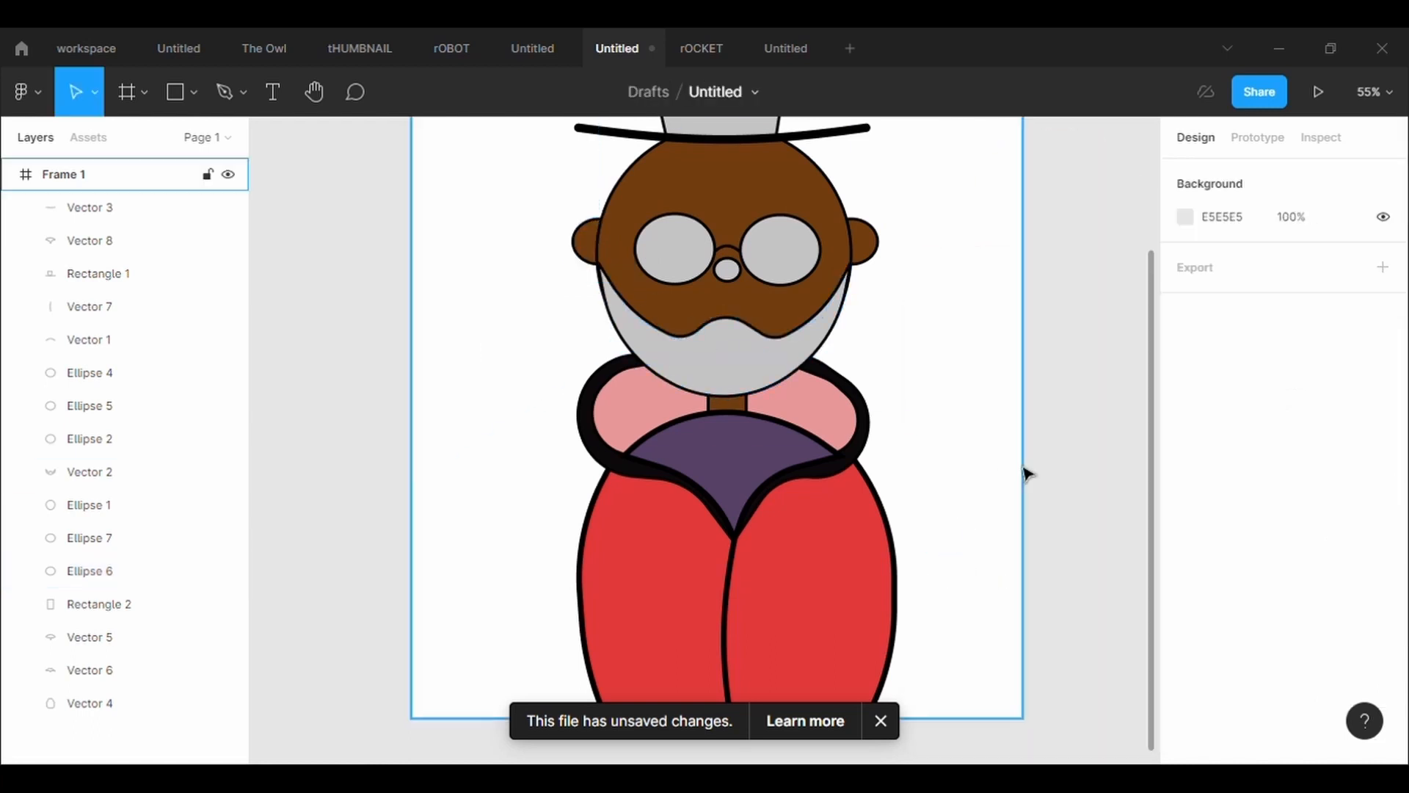
Draw a closed collar band about 87 × 21 across the base of the neck with the Pen tool
scroll(1028, 474, up, 3)
click(188, 96)
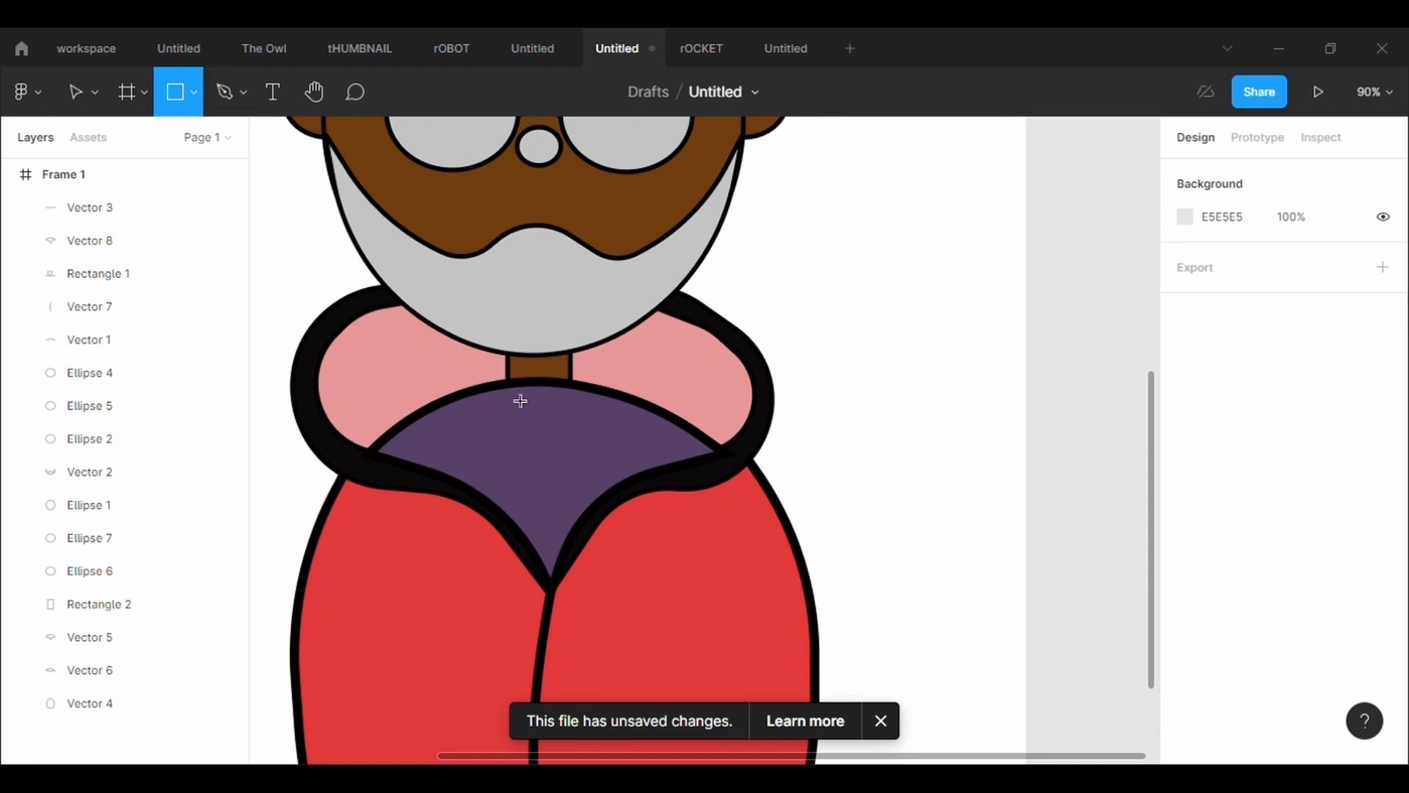
click(225, 92)
click(499, 381)
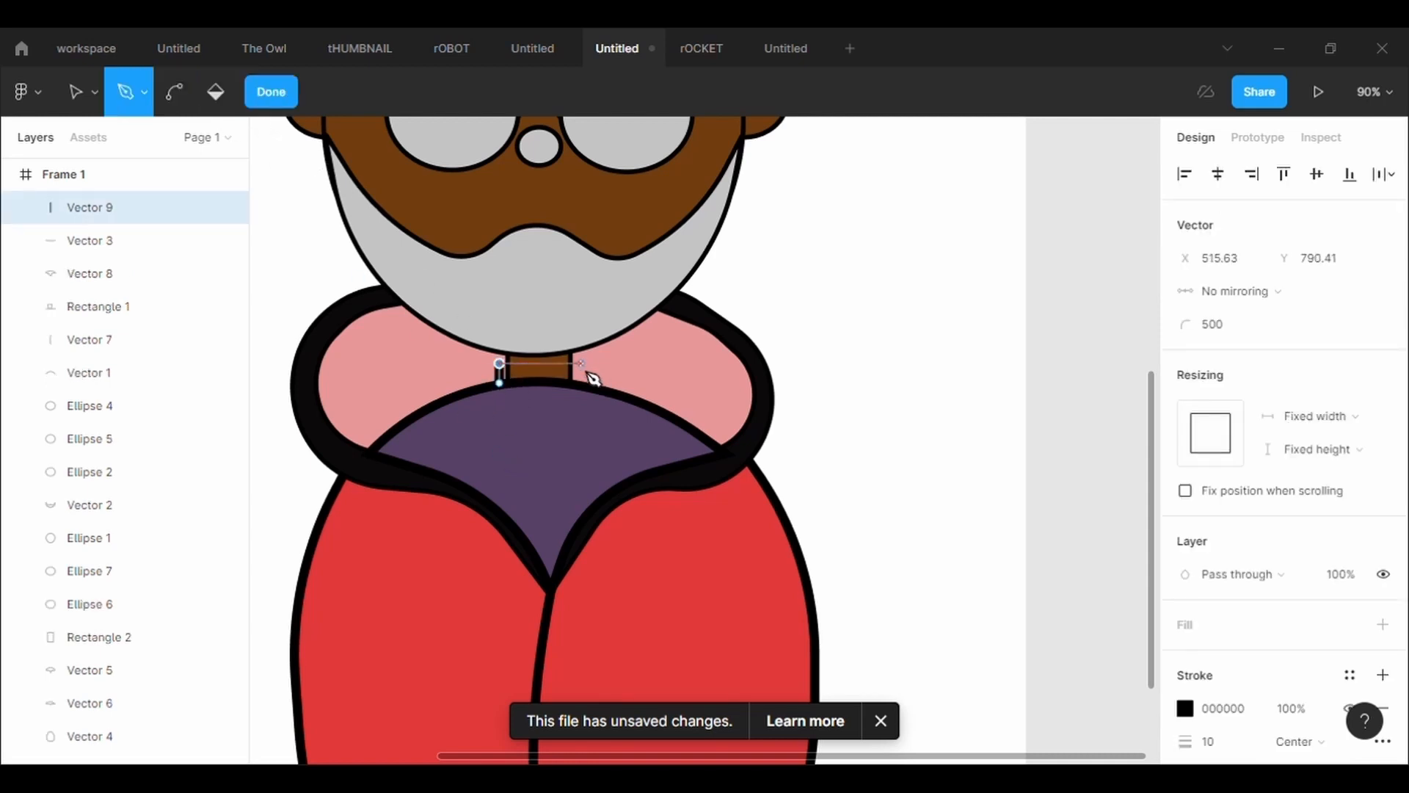
click(582, 363)
click(581, 382)
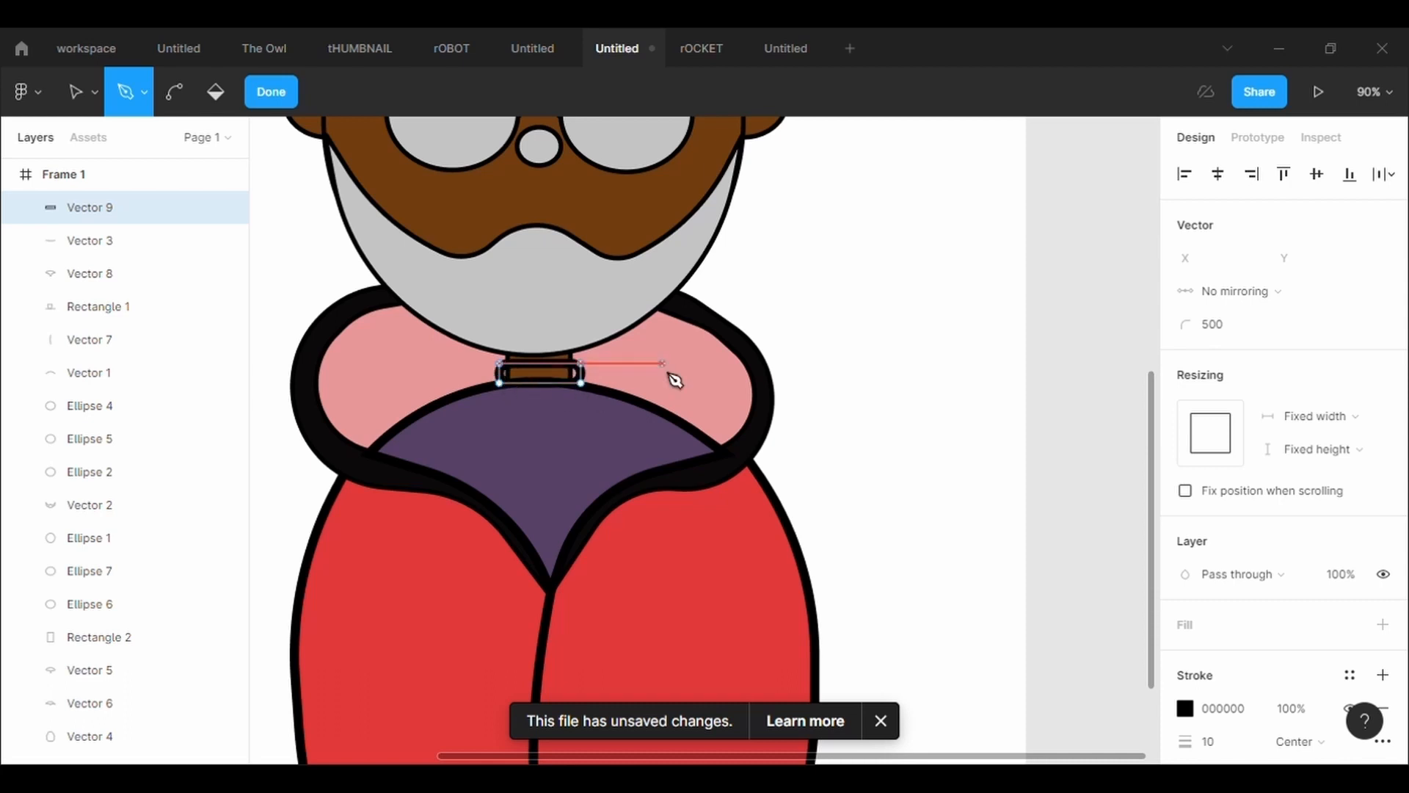
key(Escape)
Set the corner radius of the collar band's two bottom points to 0
scroll(645, 415, up, 3)
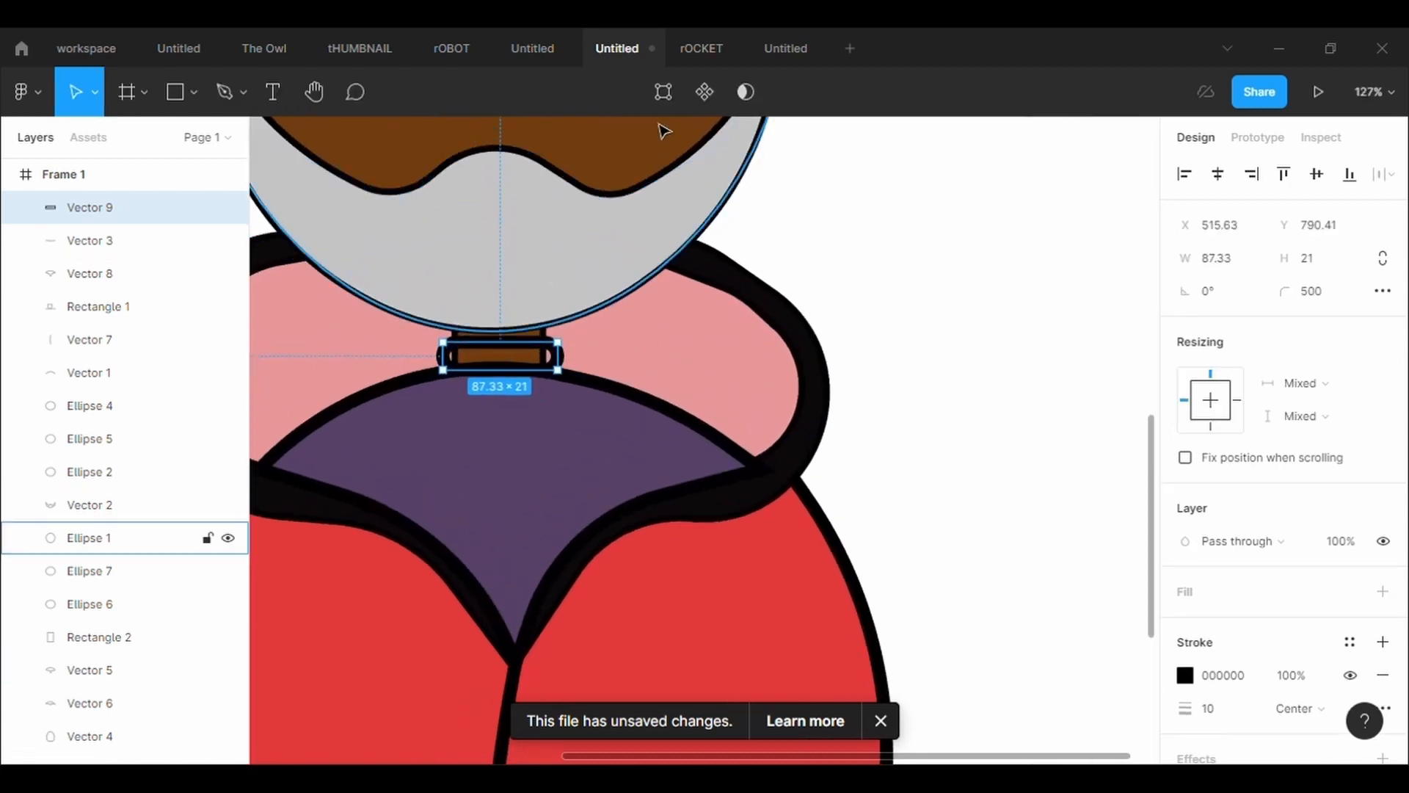
double_click(560, 362)
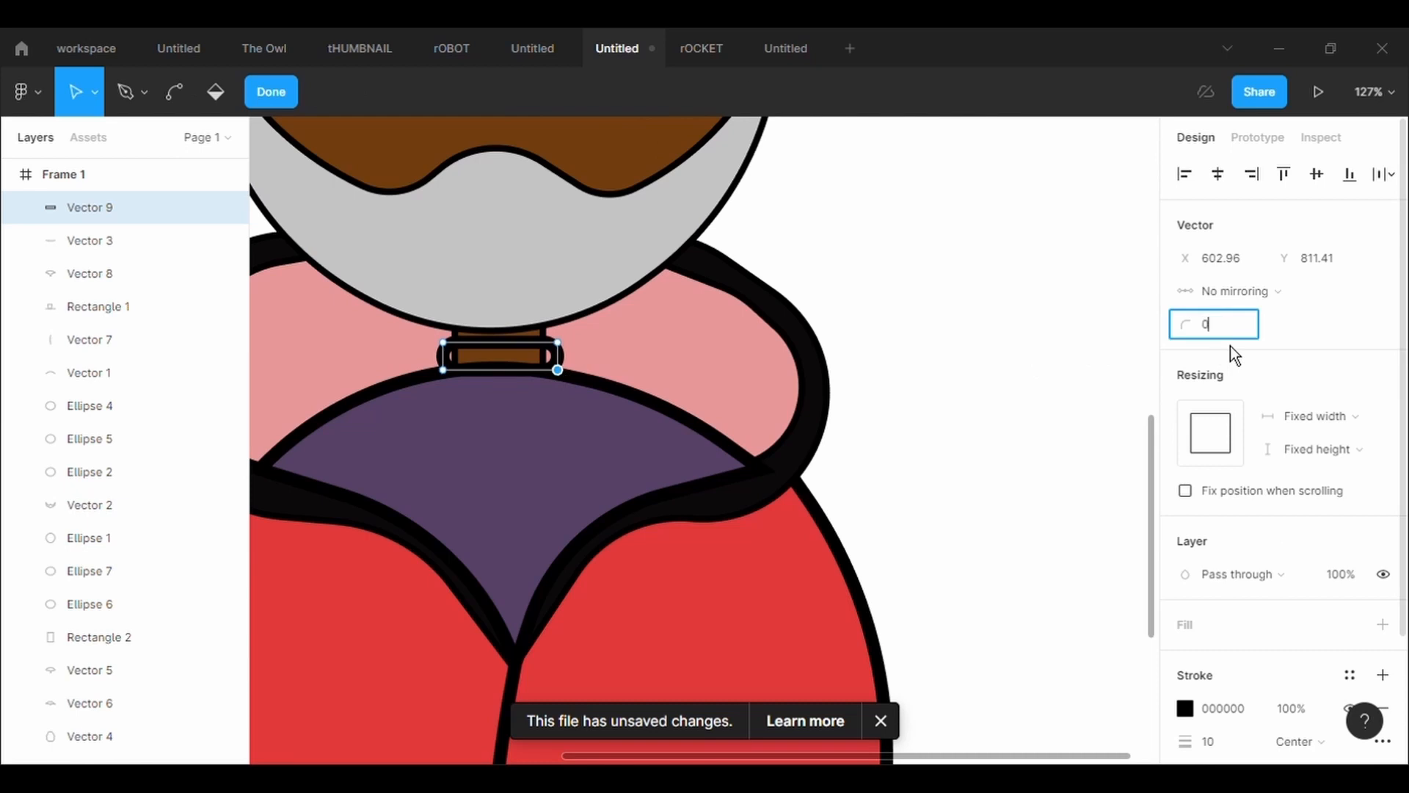
key(Return)
click(443, 370)
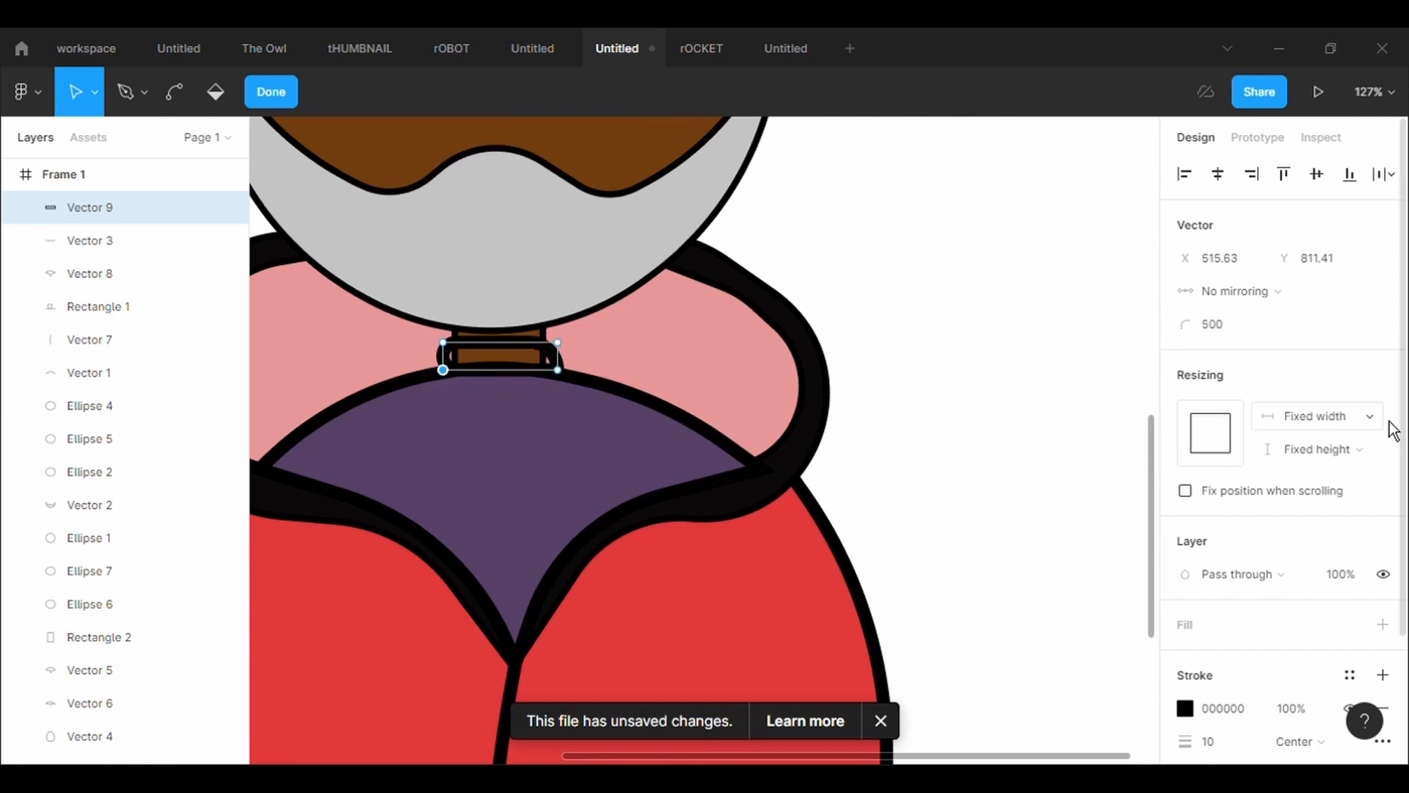
click(1257, 330)
text(0)
key(Return)
Add a fill to the collar band using the purple 564167 sampled from the neck insert
click(1383, 625)
click(1185, 658)
click(942, 534)
click(617, 463)
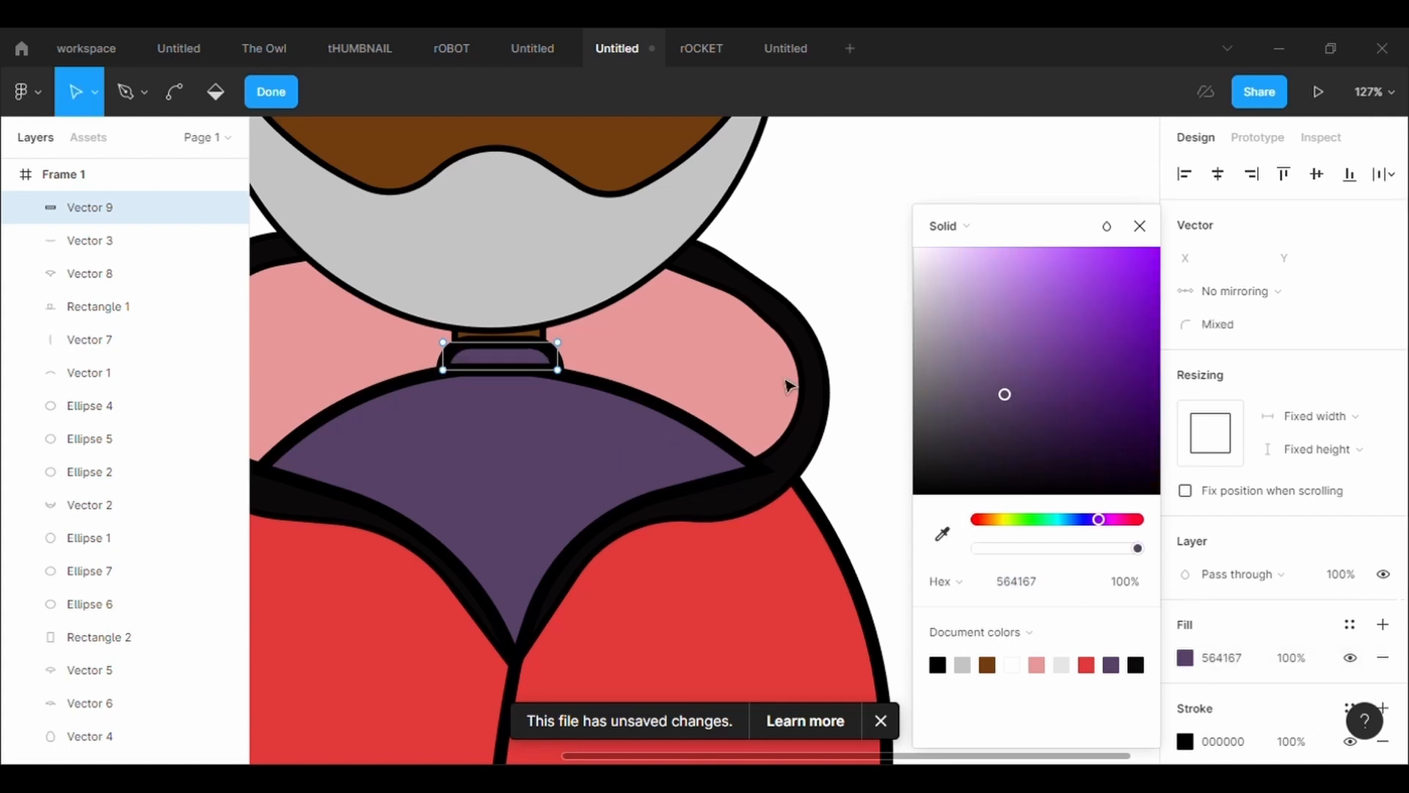
Bend the collar band's top edge slightly downward into a shallow curve
key(ctrl)
scroll(513, 294, up, 3)
drag(500, 382, 492, 400)
click(964, 164)
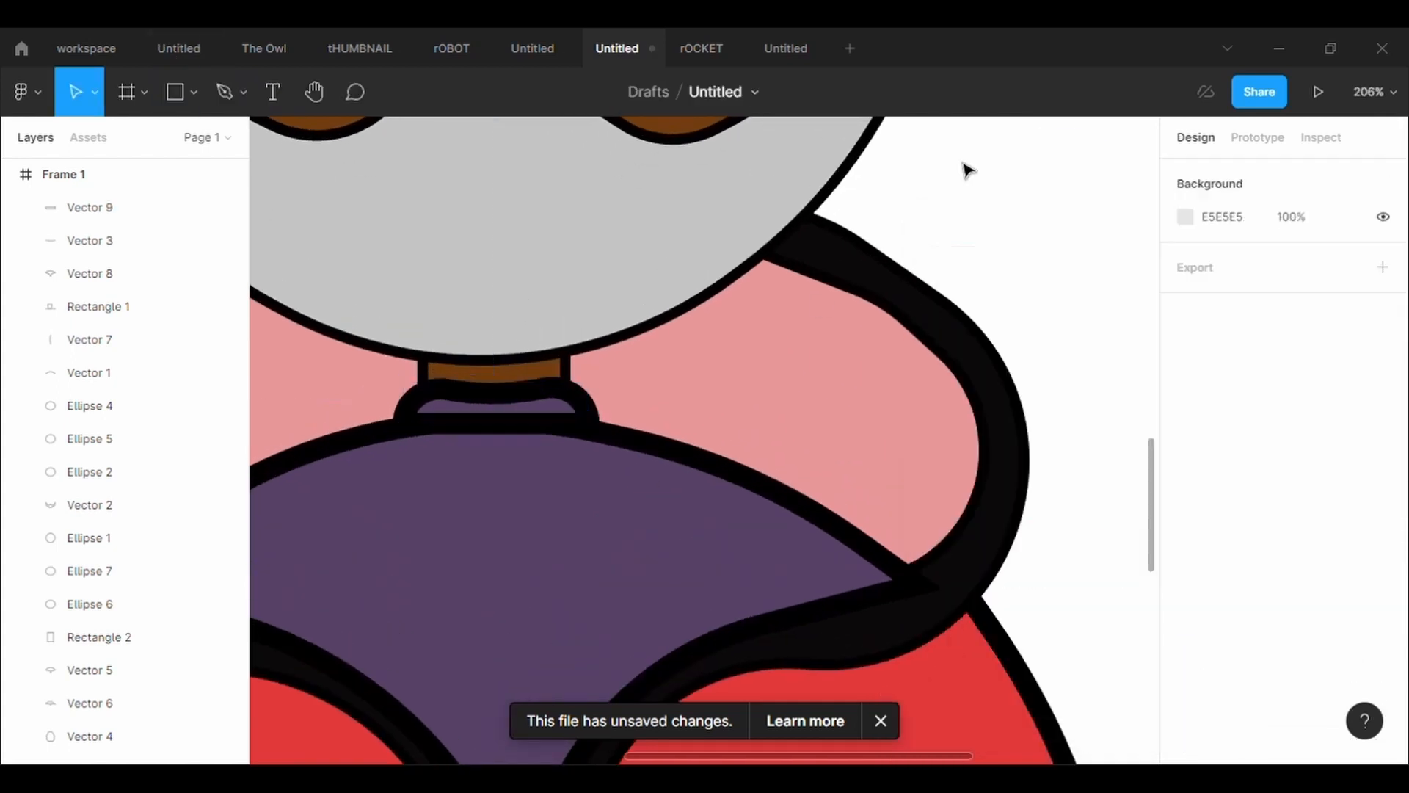
scroll(964, 165, down, 5)
Draw a mouth ellipse about 39 × 29 in the center of the beard and give it a black stroke of weight 5
scroll(968, 171, up, 4)
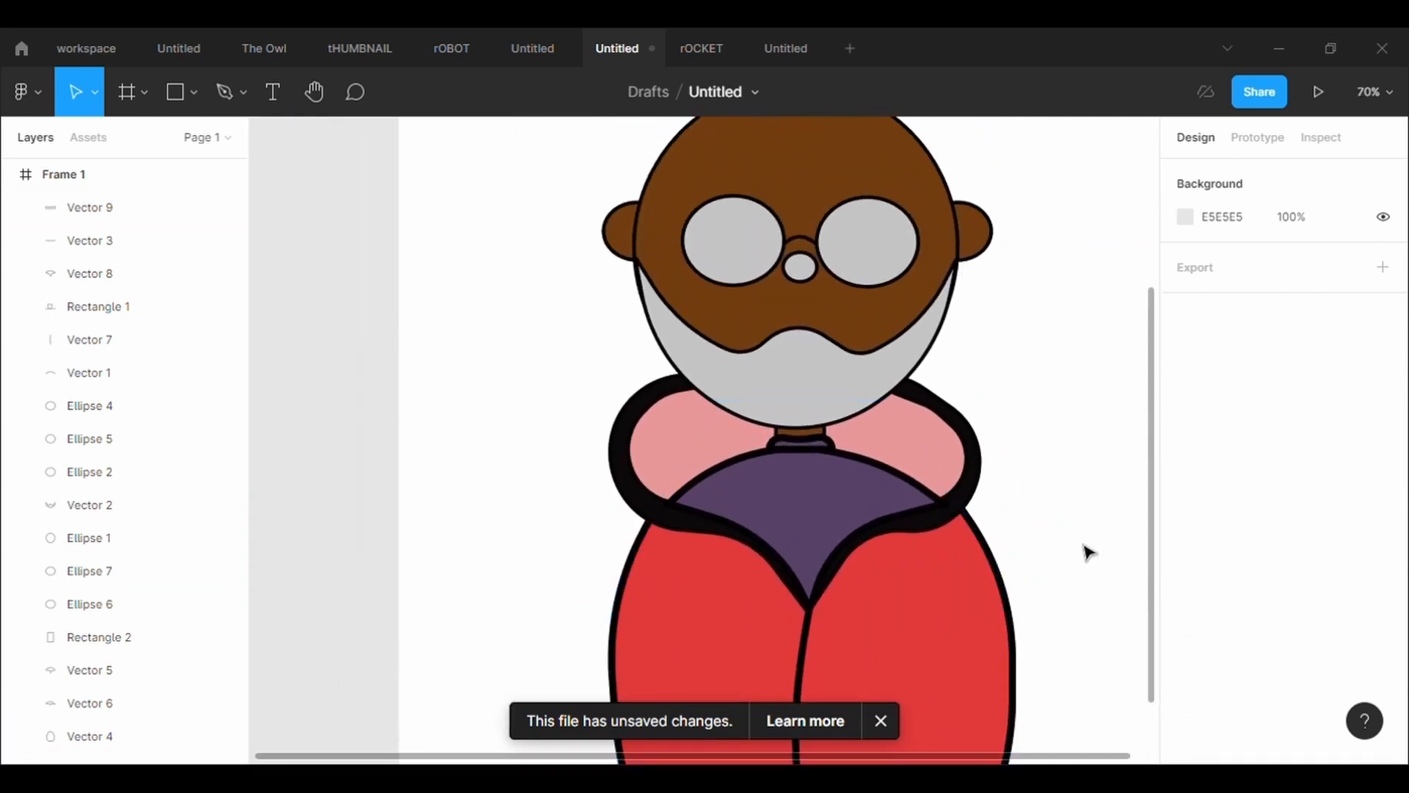
click(194, 92)
click(218, 214)
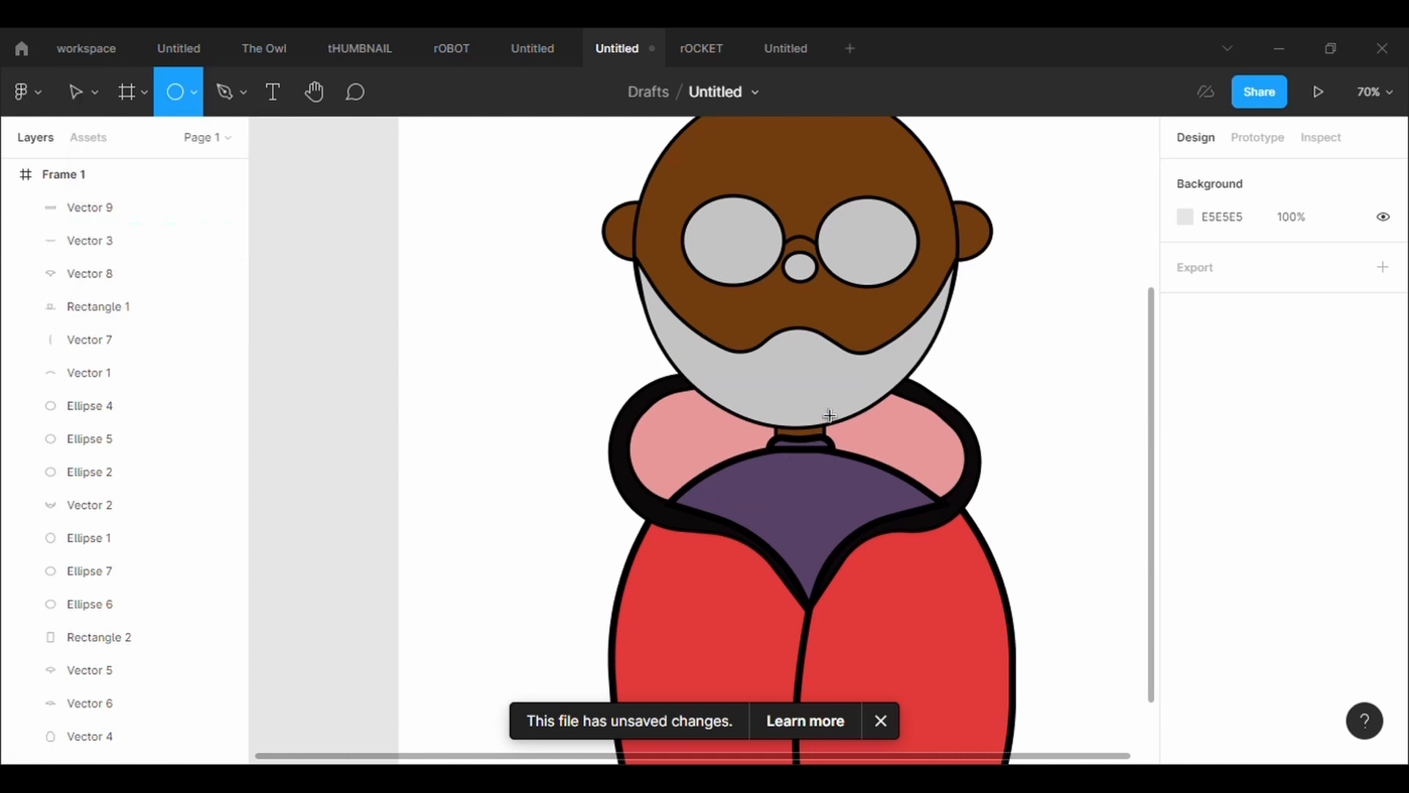
drag(815, 391, 787, 370)
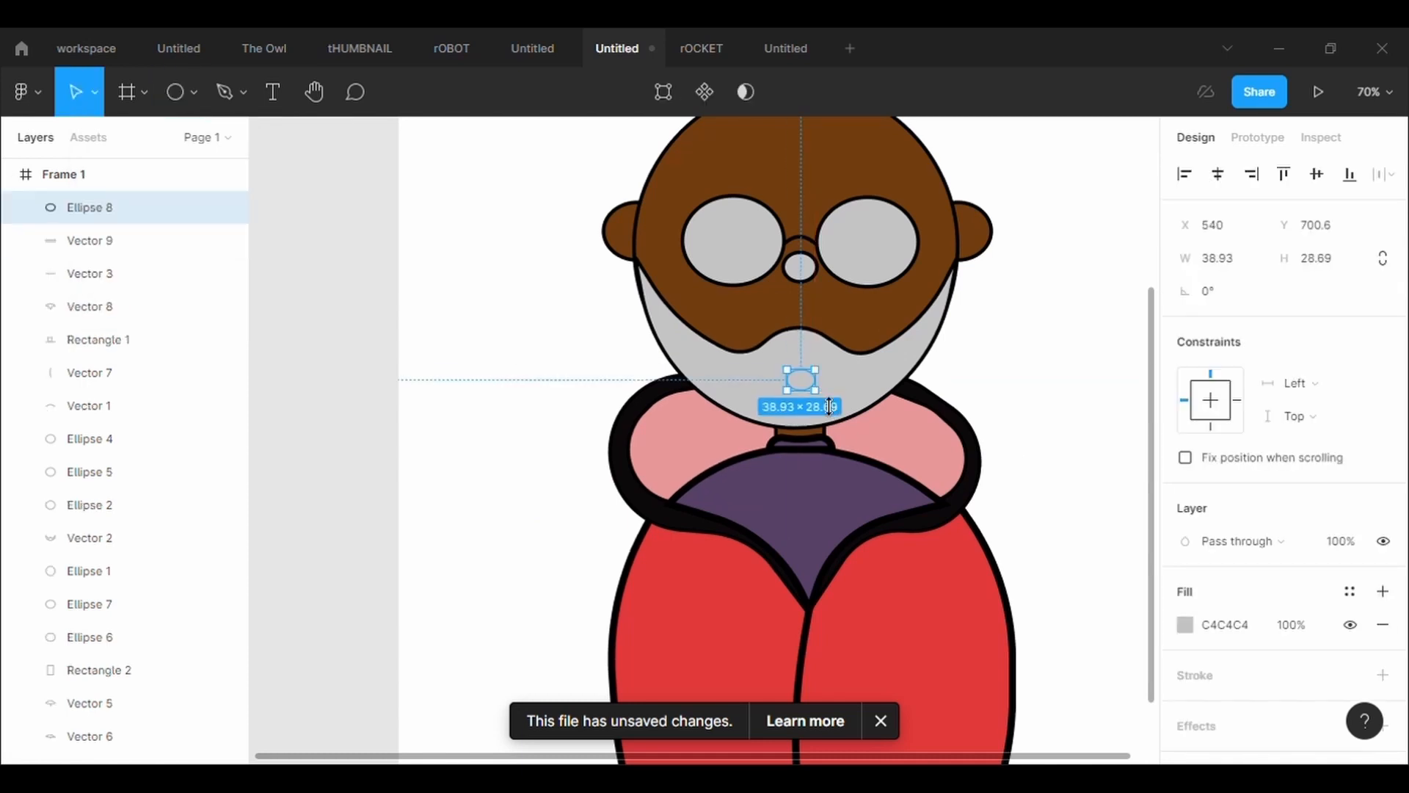
click(1212, 687)
click(1242, 754)
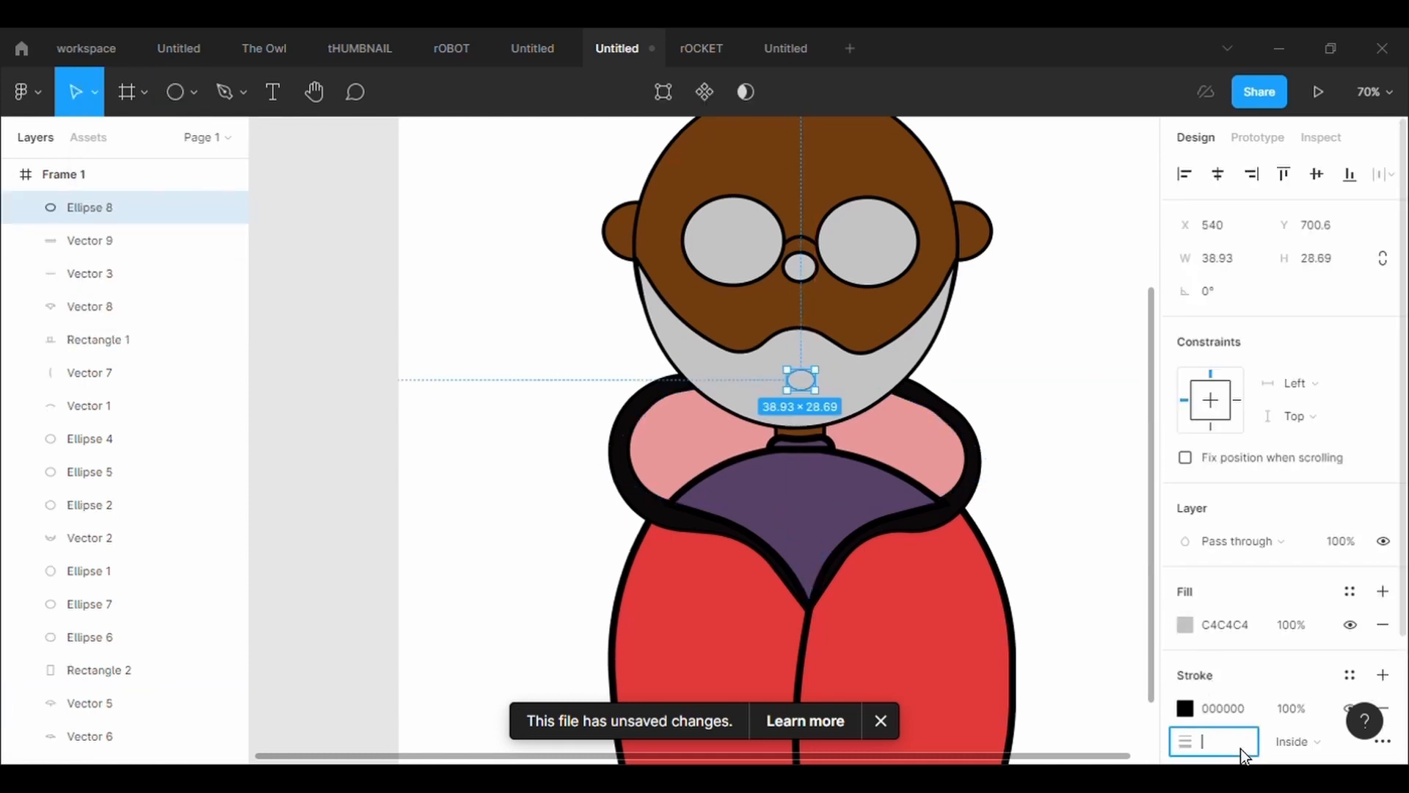
Change the beard shape's fill from grey to near-black
click(938, 334)
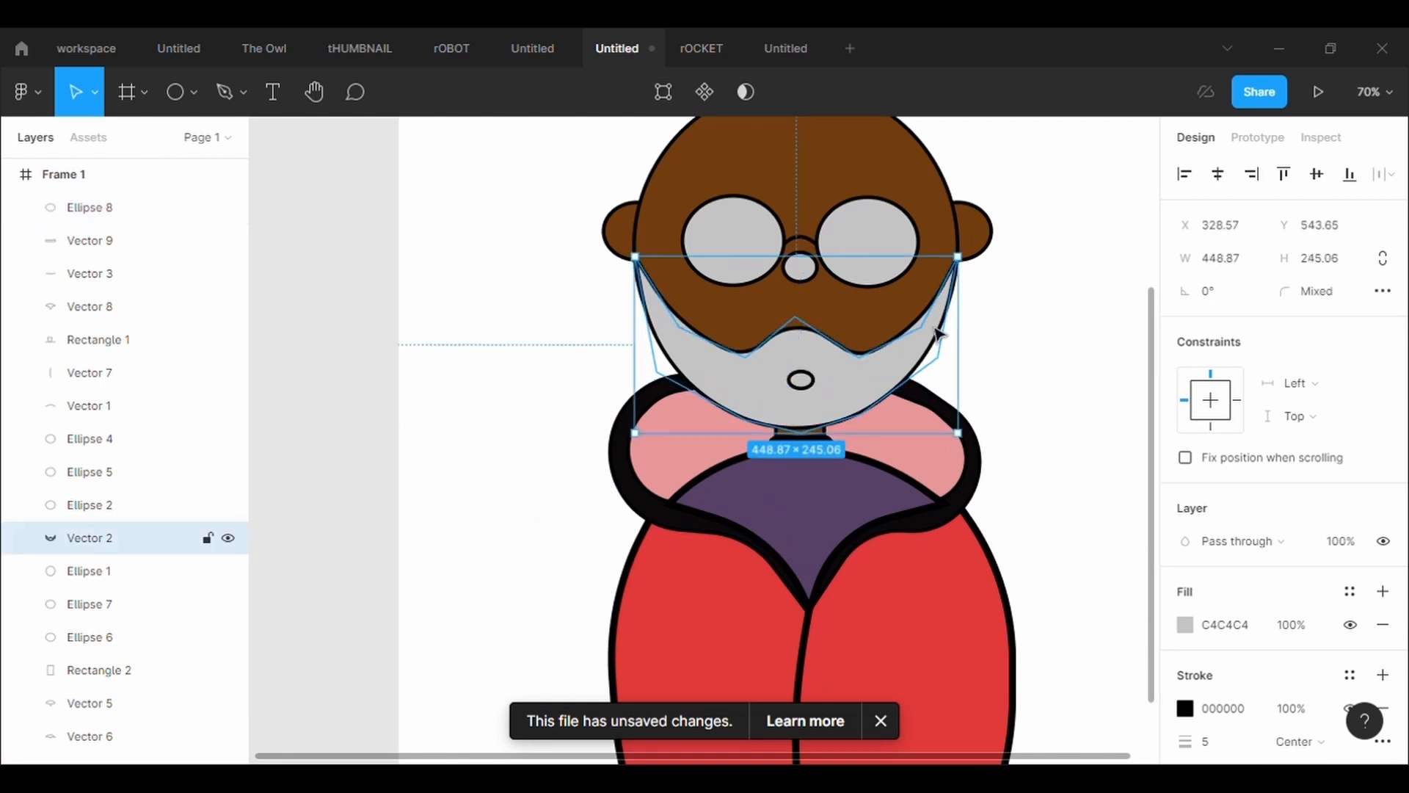
click(1185, 625)
drag(955, 441, 929, 490)
click(584, 317)
Enlarge the mouth ellipse to about 52 × 38 and place it slightly higher in the beard
drag(801, 381, 839, 400)
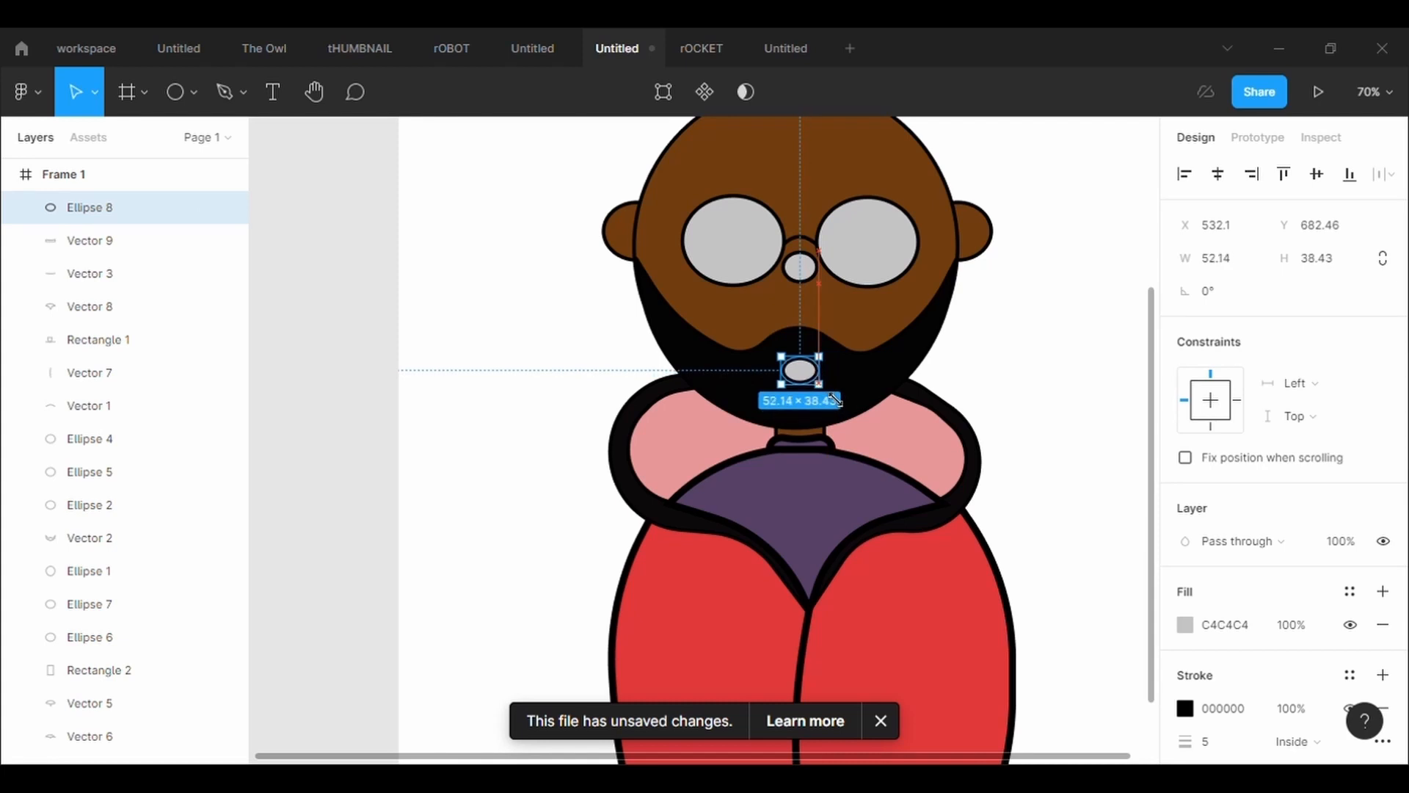
click(1051, 387)
Fill the nose ellipse with the brown sampled from the face
scroll(1055, 386, down, 3)
scroll(1055, 386, up, 2)
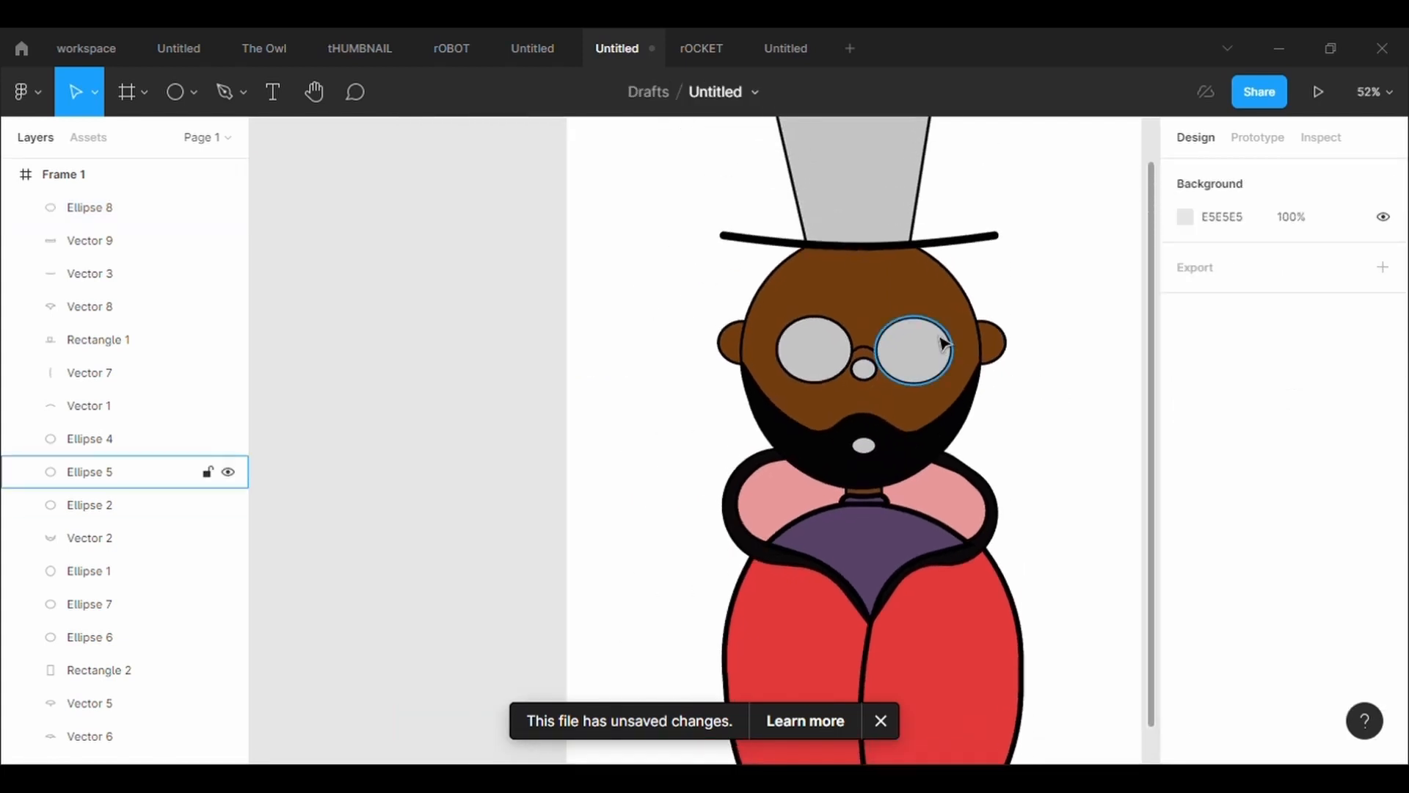
click(892, 349)
click(866, 376)
click(1185, 625)
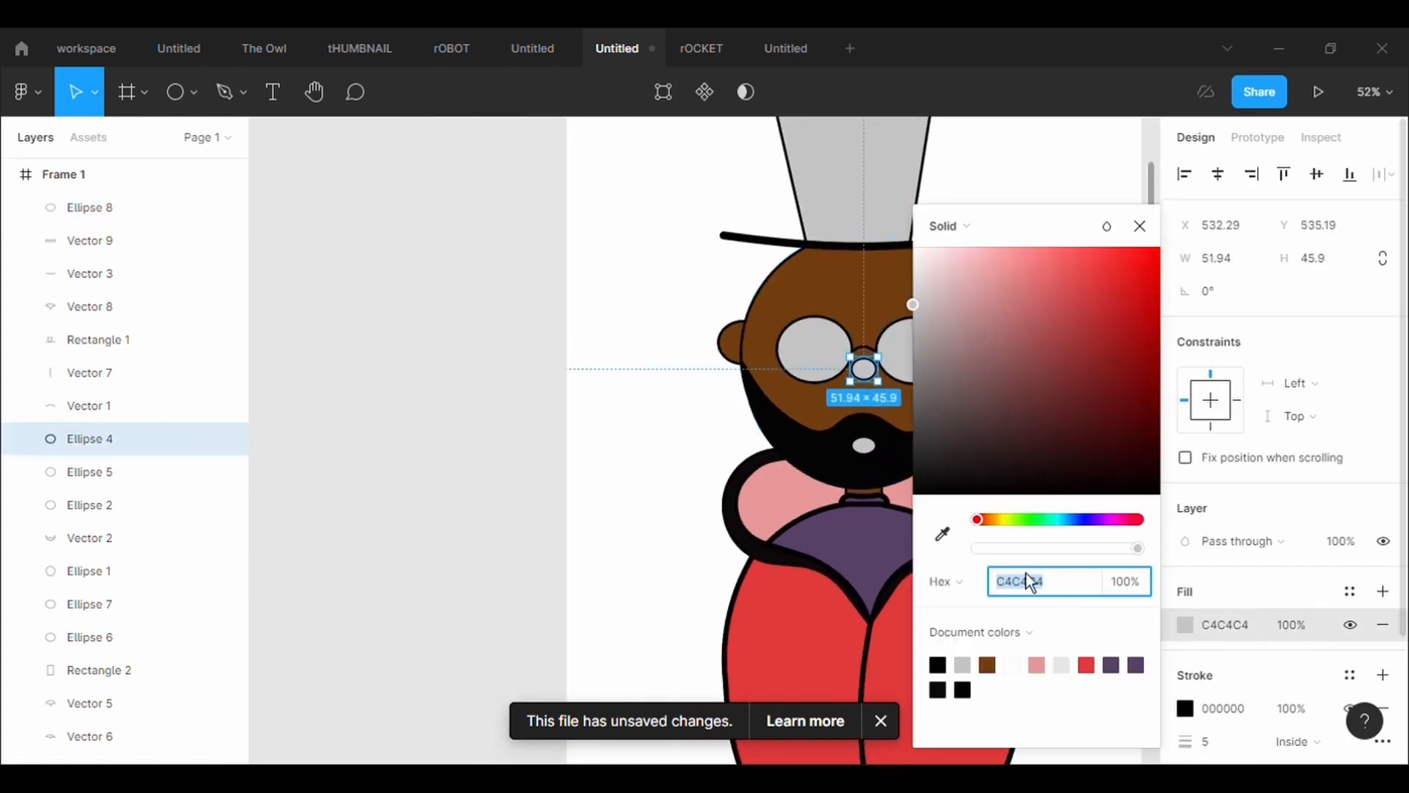
click(943, 534)
click(826, 421)
click(598, 291)
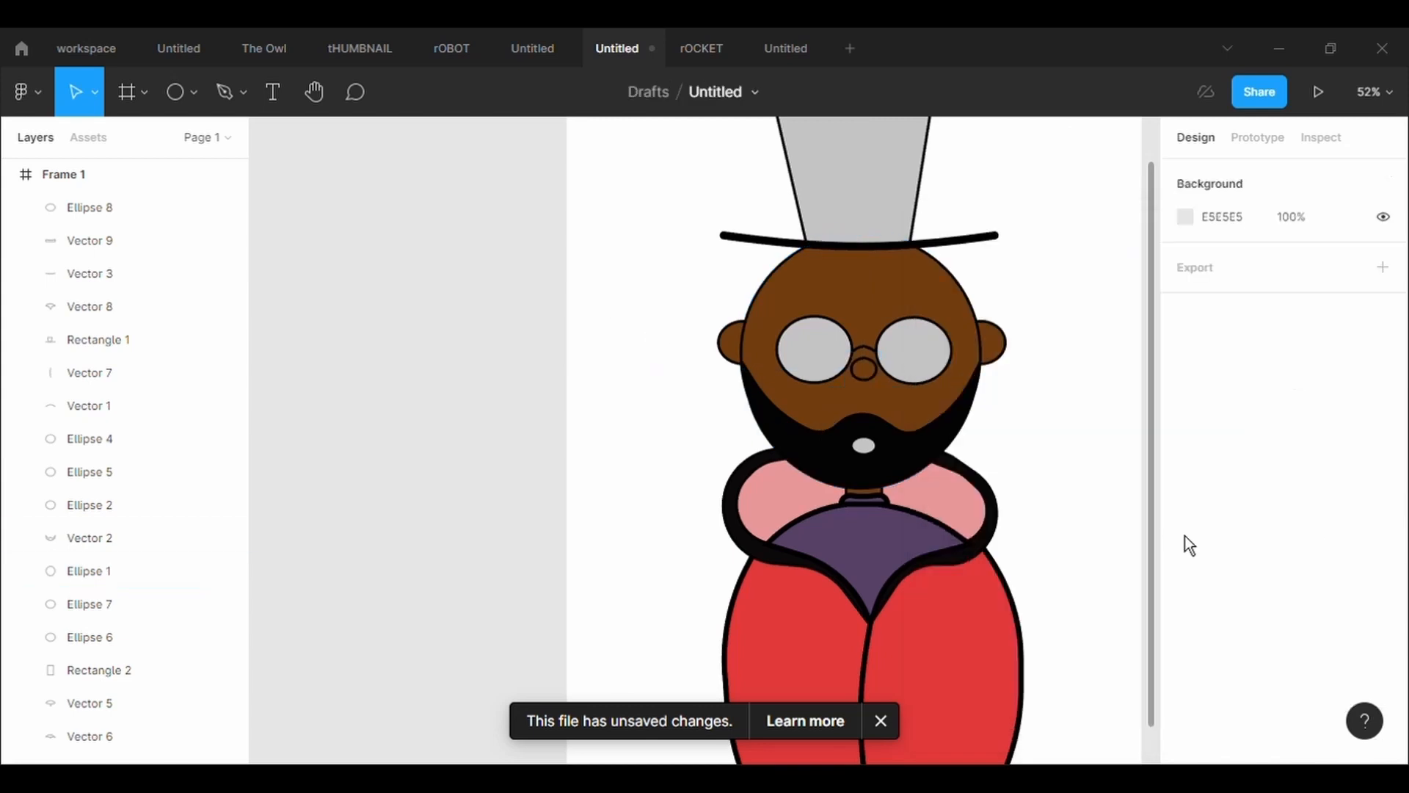
Fill the left glasses lens with the very dark grey 262121
click(835, 355)
click(1184, 625)
mouse_move(984, 477)
mouse_down()
mouse_move(963, 461)
mouse_move(962, 474)
mouse_up()
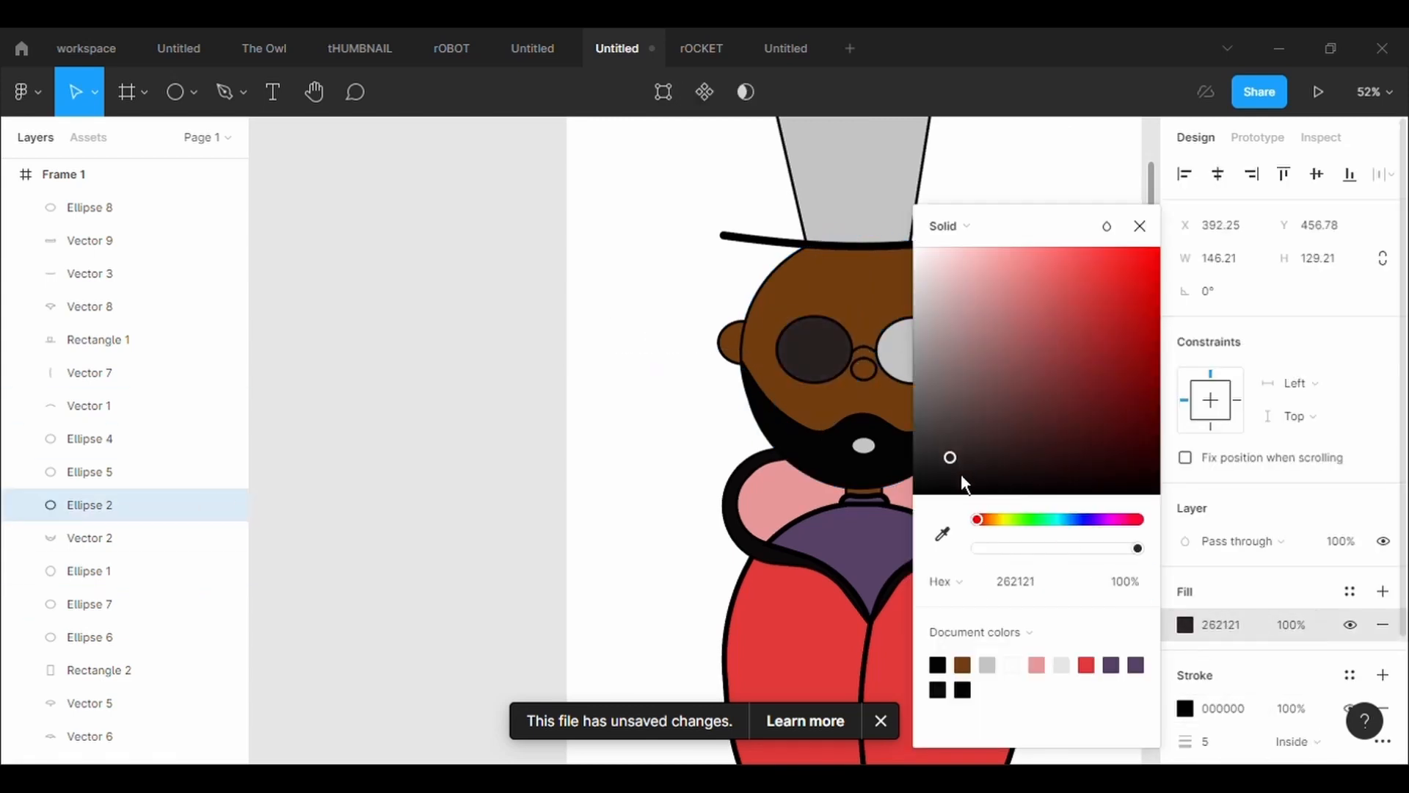
click(679, 356)
Fill the right glasses lens with the dark grey sampled from the left lens
click(905, 355)
click(1185, 624)
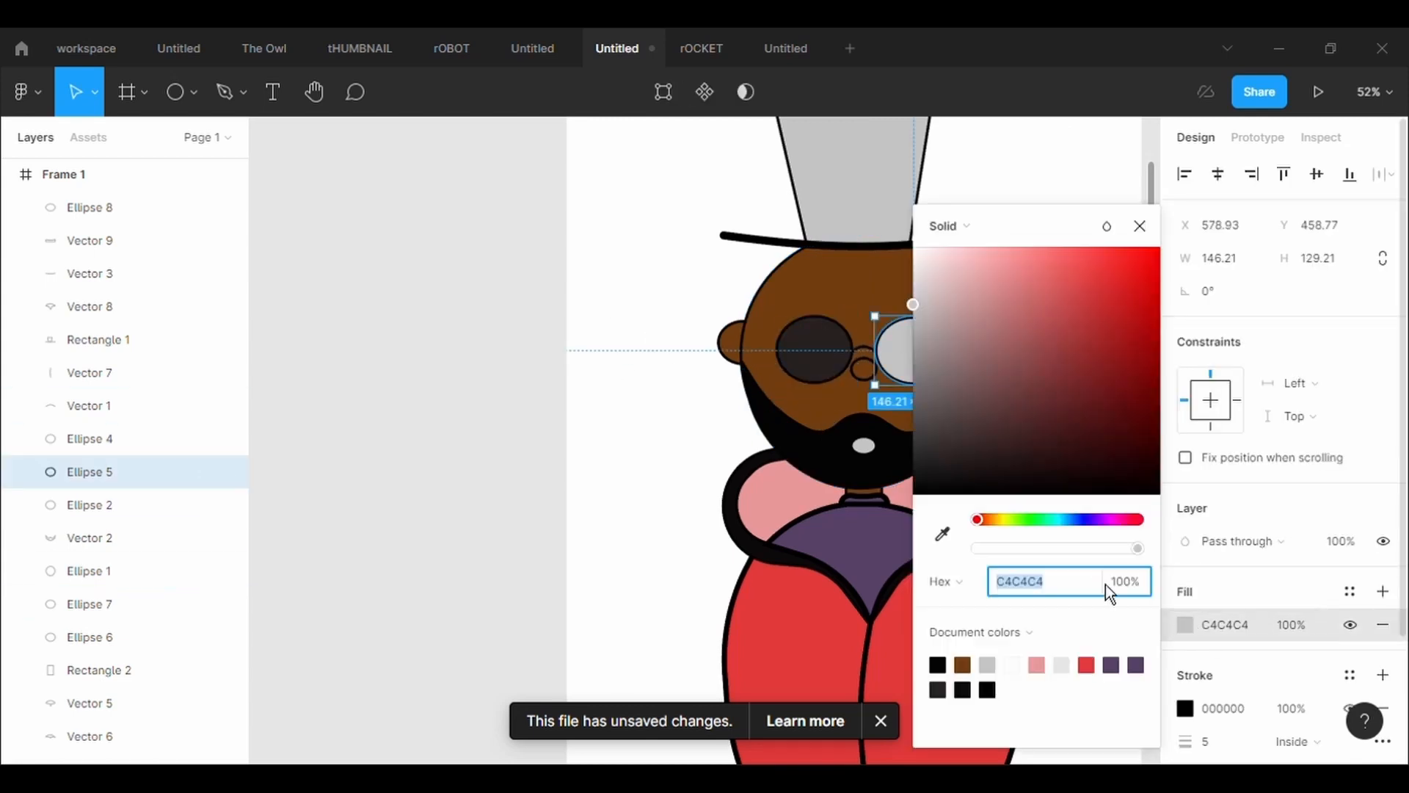
click(943, 535)
click(782, 374)
key(Escape)
Fill the mouth ellipse with the brown sampled from the face
click(864, 445)
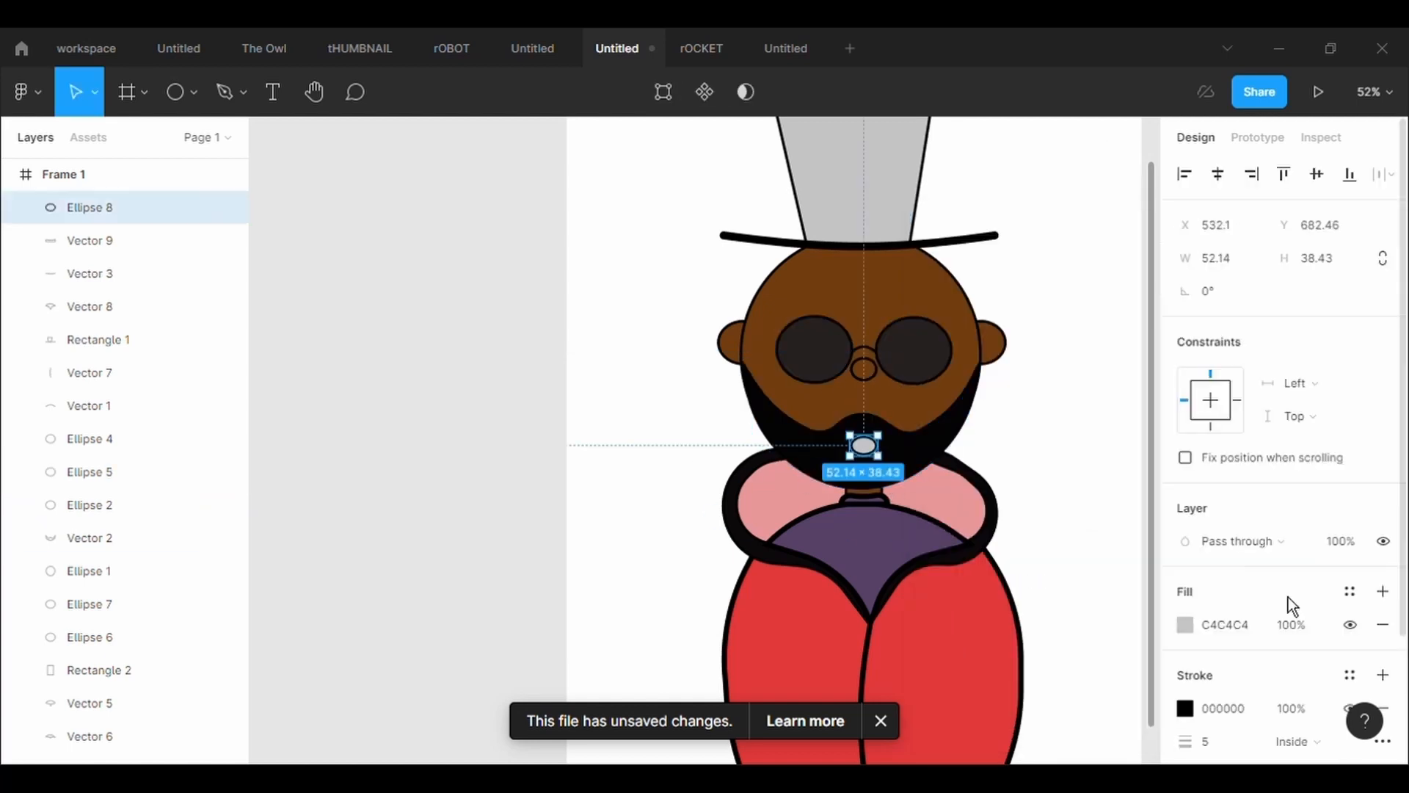
click(1185, 626)
click(944, 534)
click(890, 304)
click(622, 457)
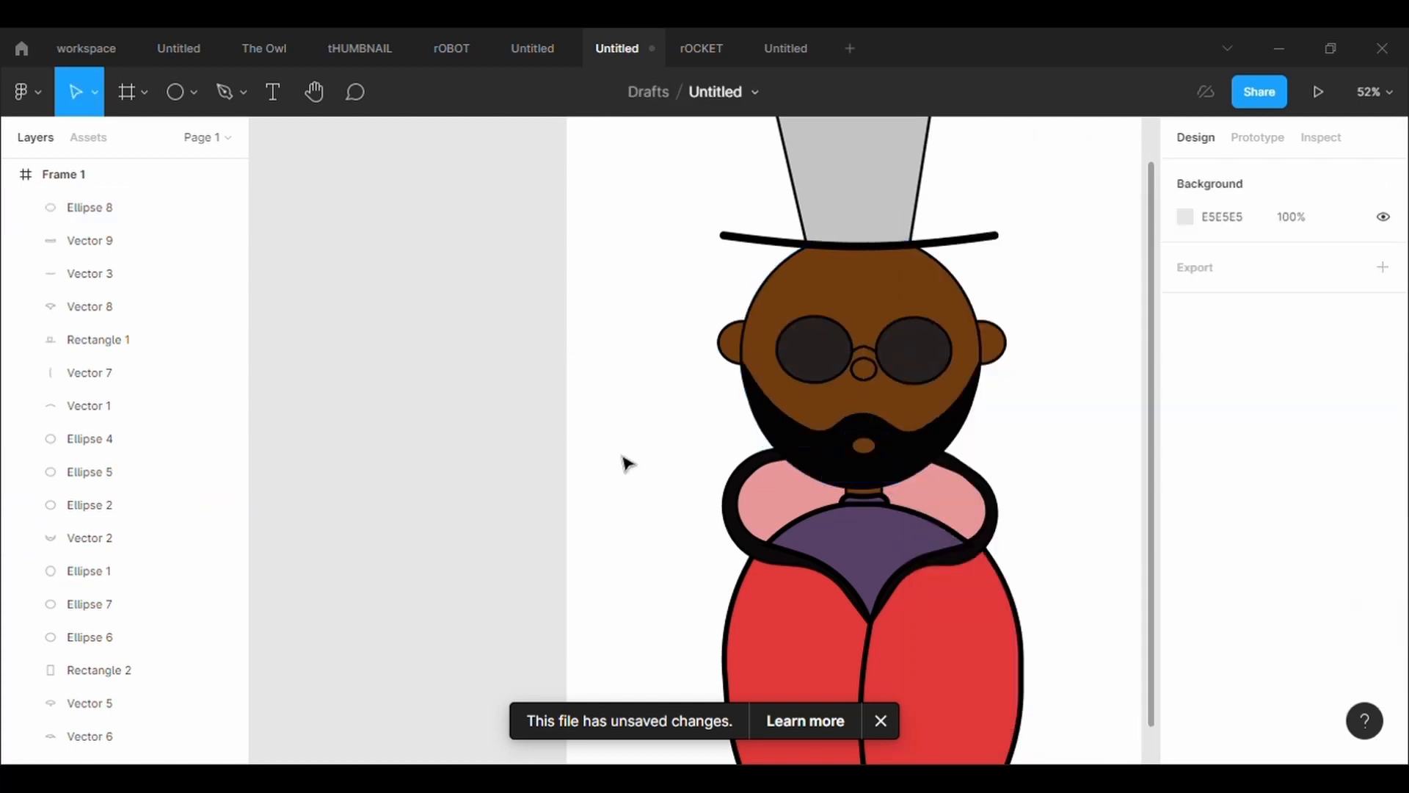
Thicken the black outline of the face ellipse
click(959, 306)
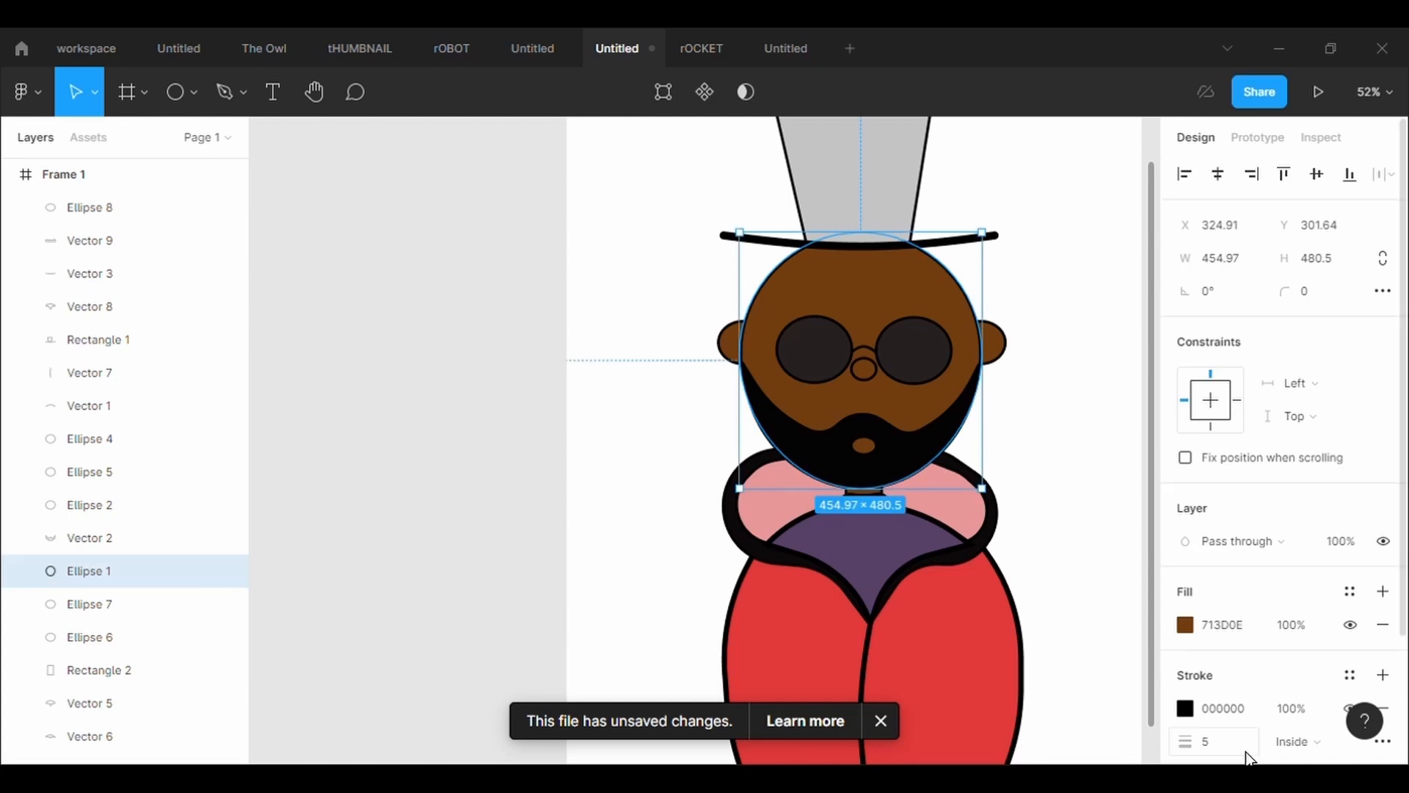
click(1101, 619)
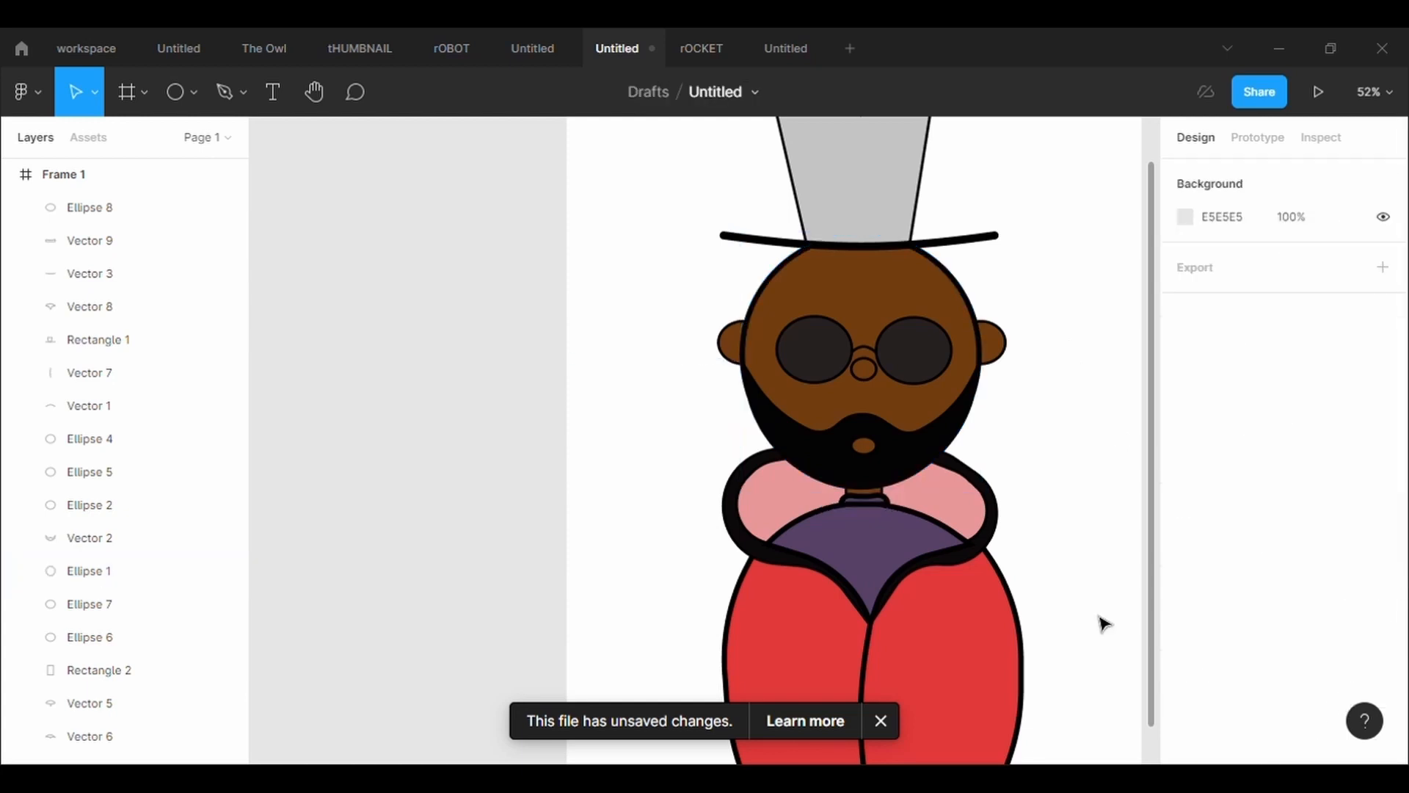
Fill the top hat shape with black in place of its grey fill
scroll(1093, 485, down, 2)
scroll(1079, 505, down, 1)
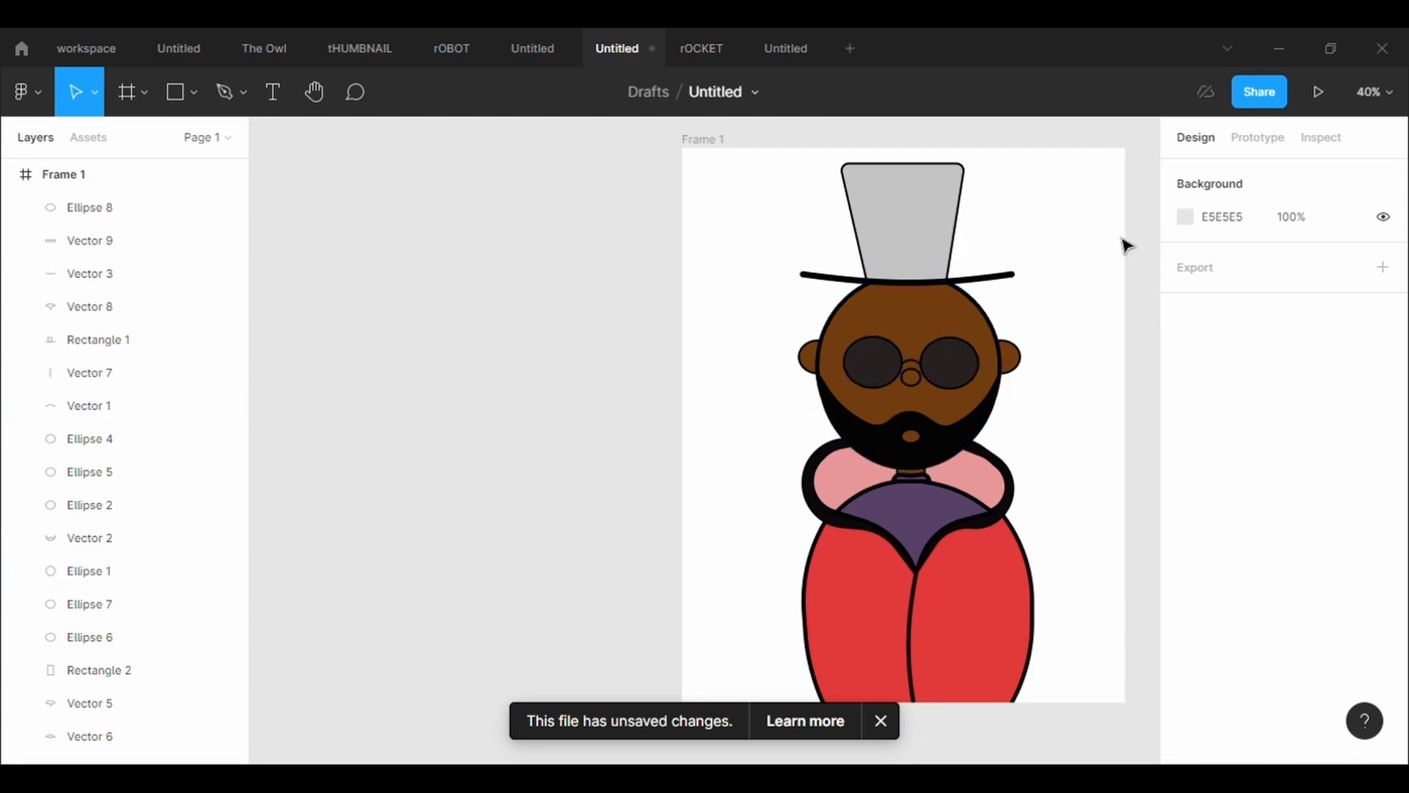
click(954, 227)
click(1185, 625)
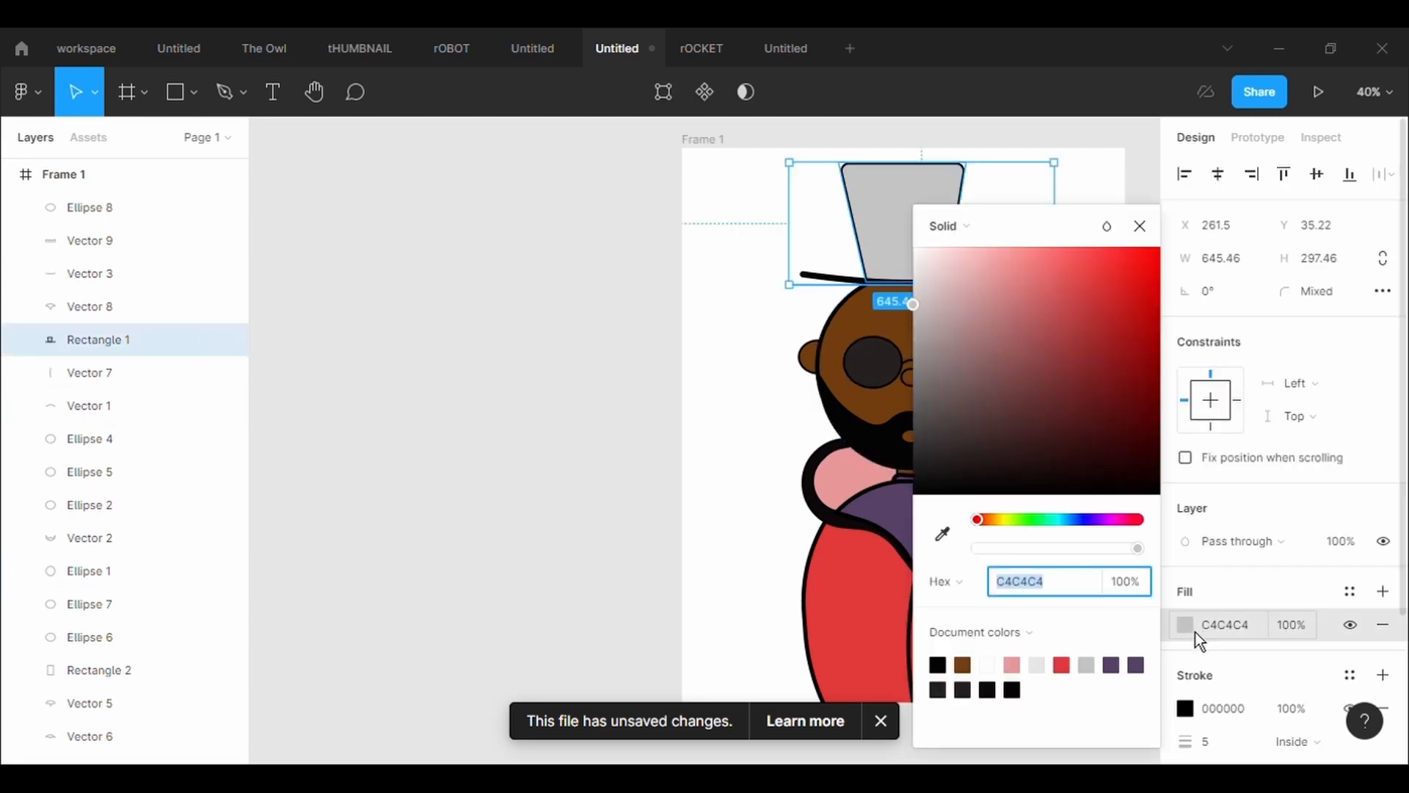
click(937, 496)
click(1131, 696)
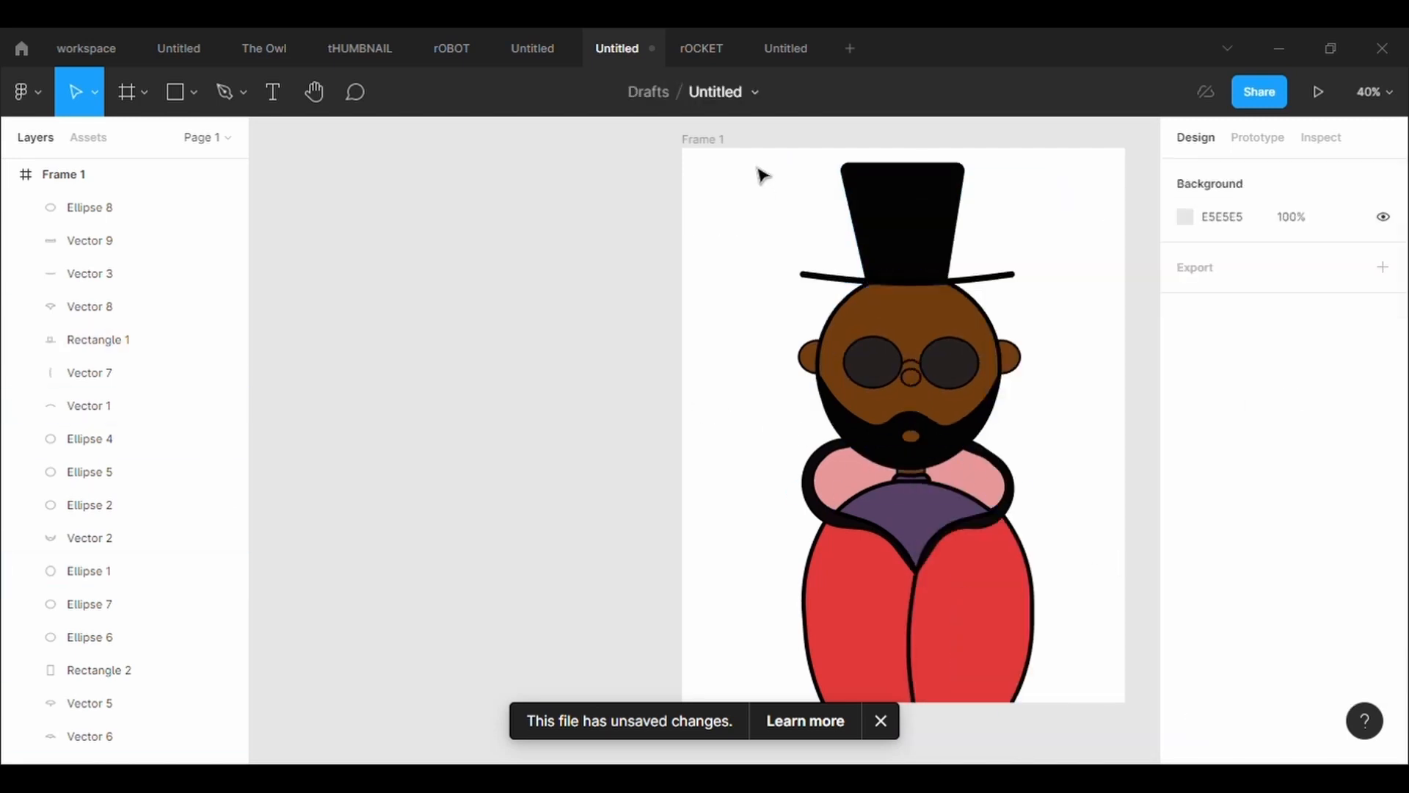
Select all parts of the character together and move them lower and slightly left within the frame
drag(762, 177, 1060, 585)
drag(915, 210, 902, 272)
click(1079, 478)
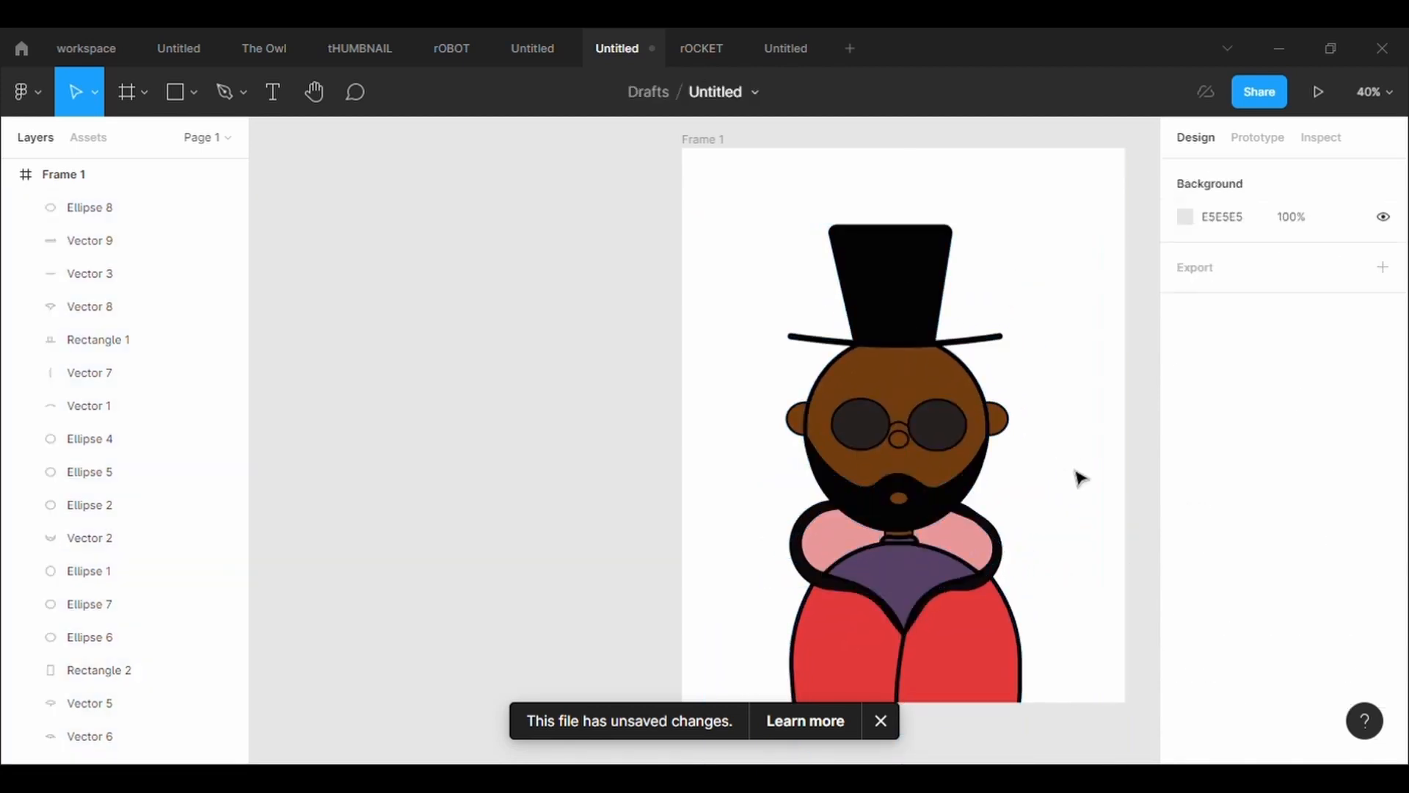
Edit the pink collar vector and nudge its upper-right anchor point slightly up and to the left
scroll(1079, 478, up, 2)
scroll(1079, 478, down, 2)
scroll(1076, 475, up, 1)
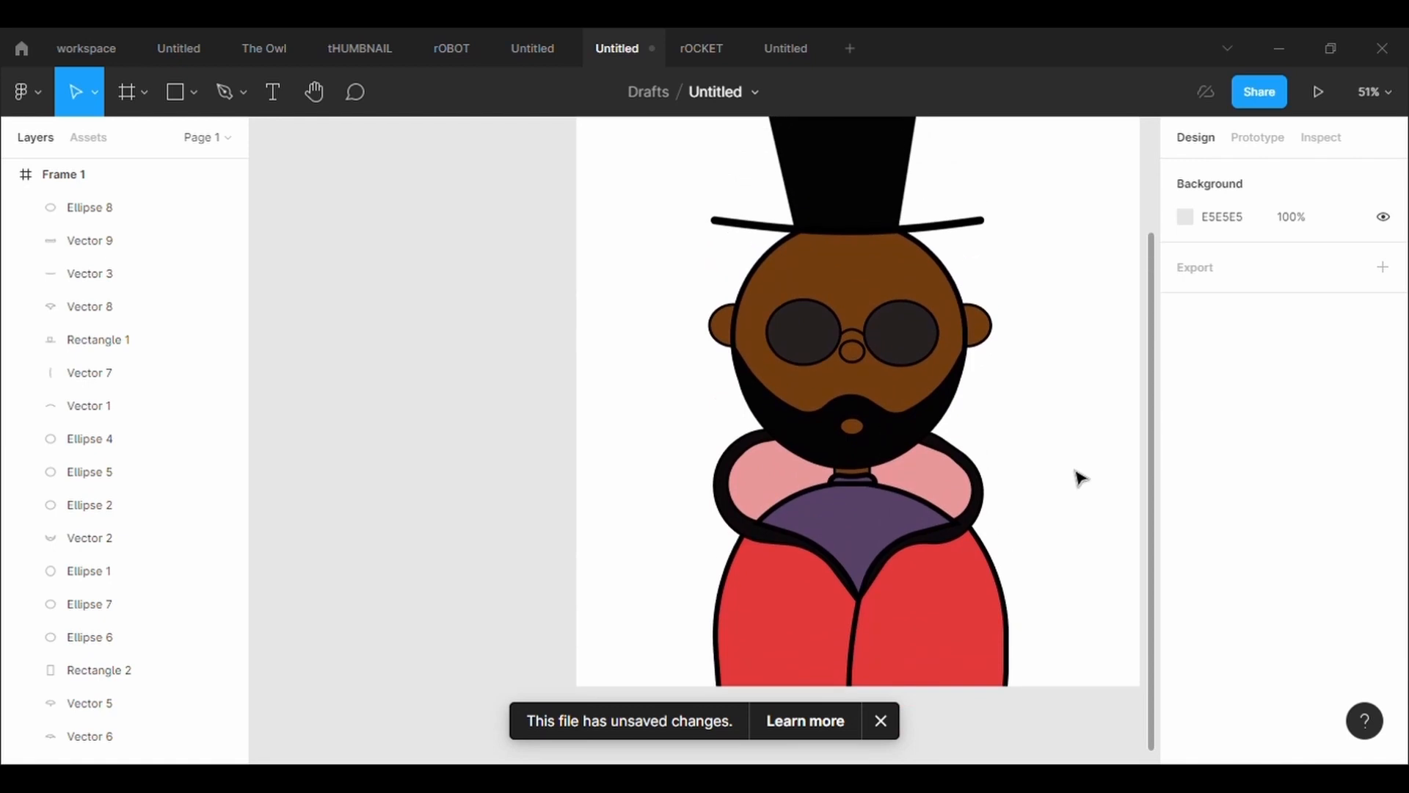
click(932, 442)
click(947, 482)
key(Return)
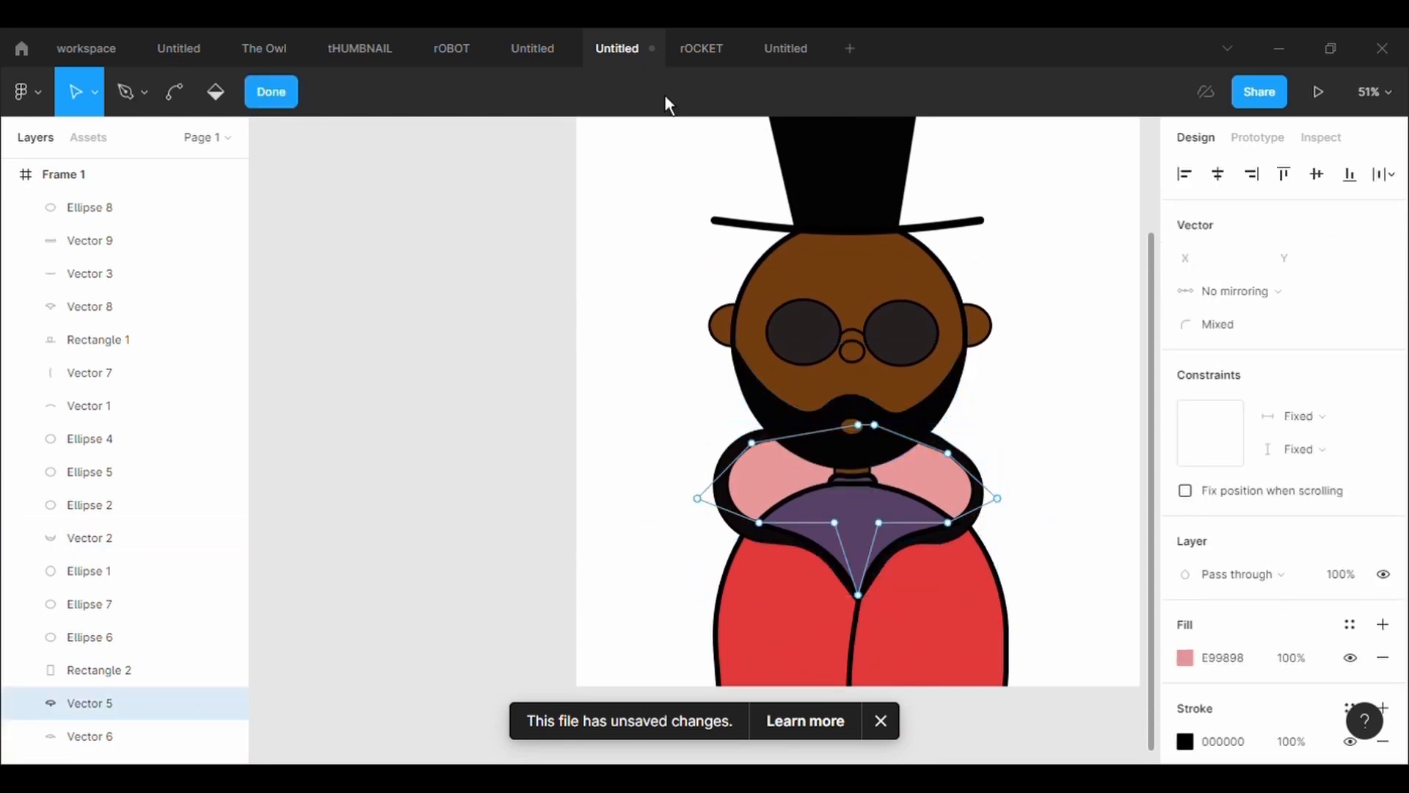
drag(949, 454, 943, 450)
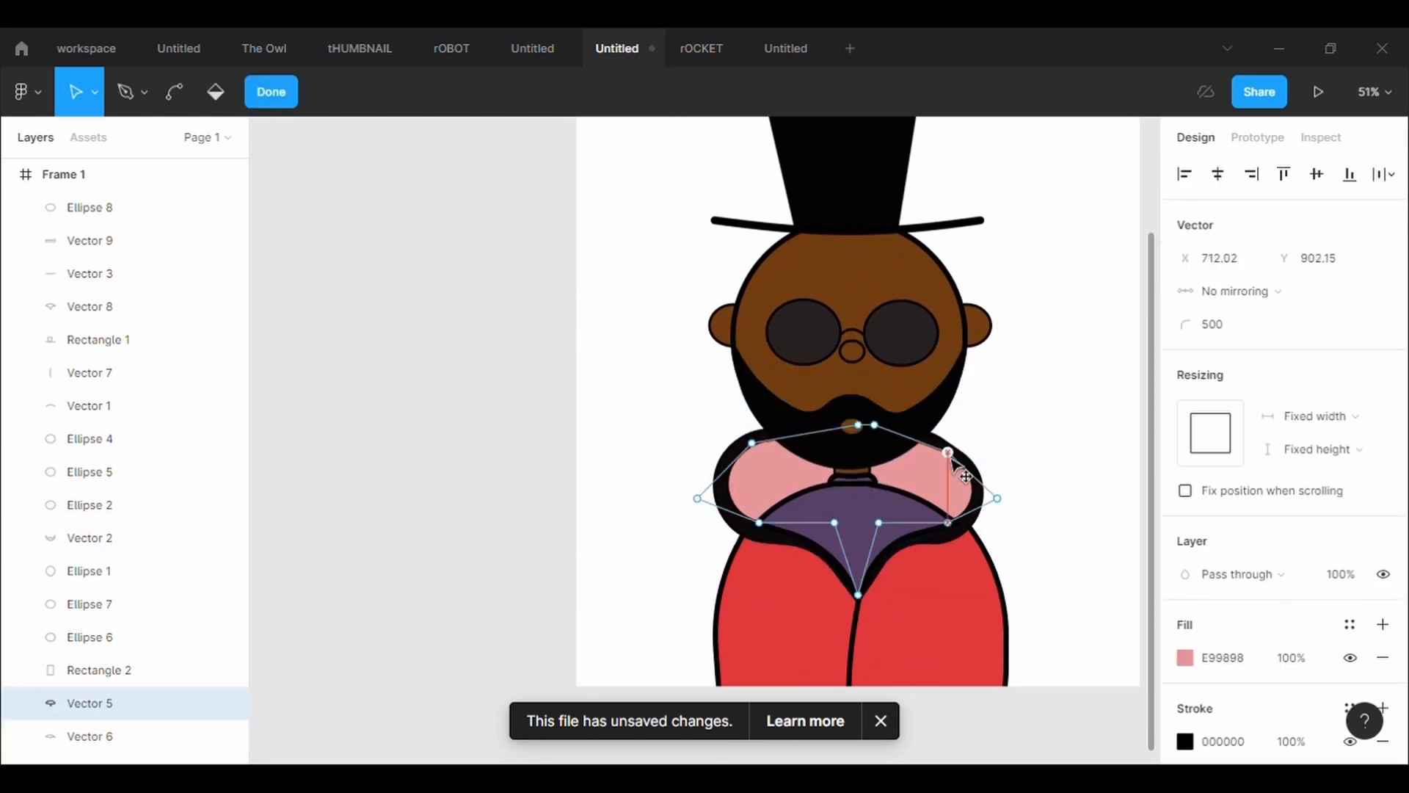
double_click(1032, 439)
click(1033, 439)
Try to move the beard up and to the right on the face, and undo the move
click(963, 459)
drag(953, 393, 993, 371)
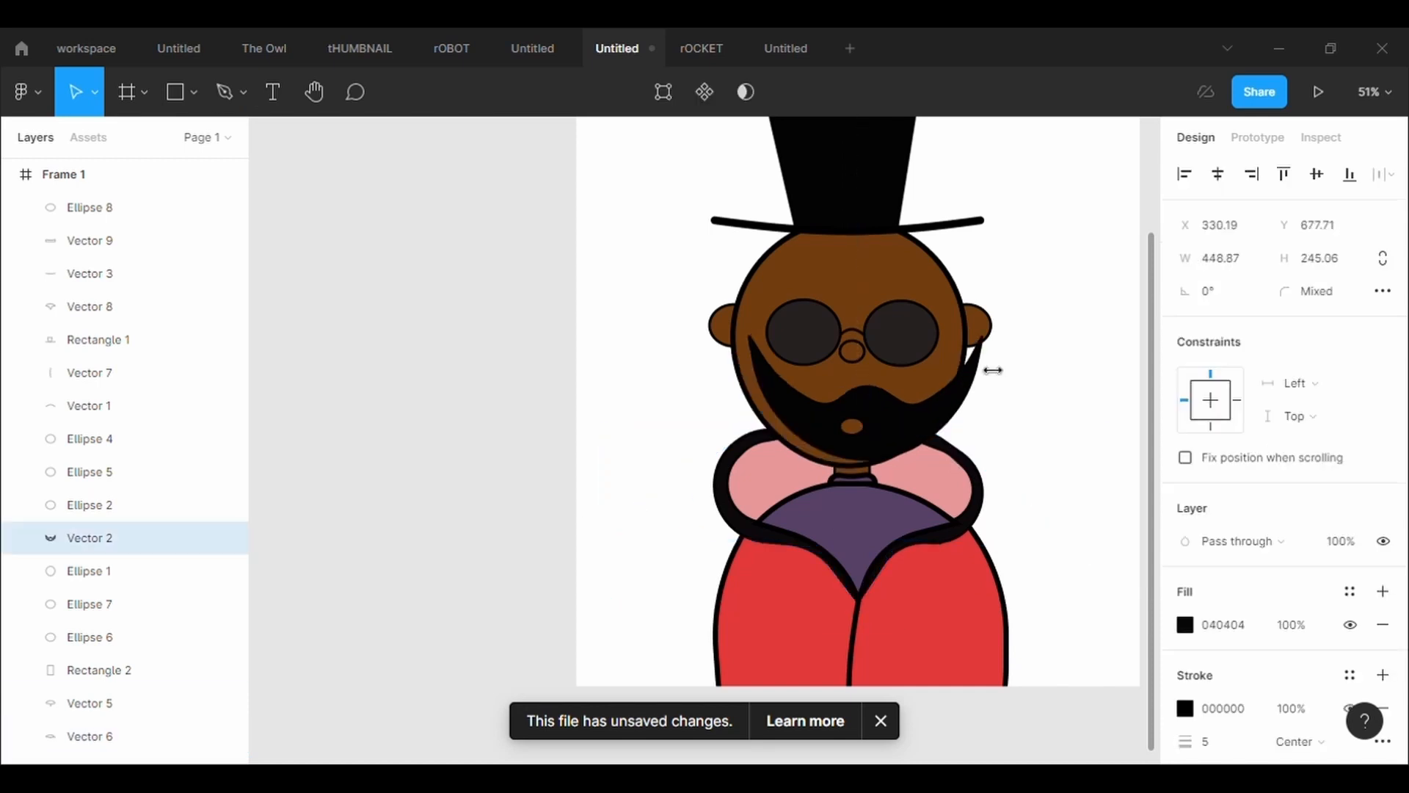
key(ctrl+z)
click(1055, 426)
Straighten the curved centre line of the red coat with the Bend tool
scroll(1056, 425, down, 1)
scroll(1056, 426, up, 1)
scroll(1056, 425, down, 2)
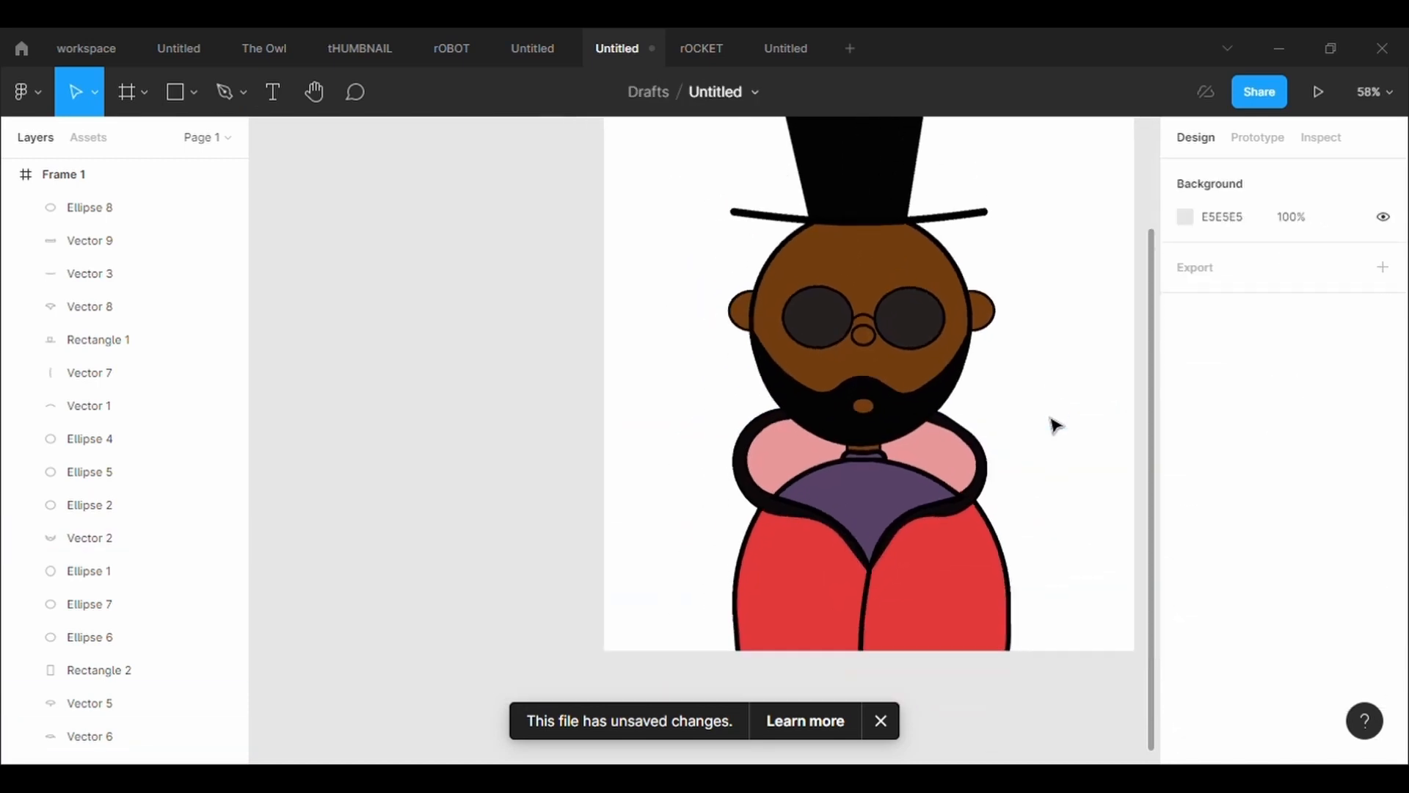
scroll(1056, 426, down, 2)
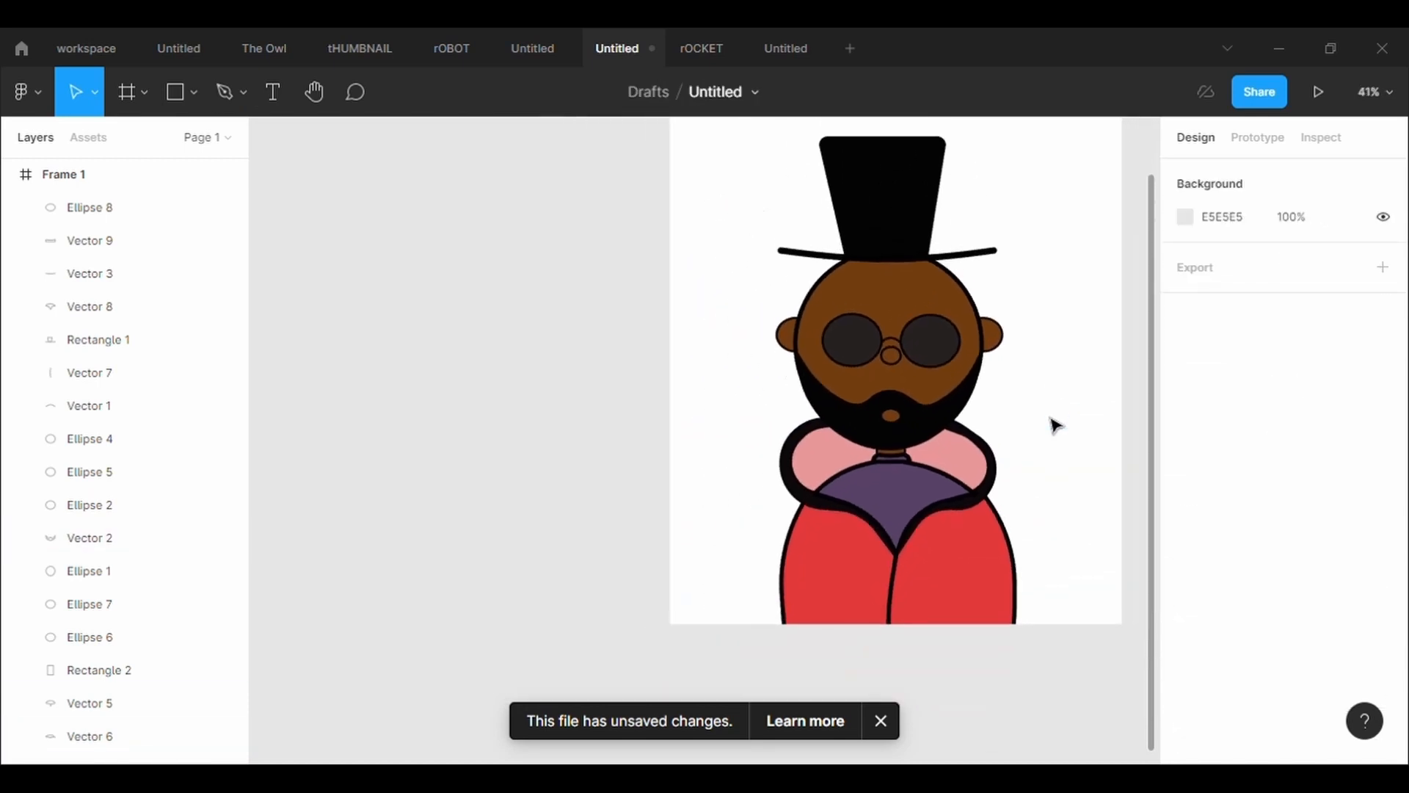
click(895, 600)
click(663, 91)
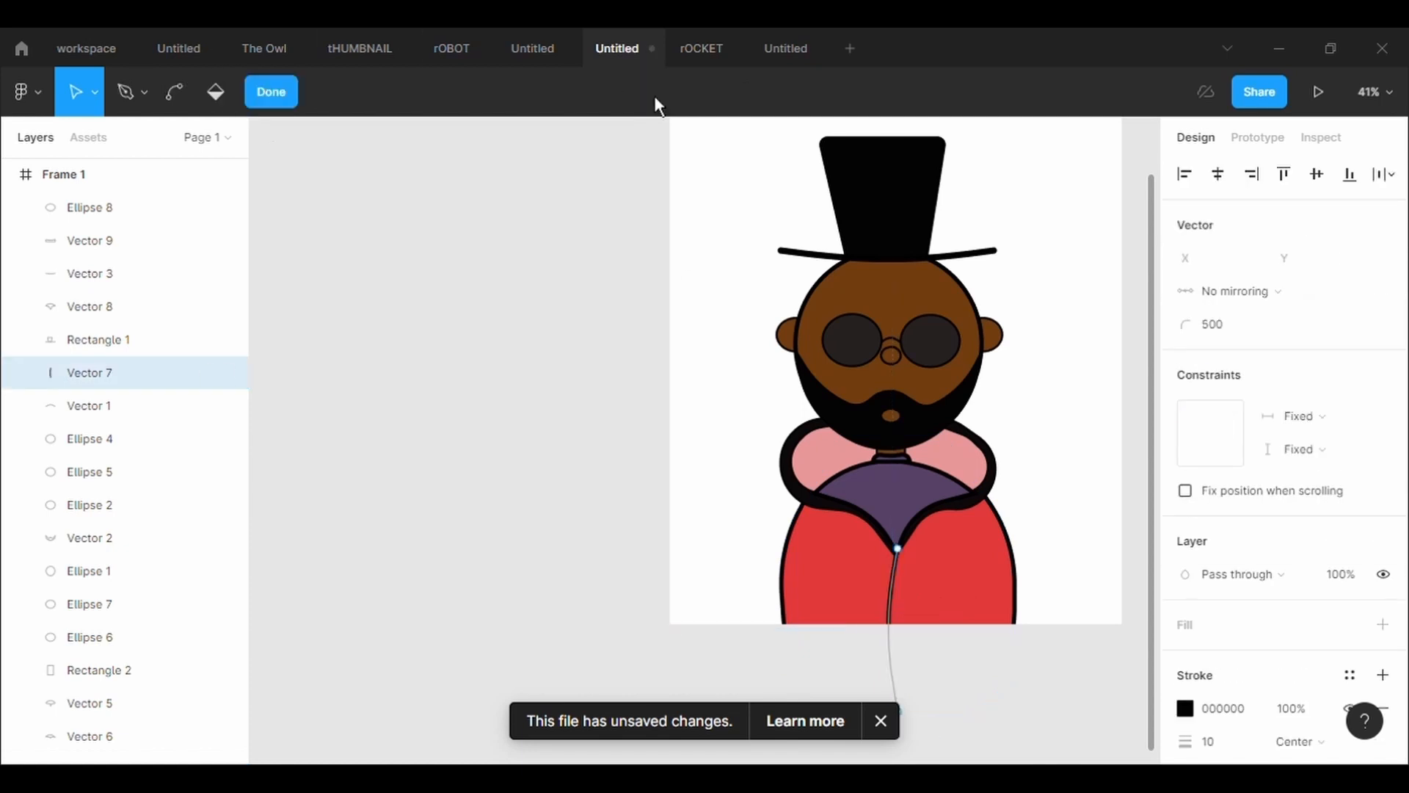
click(173, 92)
click(895, 609)
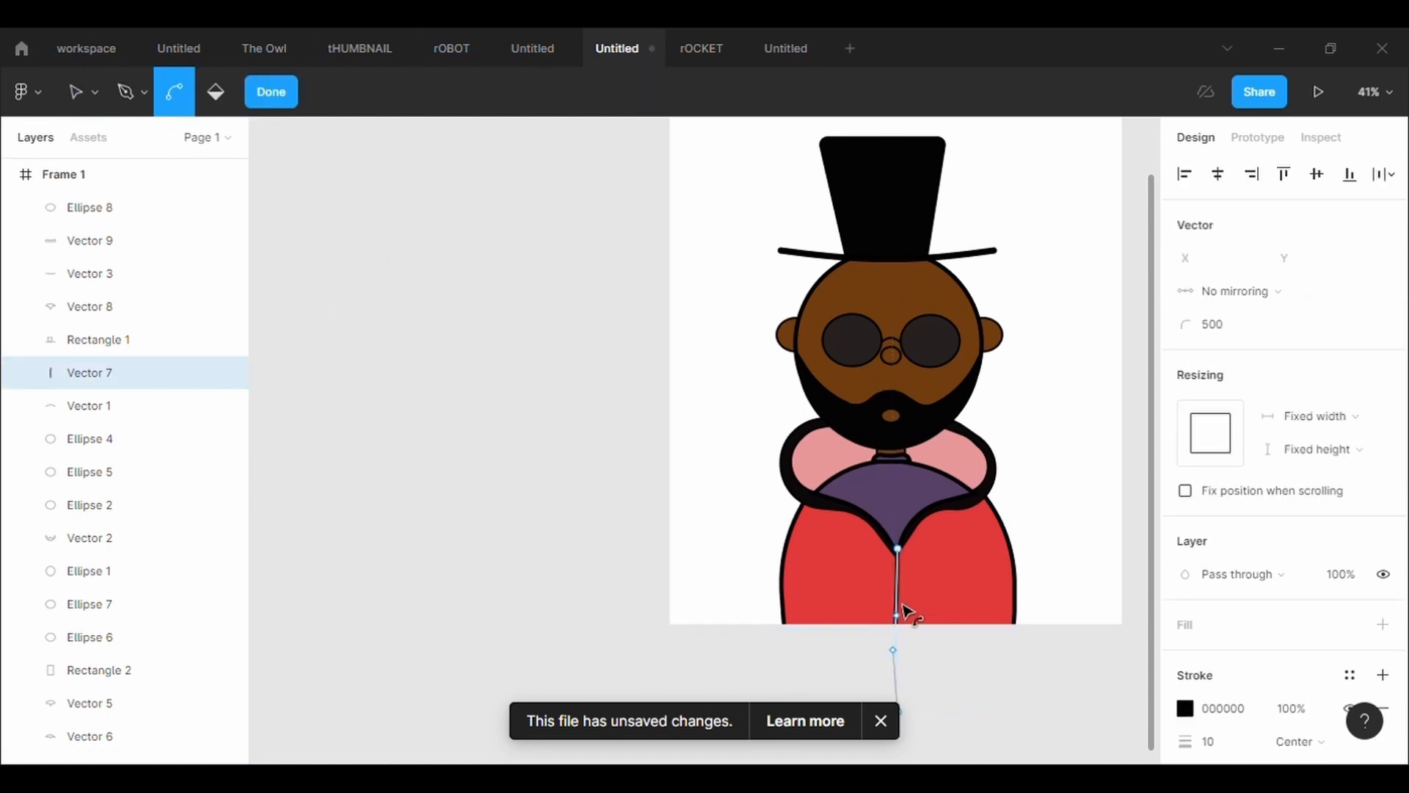
key(Escape)
key(Escape)
Set the fill of Frame 1 to the dark navy blue 272E42 as the character's background
ctrl+scroll(1052, 573, down, 2)
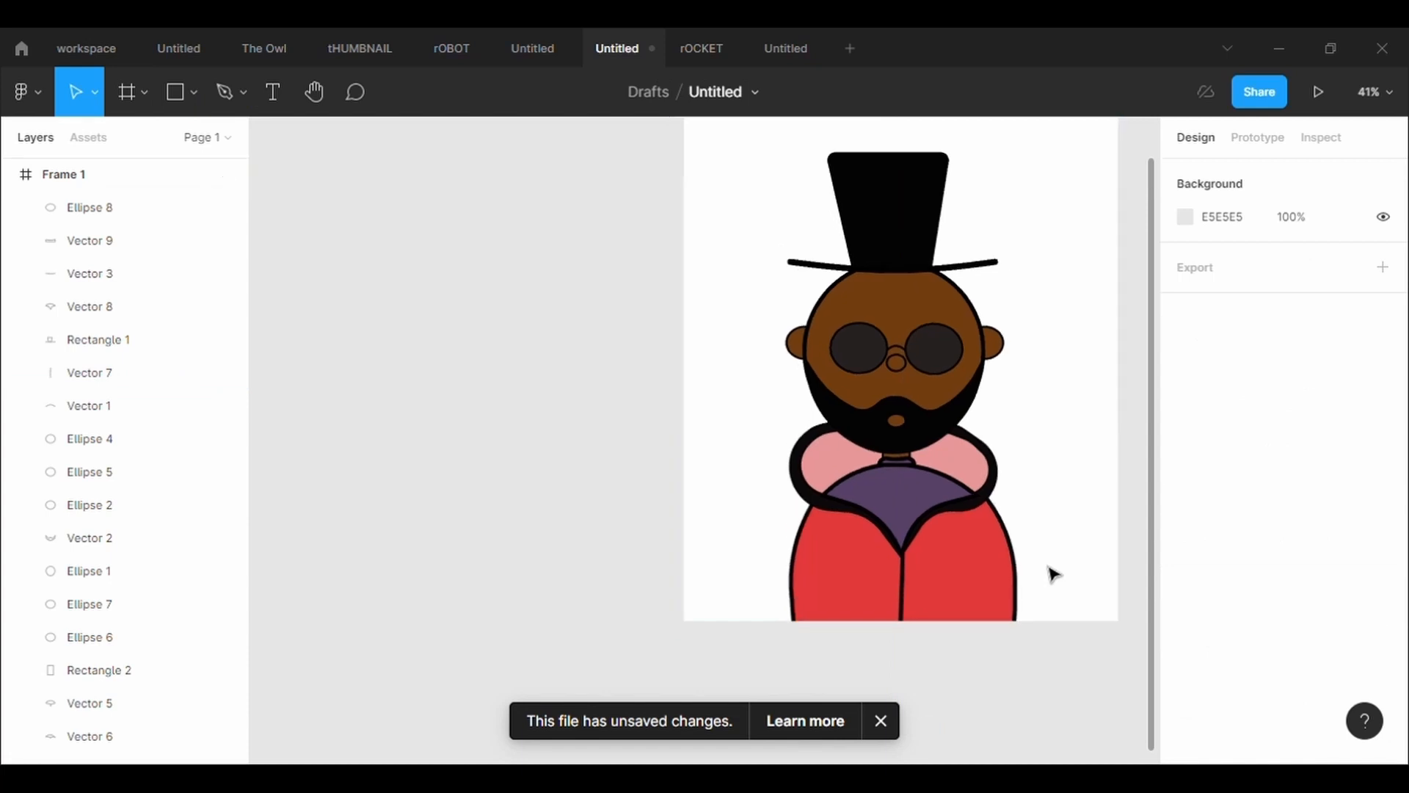
scroll(1052, 573, up, 1)
ctrl+scroll(1052, 573, up, 2)
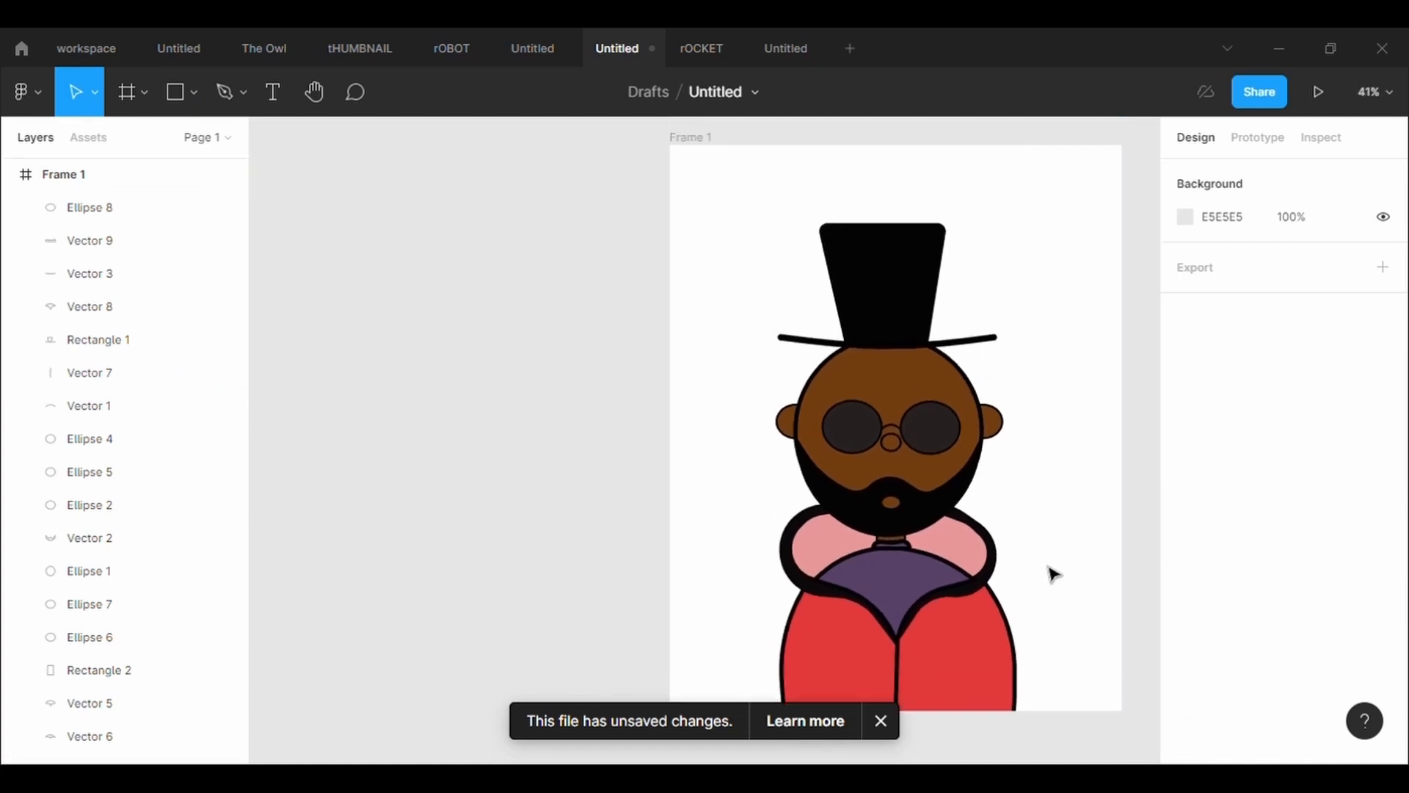
click(697, 138)
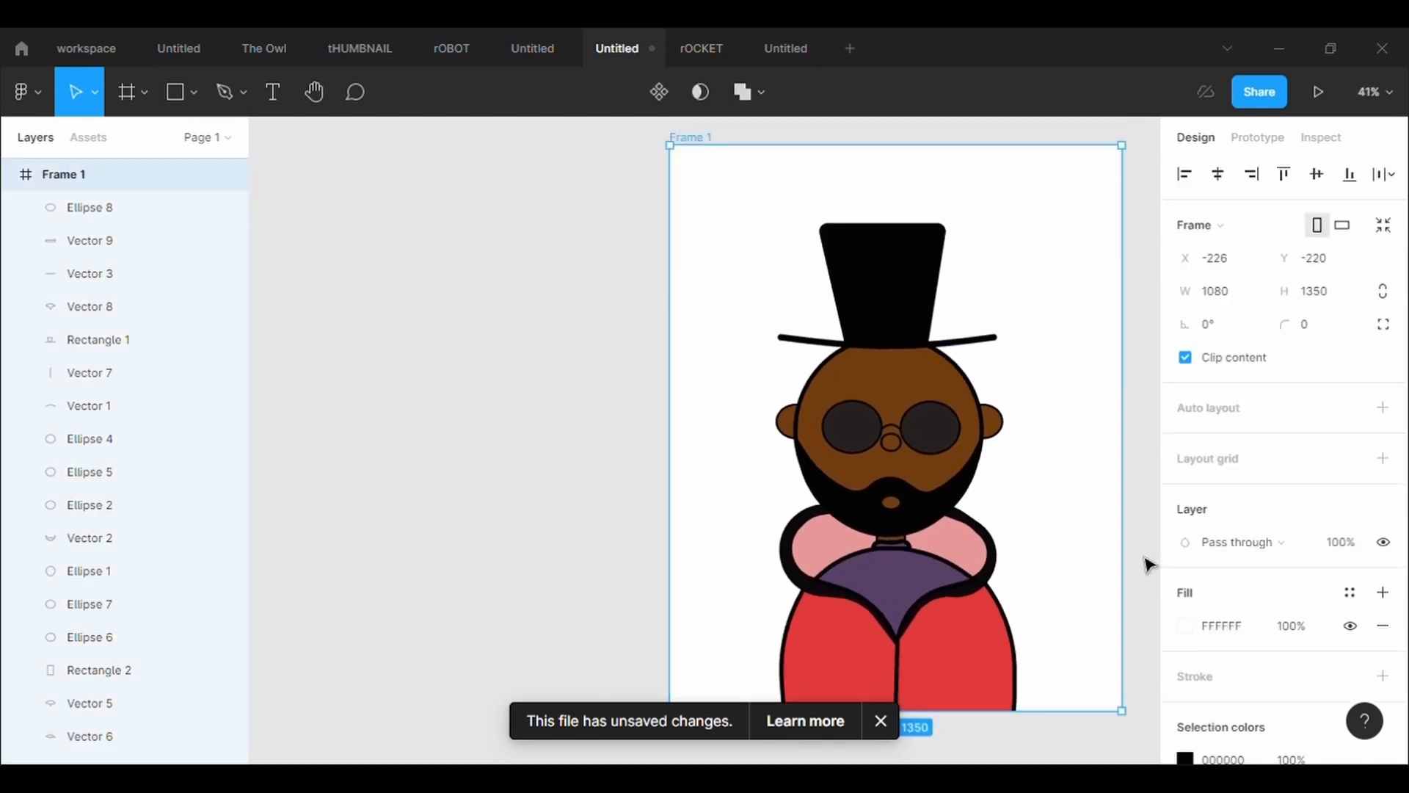
click(1186, 626)
click(1072, 427)
click(1021, 437)
click(1077, 519)
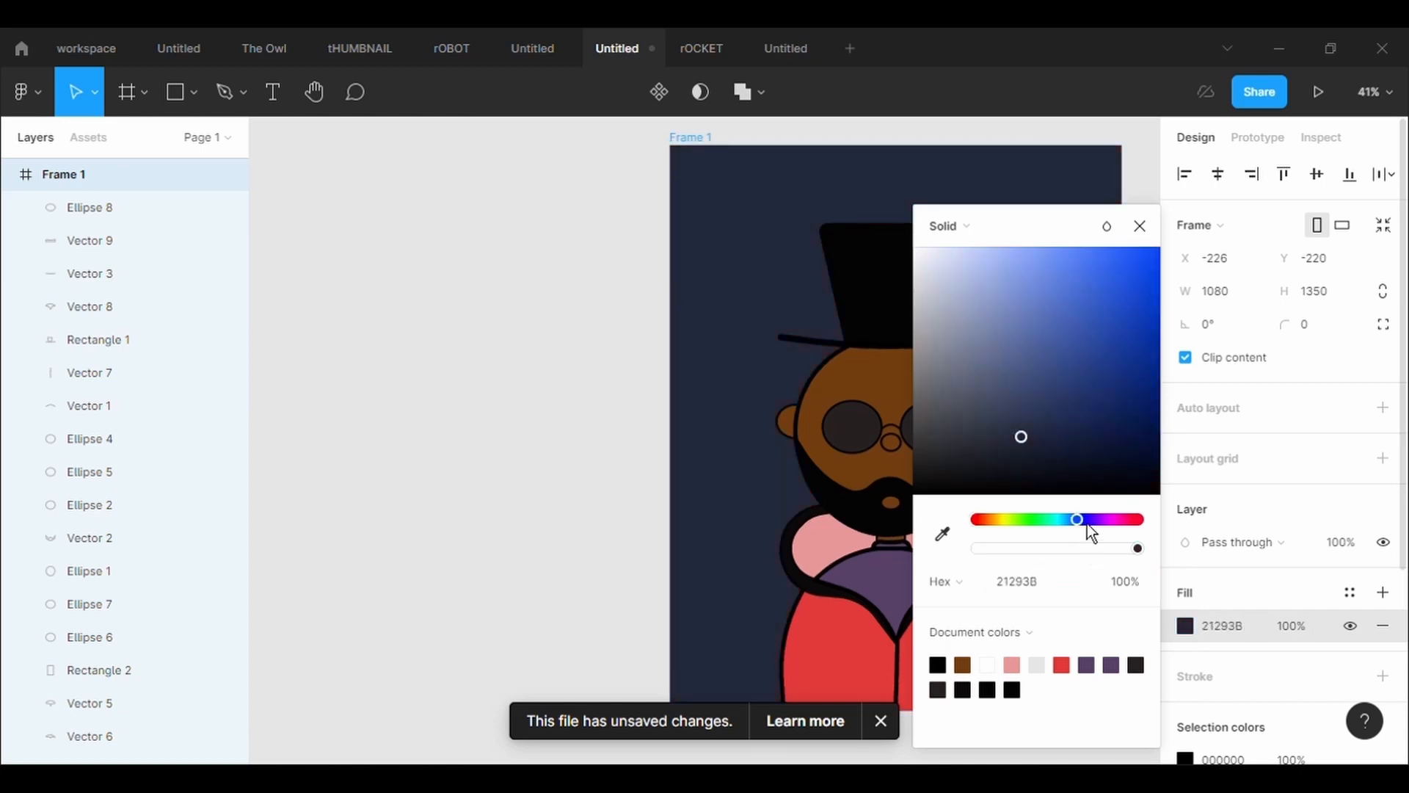
click(1016, 430)
drag(1053, 229, 429, 285)
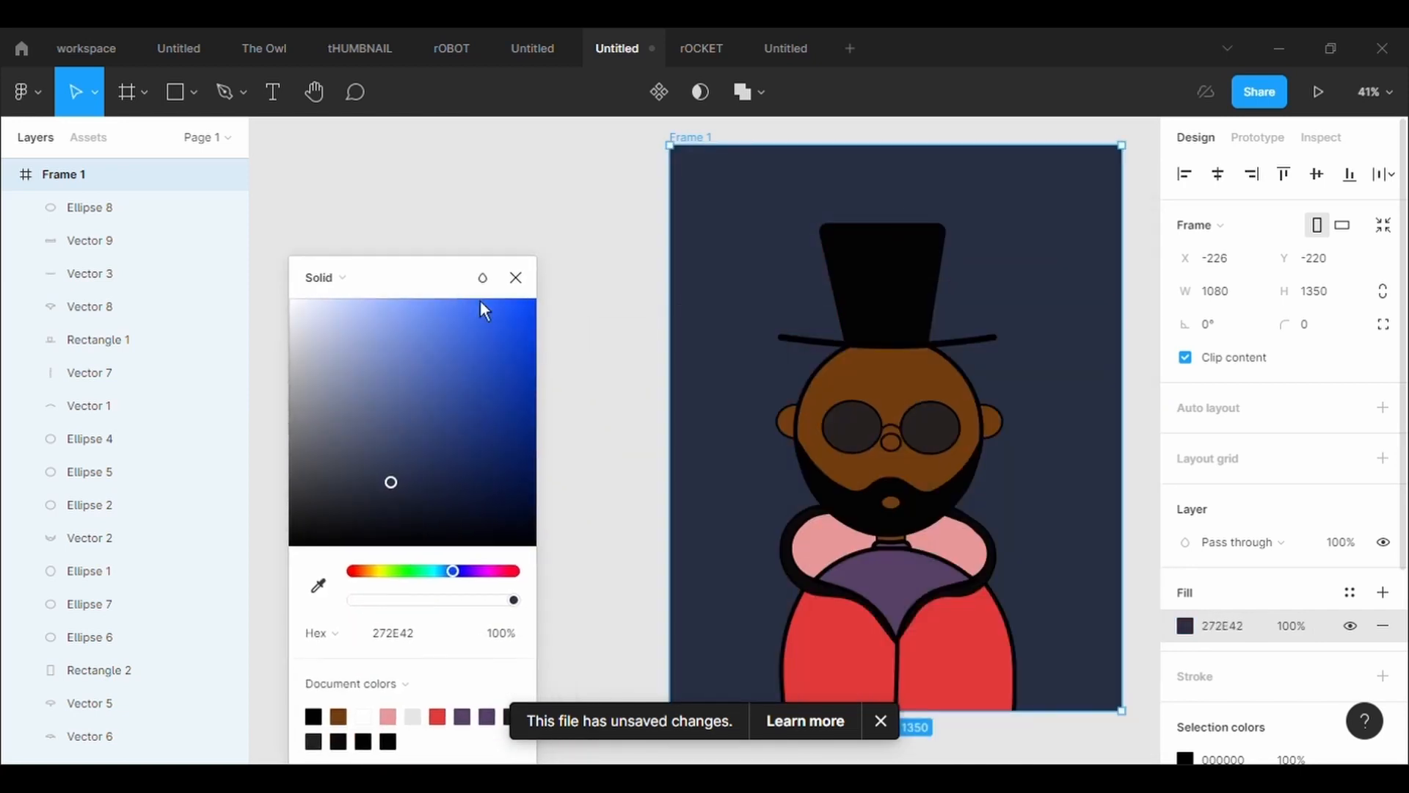
click(529, 275)
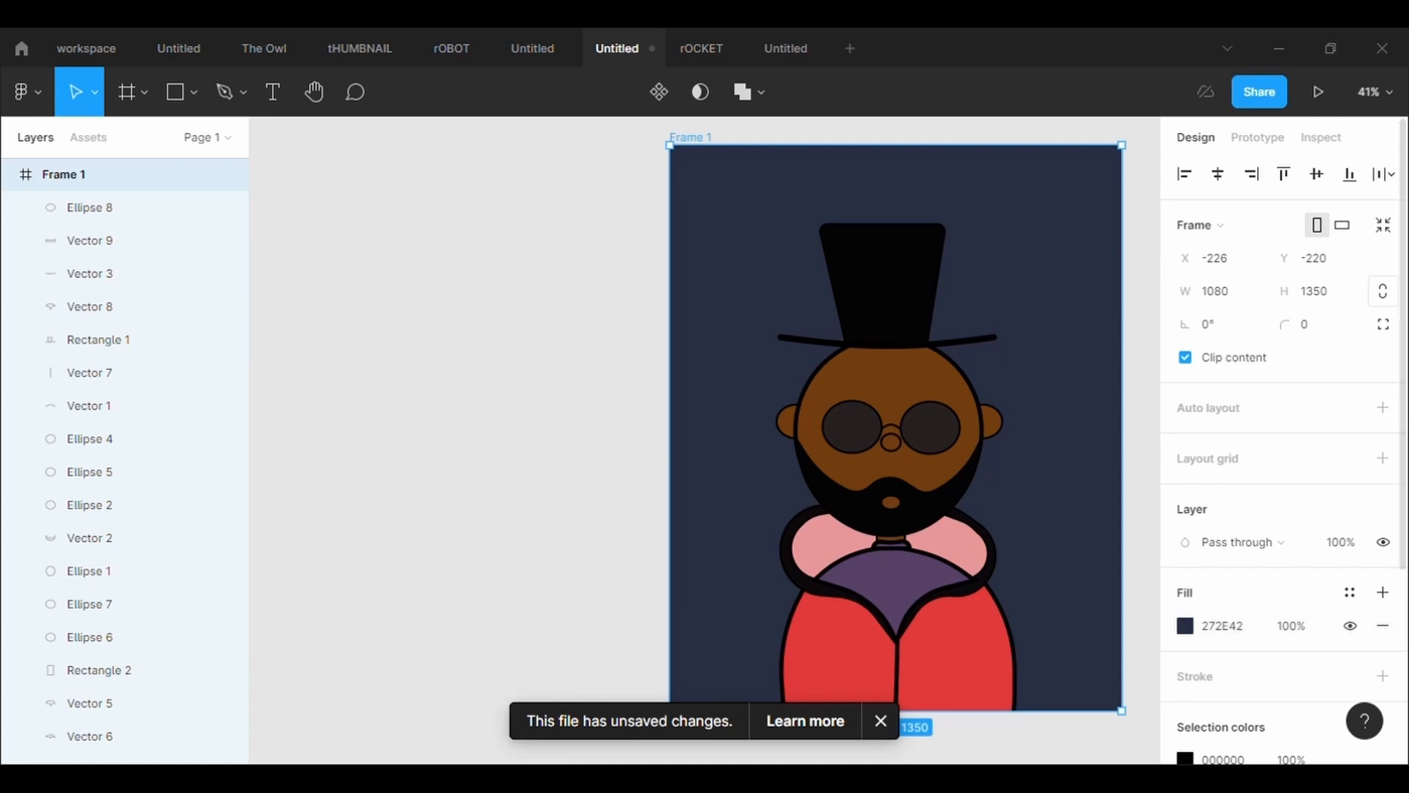